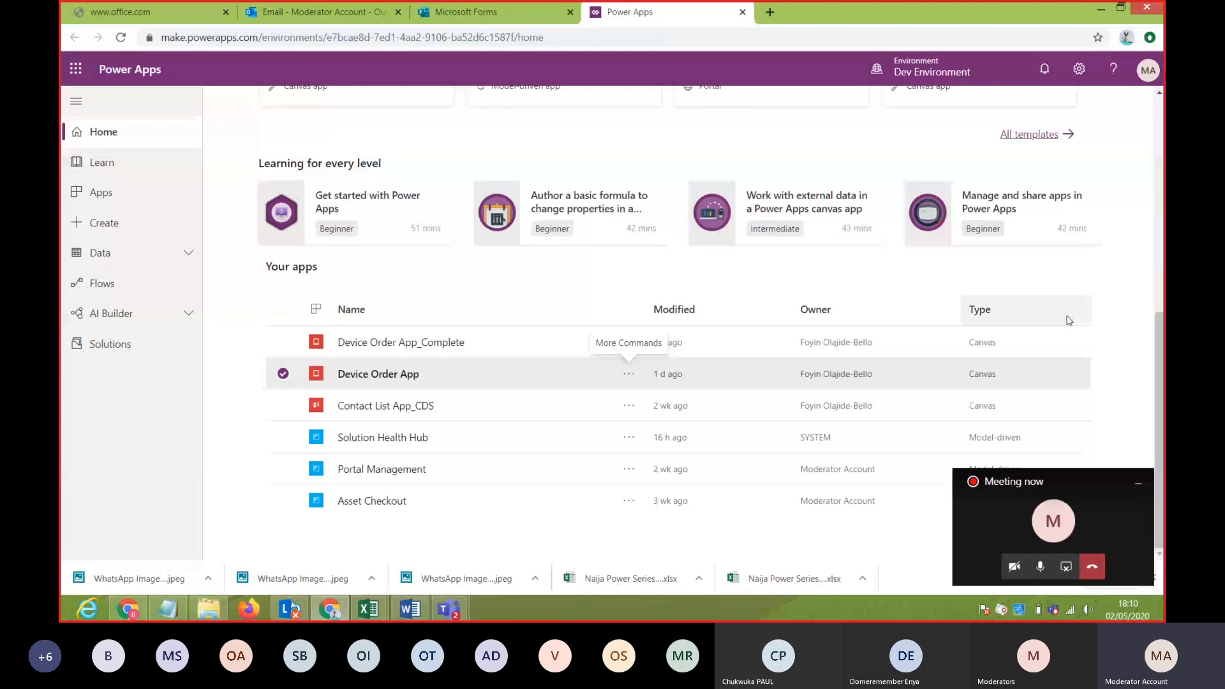
- Open the Device Order App for editing from the list of your apps
{"action": "left_click", "coordinate": [1140, 488]}
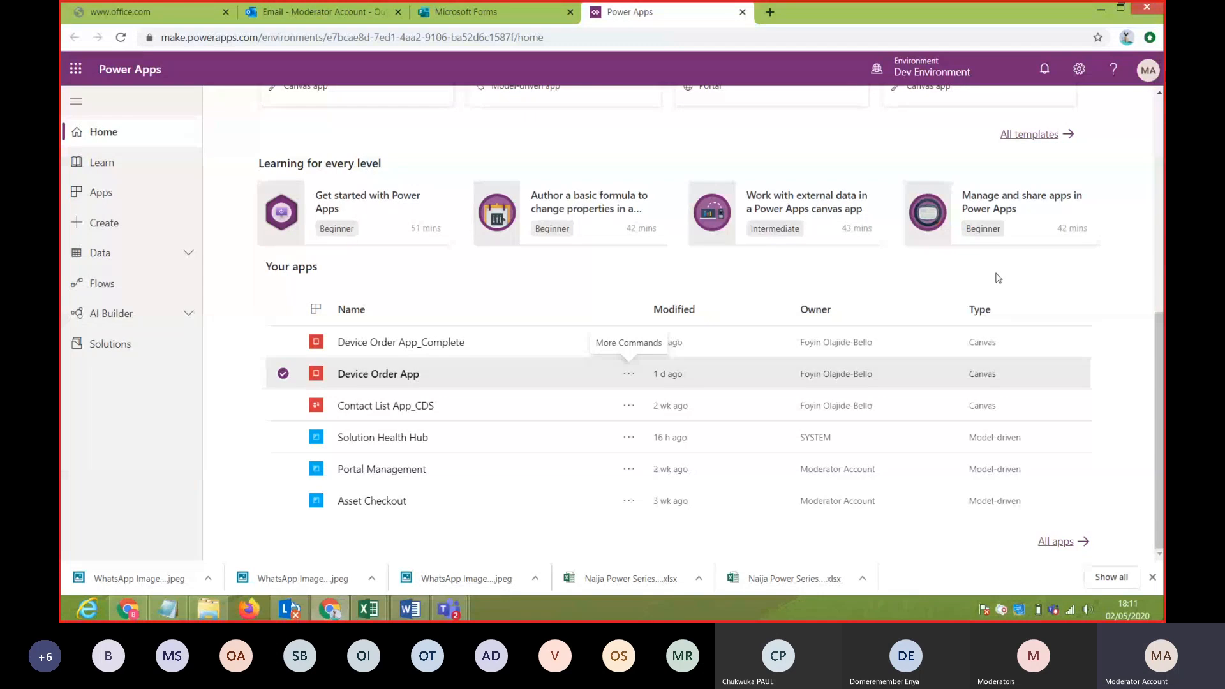
{"action": "mouse_move", "coordinate": [61, 620]}
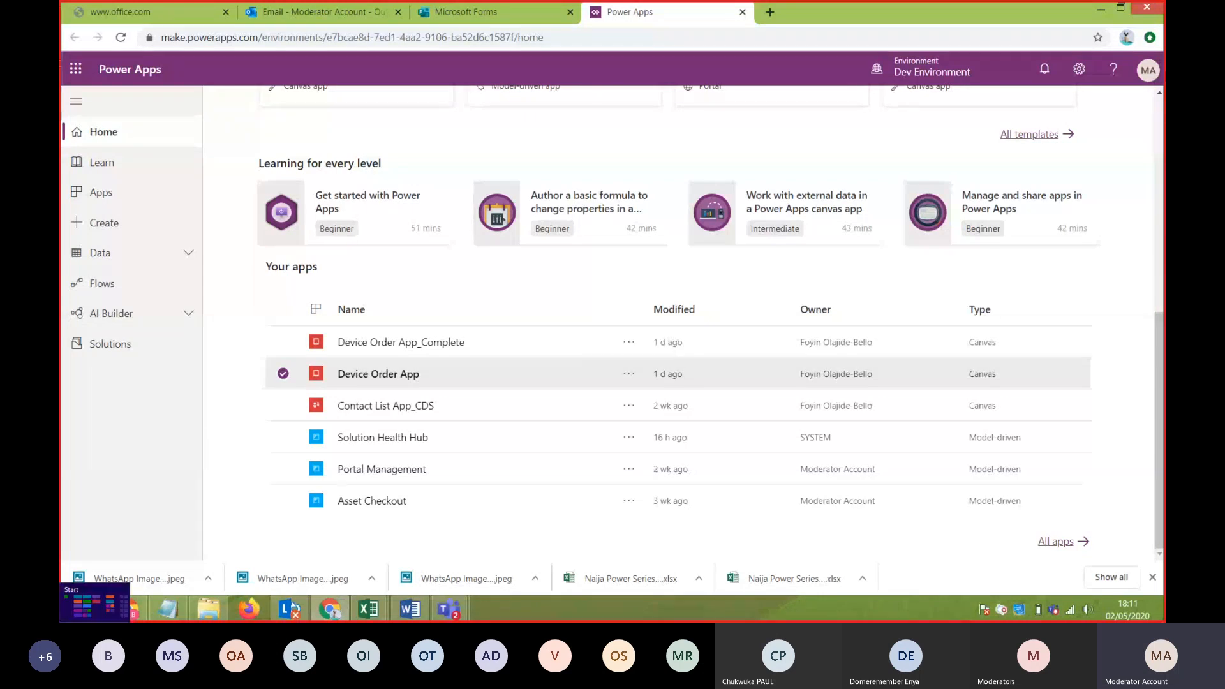
{"action": "left_click", "coordinate": [389, 374]}
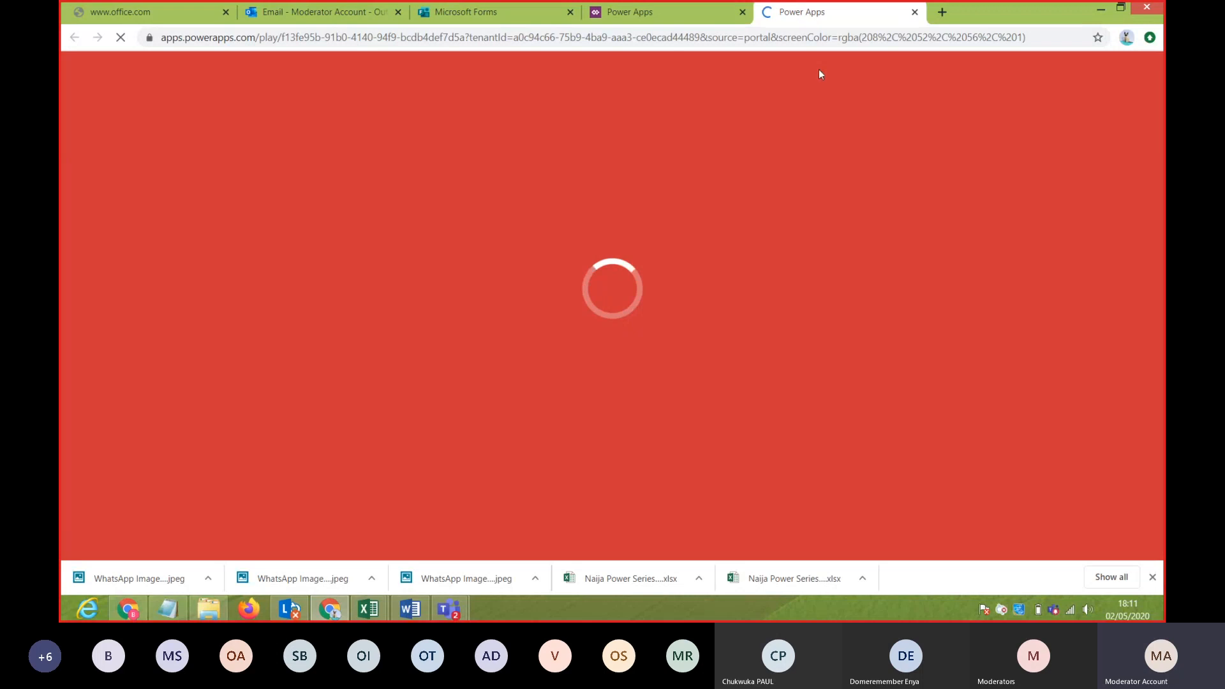
{"action": "left_click", "coordinate": [637, 12]}
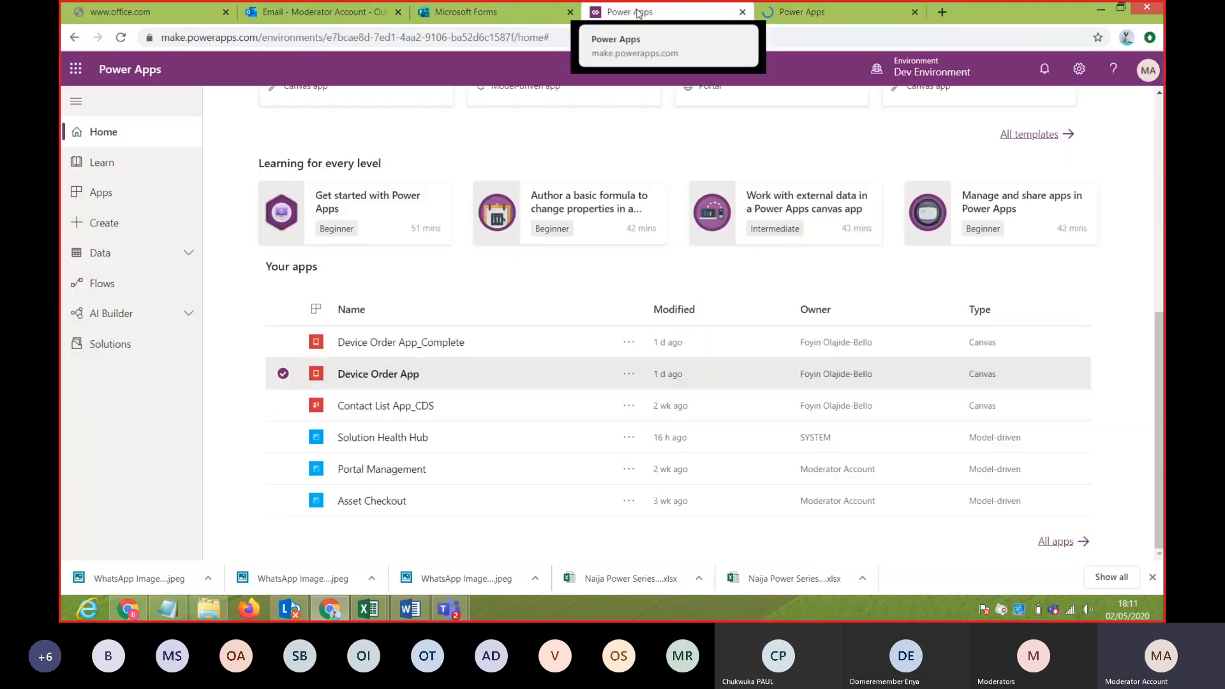
{"action": "left_click", "coordinate": [628, 375]}
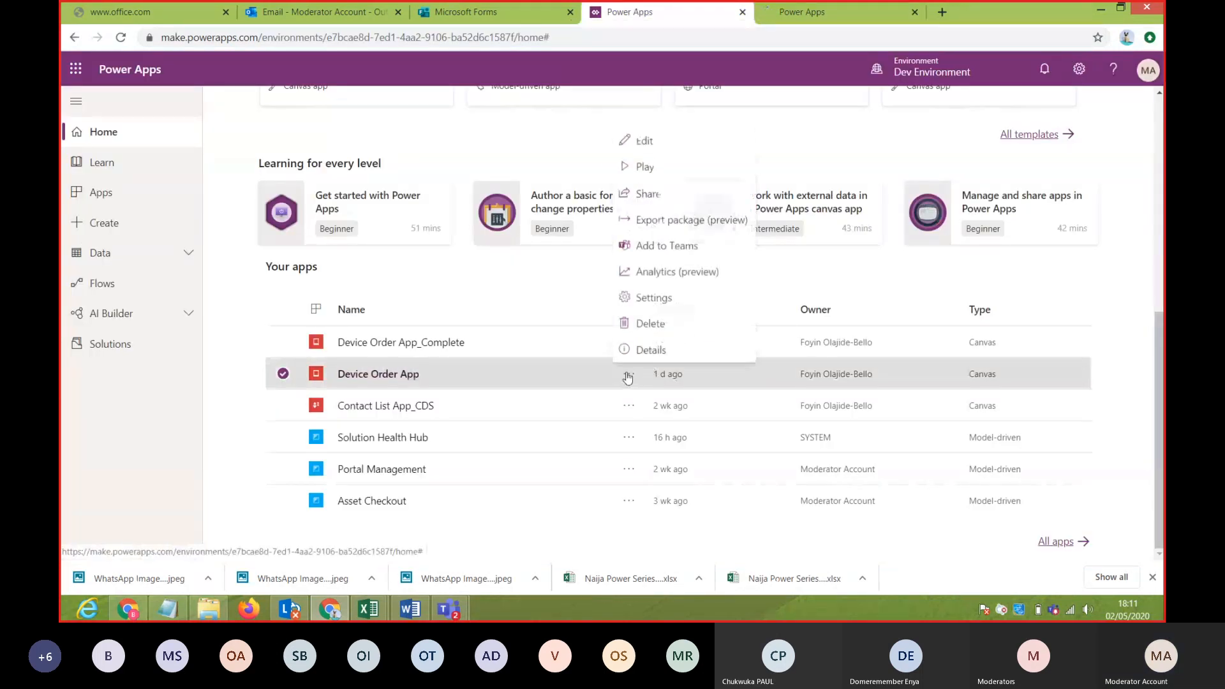
{"action": "left_click", "coordinate": [642, 140]}
{"action": "left_click", "coordinate": [944, 15]}
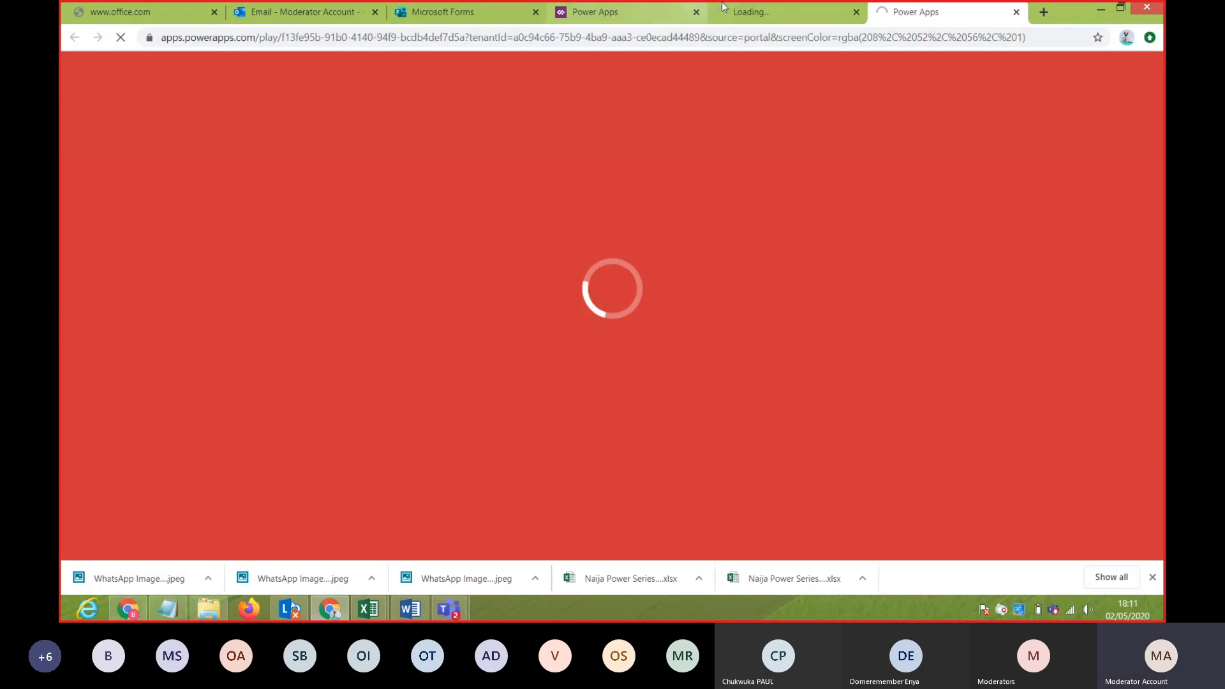
{"action": "left_click", "coordinate": [740, 13]}
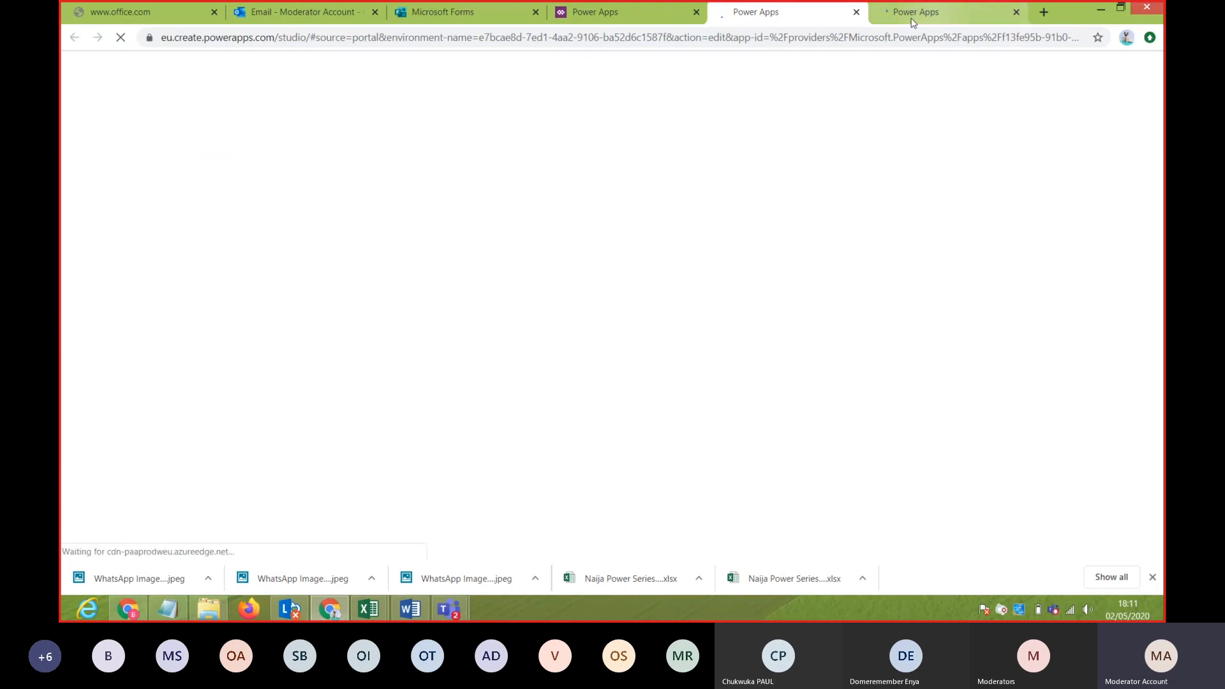
{"action": "left_click", "coordinate": [876, 11]}
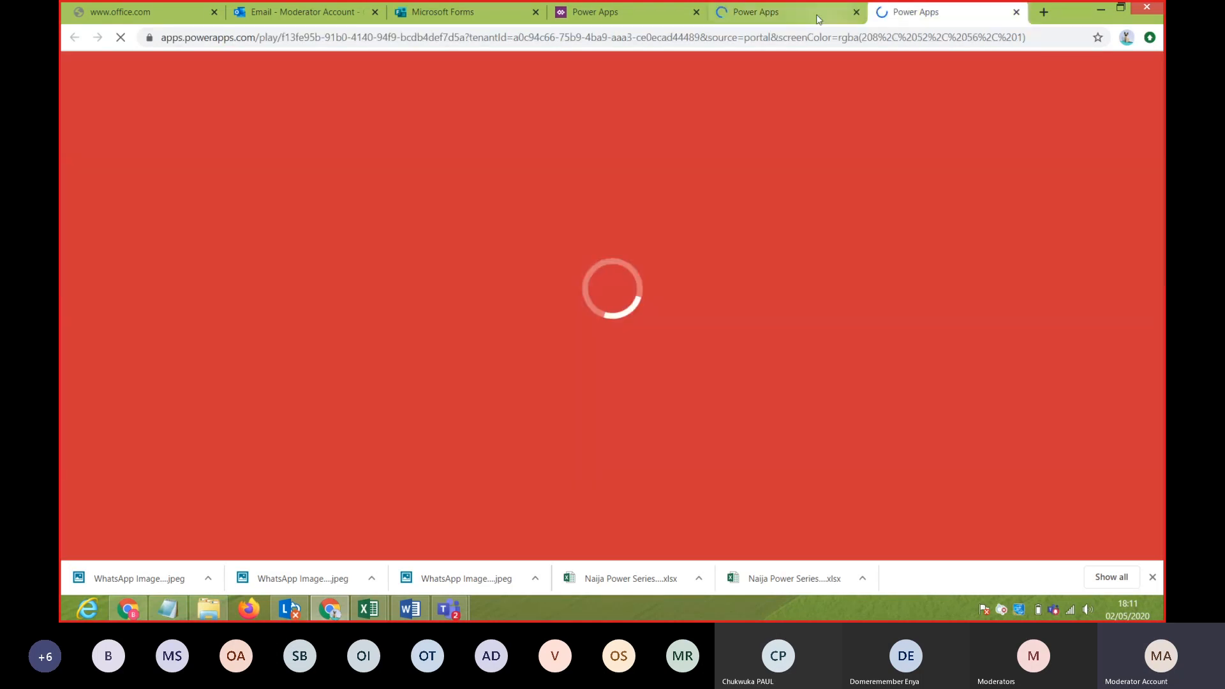
{"action": "left_click", "coordinate": [806, 13]}
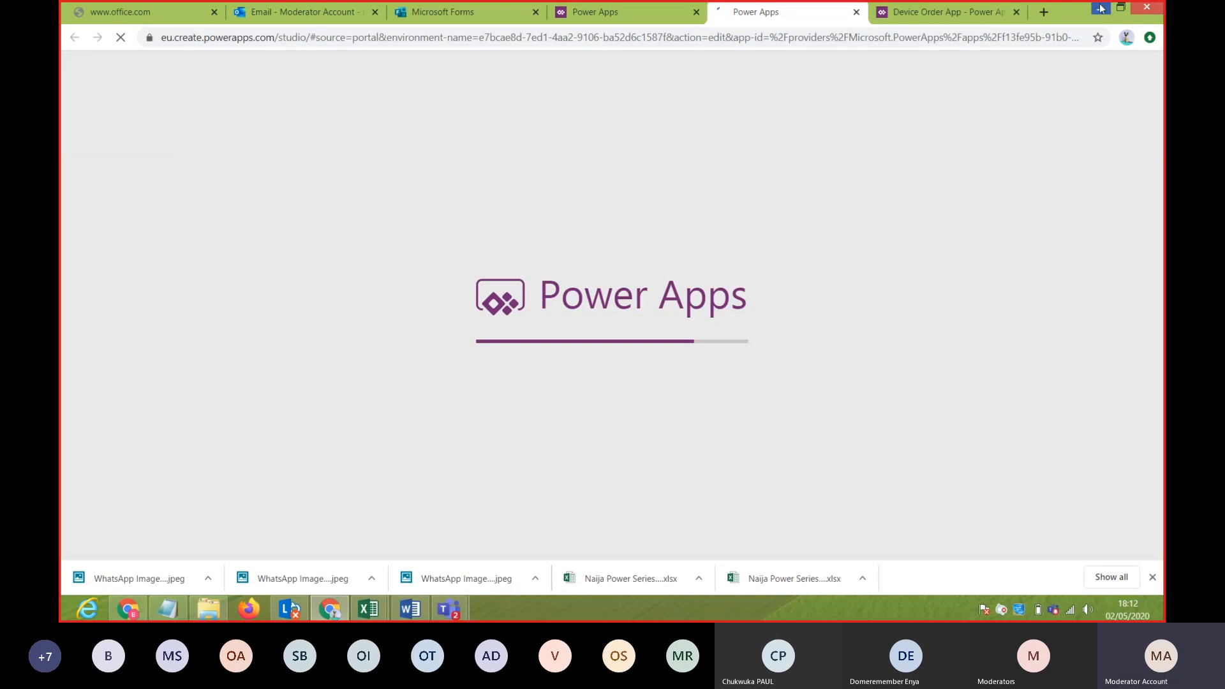
{"action": "left_click", "coordinate": [966, 23]}
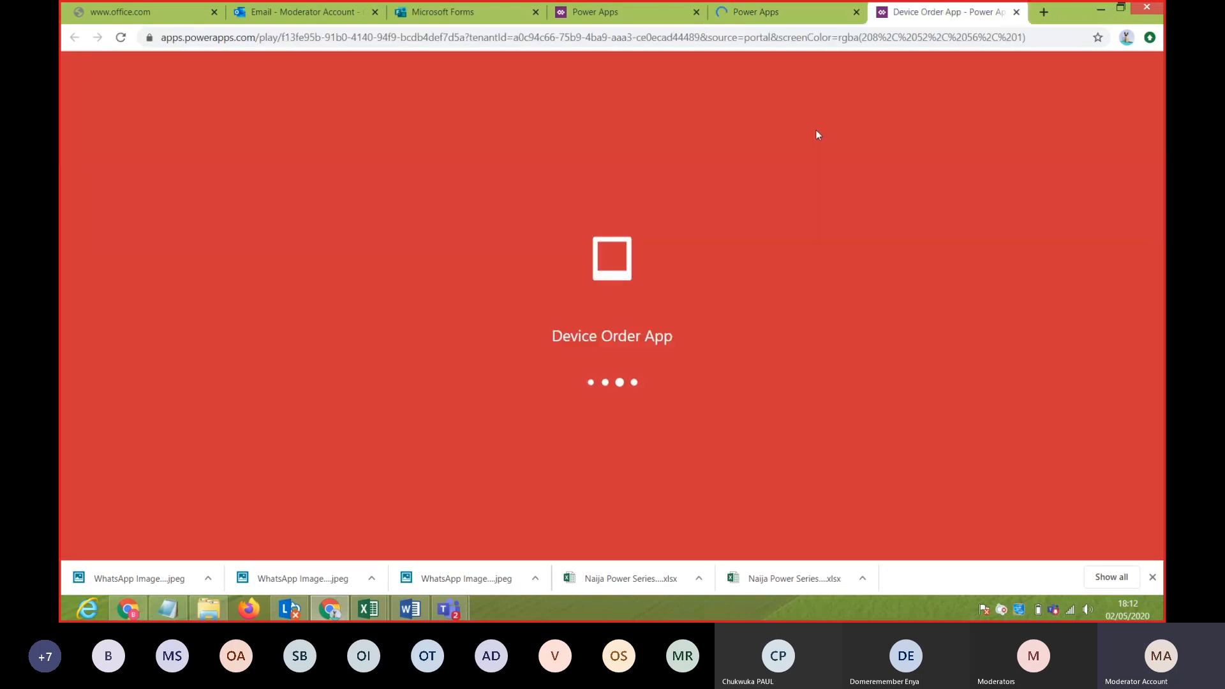
{"action": "left_click", "coordinate": [765, 12]}
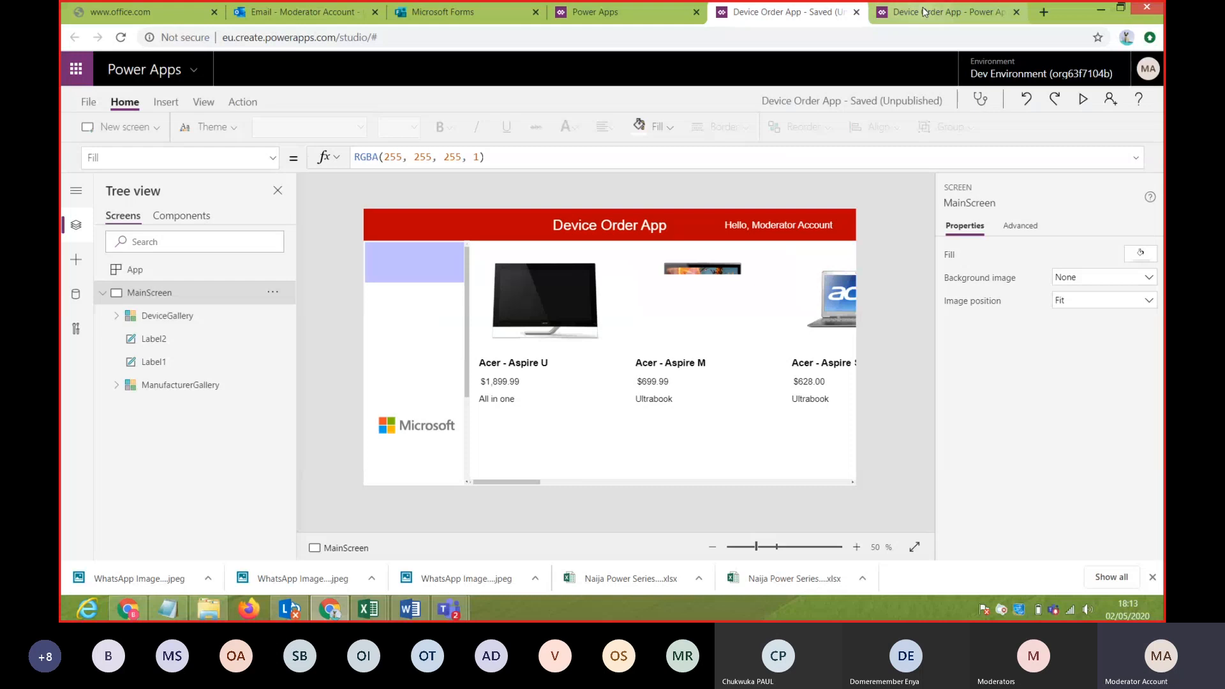
{"action": "left_click", "coordinate": [923, 12]}
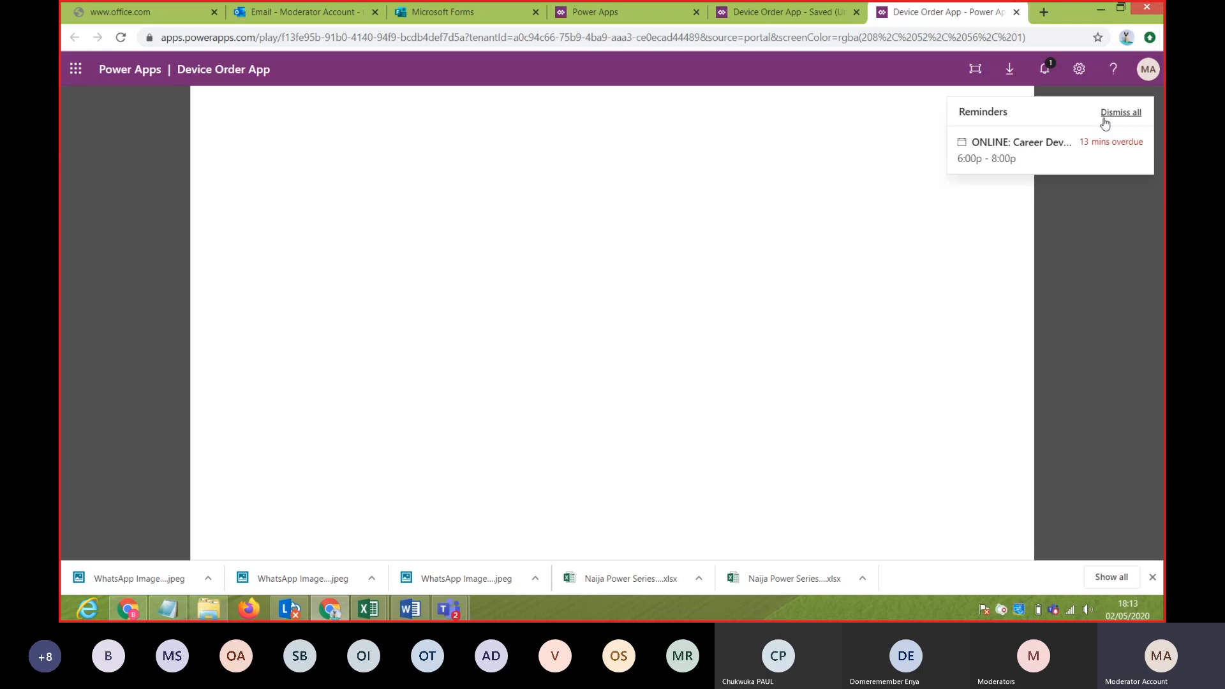
- Return to the Device Order App editor and select the whole DeviceGallery on MainScreen
{"action": "left_click", "coordinate": [788, 12]}
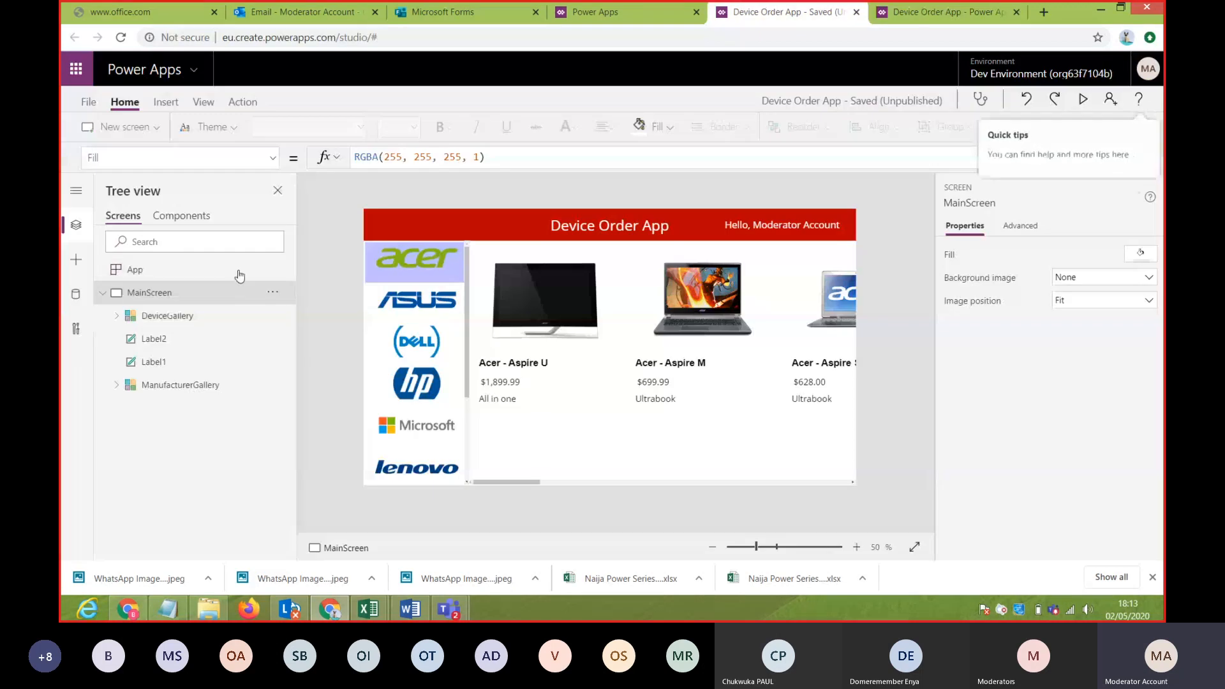
{"action": "left_click", "coordinate": [410, 301]}
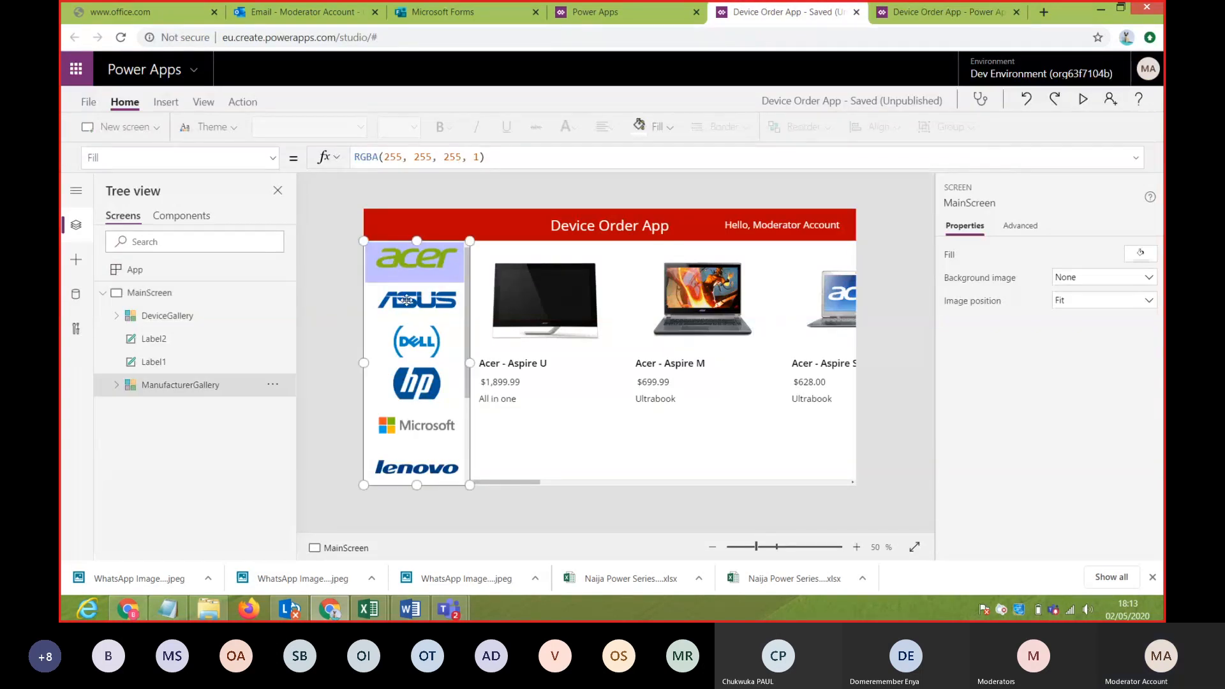
{"action": "left_click", "coordinate": [320, 295]}
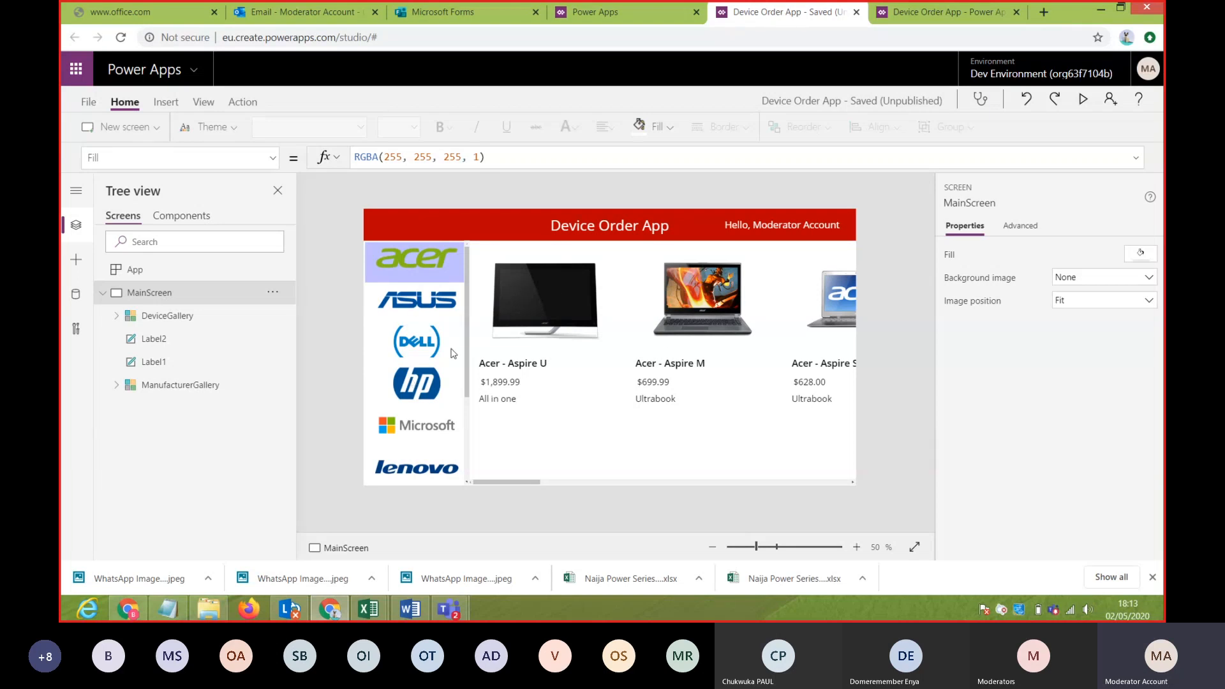
{"action": "left_click", "coordinate": [469, 370]}
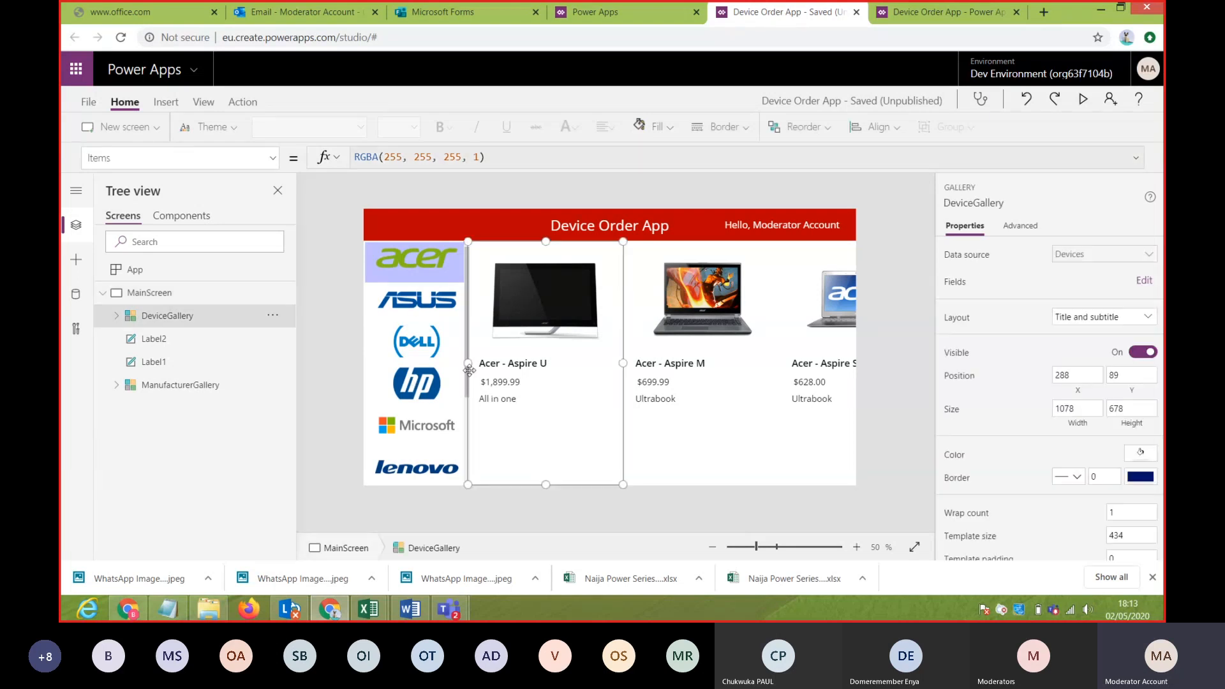
{"action": "left_click", "coordinate": [413, 259]}
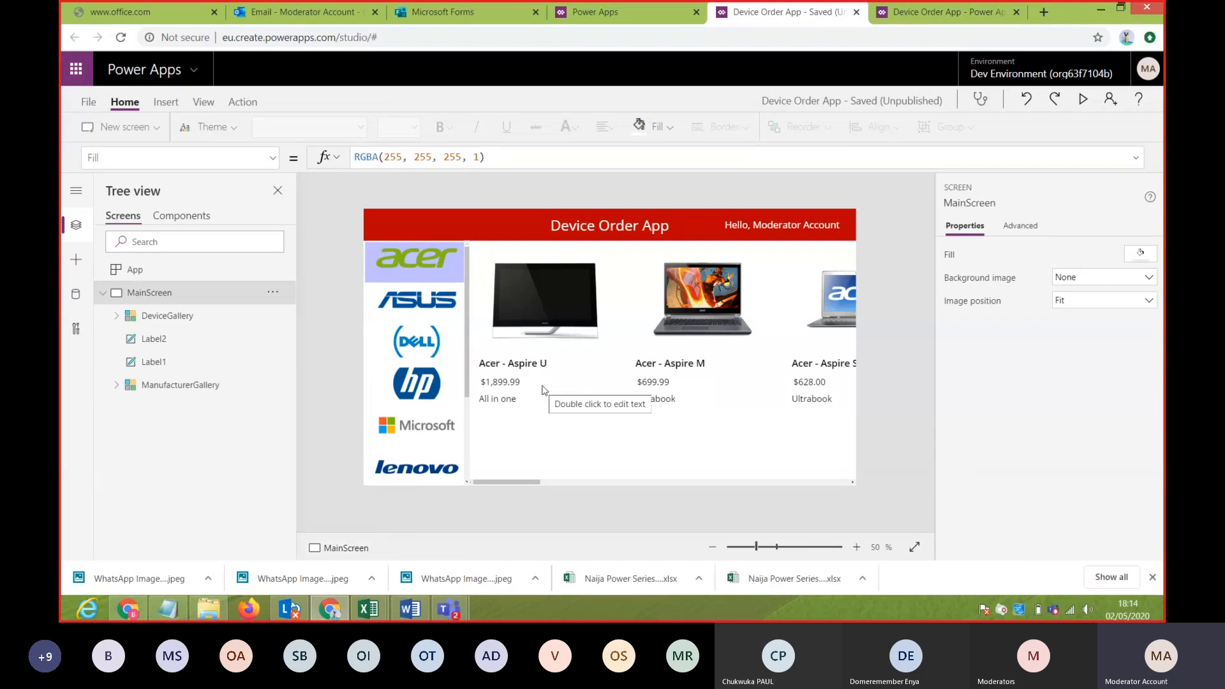
{"action": "left_click", "coordinate": [541, 459]}
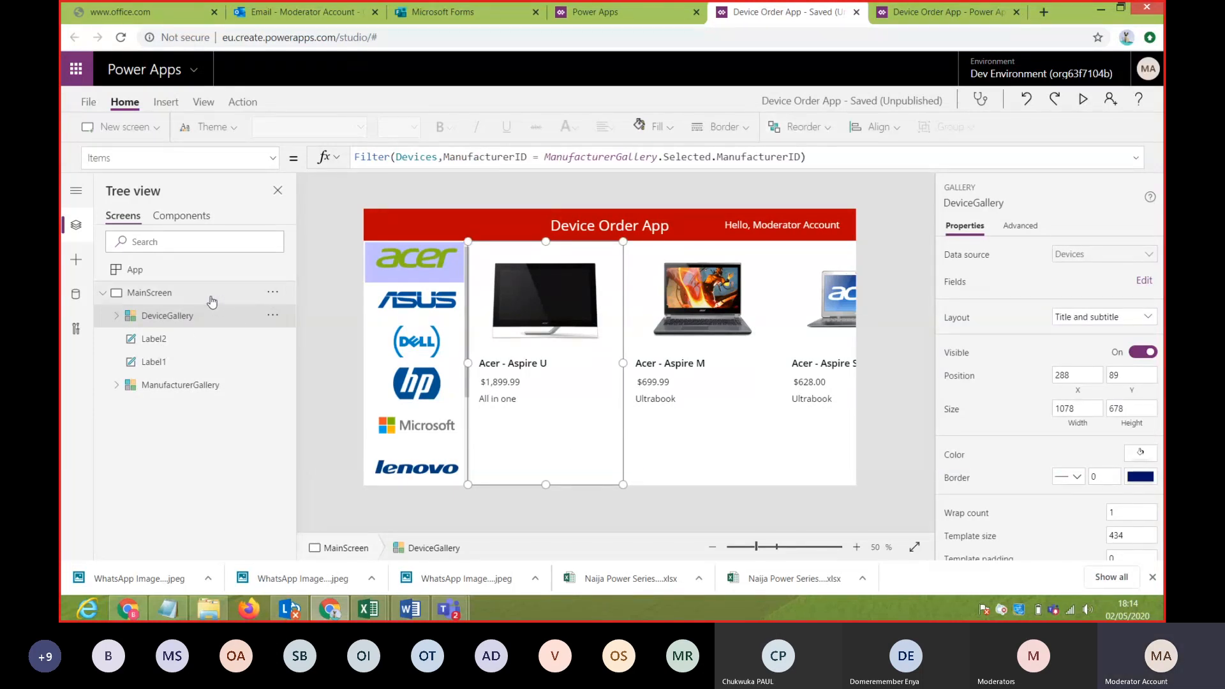
{"action": "left_click", "coordinate": [186, 319]}
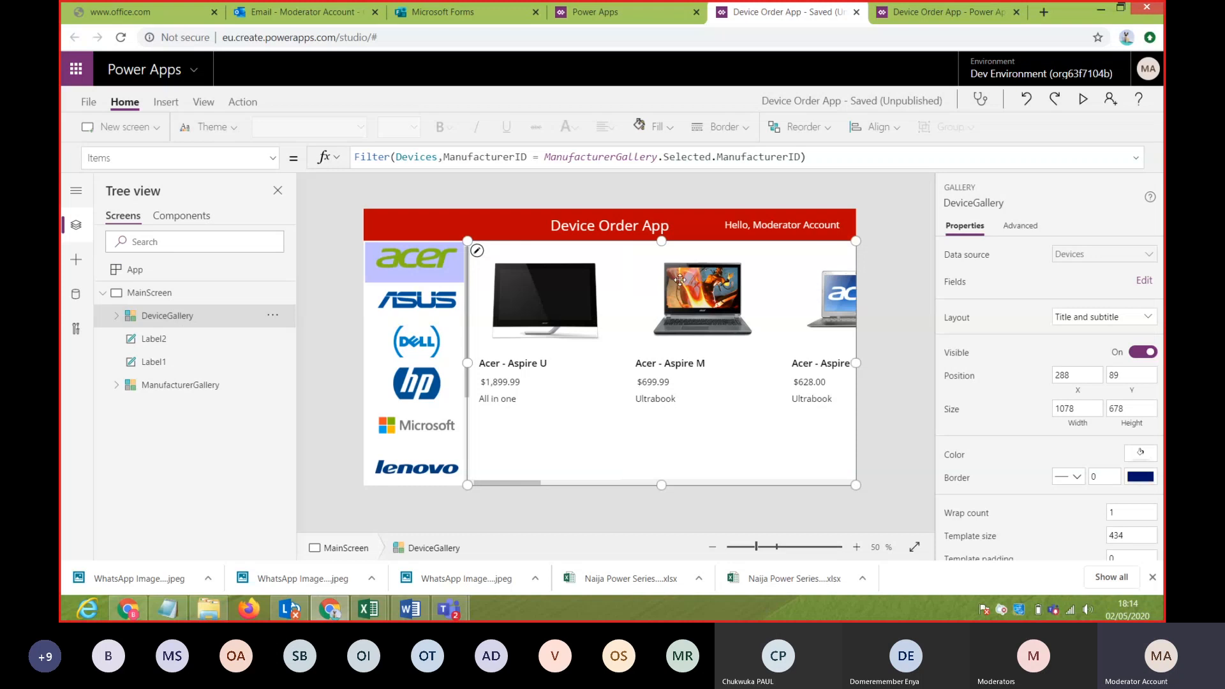
- Insert a check box and place it below the first Acer device's details, at about X 327, Y 624
{"action": "left_click", "coordinate": [167, 107]}
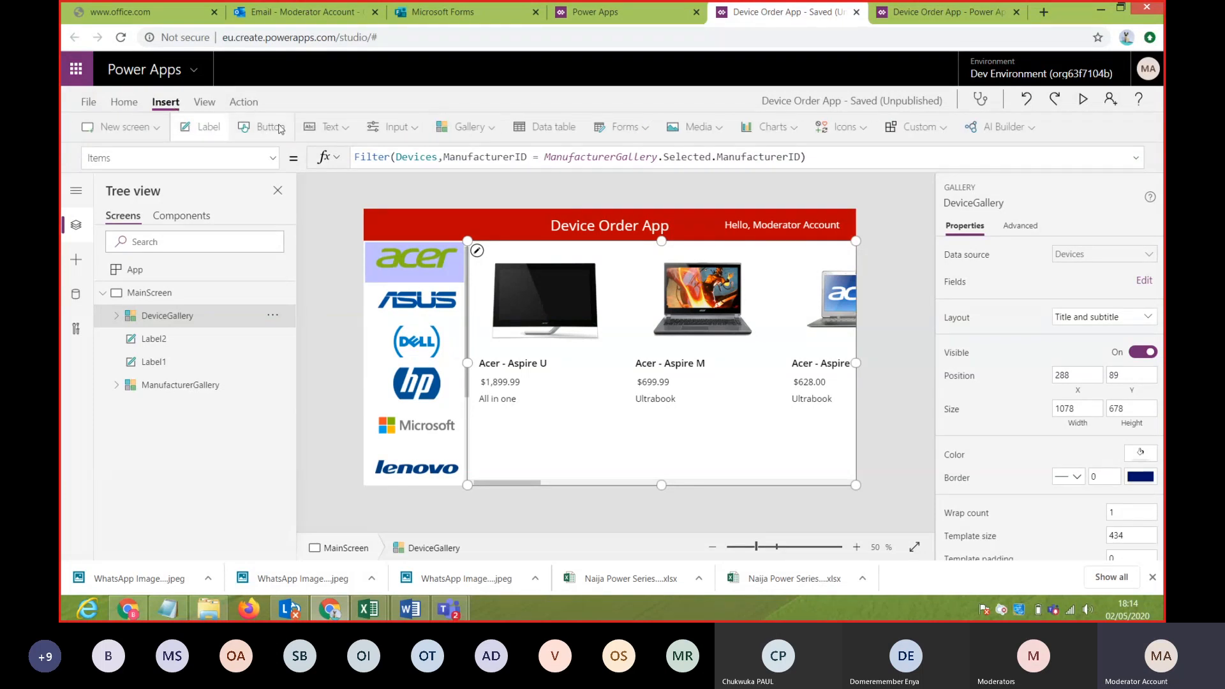
{"action": "left_click", "coordinate": [392, 127]}
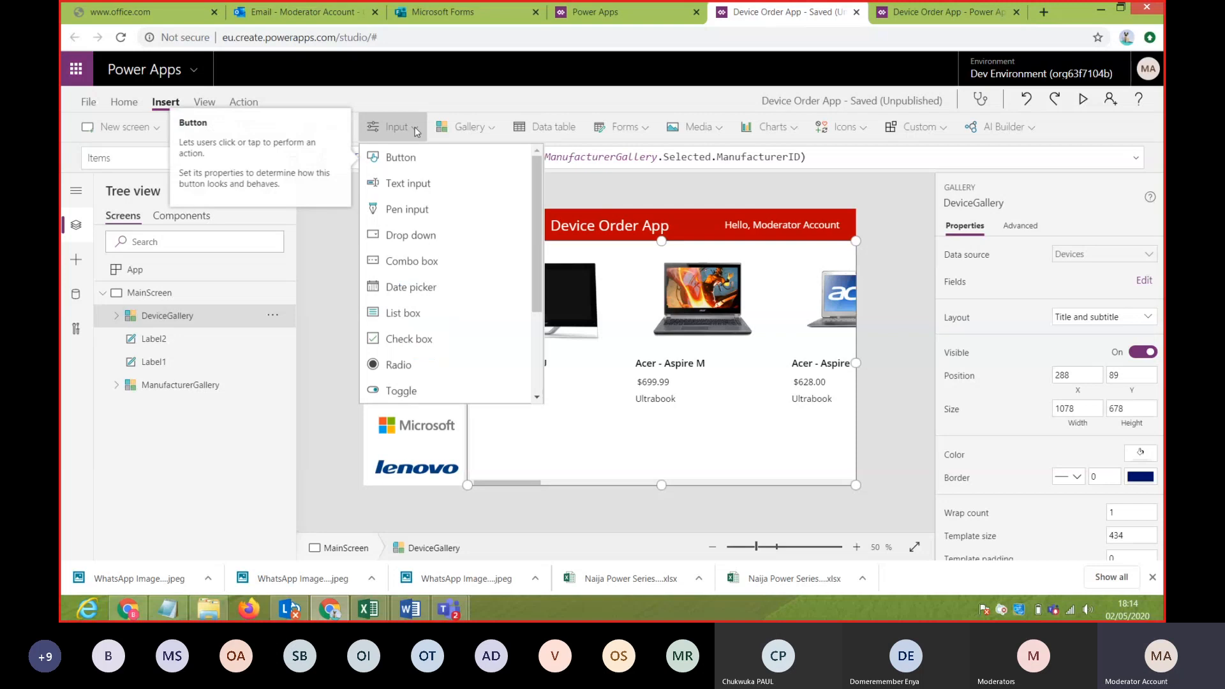
{"action": "left_click", "coordinate": [392, 338]}
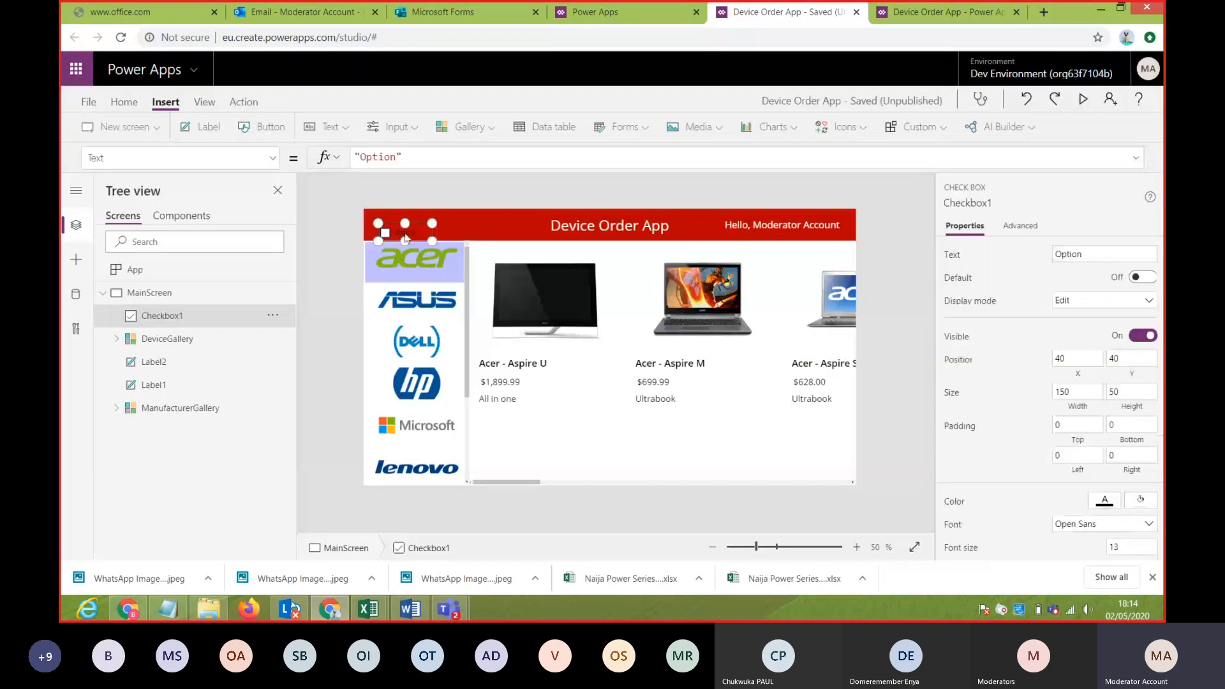
{"action": "left_click_drag", "start_coordinate": [390, 228], "coordinate": [493, 434]}
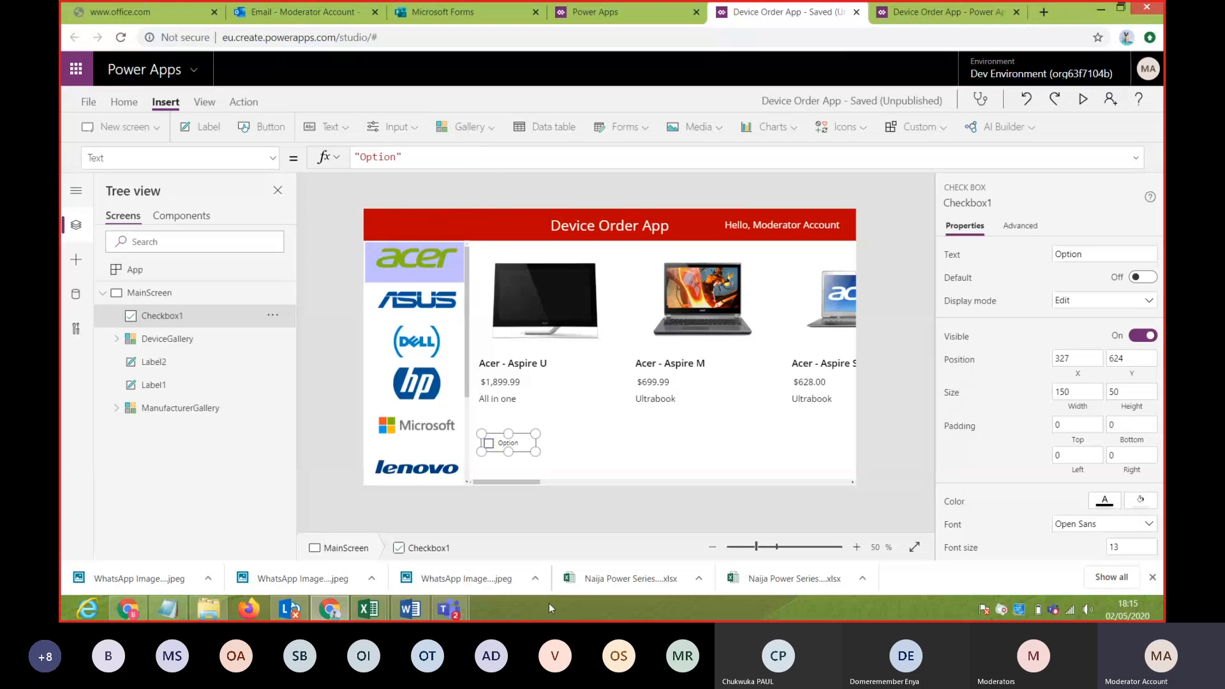
- Set the new check box's text to "Compare"
{"action": "left_click_drag", "start_coordinate": [402, 158], "coordinate": [361, 157]}
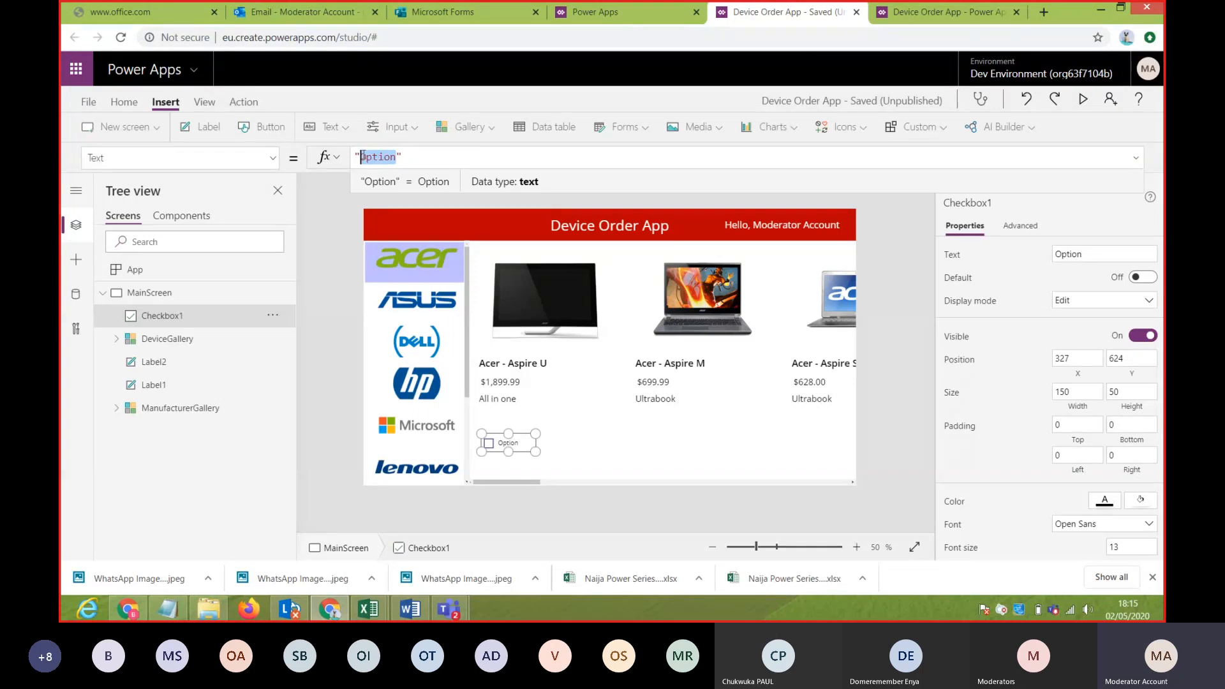
{"action": "type", "text": "Compare"}
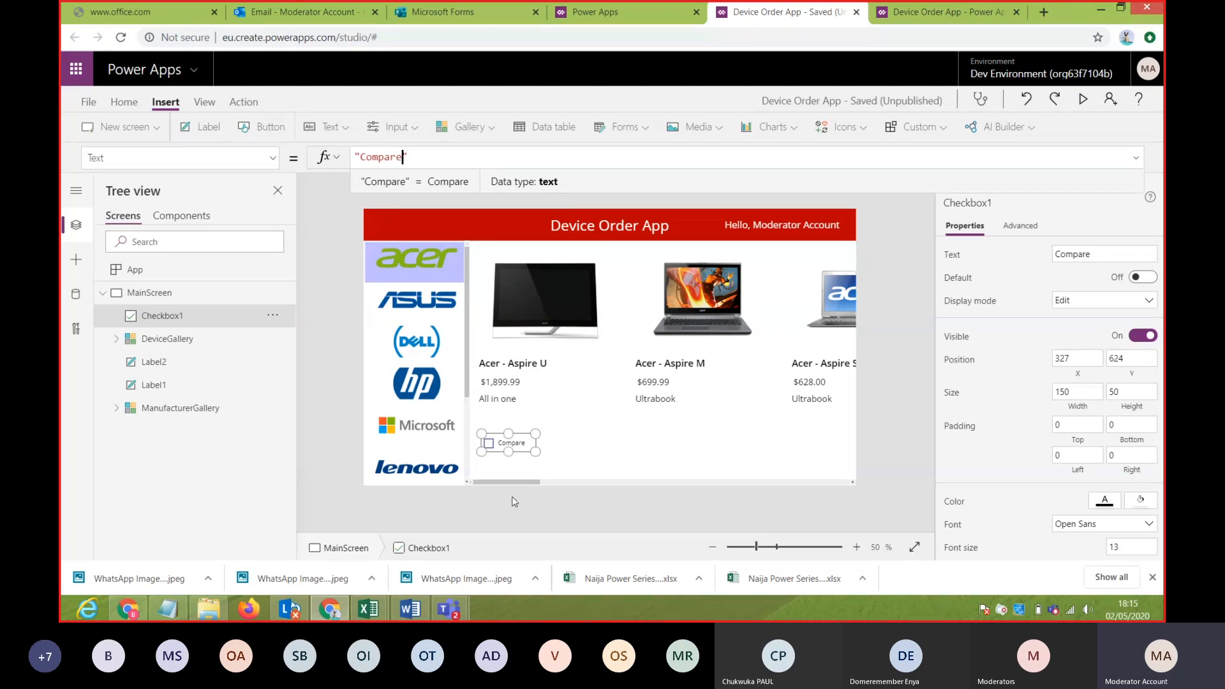
{"action": "key", "text": "Right"}
{"action": "left_click", "coordinate": [501, 449]}
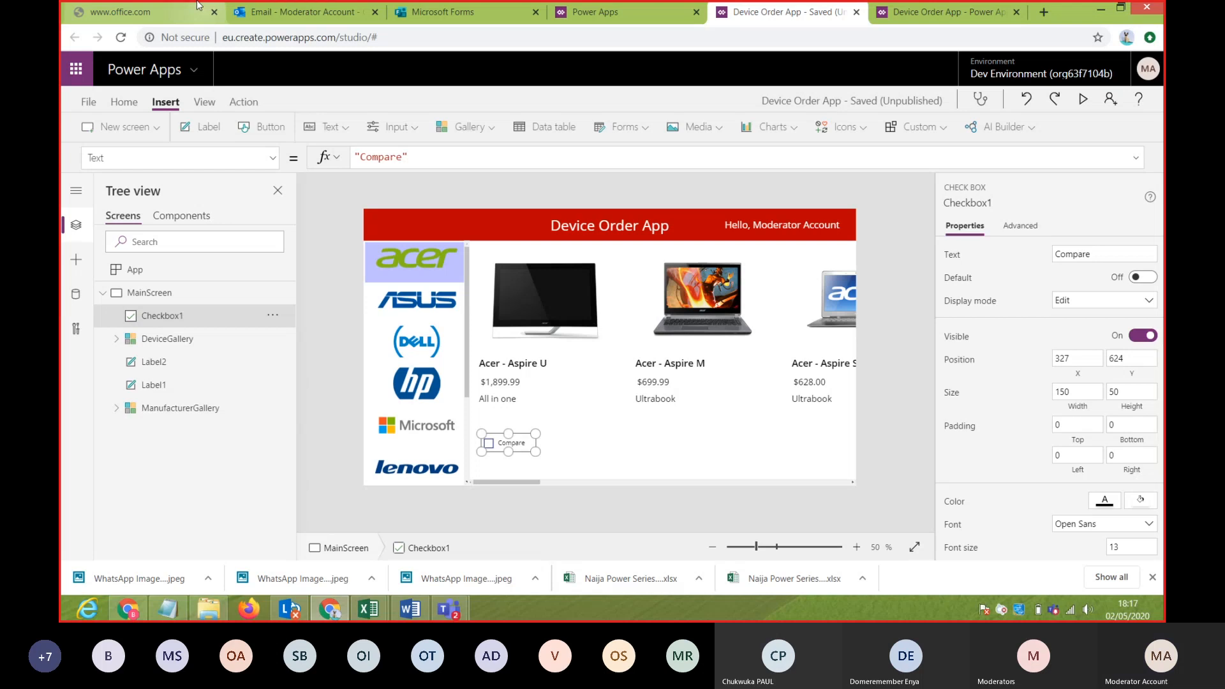
- Try setting the Compare check box's OnCheck formula to Collect(CompareList,ThisItem);
{"action": "left_click", "coordinate": [272, 157]}
{"action": "left_click_drag", "start_coordinate": [279, 385], "coordinate": [267, 340]}
{"action": "scroll", "coordinate": [273, 355], "scroll_direction": "up", "scroll_amount": 3}
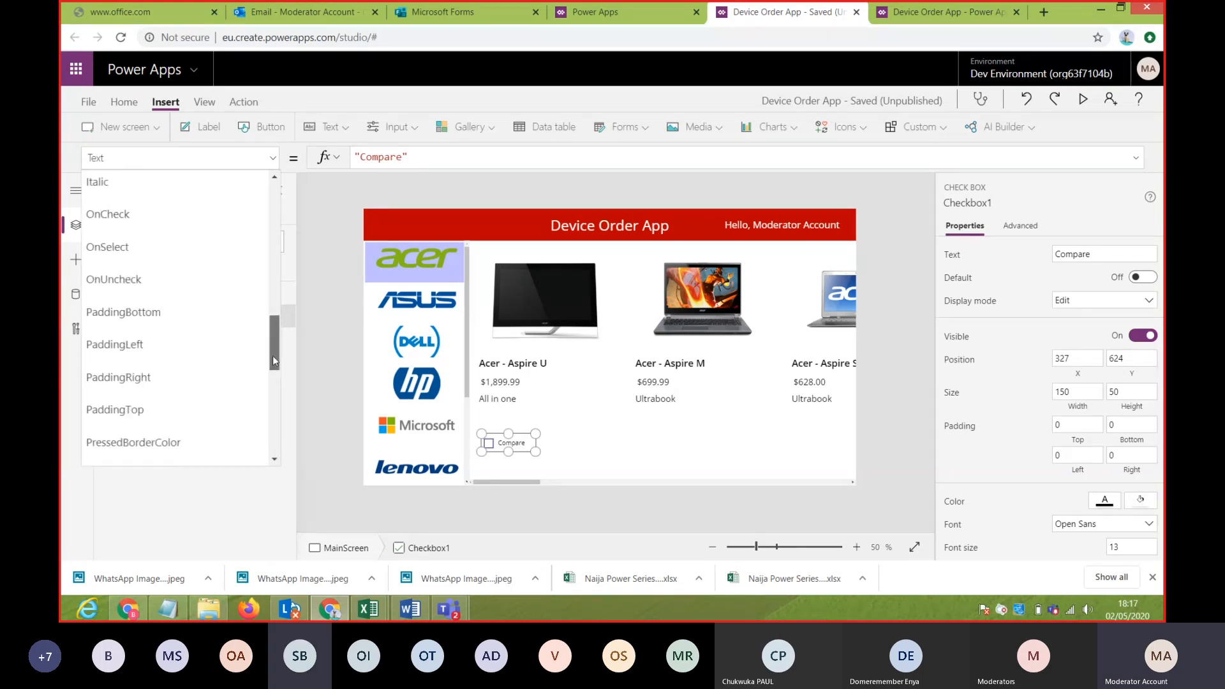
{"action": "left_click", "coordinate": [107, 258]}
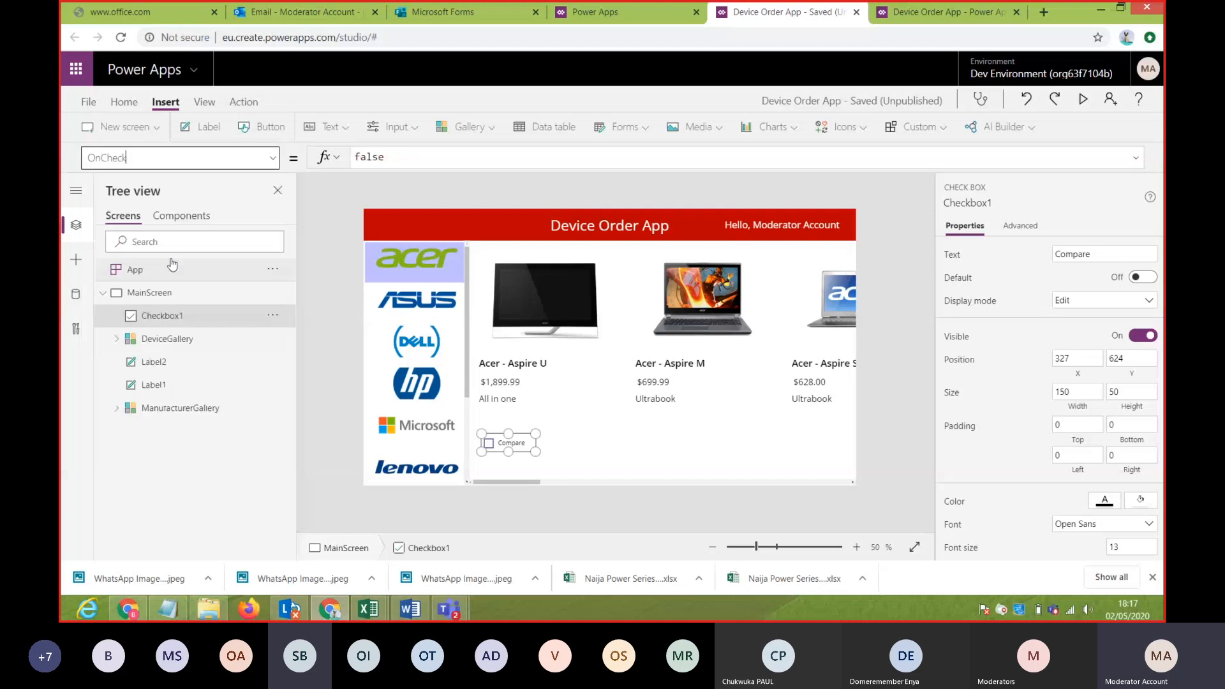
{"action": "double_click", "coordinate": [407, 160]}
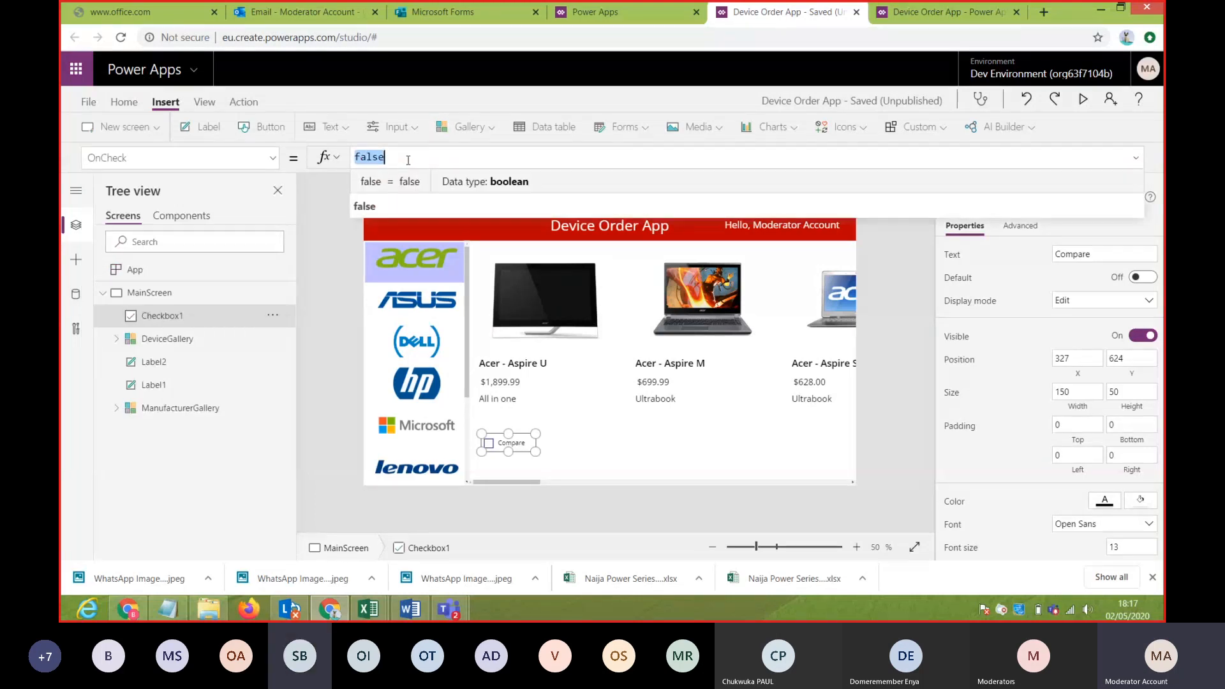
{"action": "type", "text": "Col"}
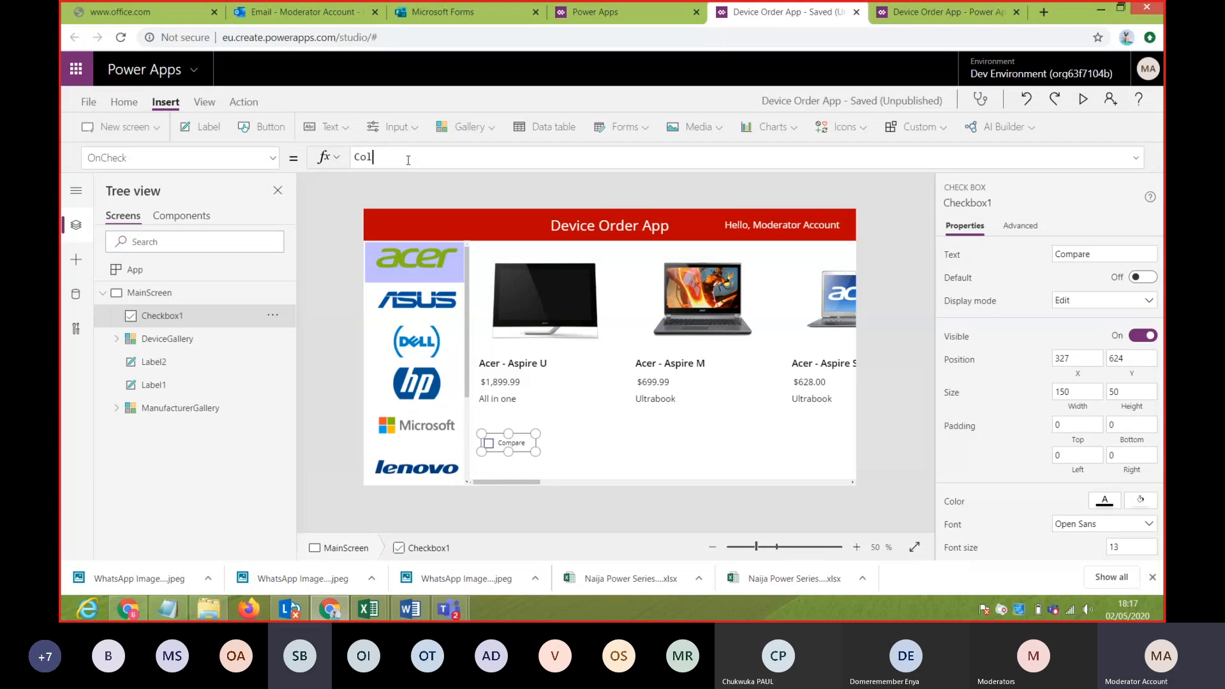
{"action": "type", "text": "lect"}
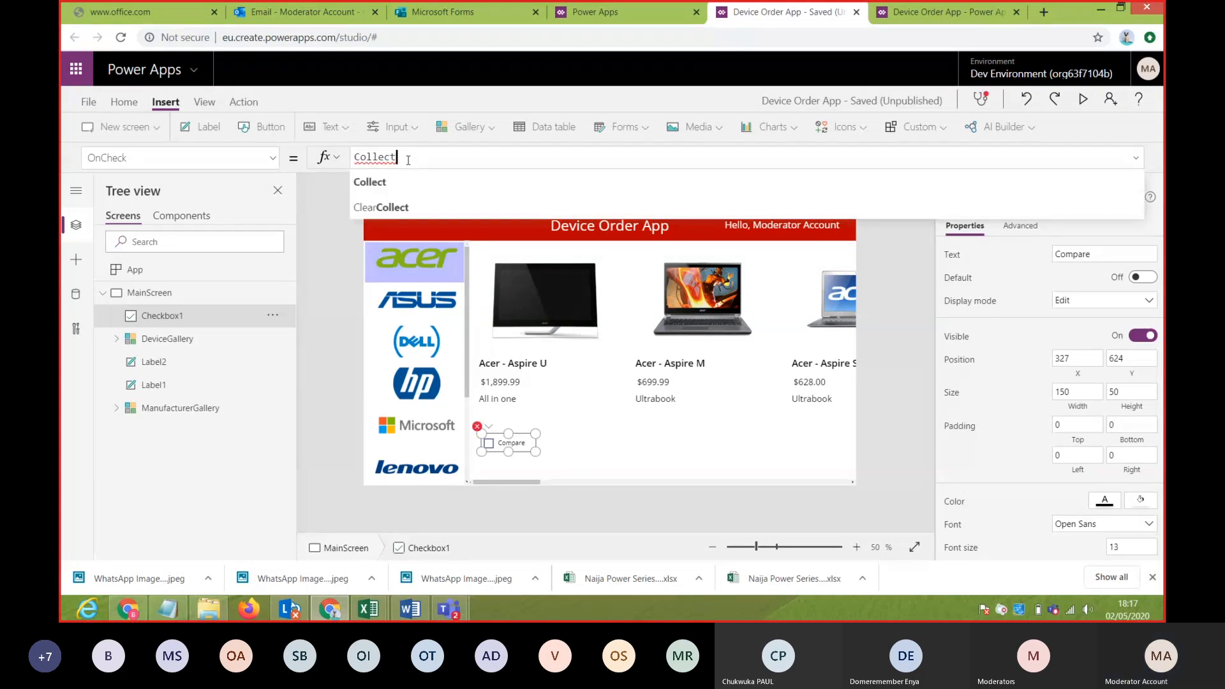
{"action": "type", "text": "(Com"}
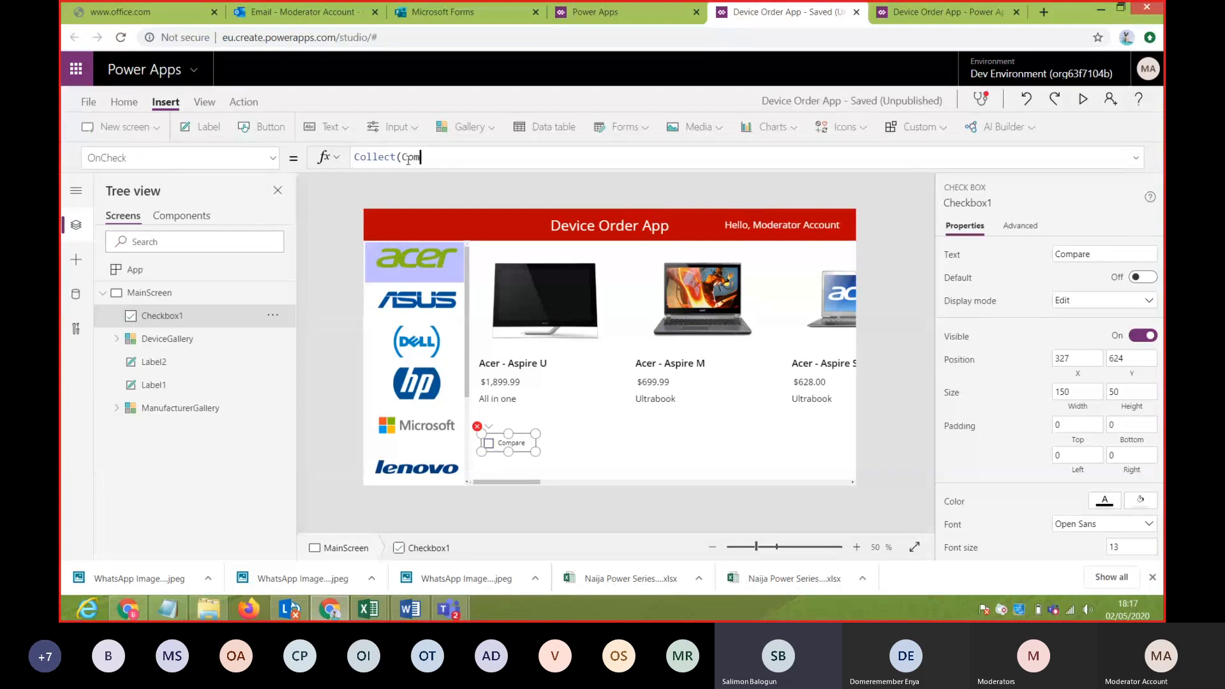
{"action": "type", "text": "pareList"}
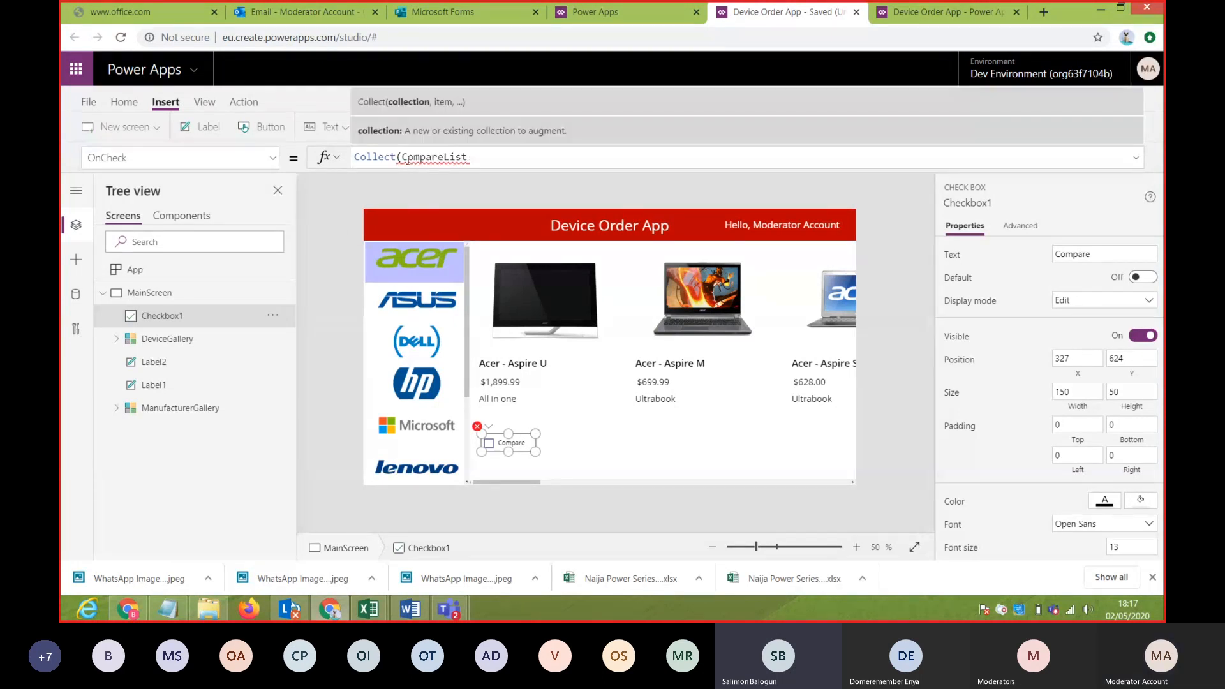
{"action": "type", "text": ",This"}
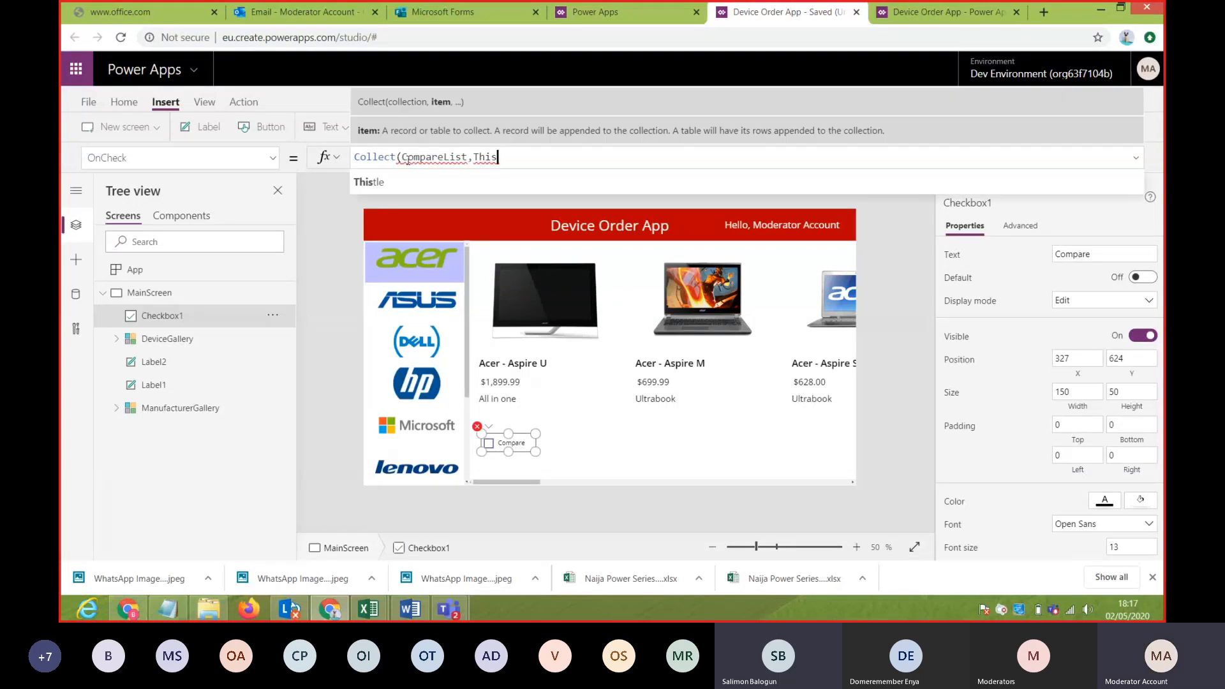
{"action": "type", "text": "Item"}
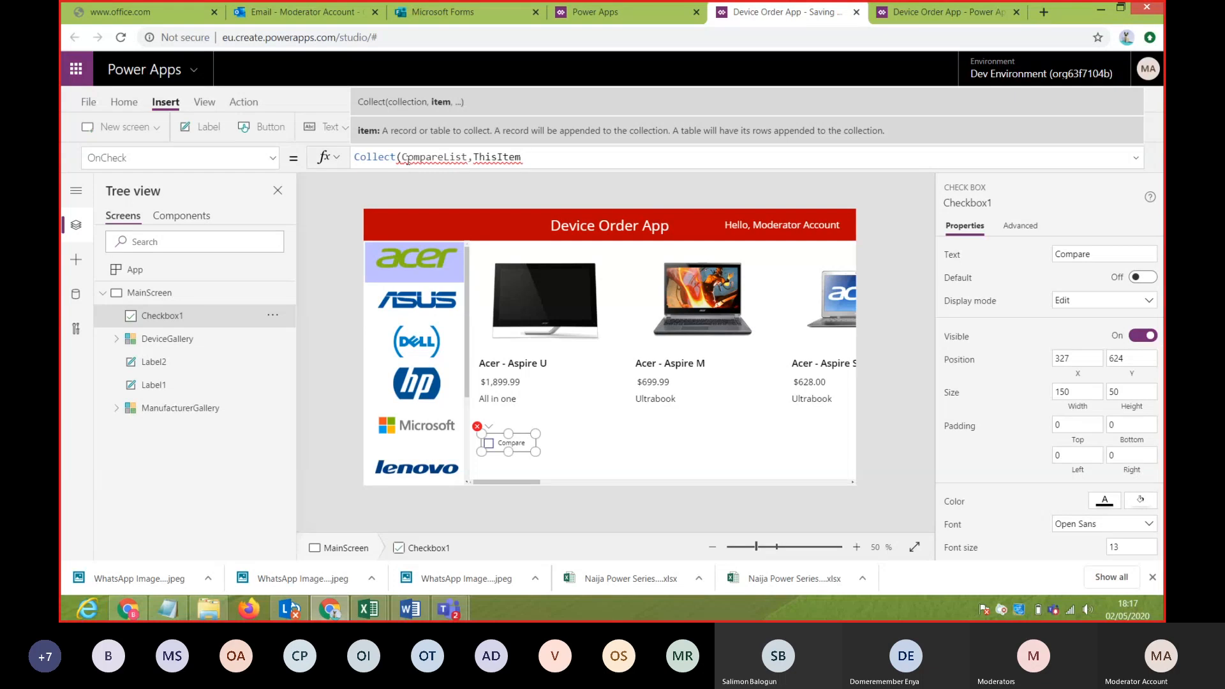
{"action": "type", "text": ")"}
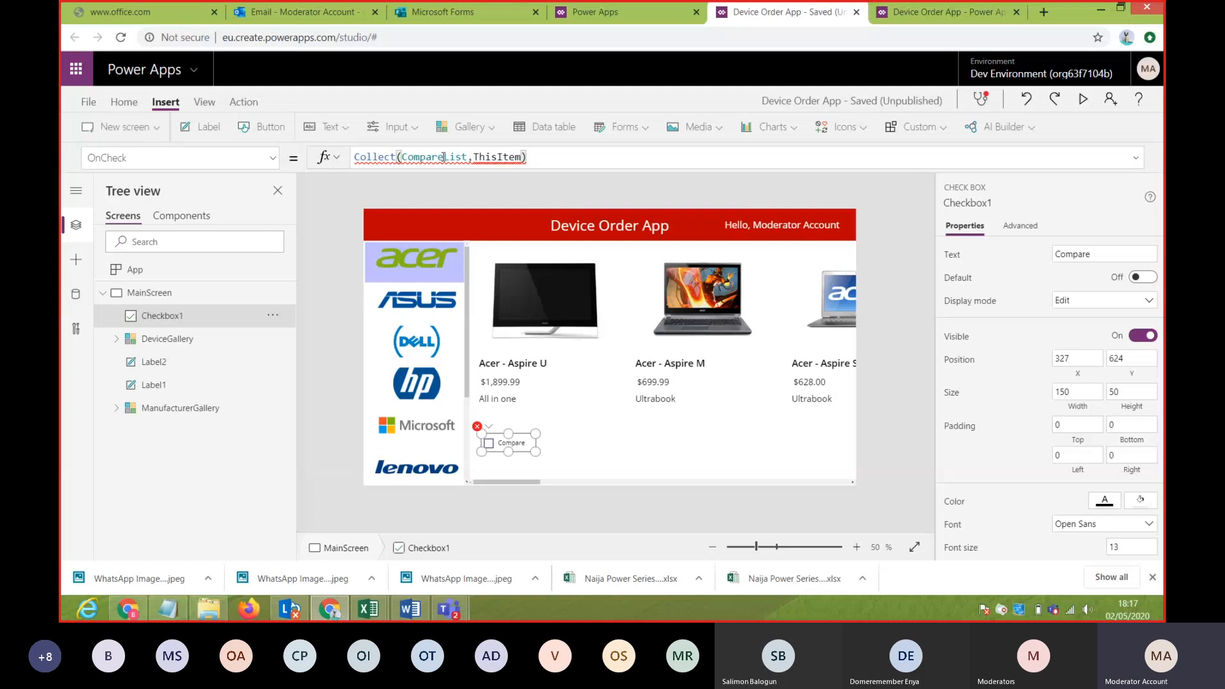
{"action": "mouse_move", "coordinate": [444, 157]}
{"action": "type", "text": ";"}
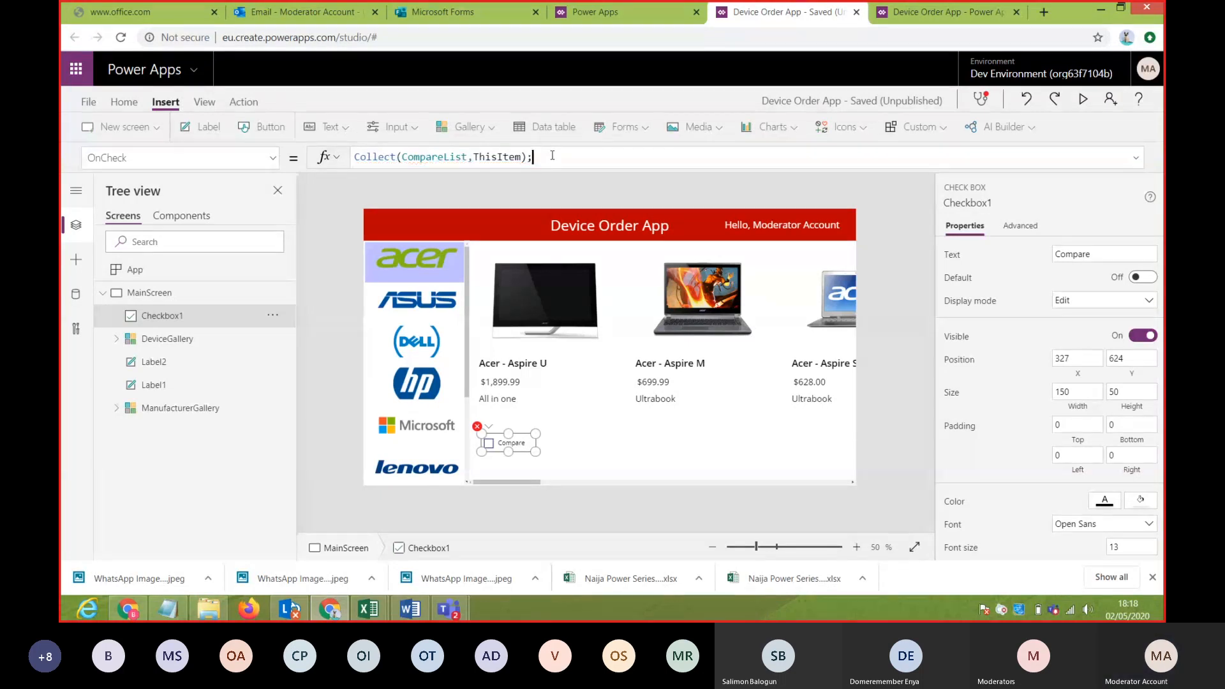
- Try removing the ThisItem argument from the OnCheck Collect formula and re-entering it after CompareList
{"action": "left_click", "coordinate": [503, 157]}
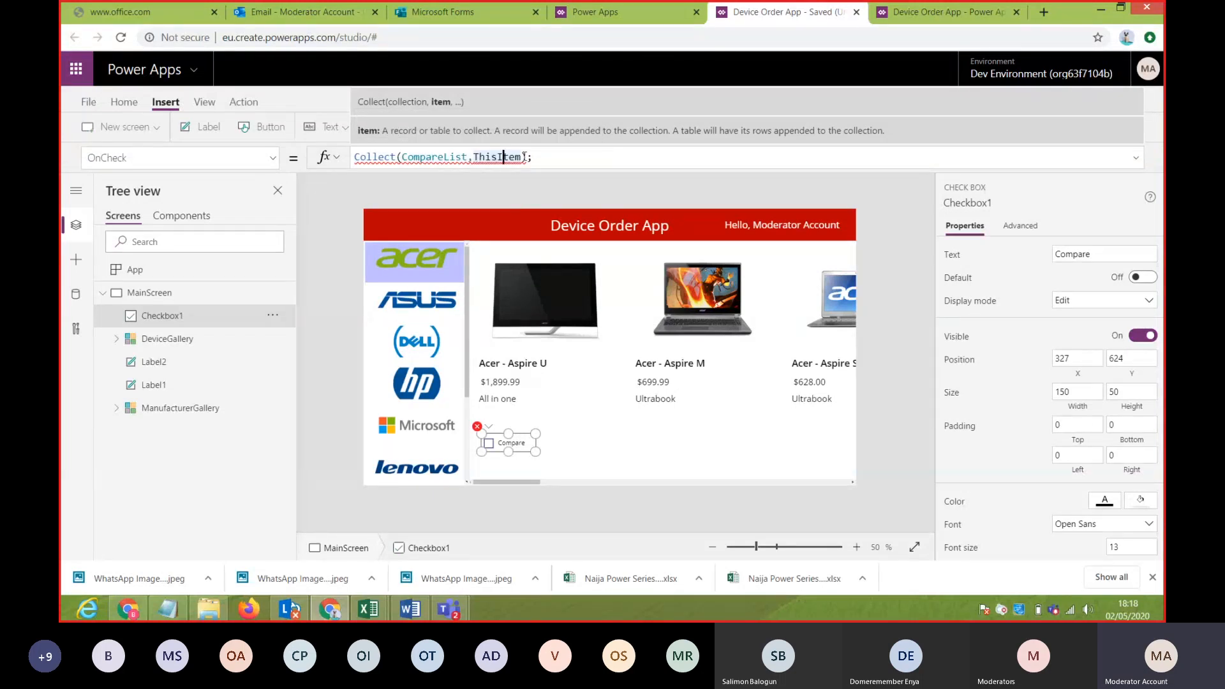
{"action": "key", "text": "Delete"}
{"action": "key", "text": "Delete"}
{"action": "key", "text": "Delete"}
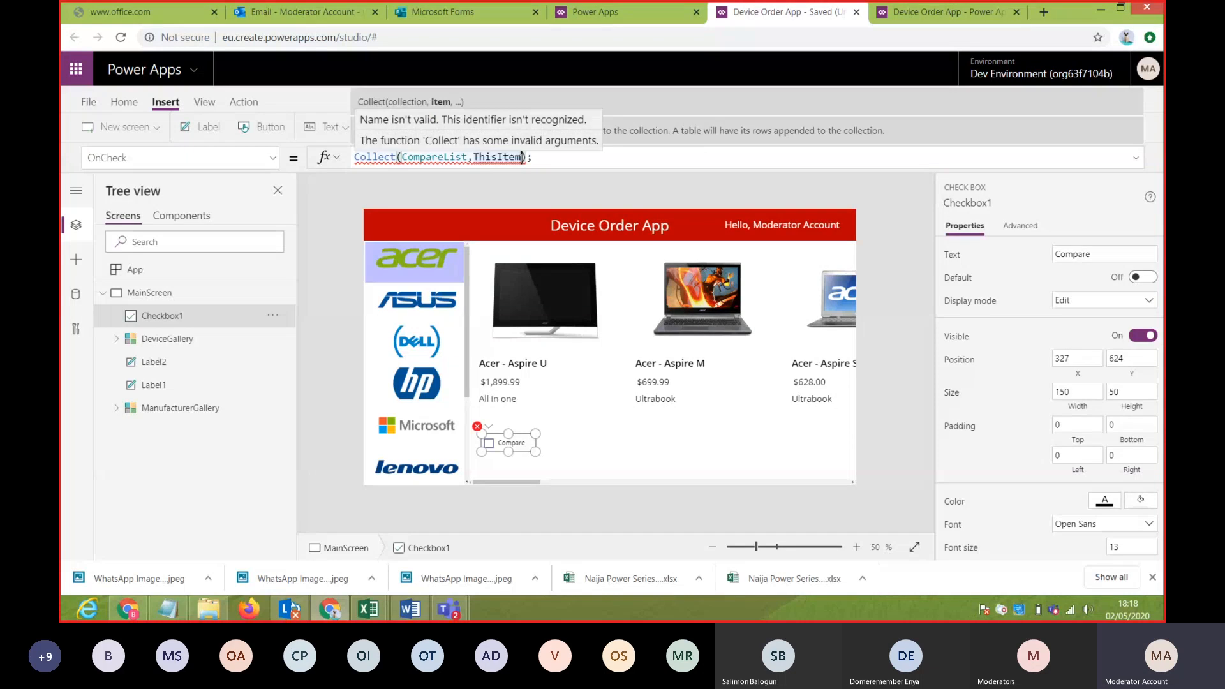
{"action": "key", "text": "BackSpace"}
{"action": "key", "text": "BackSpace"}
{"action": "key", "text": "BackSpace"}
{"action": "key", "text": "BackSpace"}
{"action": "key", "text": "BackSpace"}
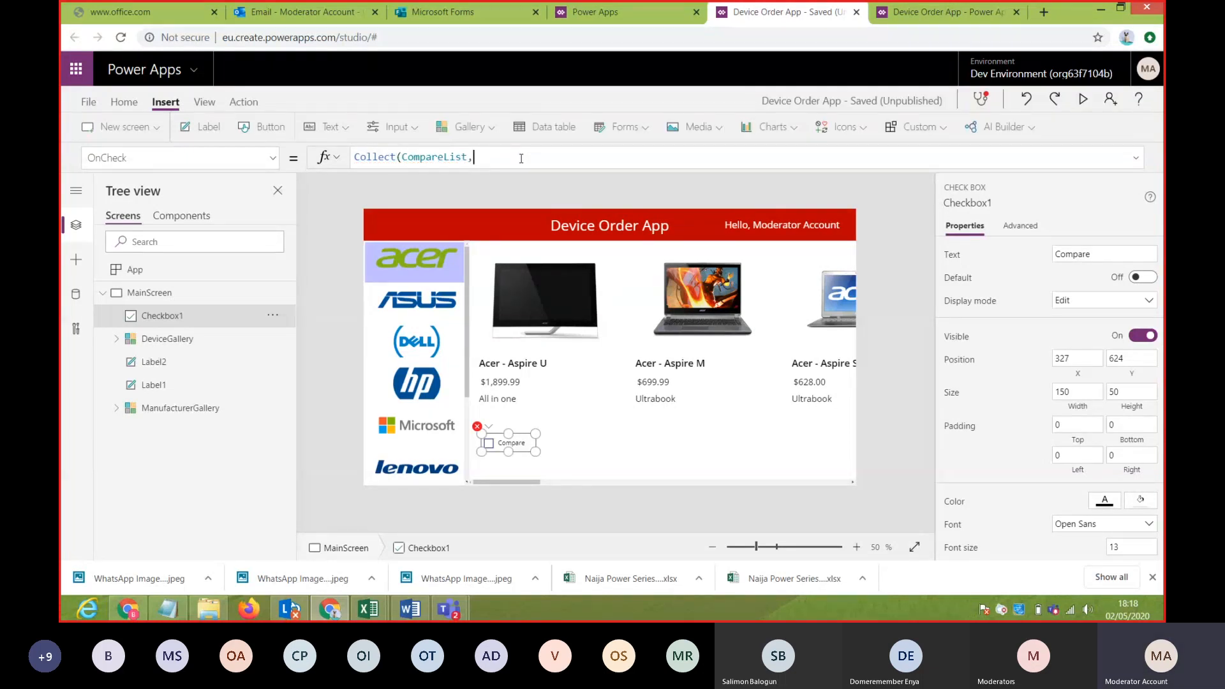
{"action": "key", "text": "BackSpace"}
{"action": "type", "text": ","}
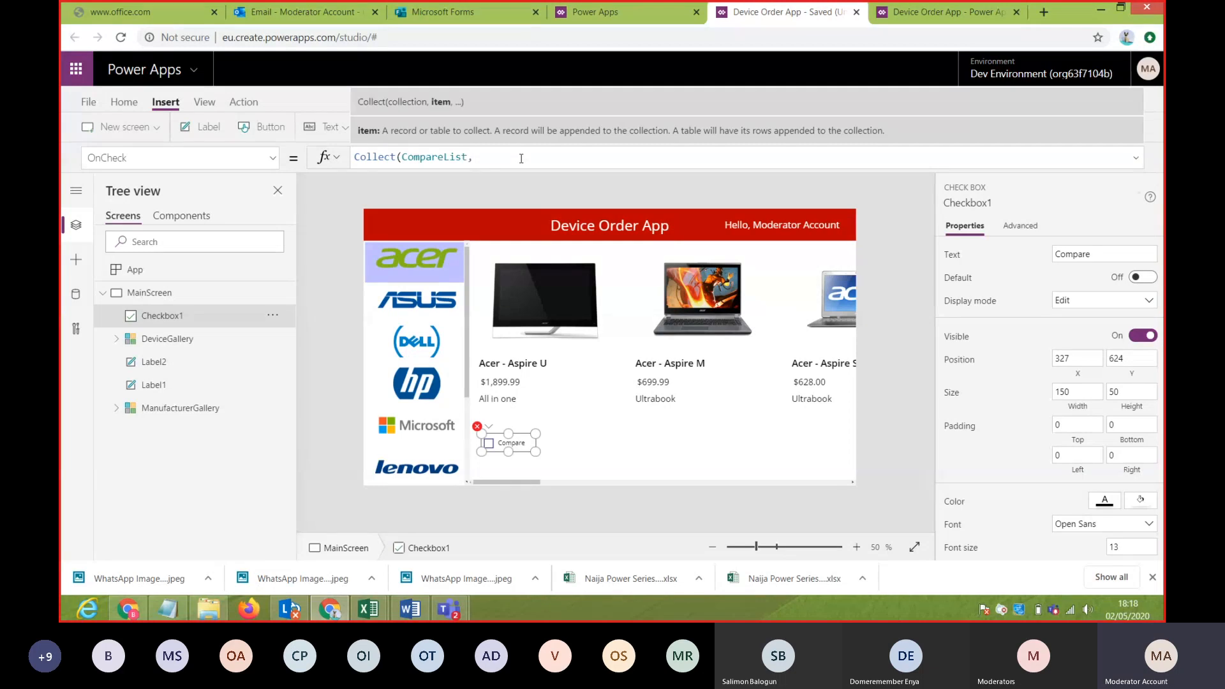
{"action": "type", "text": "T"}
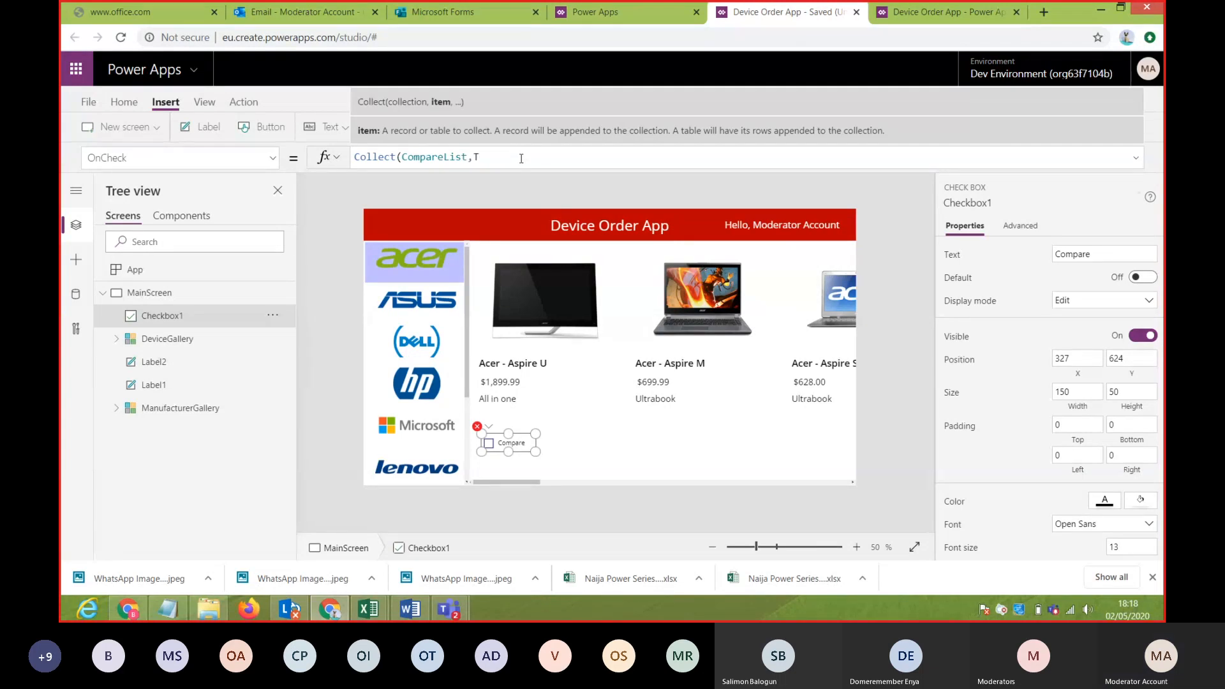
{"action": "type", "text": "his"}
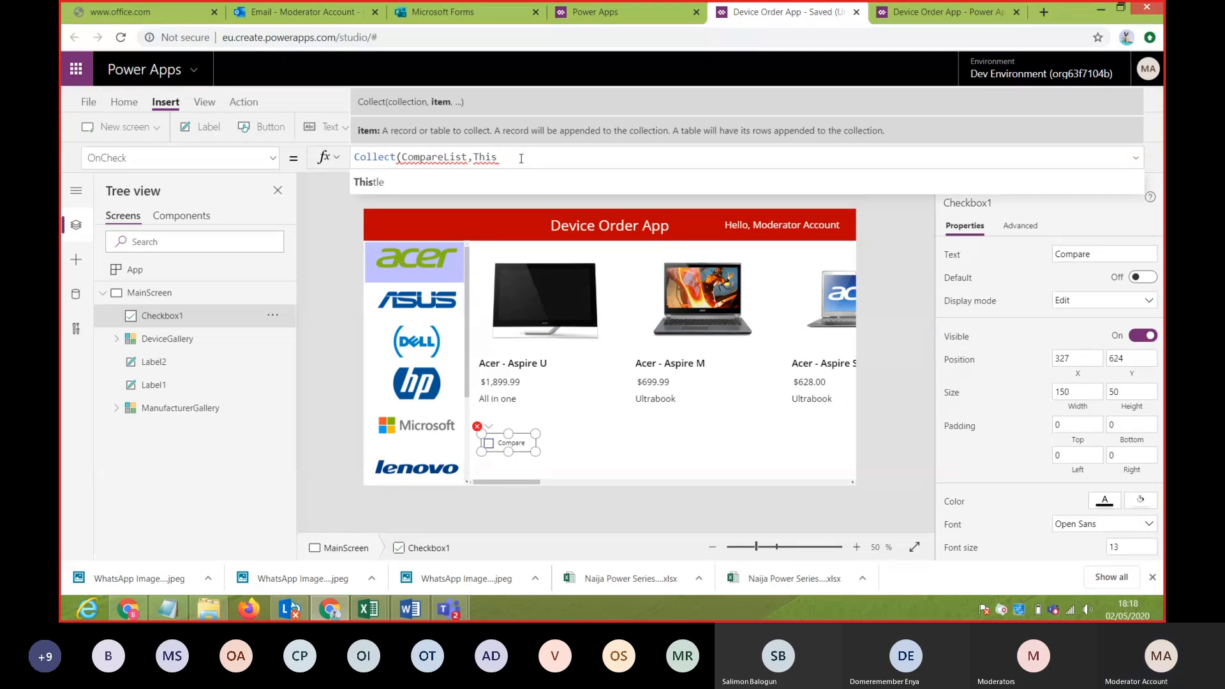
- Clear the Compare check box's entire OnCheck formula
{"action": "key", "text": "BackSpace"}
{"action": "key", "text": "BackSpace"}
{"action": "key", "text": "BackSpace"}
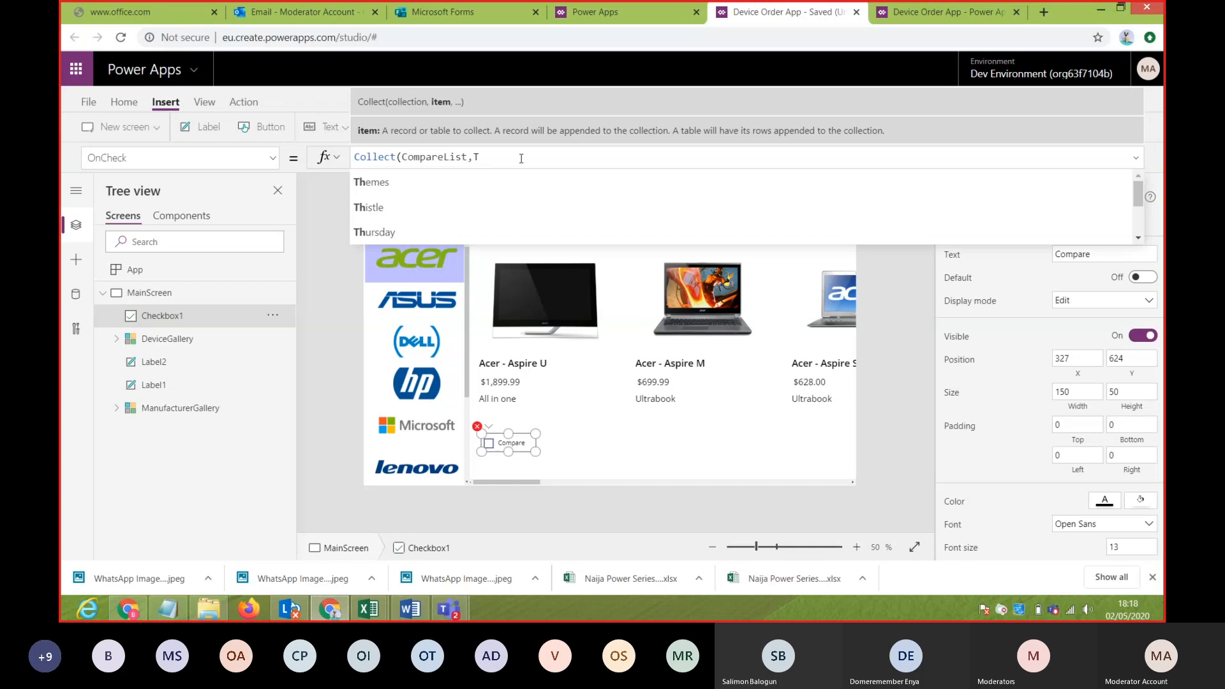
{"action": "key", "text": "BackSpace"}
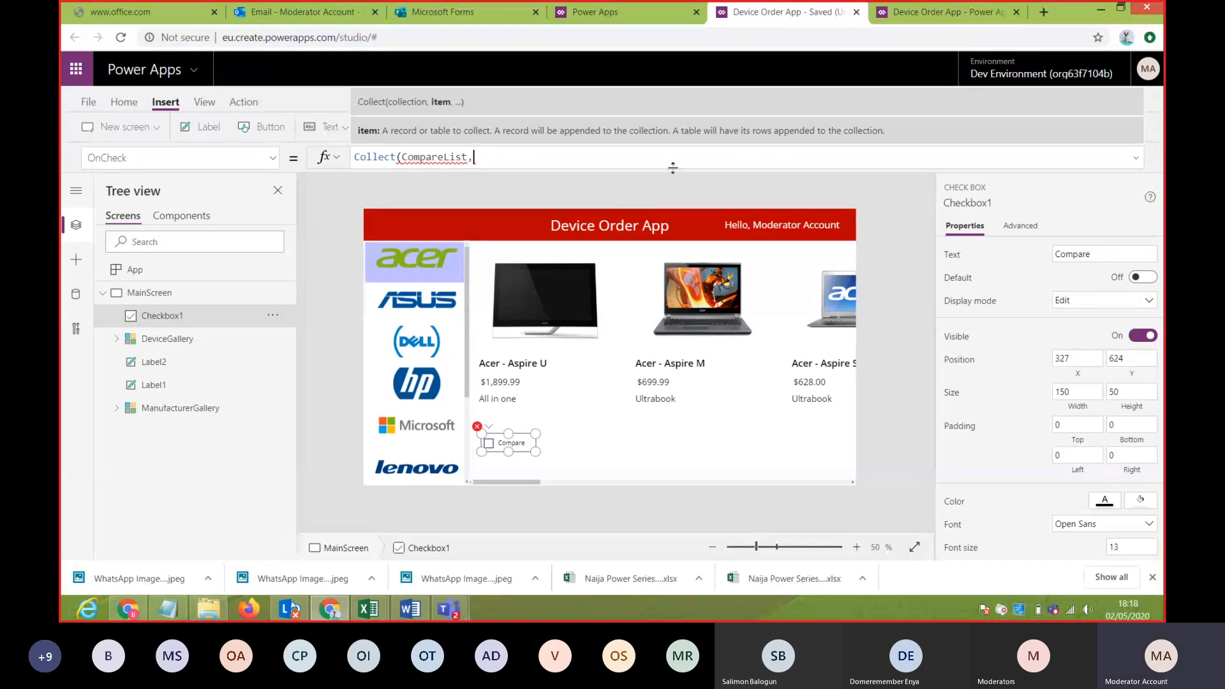
{"action": "key", "text": "ctrl+a"}
{"action": "key", "text": "BackSpace"}
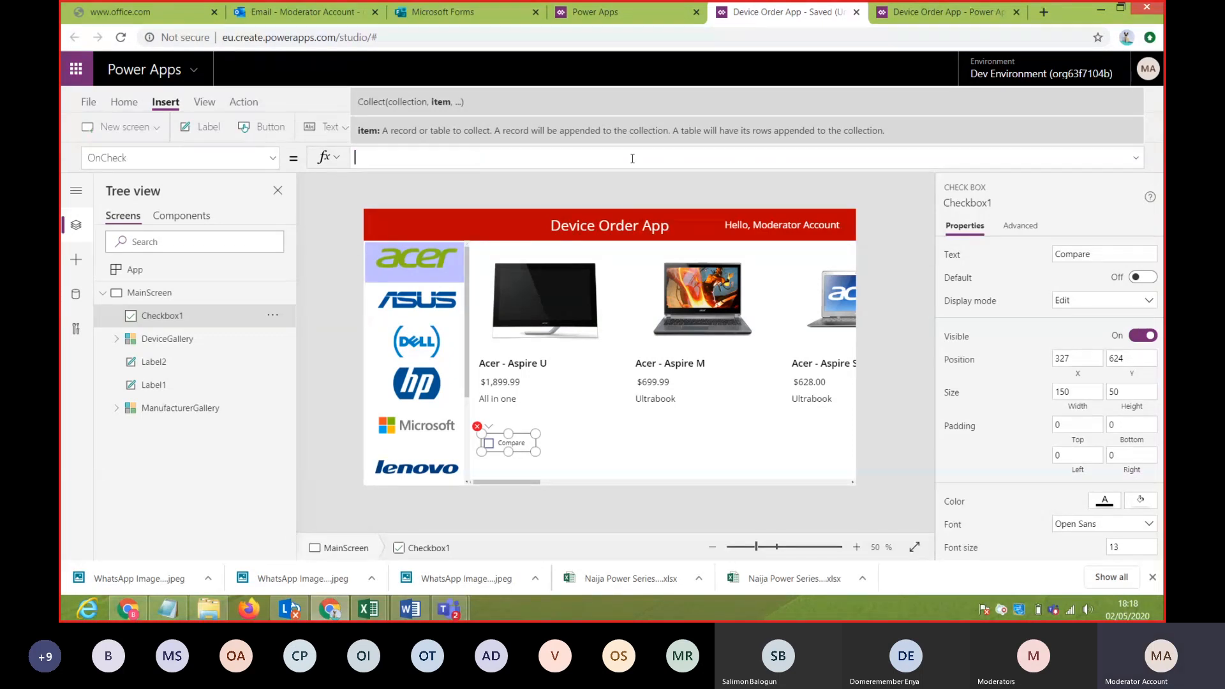
- Delete the Compare check box (Checkbox1) that sits directly on MainScreen outside the gallery
{"action": "left_click", "coordinate": [331, 258]}
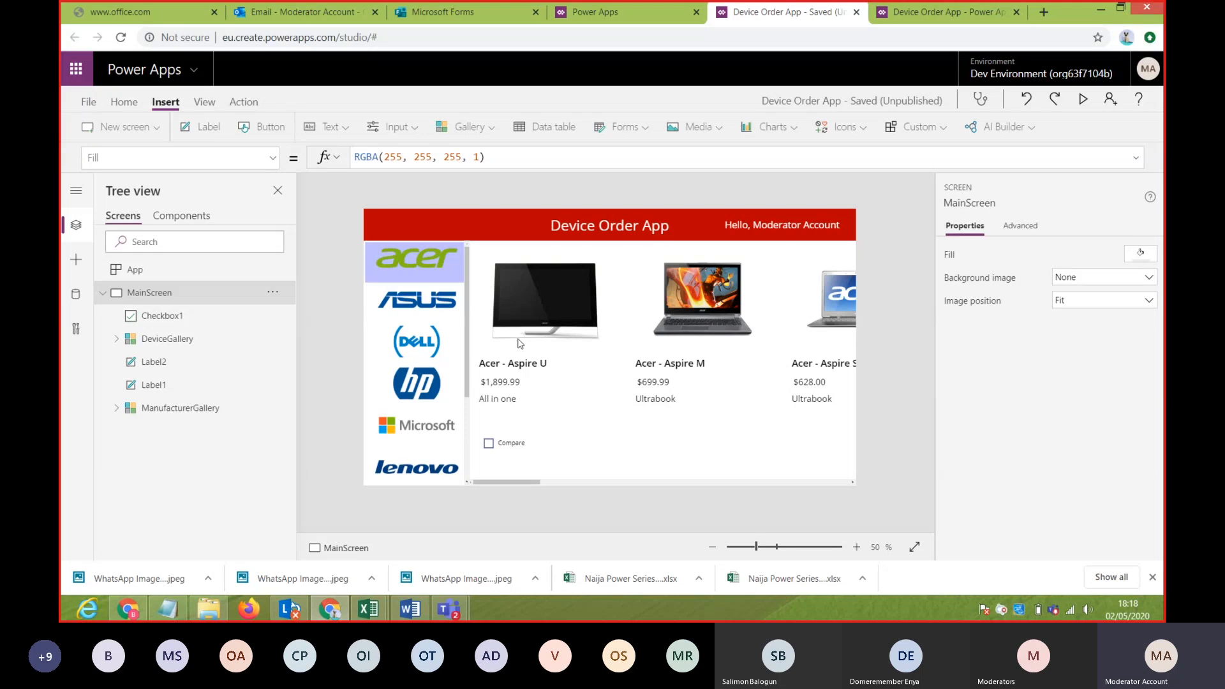
{"action": "left_click", "coordinate": [179, 322]}
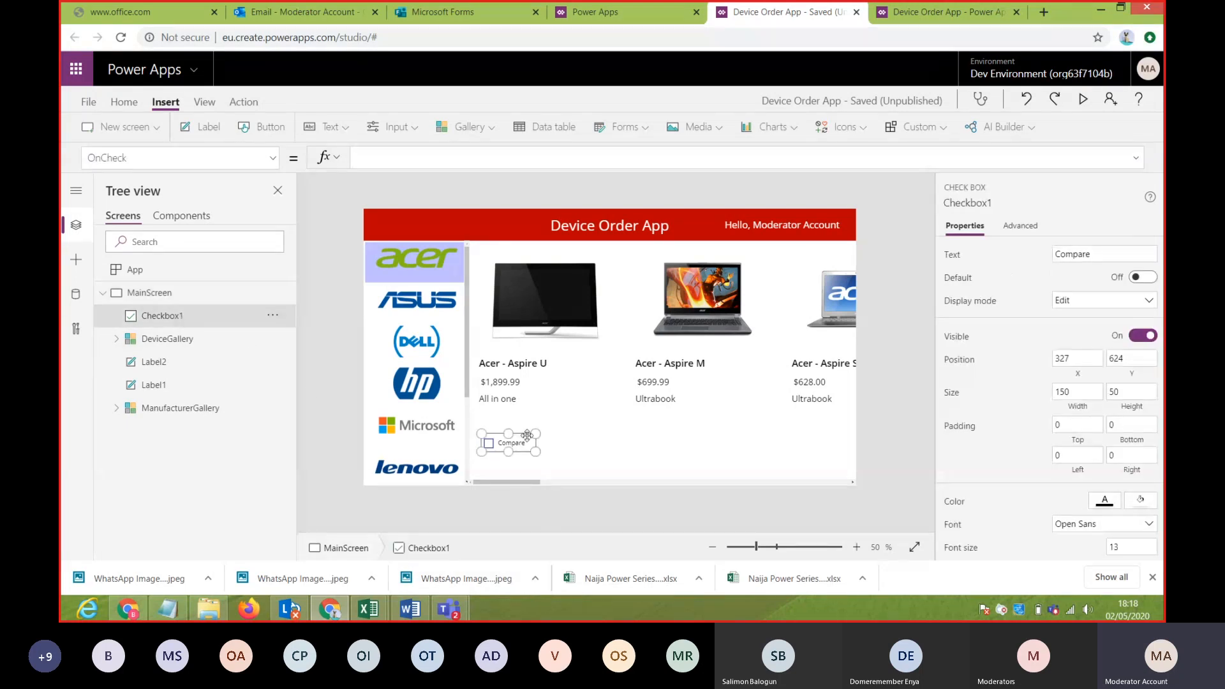
{"action": "key", "text": "Delete"}
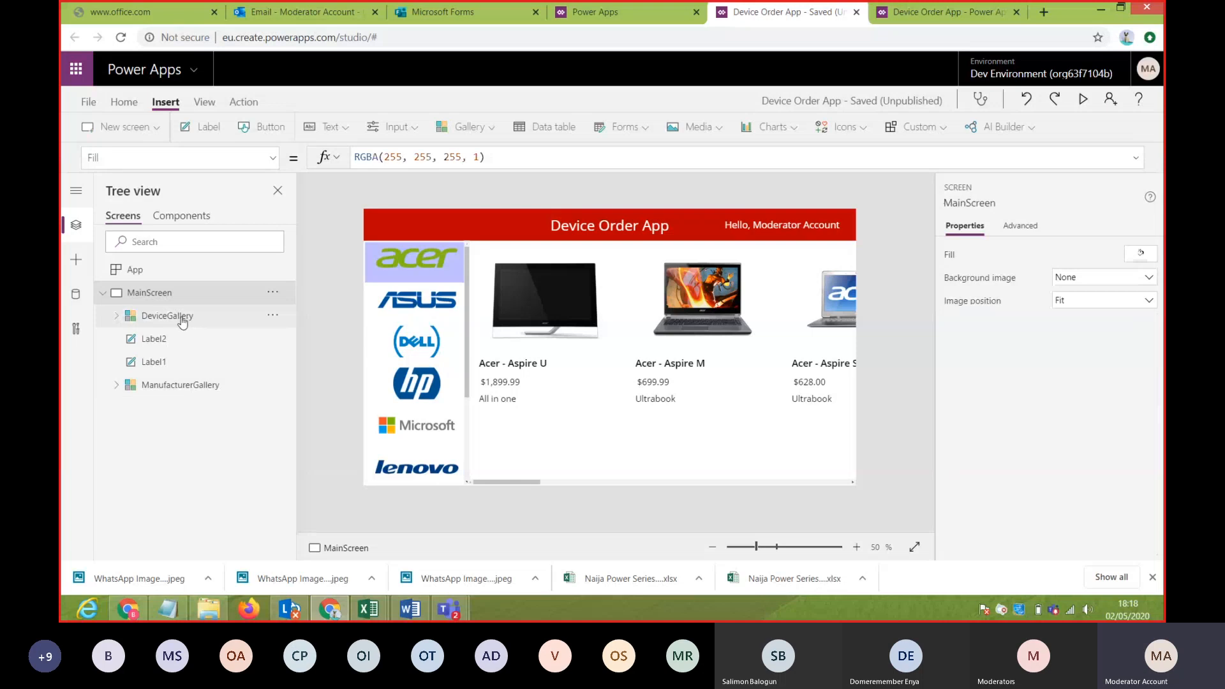
- Try inserting a check box with the whole DeviceGallery selected, and delete that new check box
{"action": "left_click", "coordinate": [183, 321]}
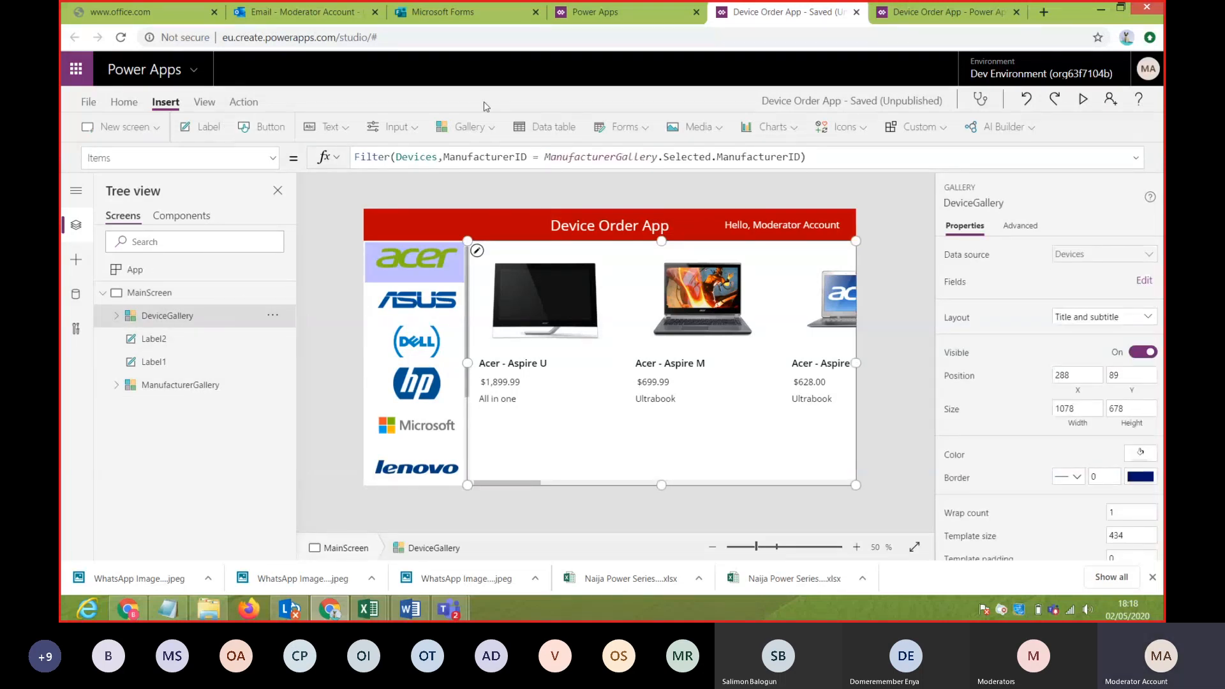
{"action": "left_click", "coordinate": [409, 127]}
{"action": "left_click", "coordinate": [418, 339]}
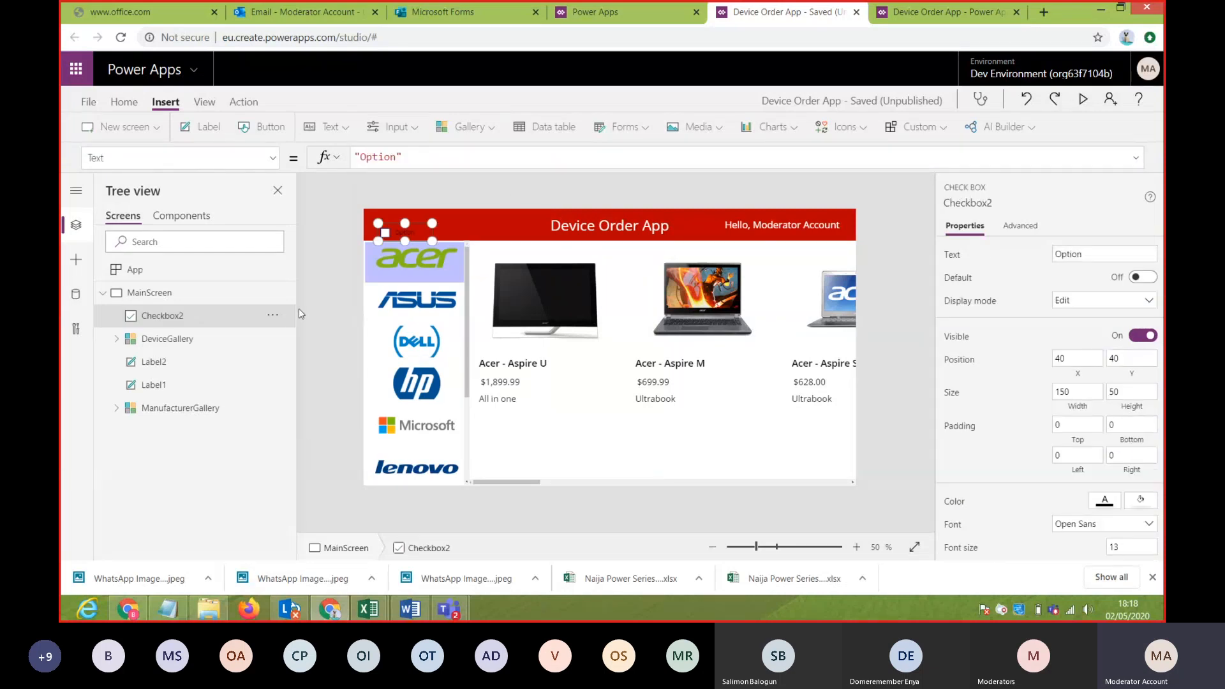
{"action": "left_click", "coordinate": [275, 316]}
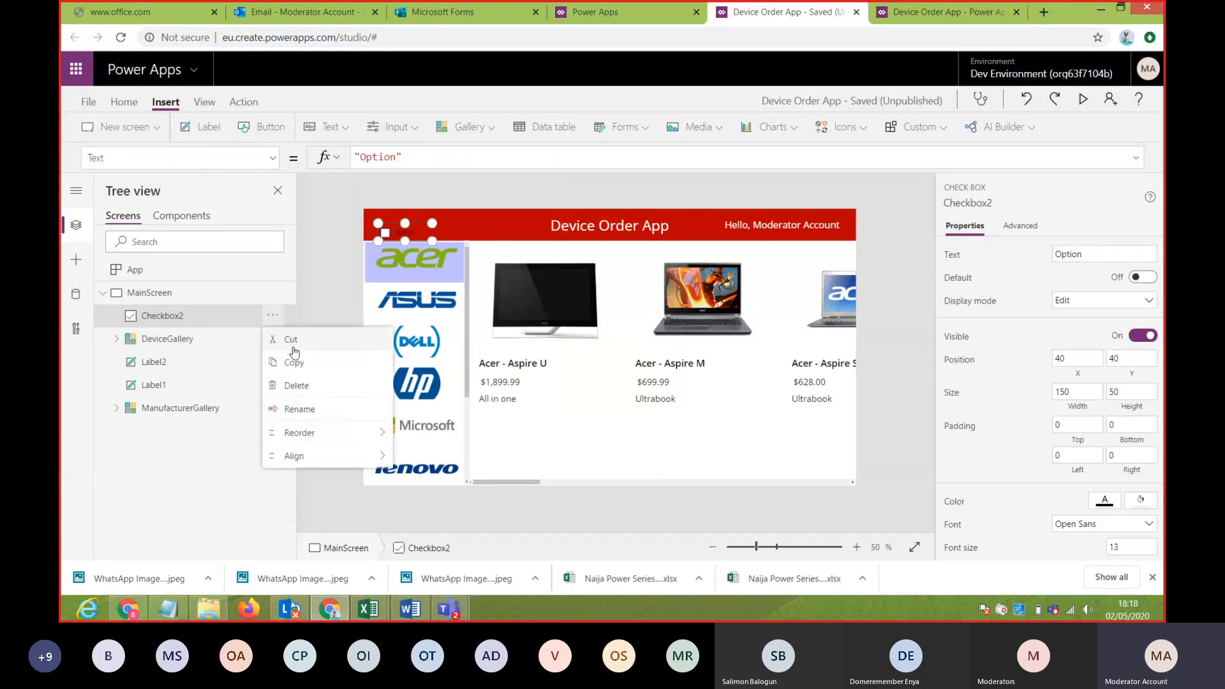
{"action": "left_click", "coordinate": [310, 388]}
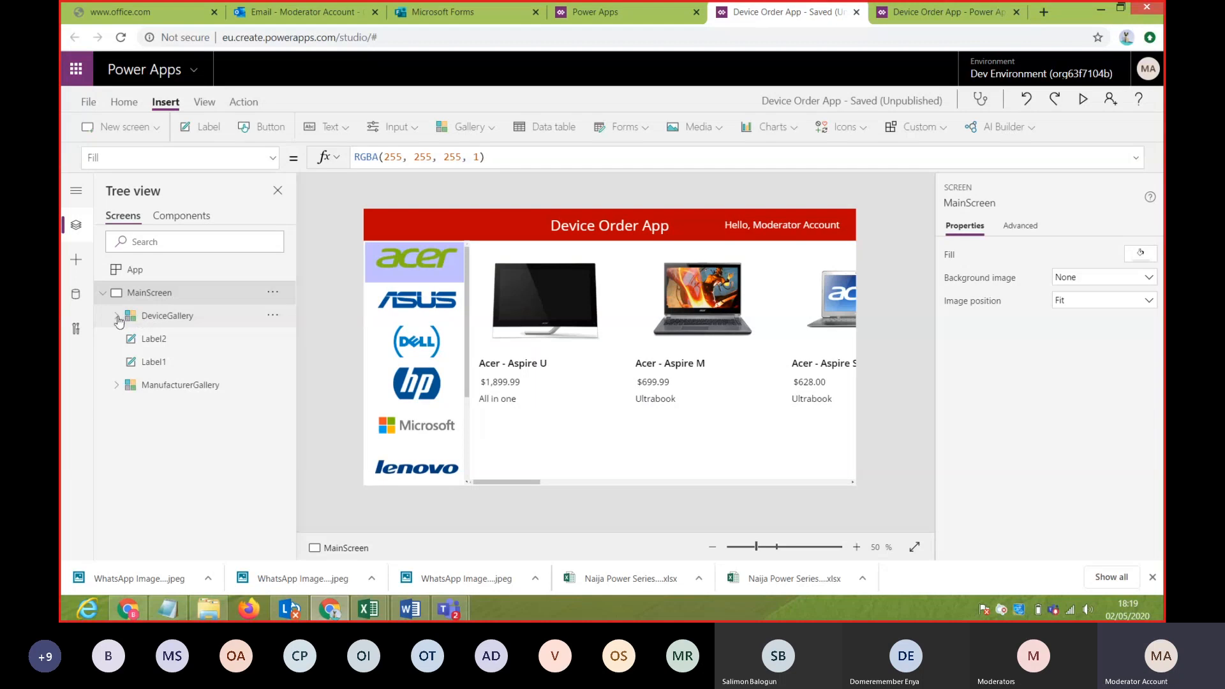
- Insert a check box inside DeviceGallery's item template and place it below the device type, at about X 32, Y 486
{"action": "left_click", "coordinate": [117, 316]}
{"action": "left_click", "coordinate": [186, 386]}
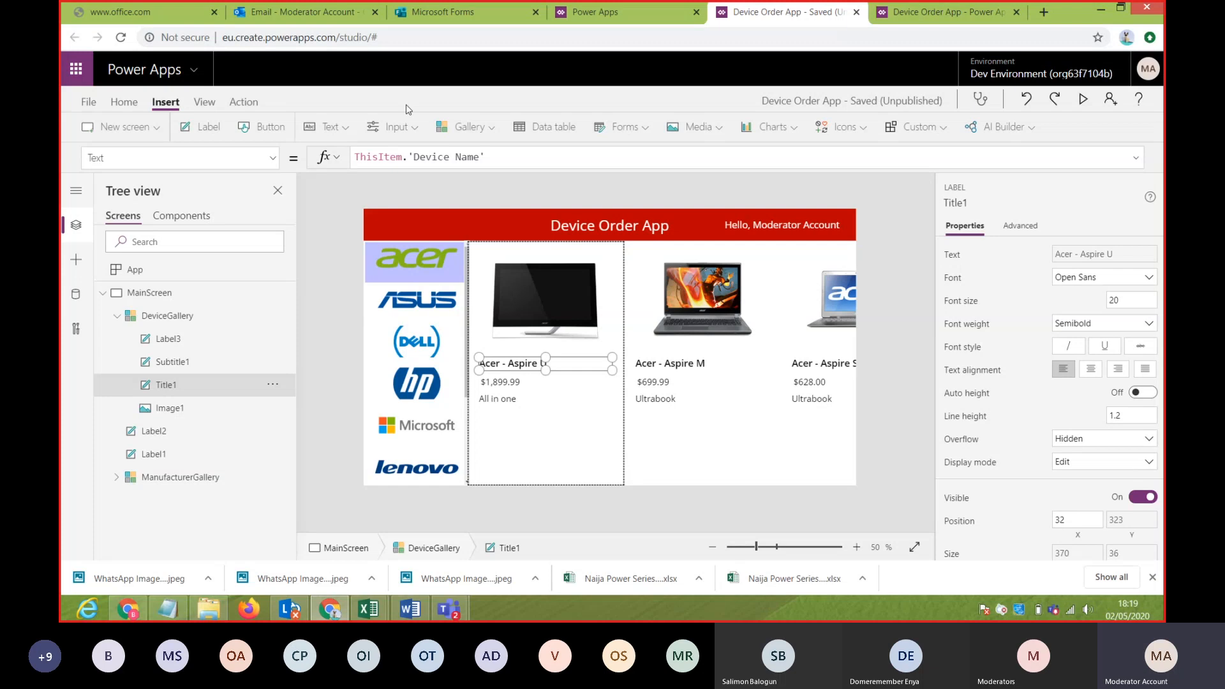
{"action": "left_click", "coordinate": [413, 128]}
{"action": "left_click", "coordinate": [408, 127]}
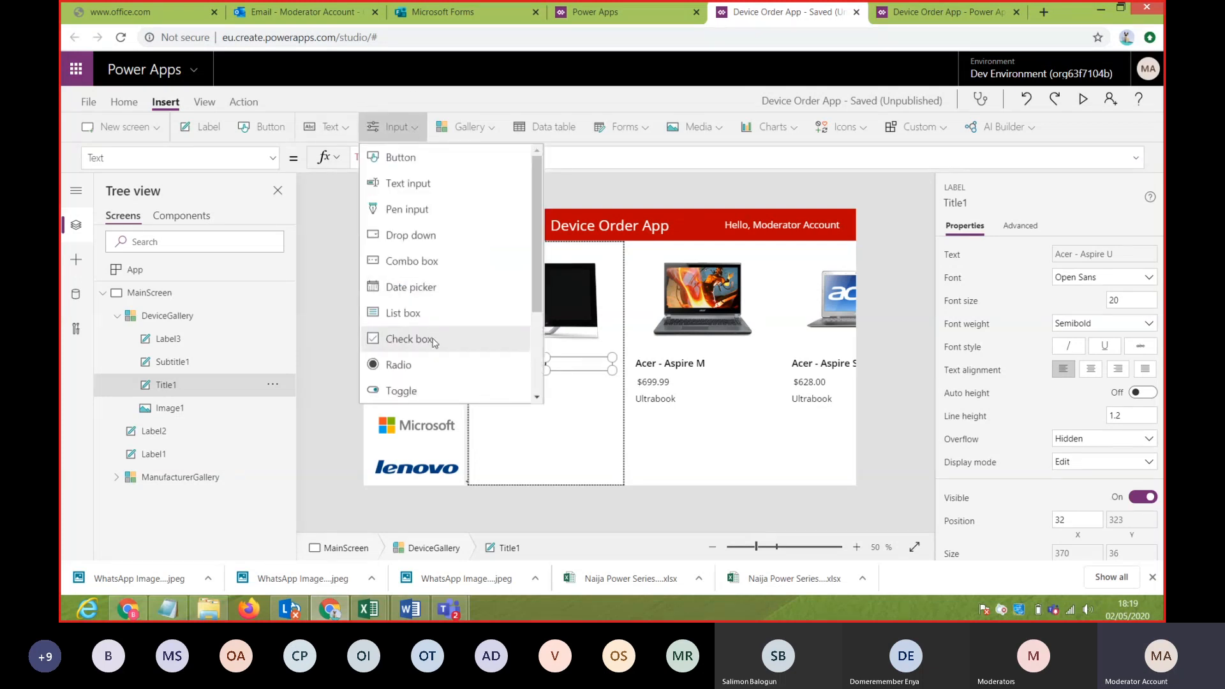
{"action": "left_click", "coordinate": [434, 342]}
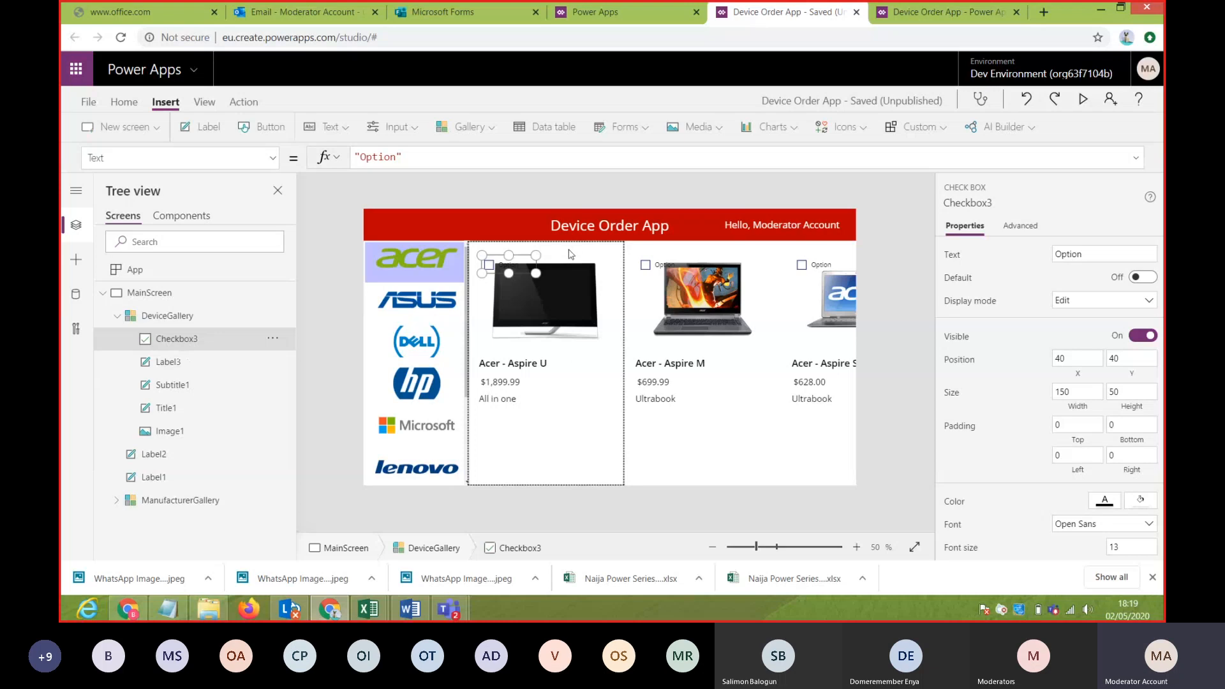
{"action": "left_click_drag", "start_coordinate": [498, 257], "coordinate": [495, 418]}
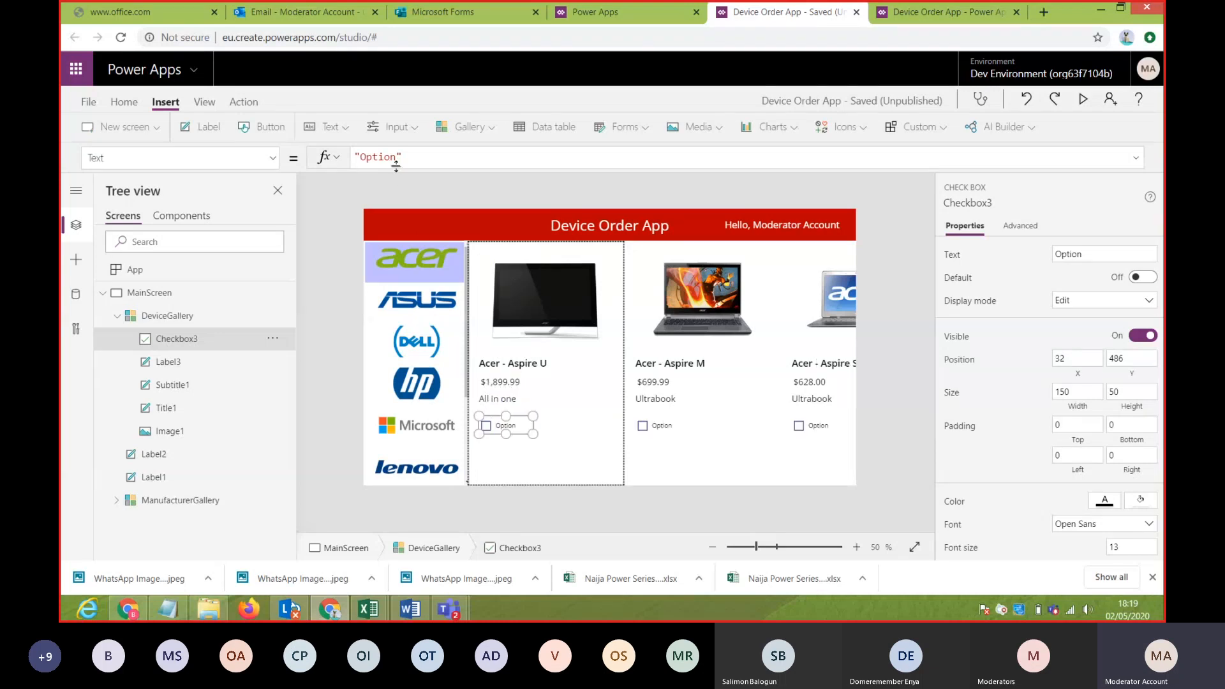
- Set the gallery check box's text to "Compare"
{"action": "left_click_drag", "start_coordinate": [397, 157], "coordinate": [361, 158]}
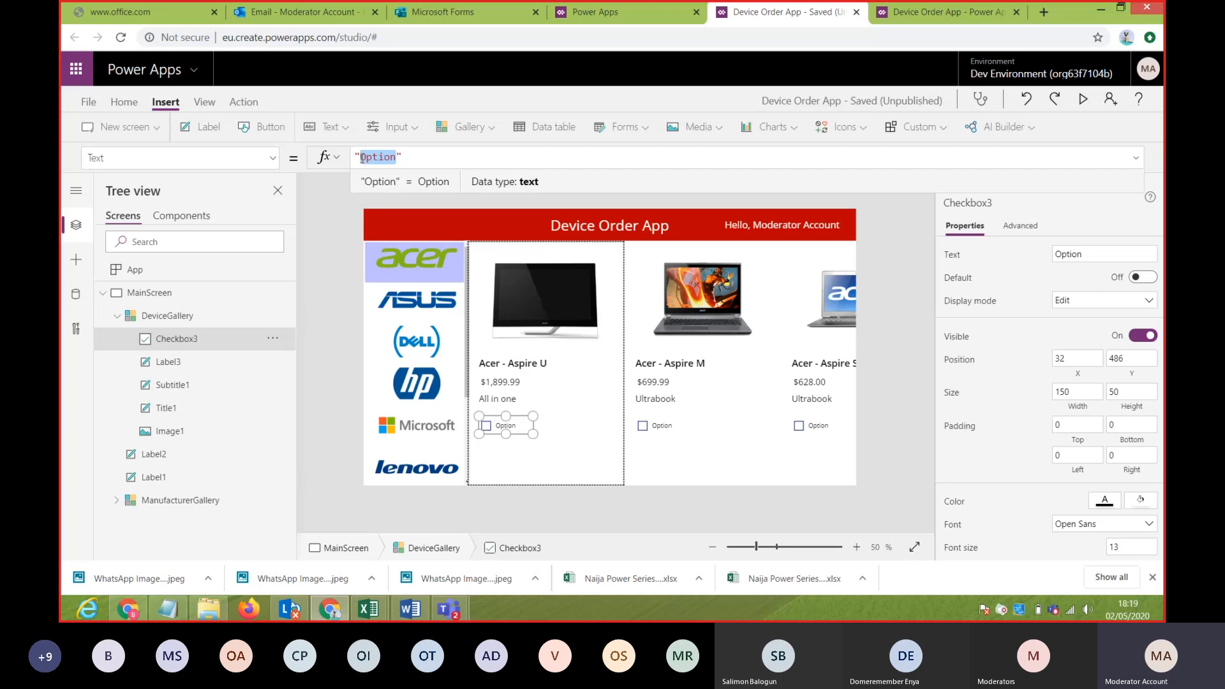
{"action": "type", "text": "Compare"}
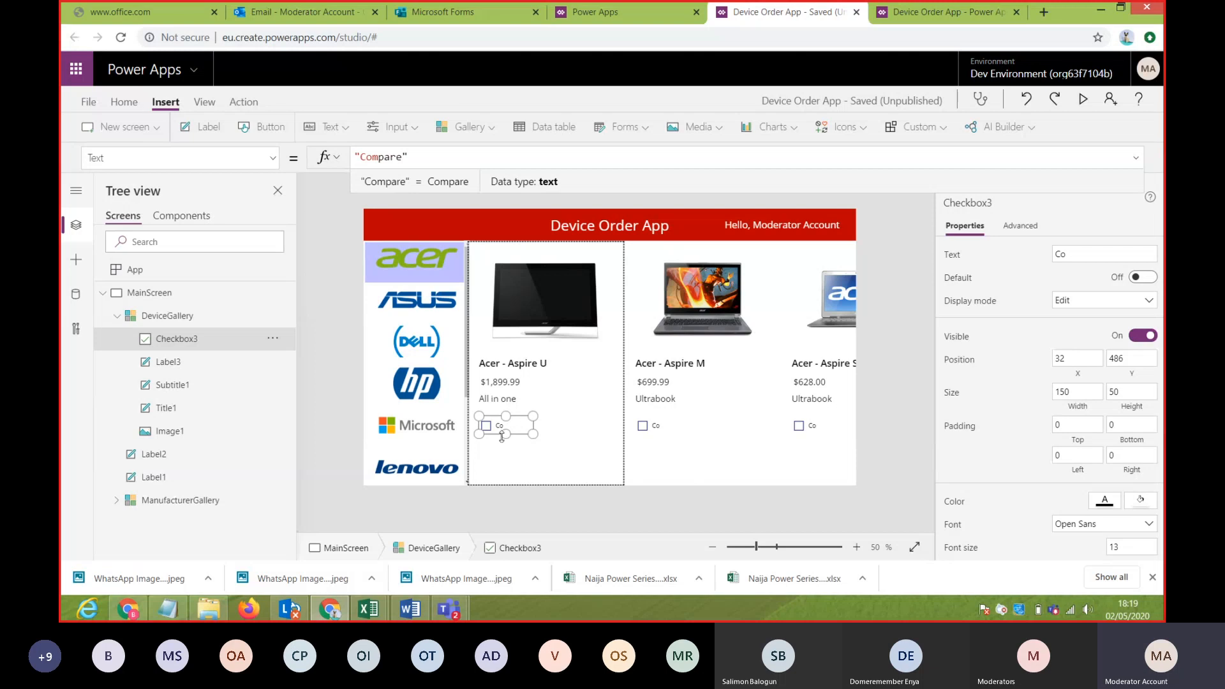
- Set the gallery check box's OnCheck property to the formula Collect(CompareList,ThisItem)
{"action": "left_click", "coordinate": [271, 159]}
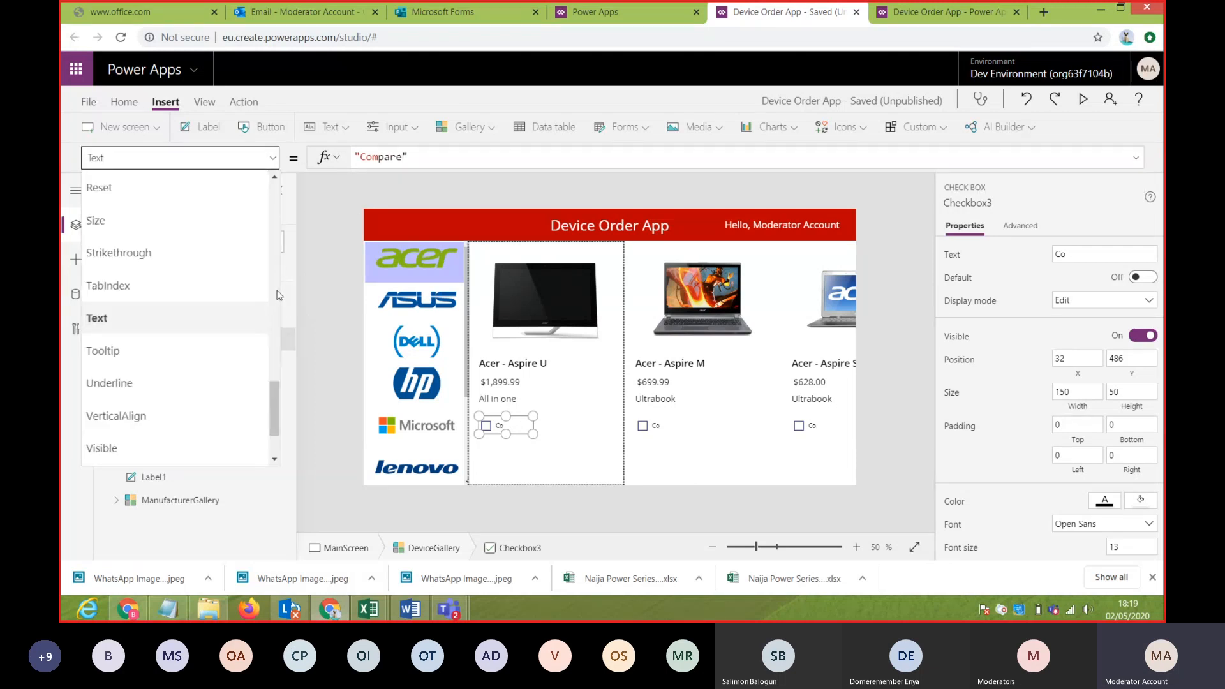
{"action": "scroll", "coordinate": [279, 295], "scroll_direction": "up", "scroll_amount": 4}
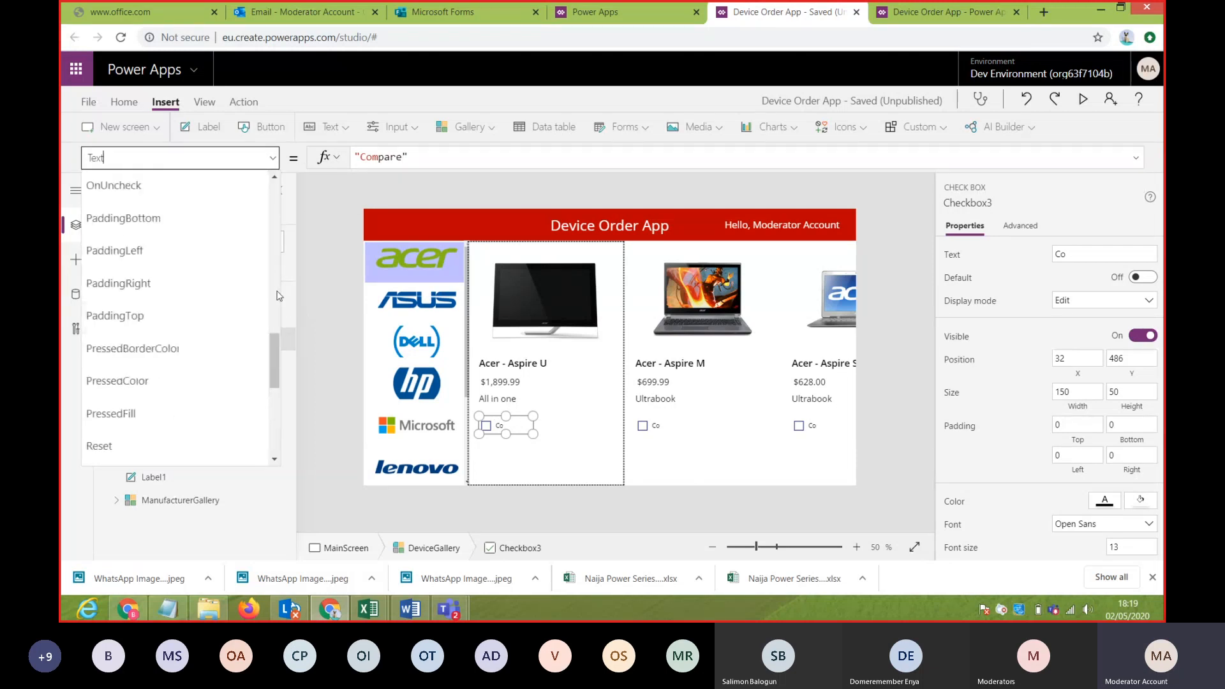
{"action": "left_click", "coordinate": [276, 180]}
{"action": "left_click", "coordinate": [251, 186]}
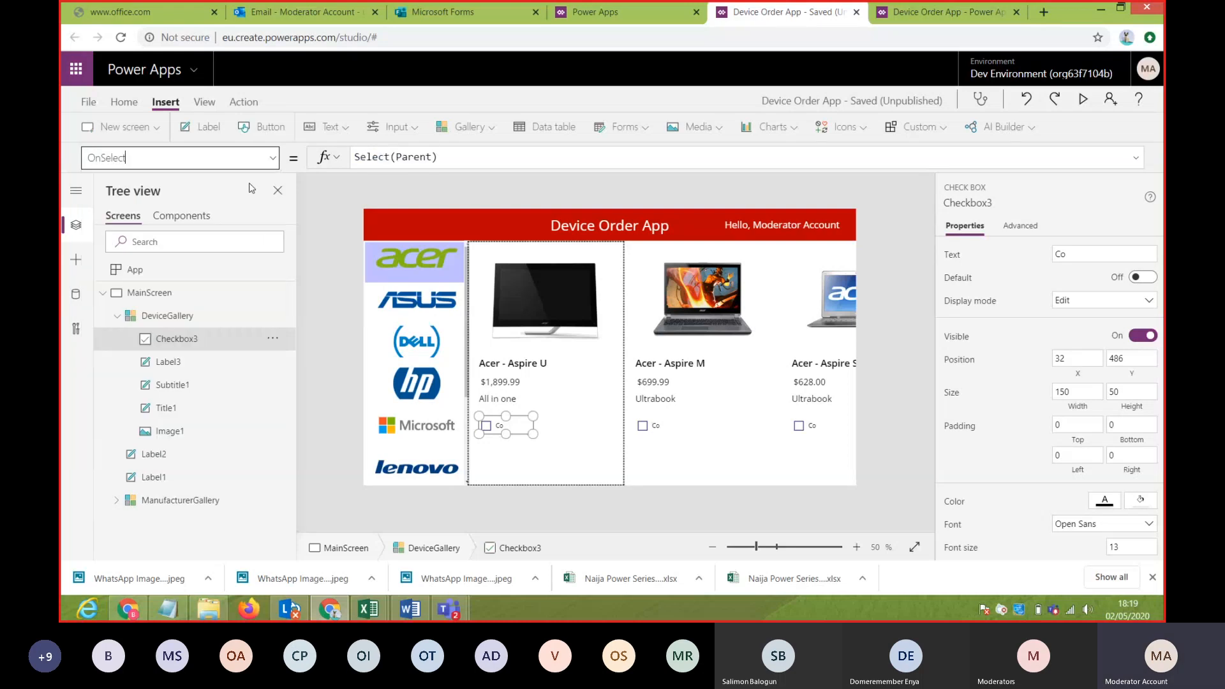
{"action": "left_click", "coordinate": [268, 163]}
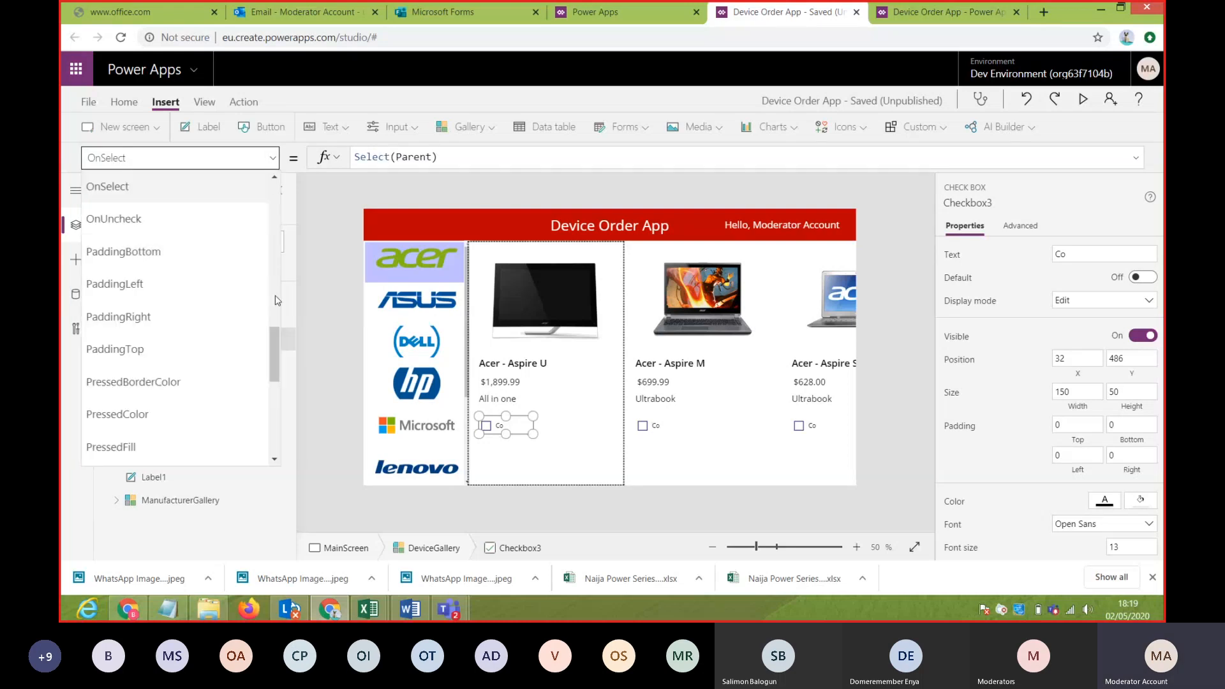
{"action": "left_click", "coordinate": [274, 178]}
{"action": "left_click", "coordinate": [274, 178]}
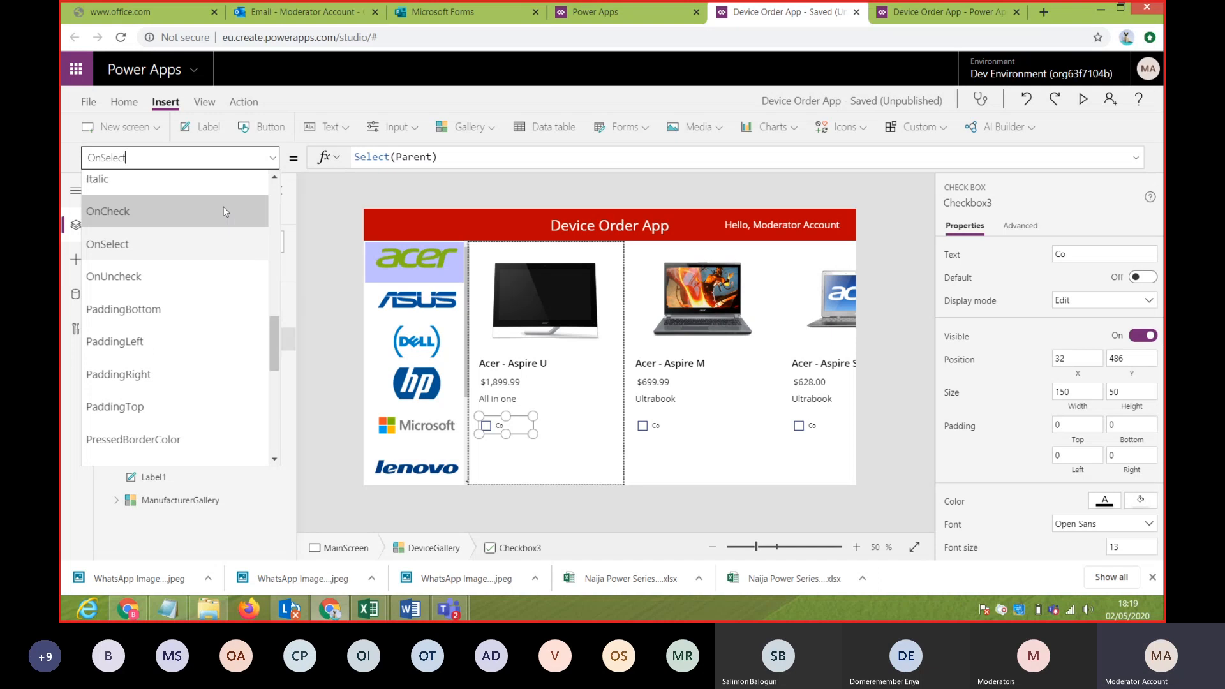
{"action": "left_click", "coordinate": [224, 211]}
{"action": "left_click", "coordinate": [441, 156]}
{"action": "key", "text": "ctrl+a"}
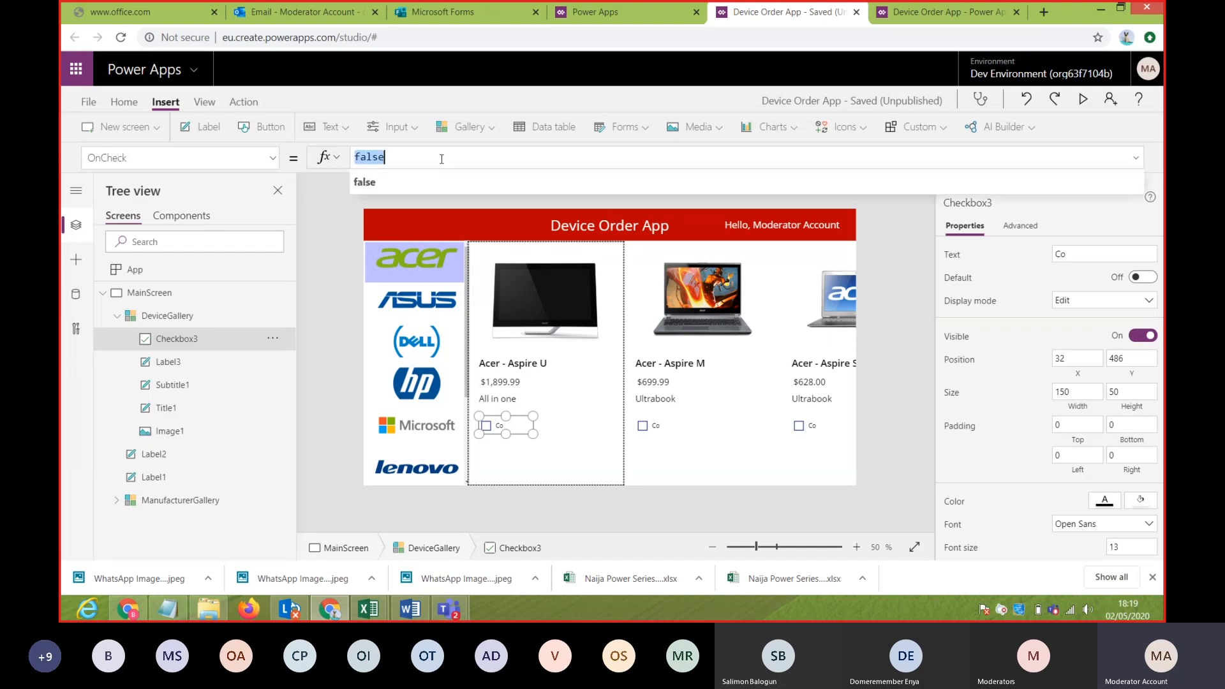
{"action": "type", "text": "Colec"}
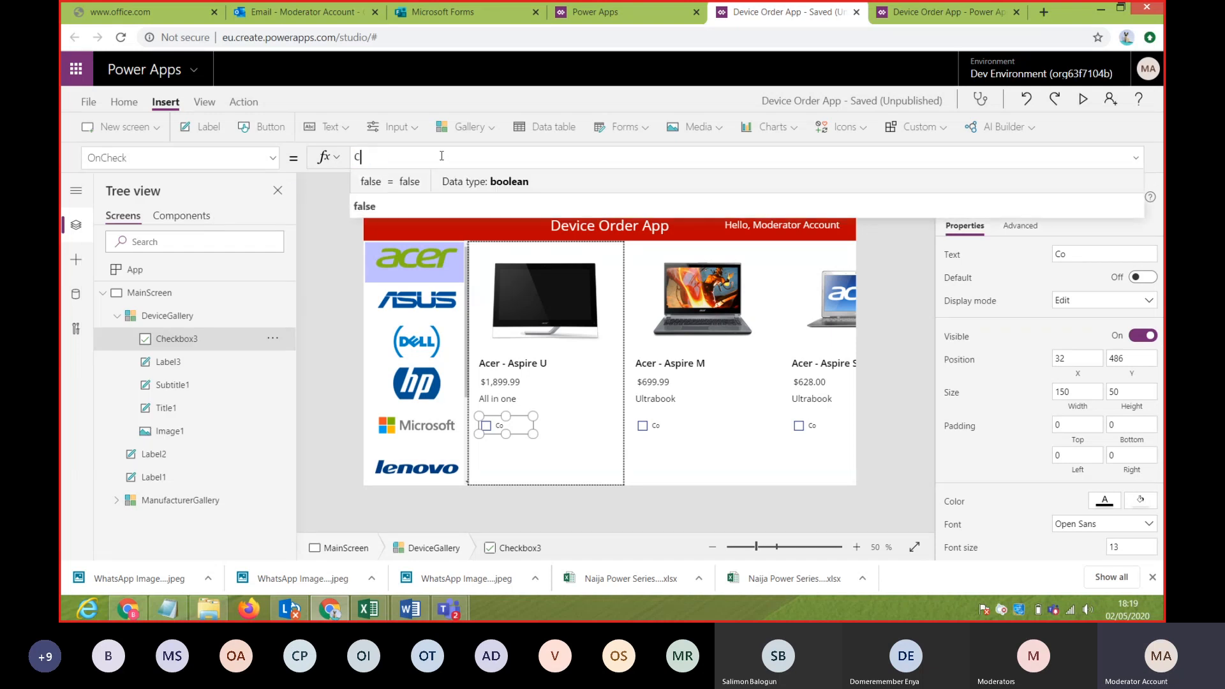
{"action": "key", "text": "BackSpace"}
{"action": "key", "text": "BackSpace"}
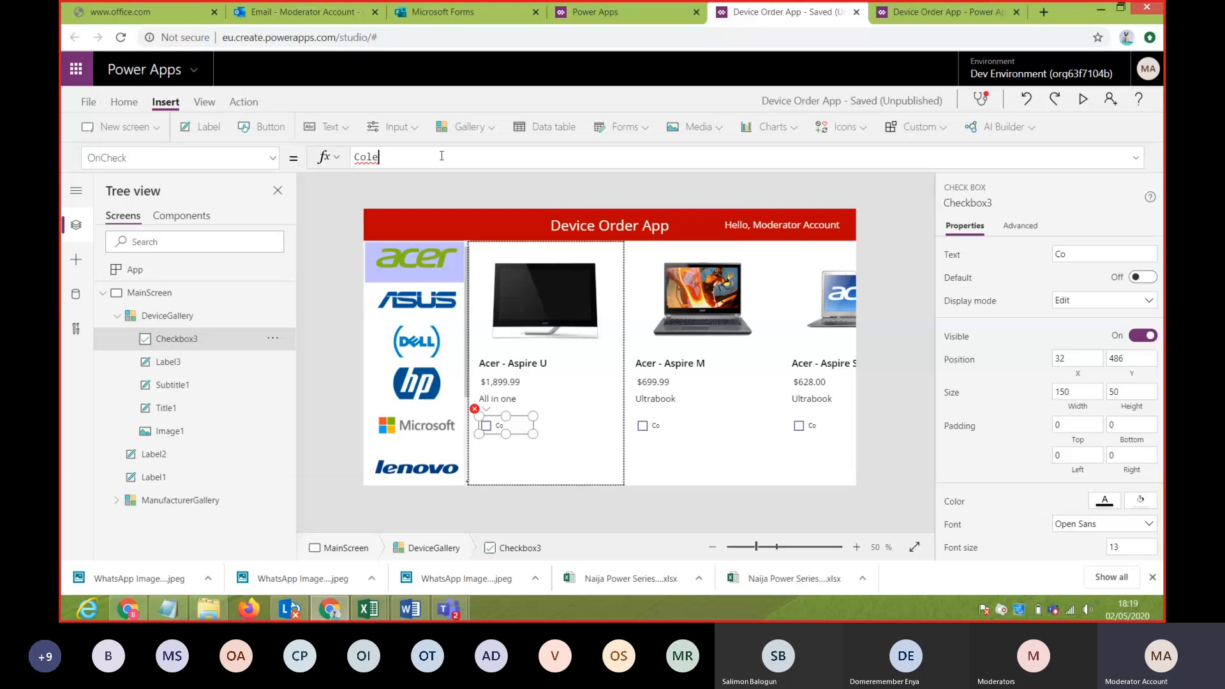
{"action": "type", "text": "lect"}
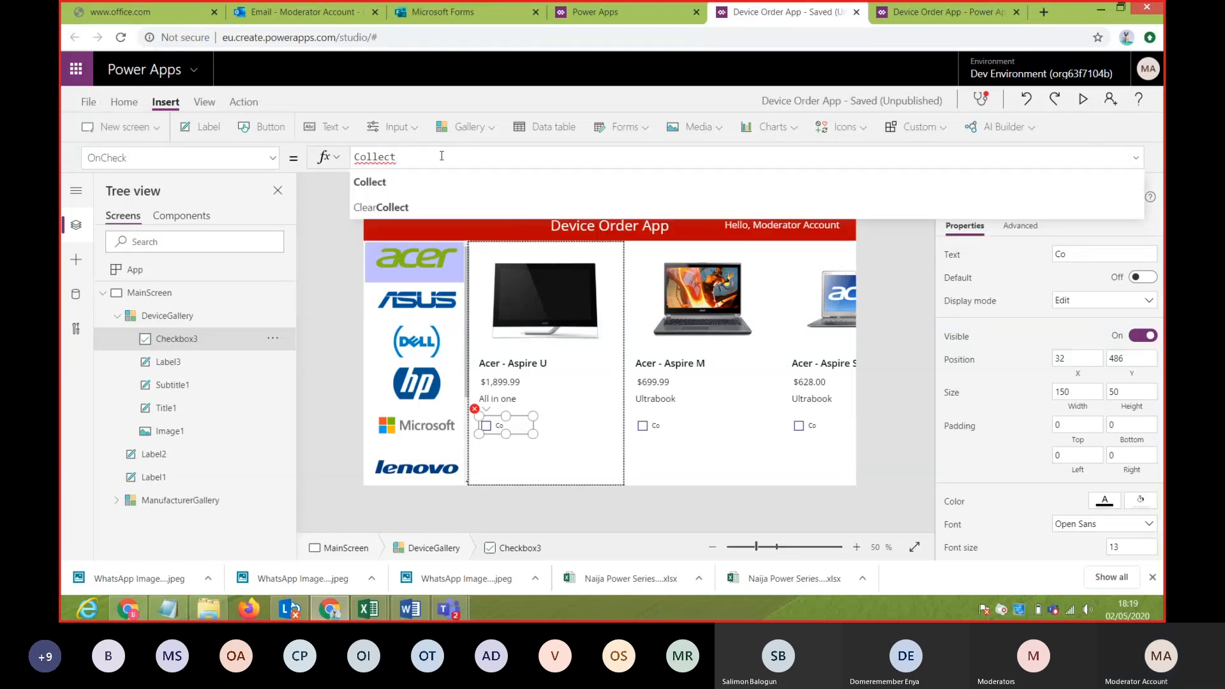
{"action": "type", "text": "("}
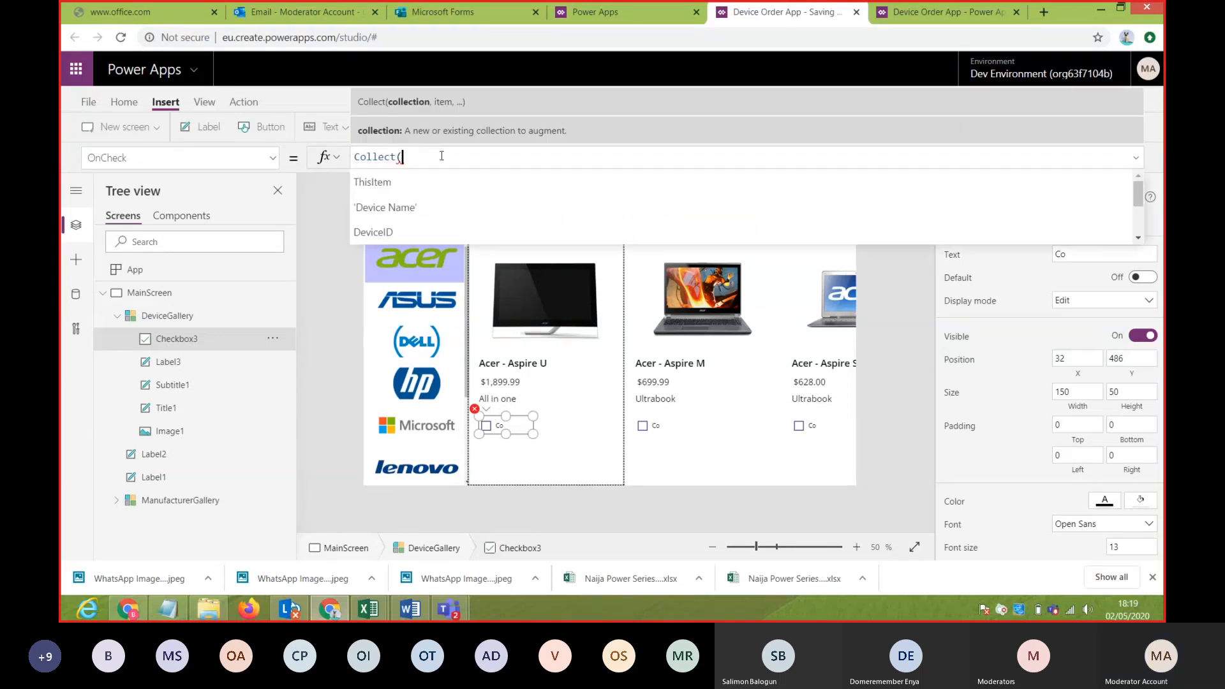
{"action": "type", "text": "Coma"}
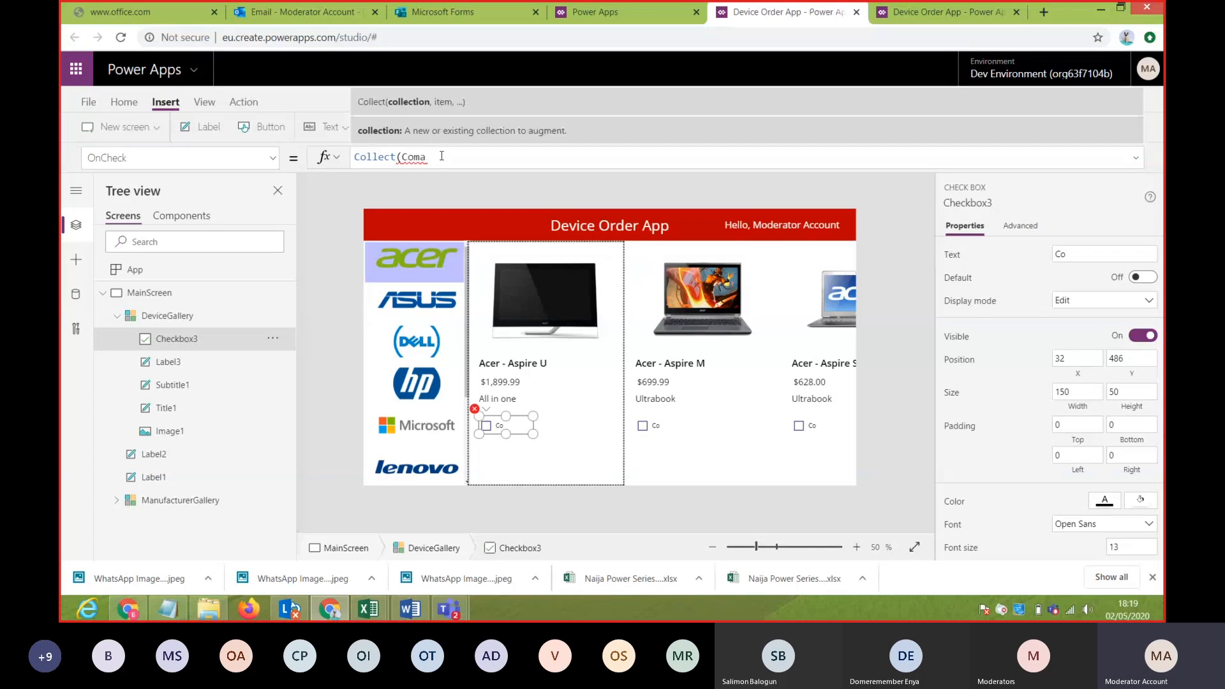
{"action": "key", "text": "BackSpace"}
{"action": "type", "text": "pareList,"}
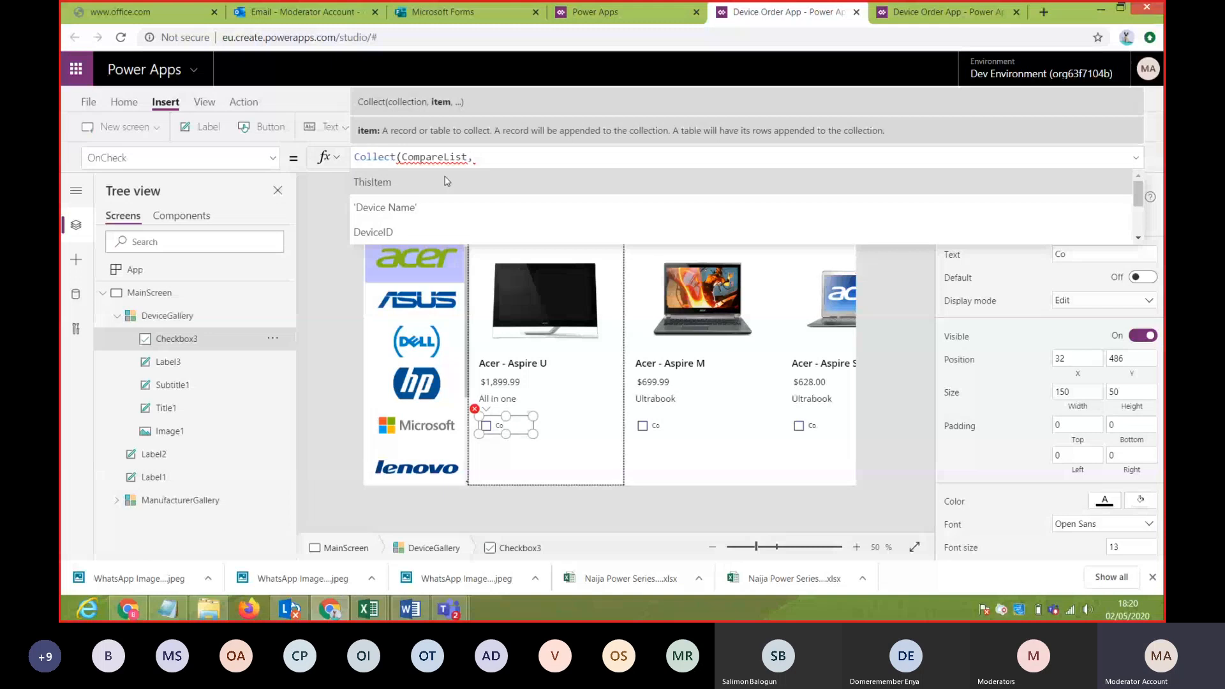
{"action": "left_click", "coordinate": [445, 182]}
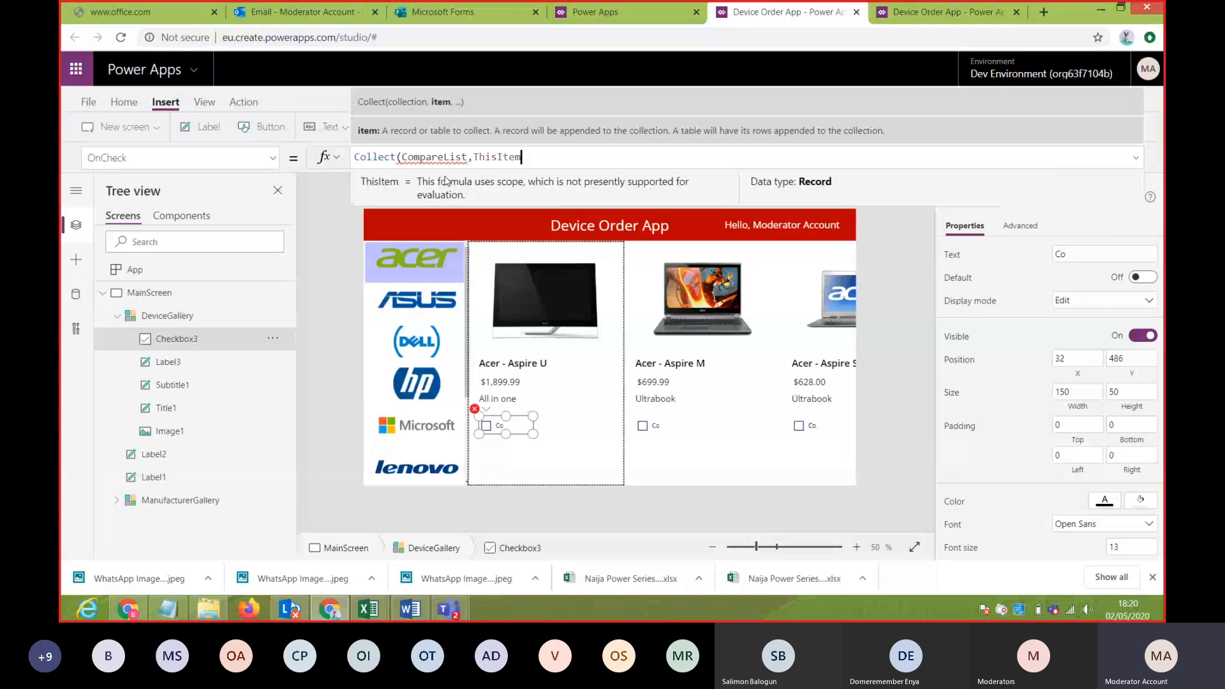
{"action": "type", "text": ")"}
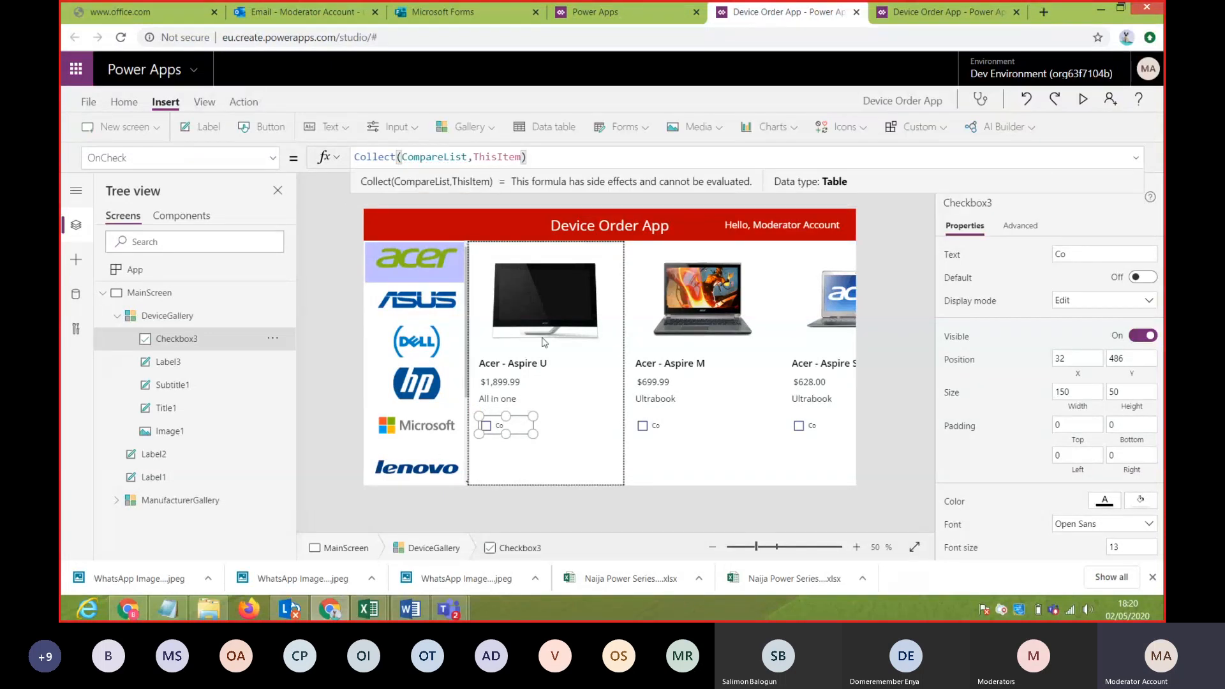
- Resize the gallery check box to about 192 wide by 46 high and complete its text as "Compare"
{"action": "left_click", "coordinate": [538, 436]}
{"action": "left_click_drag", "start_coordinate": [538, 435], "coordinate": [551, 435]}
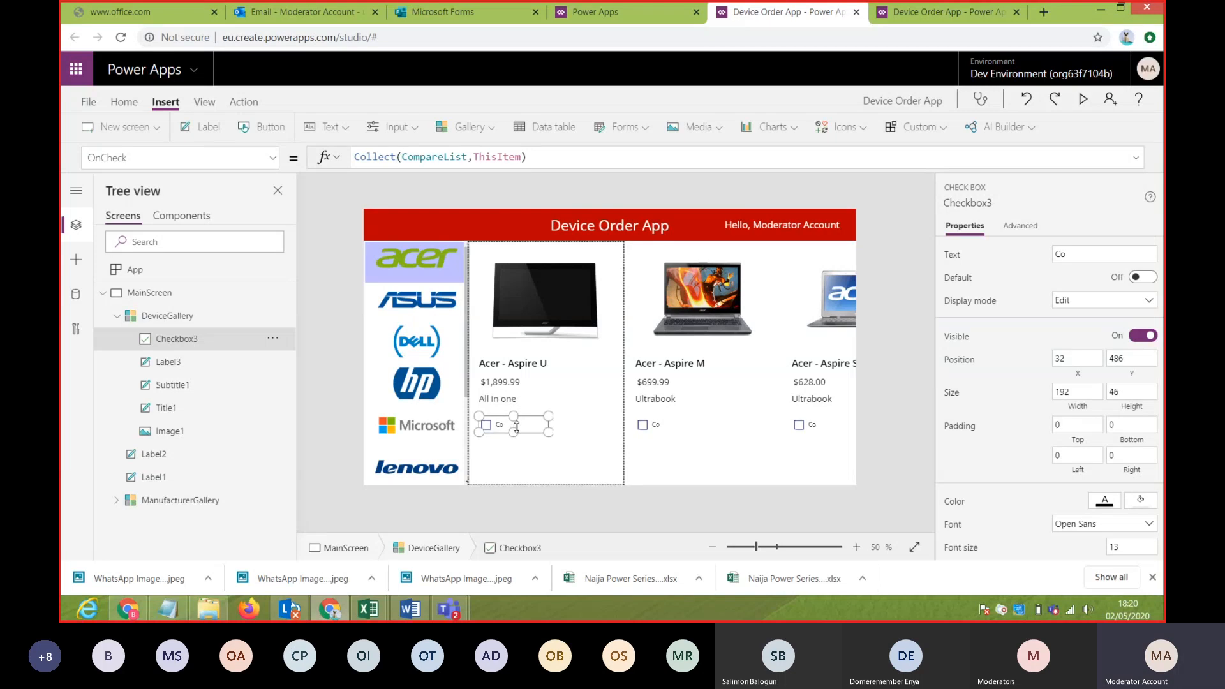
{"action": "left_click", "coordinate": [273, 157]}
{"action": "scroll", "coordinate": [273, 201], "scroll_direction": "up", "scroll_amount": 5}
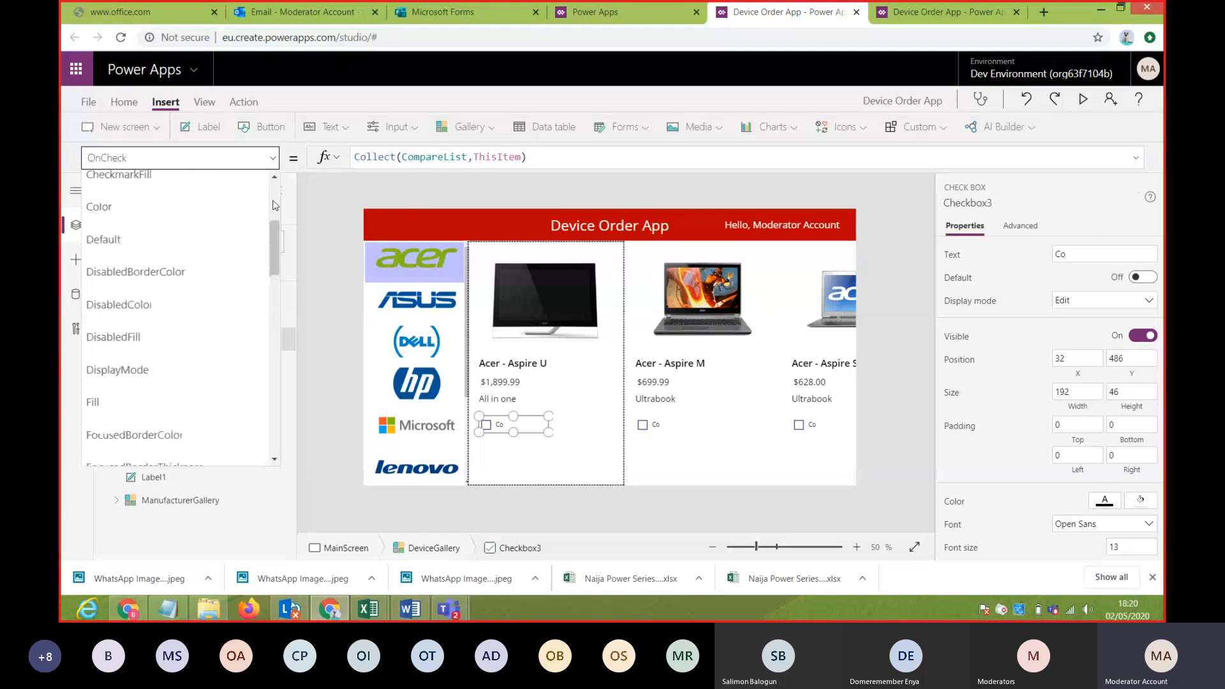
{"action": "left_click_drag", "start_coordinate": [273, 200], "coordinate": [269, 373]}
{"action": "left_click_drag", "start_coordinate": [269, 388], "coordinate": [269, 391]}
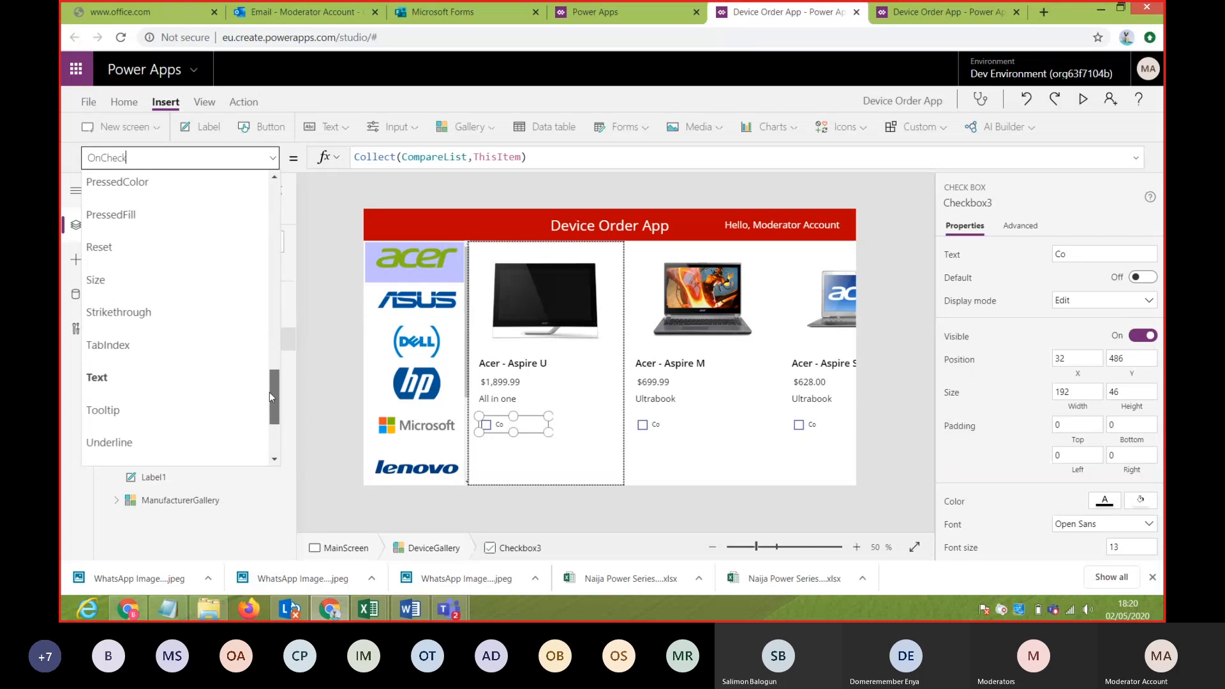
{"action": "left_click", "coordinate": [198, 374]}
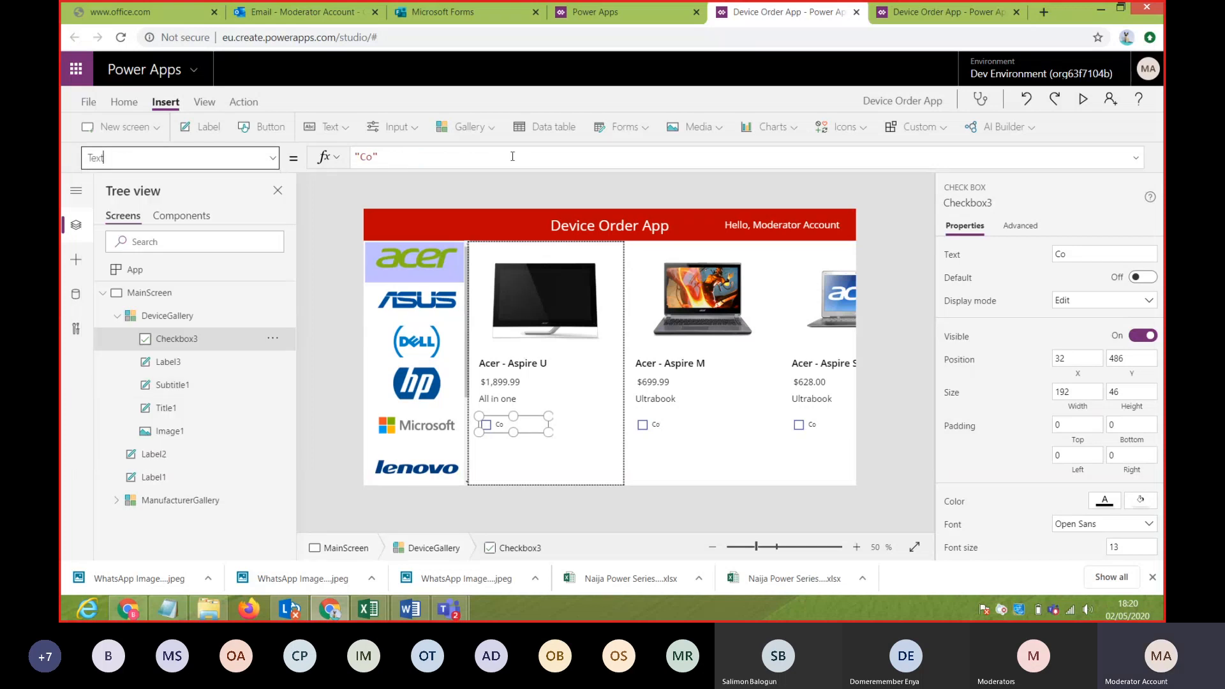
{"action": "left_click", "coordinate": [376, 157]}
{"action": "type", "text": "mpare"}
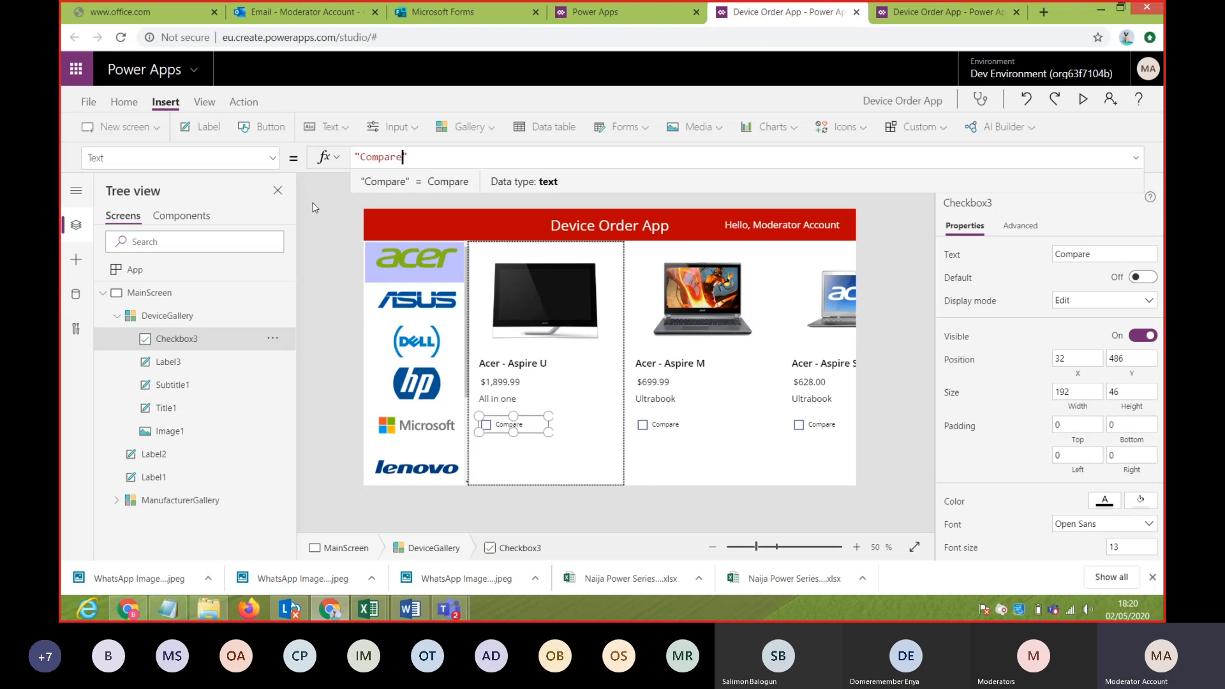
- Set the gallery check box's OnUncheck property to the formula Remove(CompareList,ThisItem)
{"action": "left_click", "coordinate": [273, 157]}
{"action": "left_click_drag", "start_coordinate": [269, 396], "coordinate": [278, 342]}
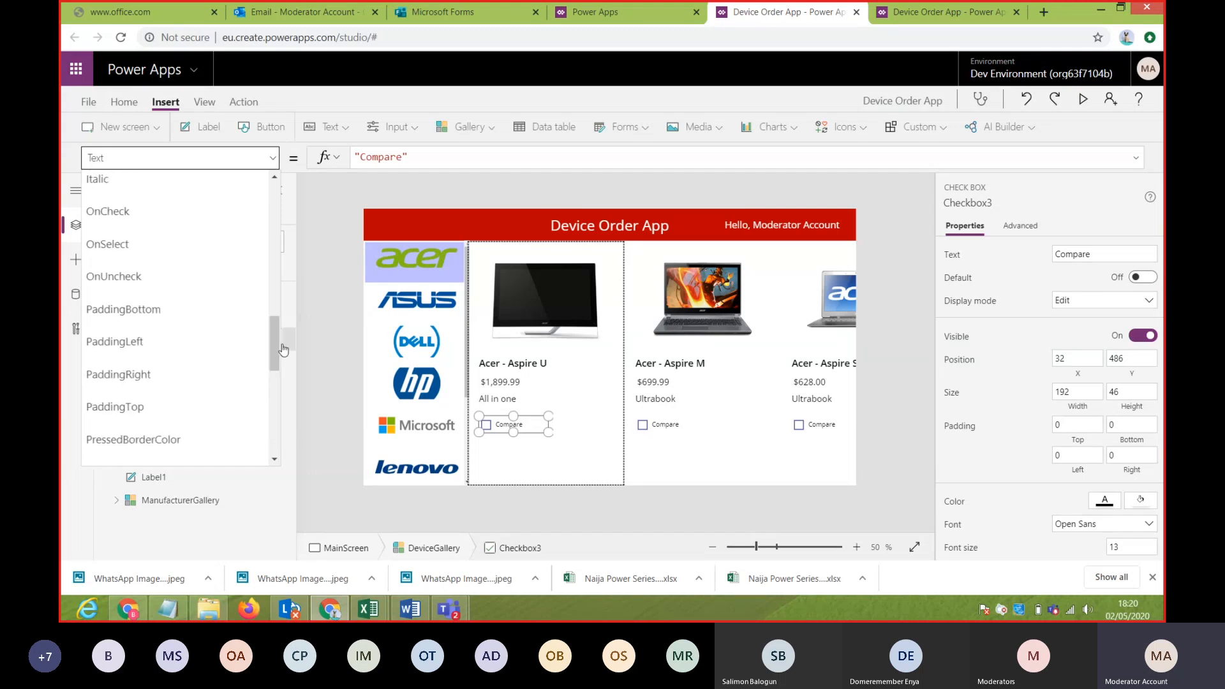
{"action": "left_click", "coordinate": [143, 275]}
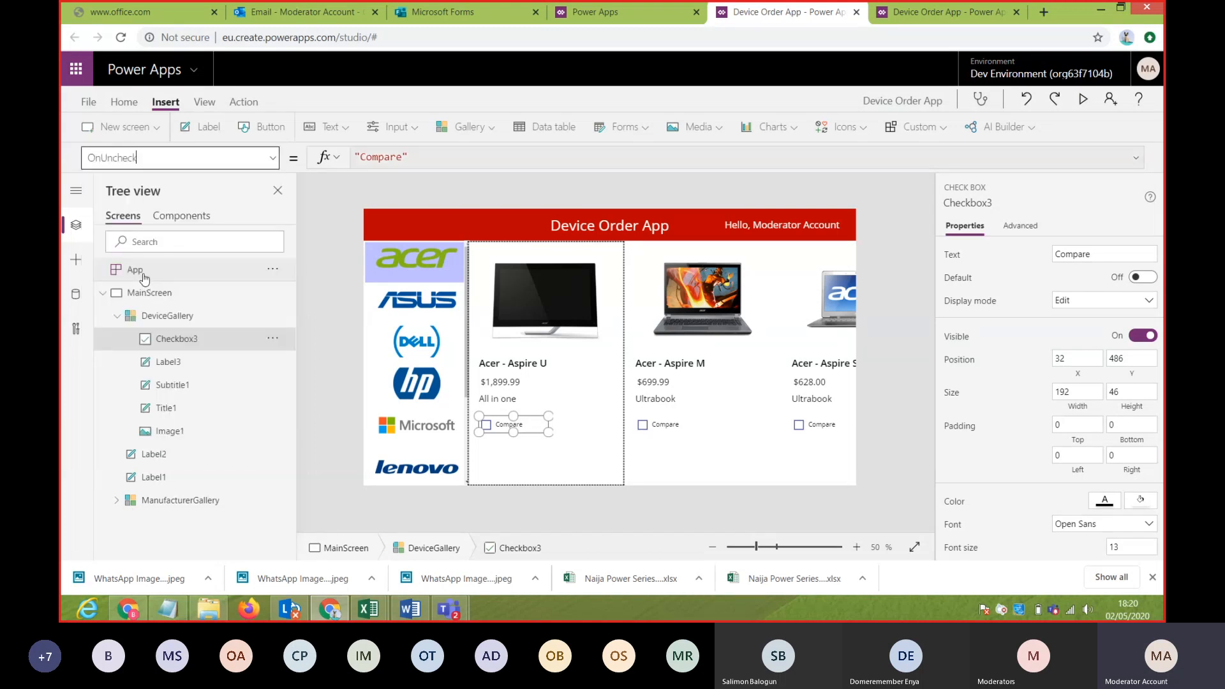
{"action": "double_click", "coordinate": [403, 156]}
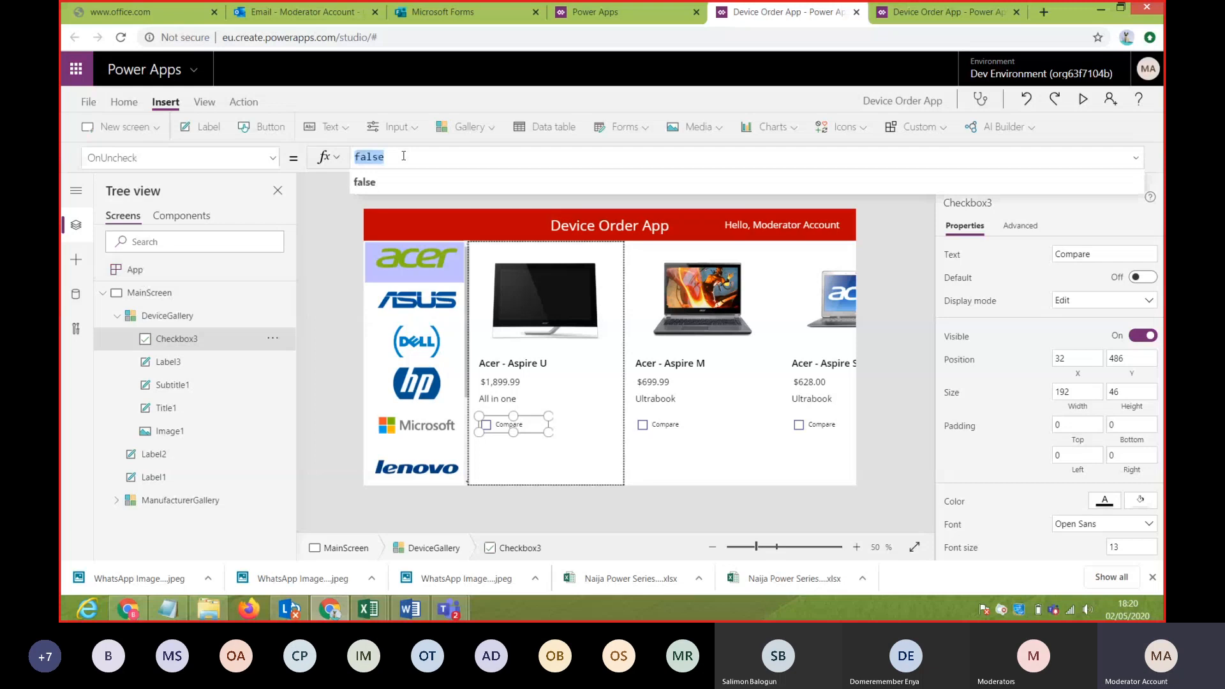
{"action": "type", "text": "Remove"}
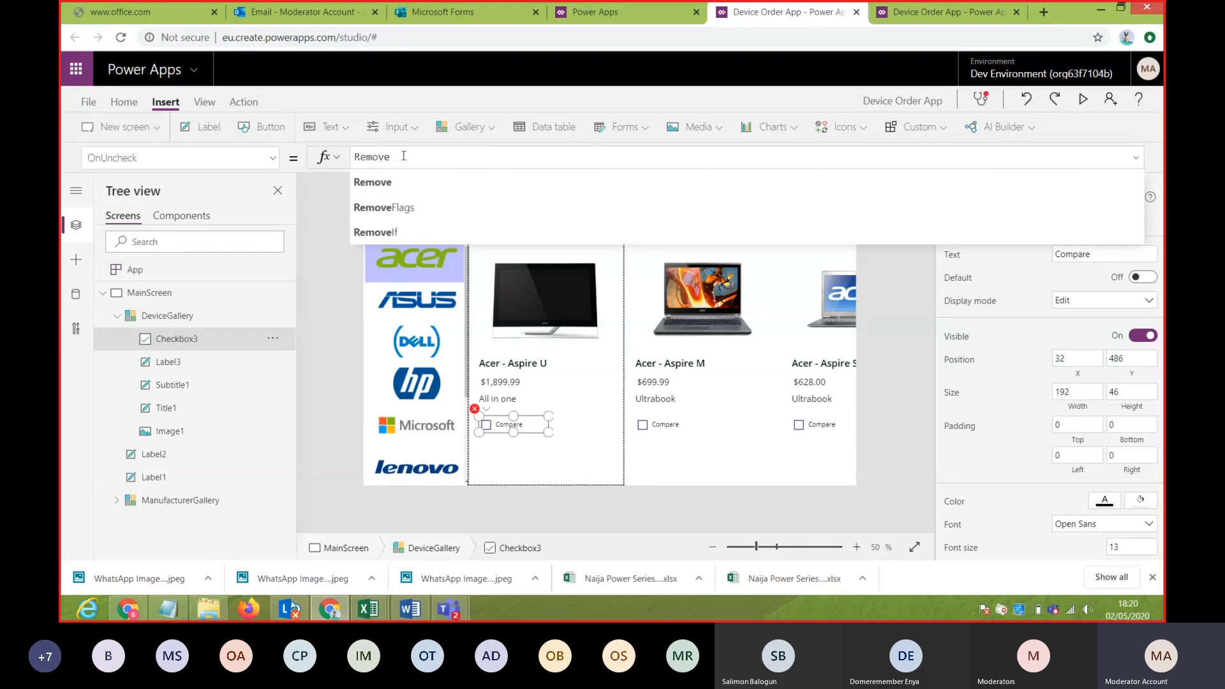
{"action": "type", "text": "(C"}
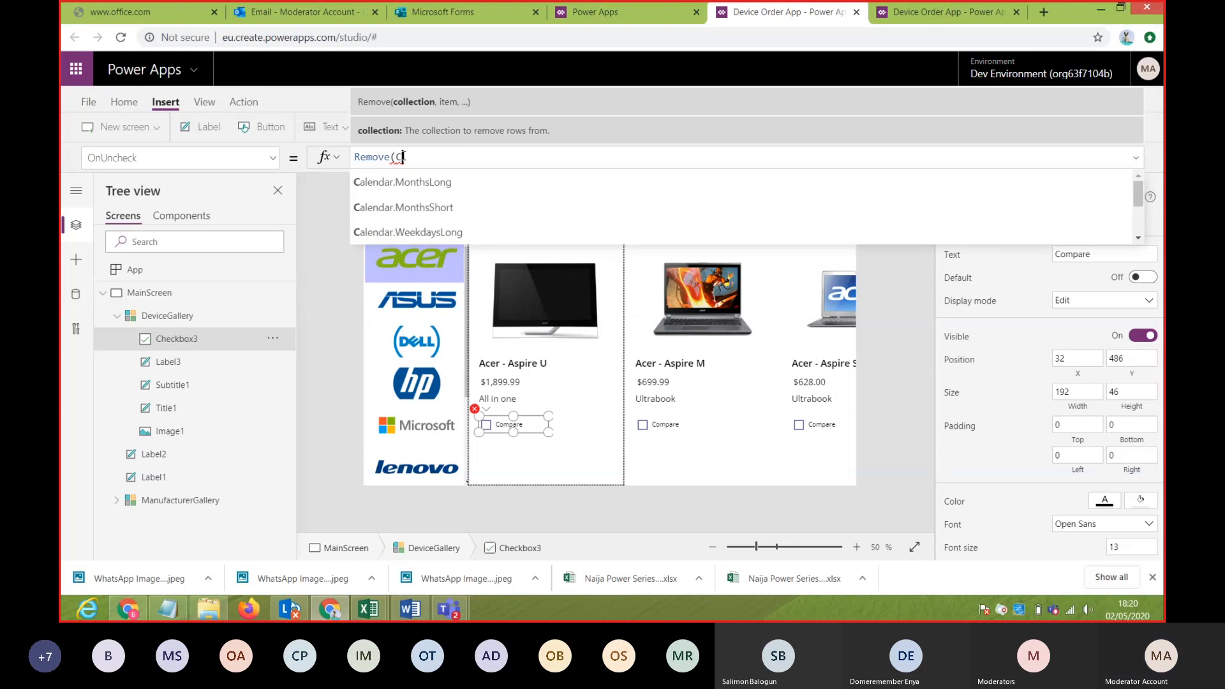
{"action": "type", "text": "om"}
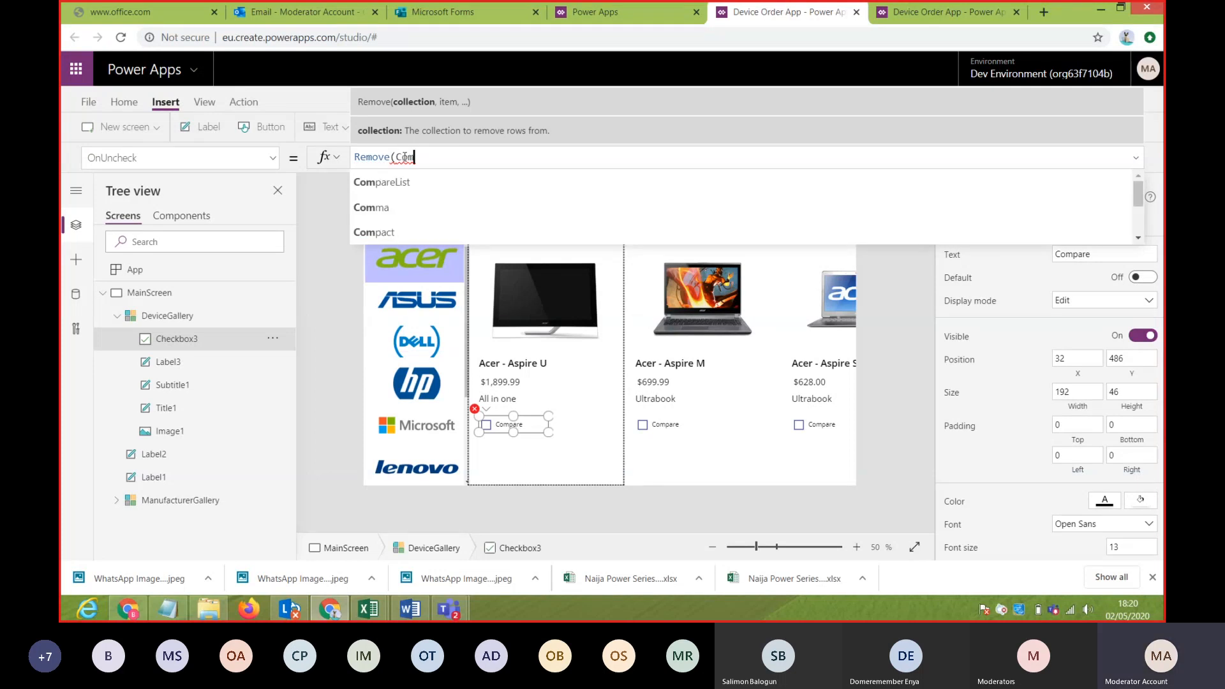
{"action": "key", "text": "Tab"}
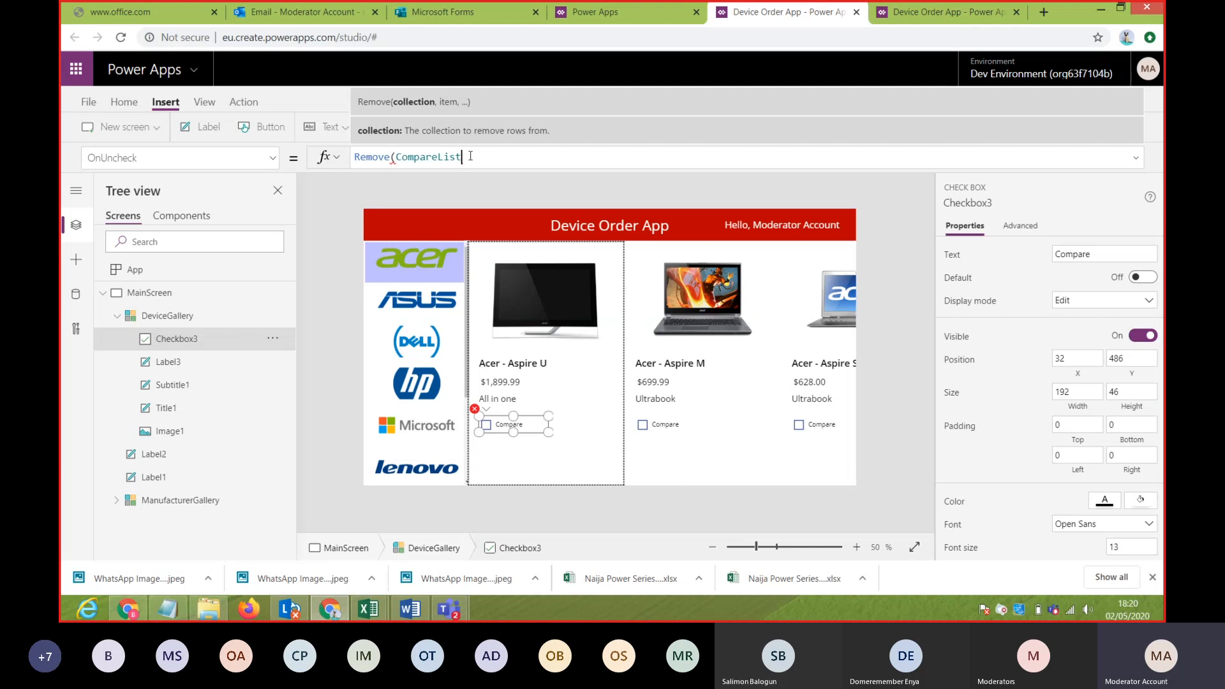
{"action": "type", "text": ",This"}
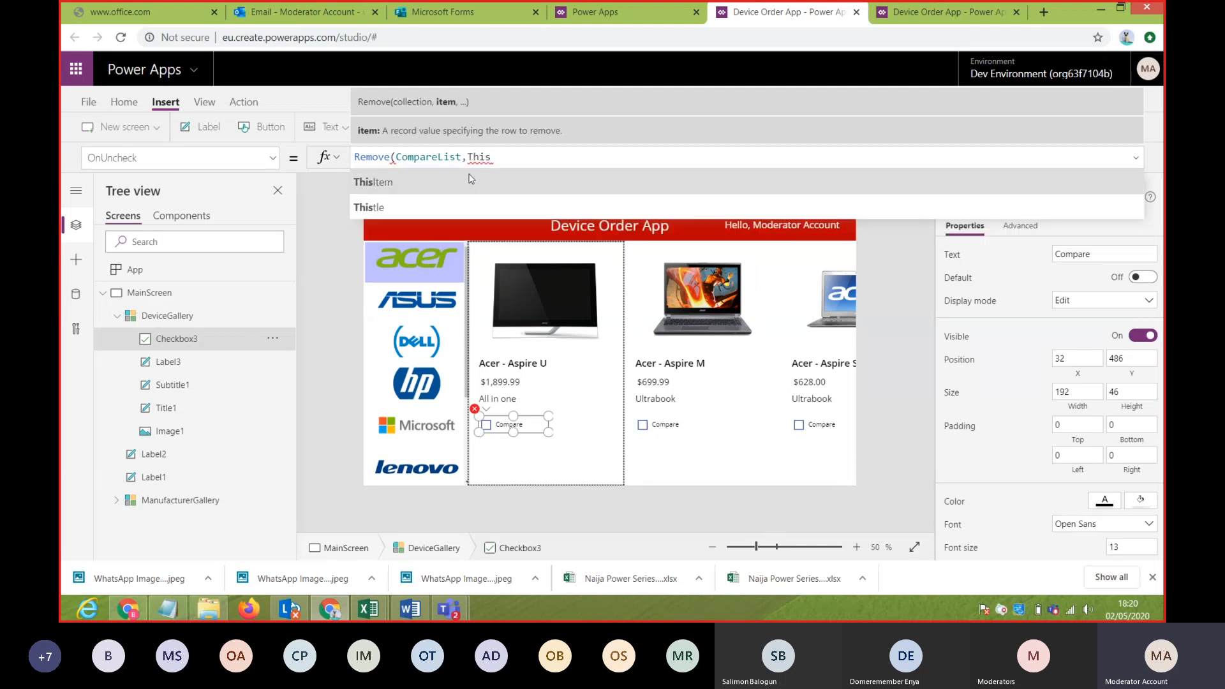
{"action": "left_click", "coordinate": [471, 182]}
{"action": "type", "text": ")"}
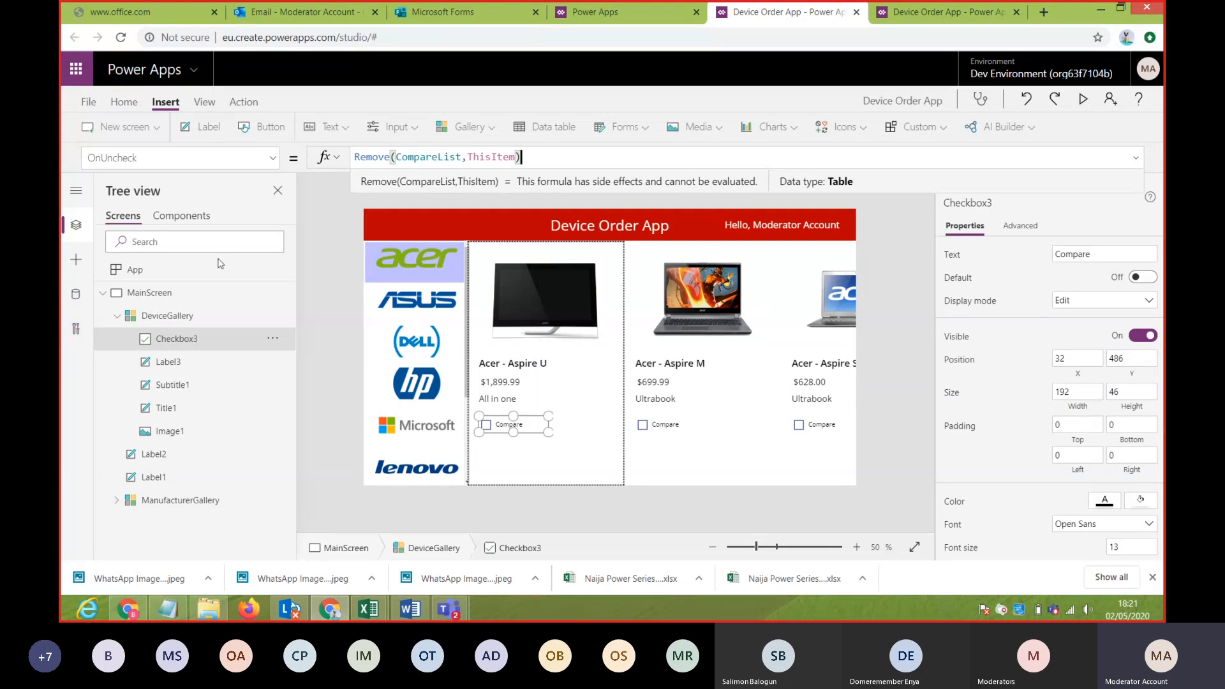
{"action": "left_click", "coordinate": [338, 314]}
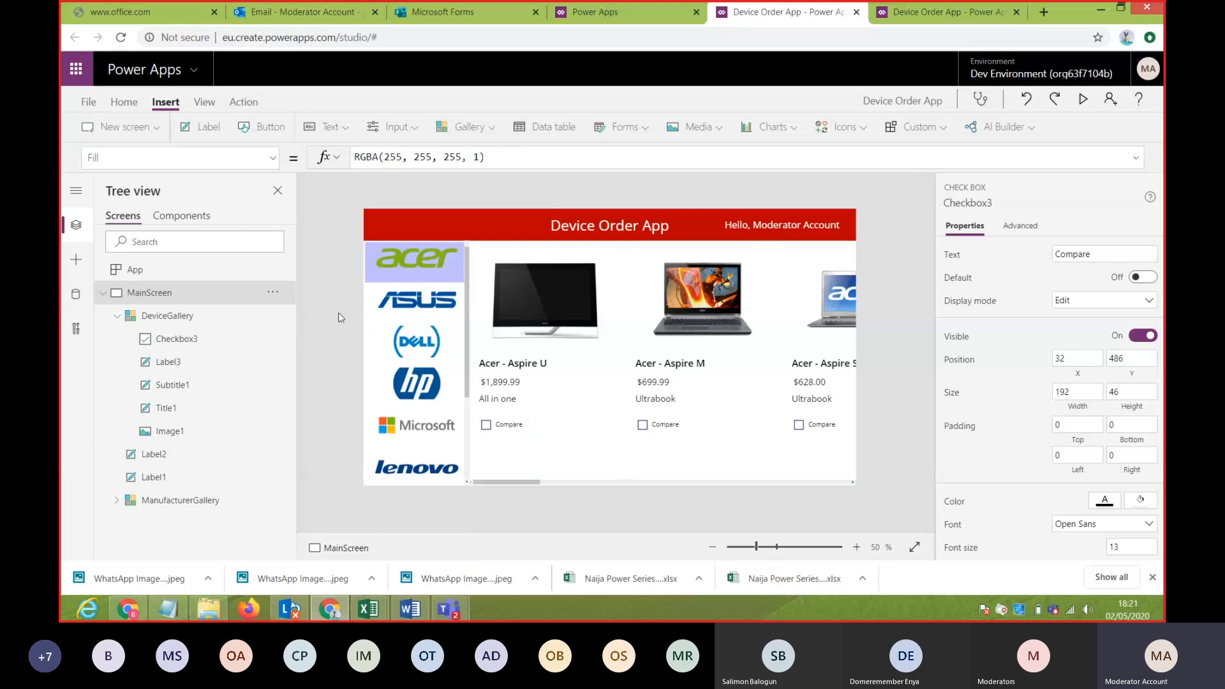
- Preview the app, check Compare for Acer Aspire U, Asus K55VD and Asus G75VW, and return to the editor
{"action": "left_click", "coordinate": [1081, 101]}
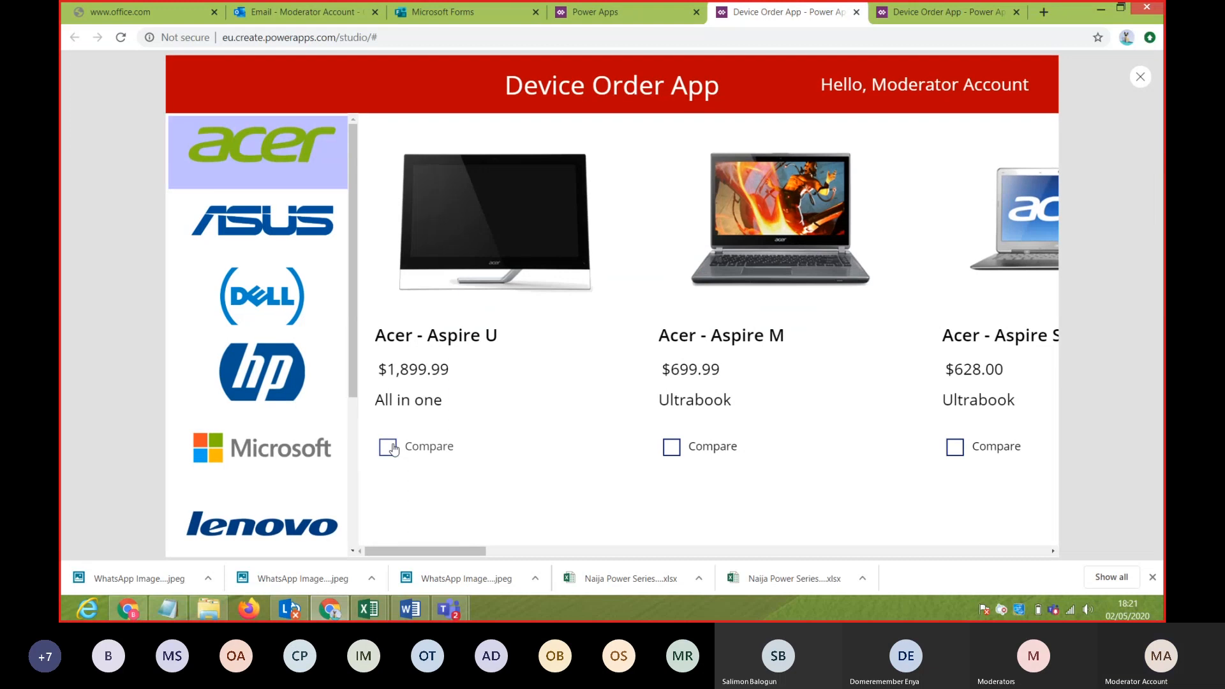
{"action": "left_click", "coordinate": [388, 446]}
{"action": "left_click", "coordinate": [239, 220]}
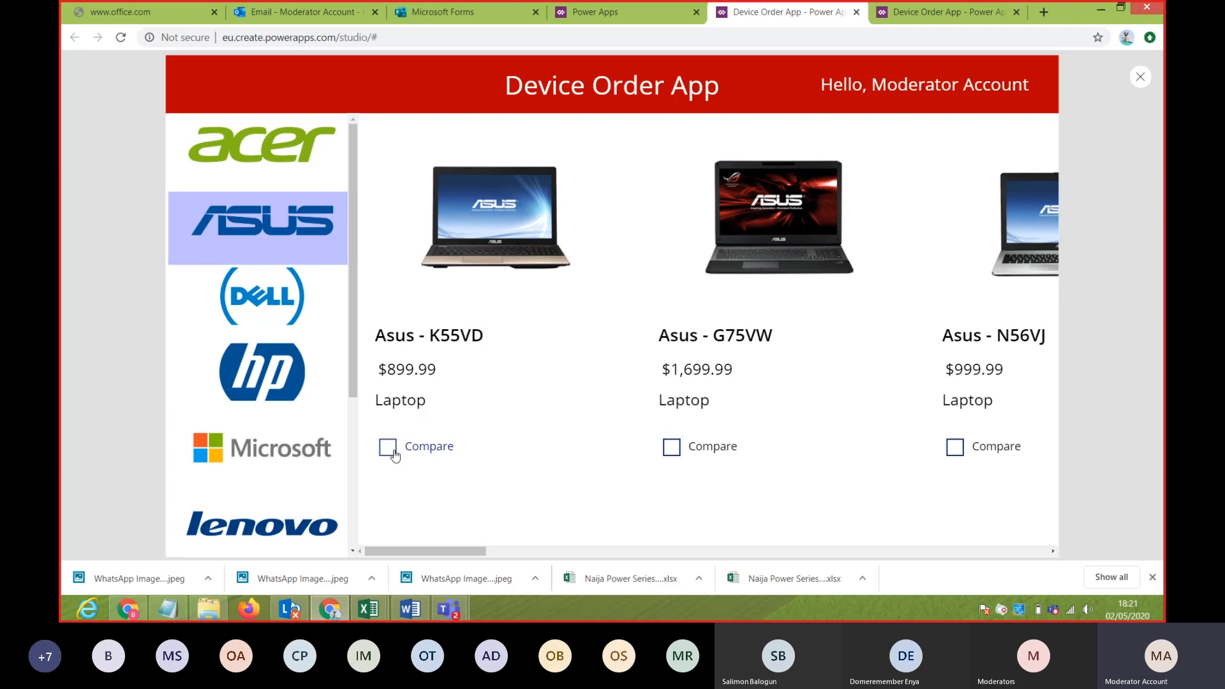
{"action": "left_click", "coordinate": [390, 450]}
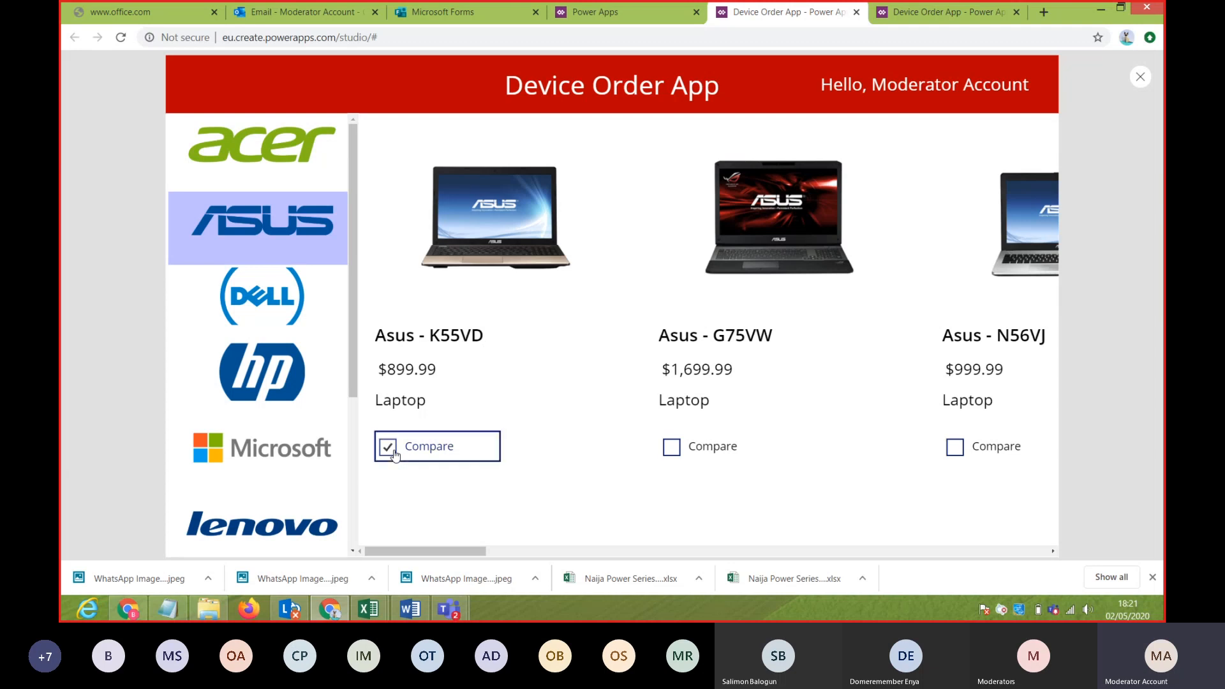
{"action": "left_click", "coordinate": [674, 452]}
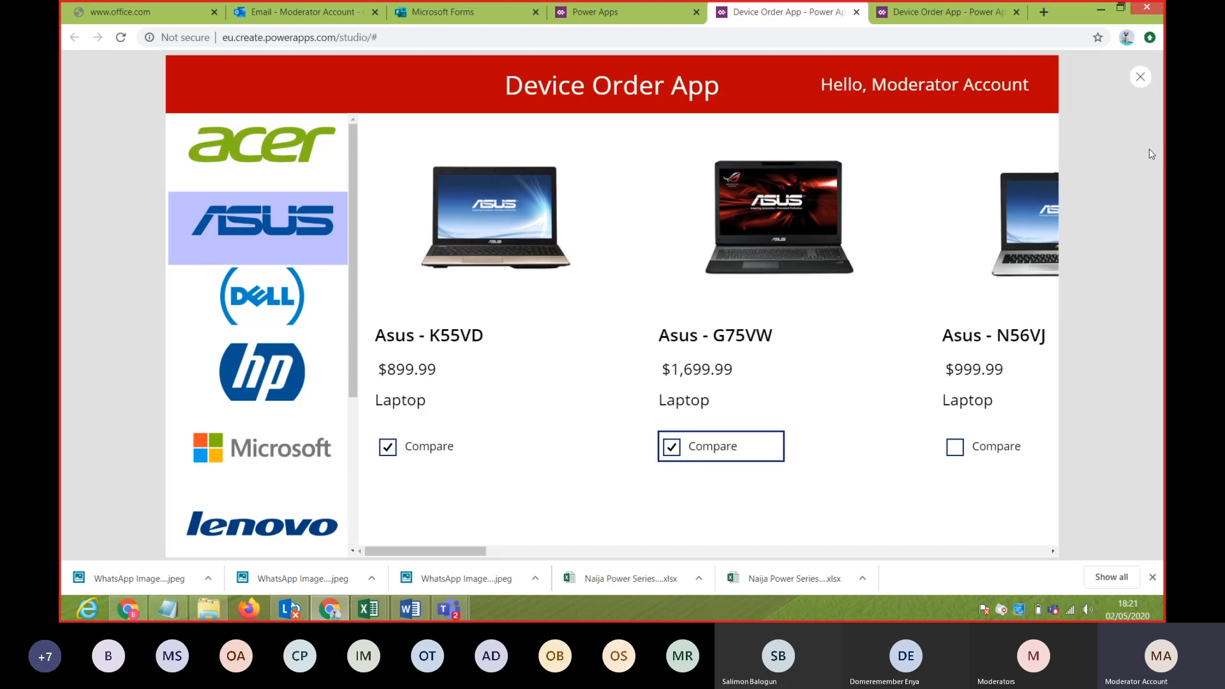
{"action": "left_click", "coordinate": [1140, 77]}
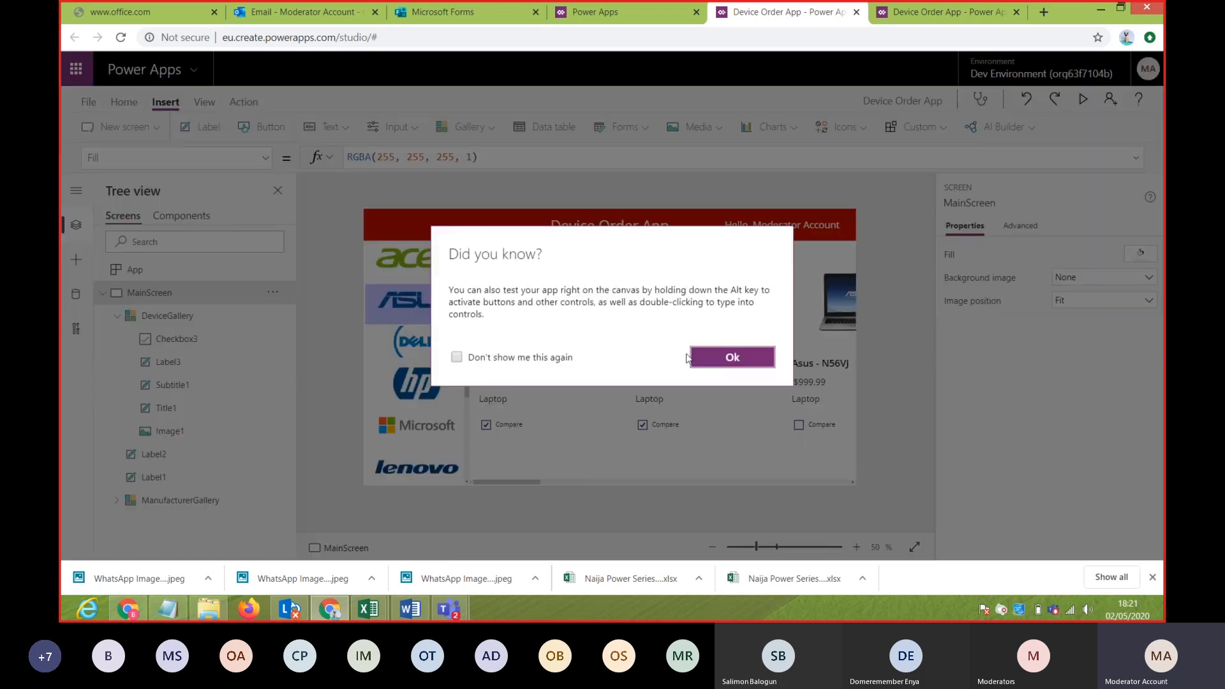
{"action": "left_click", "coordinate": [730, 362]}
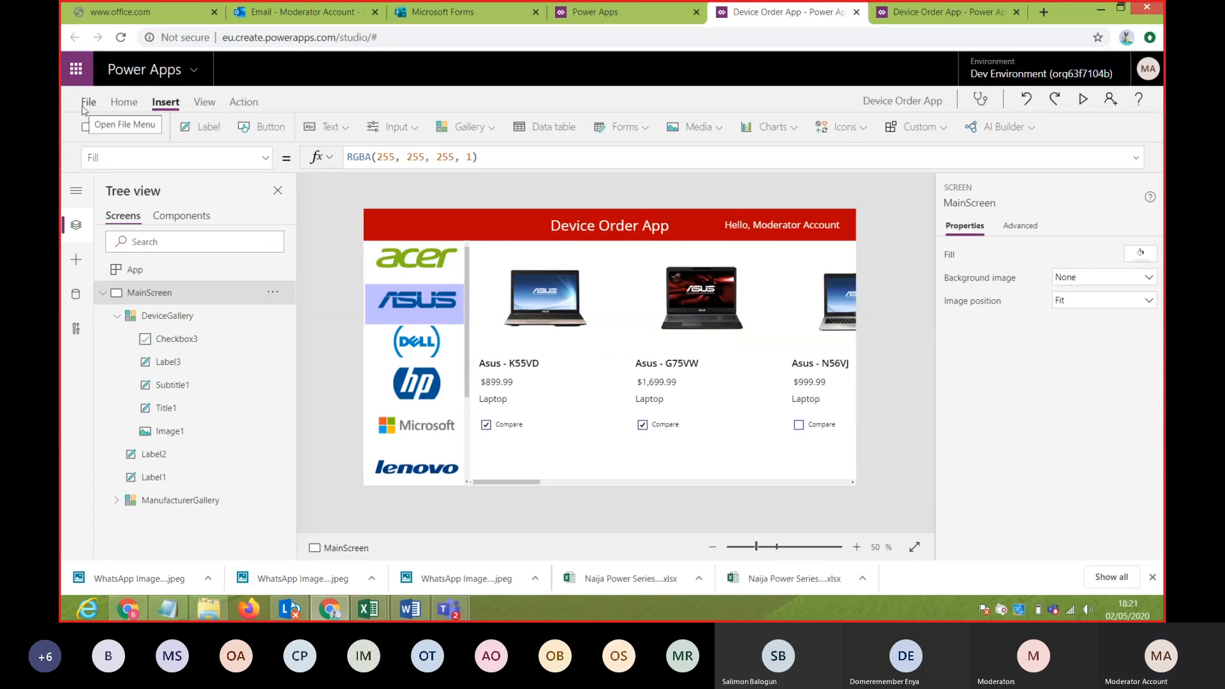
- Examine all columns of the CompareList collection, from device name through thumbnail and title, and return to the editor
{"action": "left_click", "coordinate": [201, 105]}
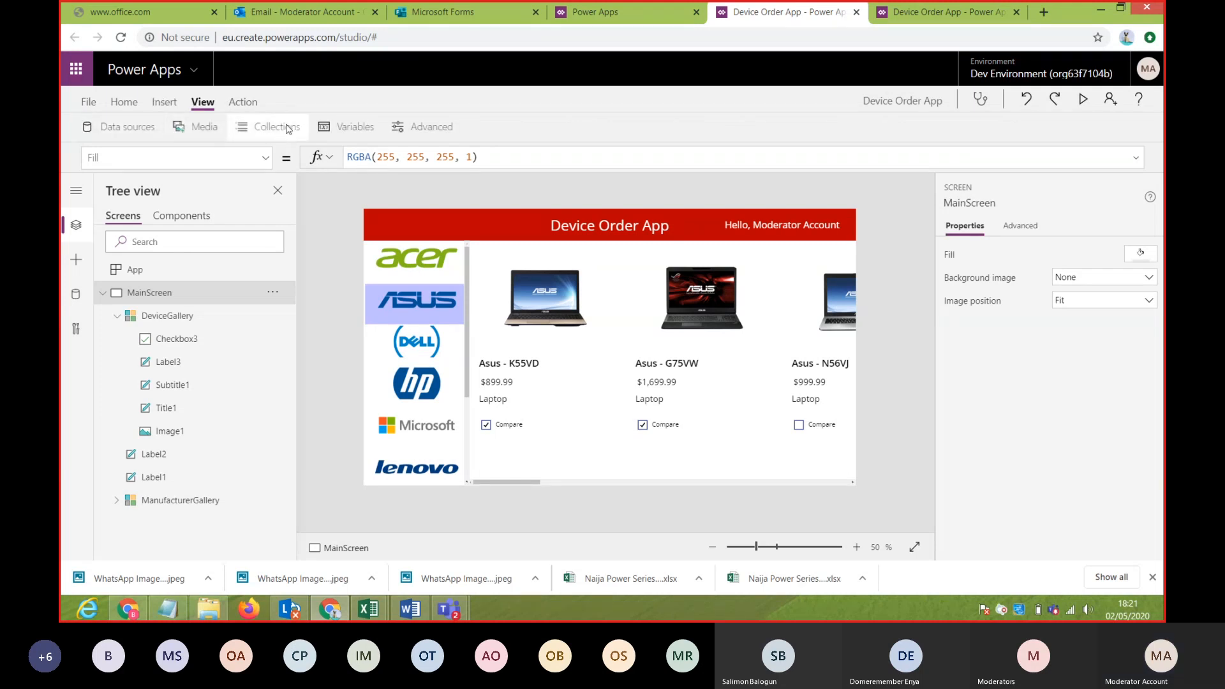
{"action": "left_click", "coordinate": [286, 129]}
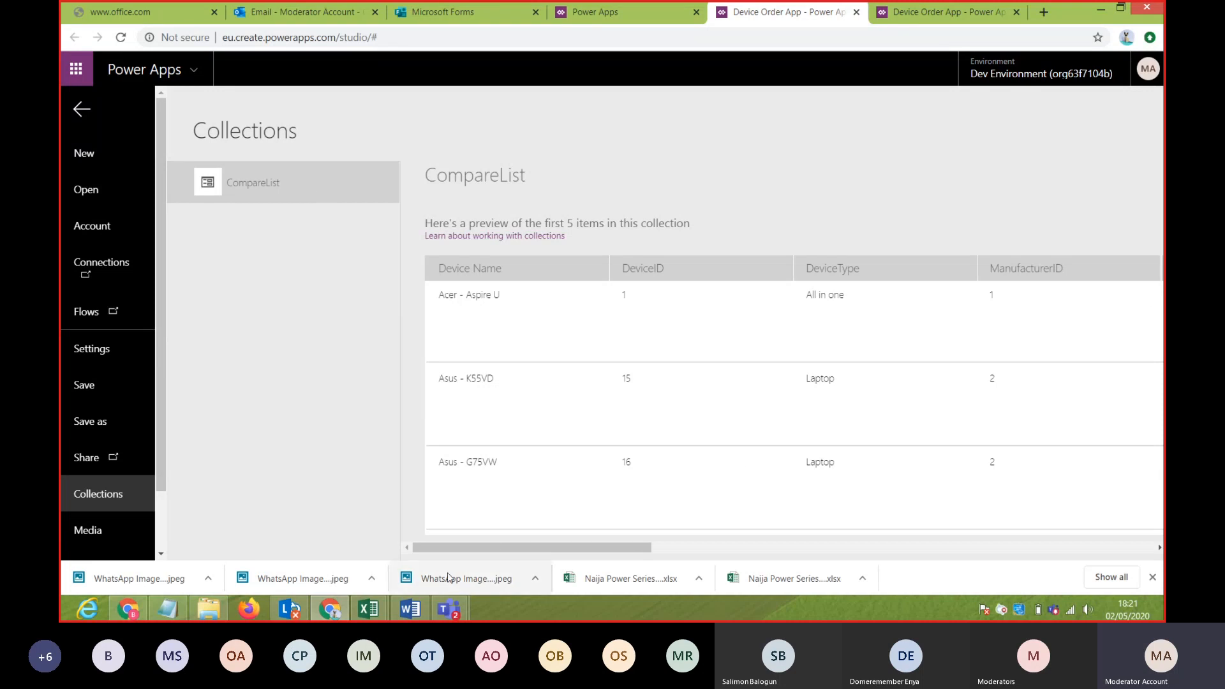
{"action": "left_click_drag", "start_coordinate": [492, 547], "coordinate": [925, 602]}
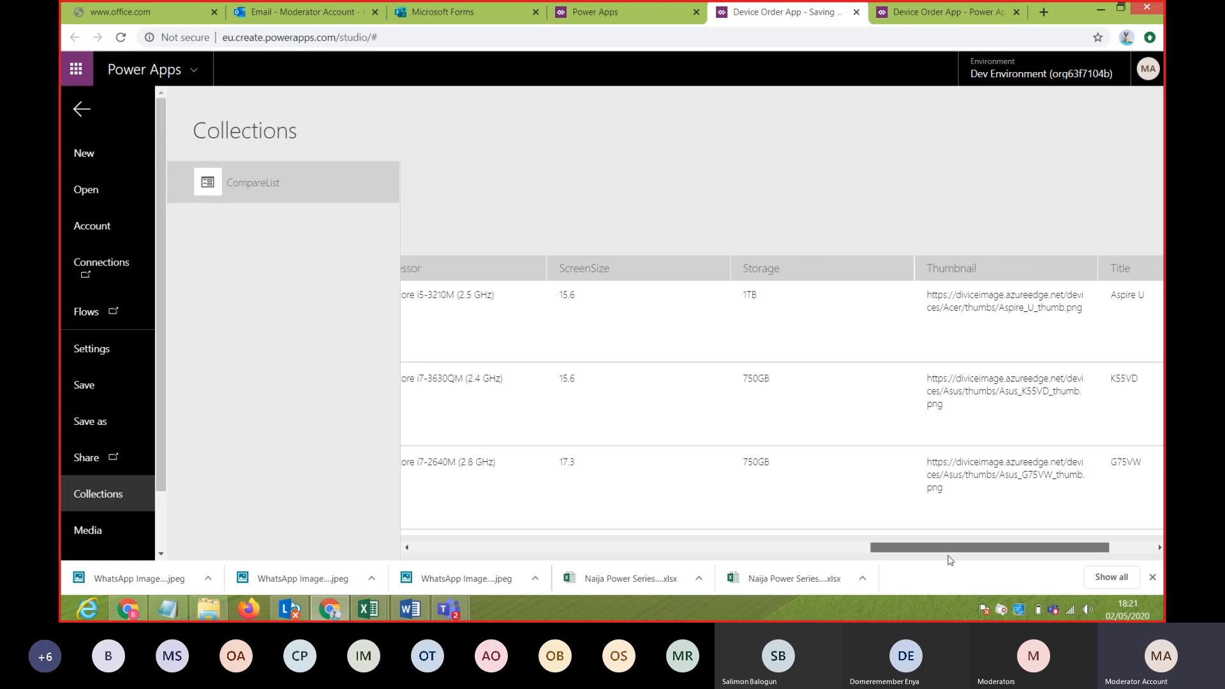
{"action": "left_click_drag", "start_coordinate": [948, 553], "coordinate": [450, 552]}
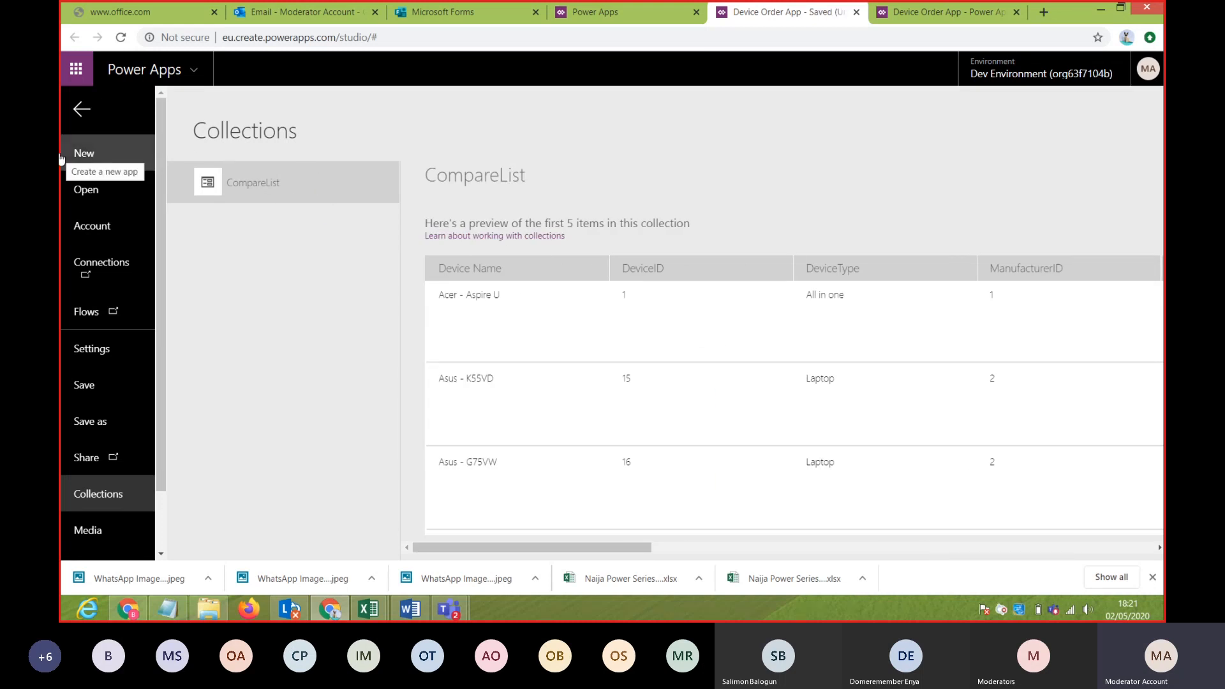
{"action": "left_click", "coordinate": [81, 109]}
- In preview, clear Compare for Asus G75VW and Asus K55VD and select Acer, and review the CompareList collection back in the editor
{"action": "left_click", "coordinate": [1080, 105]}
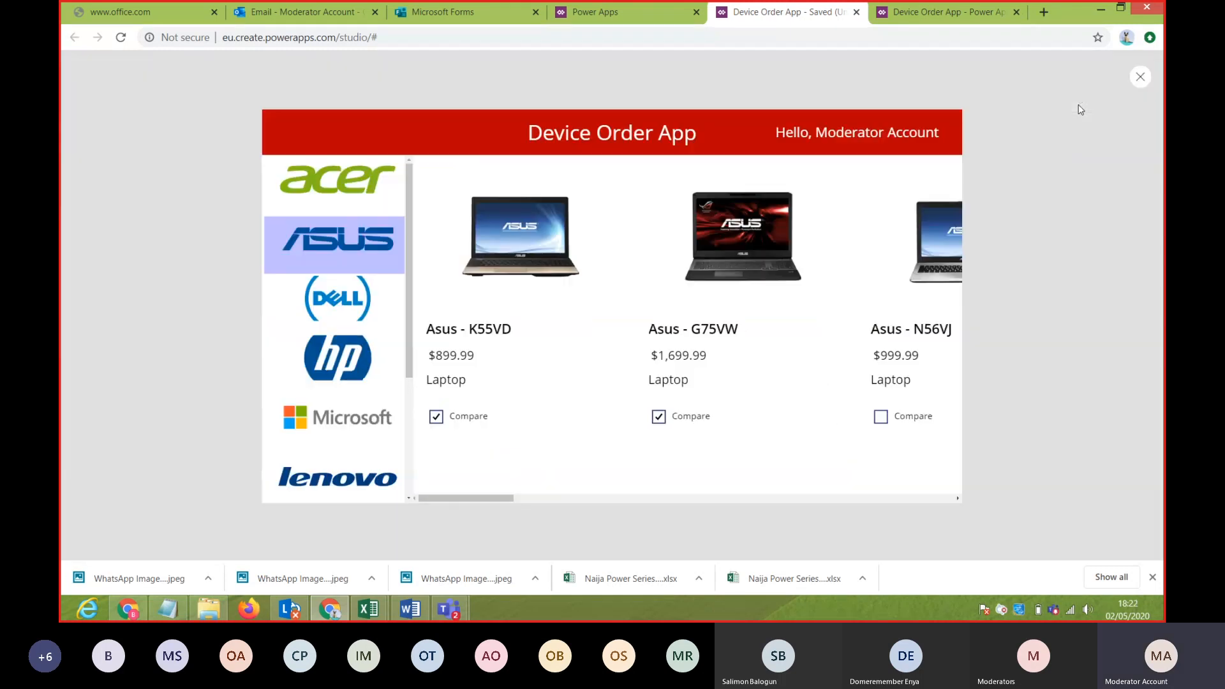
{"action": "left_click", "coordinate": [664, 448]}
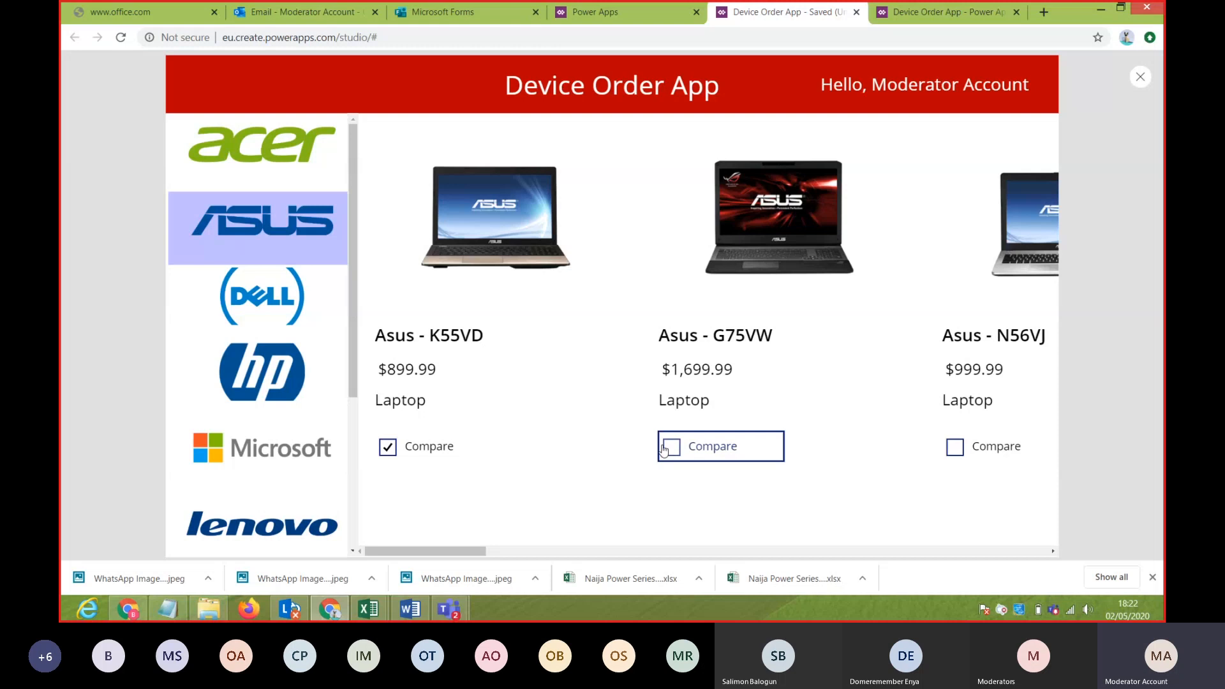
{"action": "left_click", "coordinate": [387, 447]}
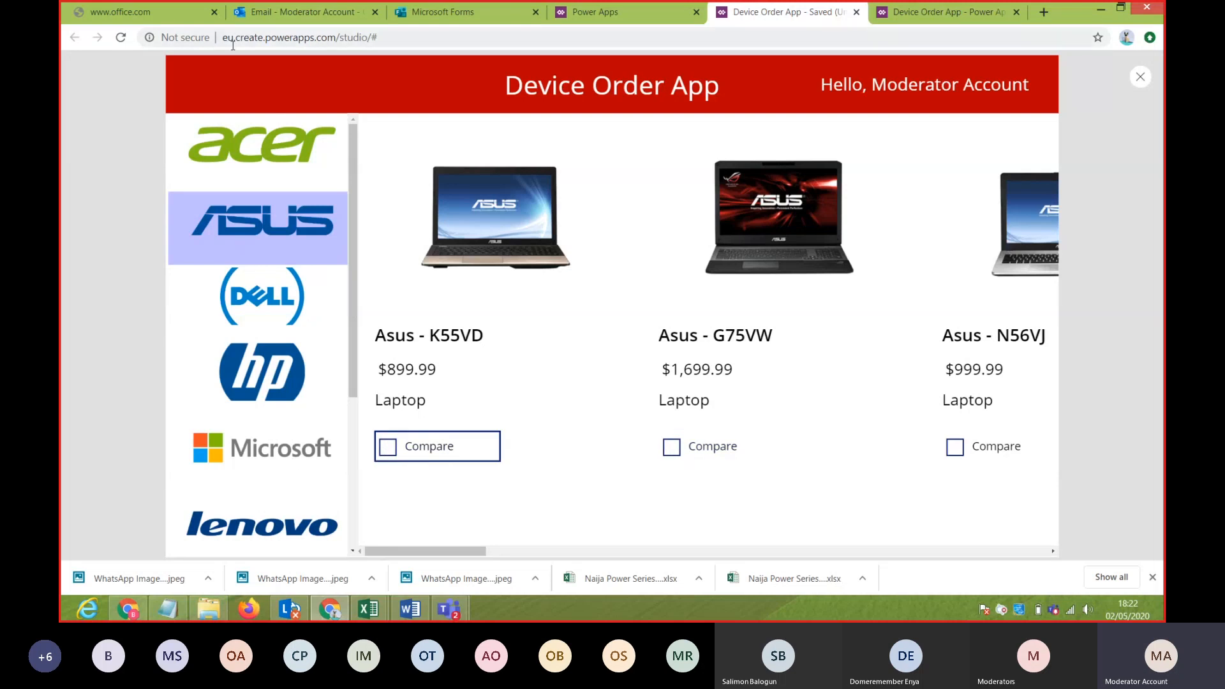
{"action": "left_click", "coordinate": [254, 148]}
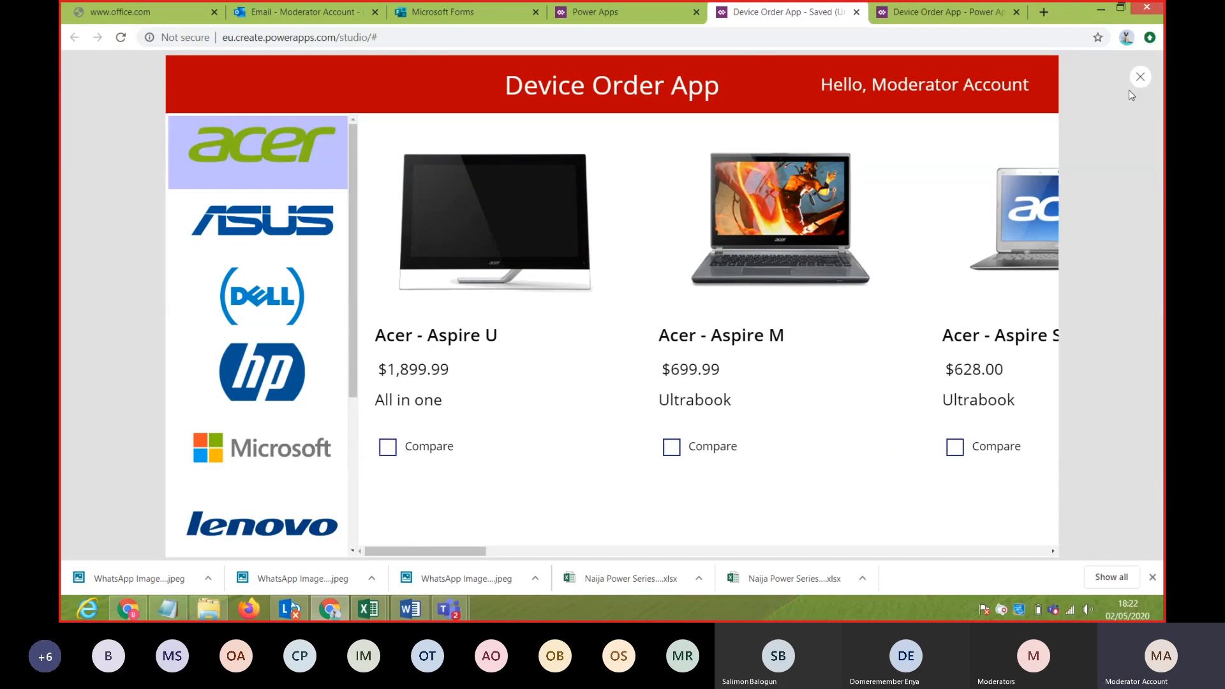
{"action": "left_click", "coordinate": [1140, 76]}
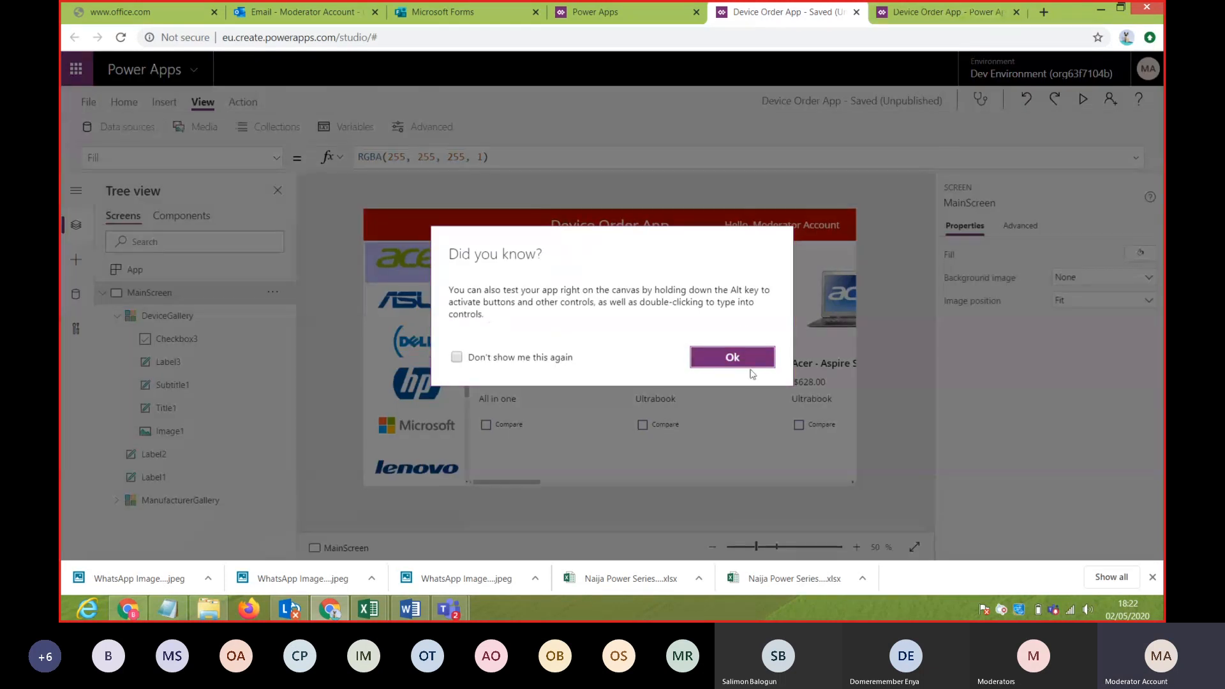
{"action": "left_click", "coordinate": [732, 357]}
{"action": "left_click", "coordinate": [276, 130]}
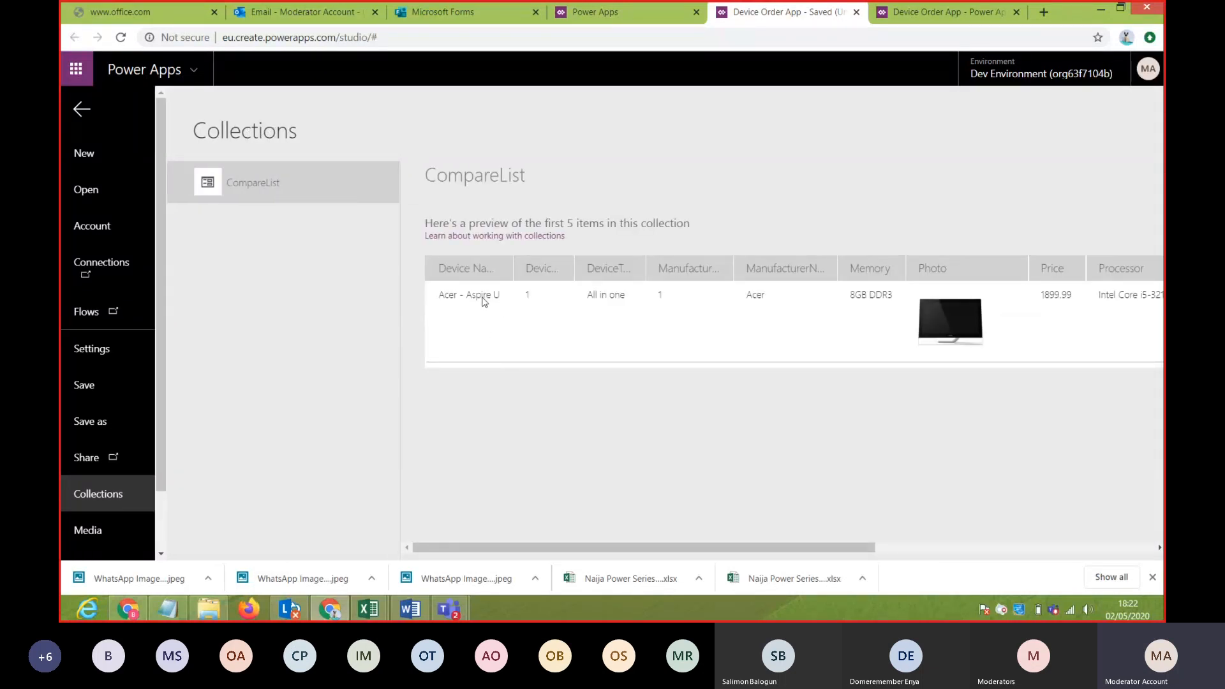
{"action": "left_click", "coordinate": [80, 110]}
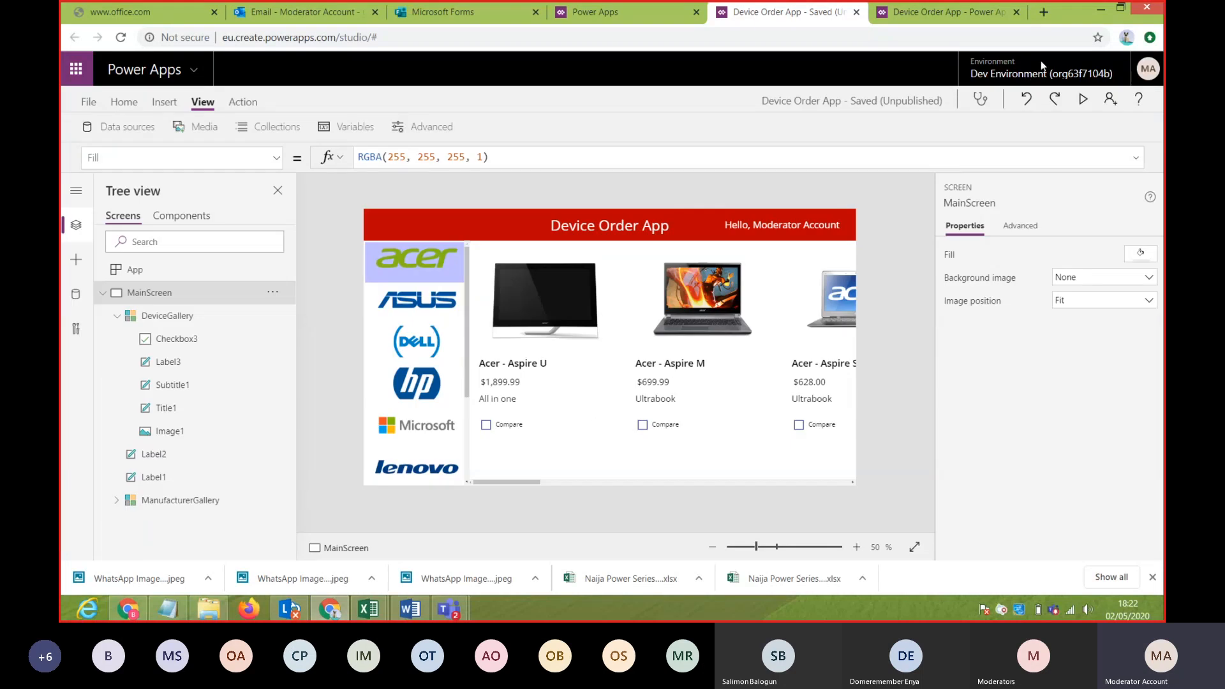
- Test toggling Compare on and off for Acer Aspire U in preview, and review the CompareList collection back in the editor
{"action": "left_click", "coordinate": [1084, 101]}
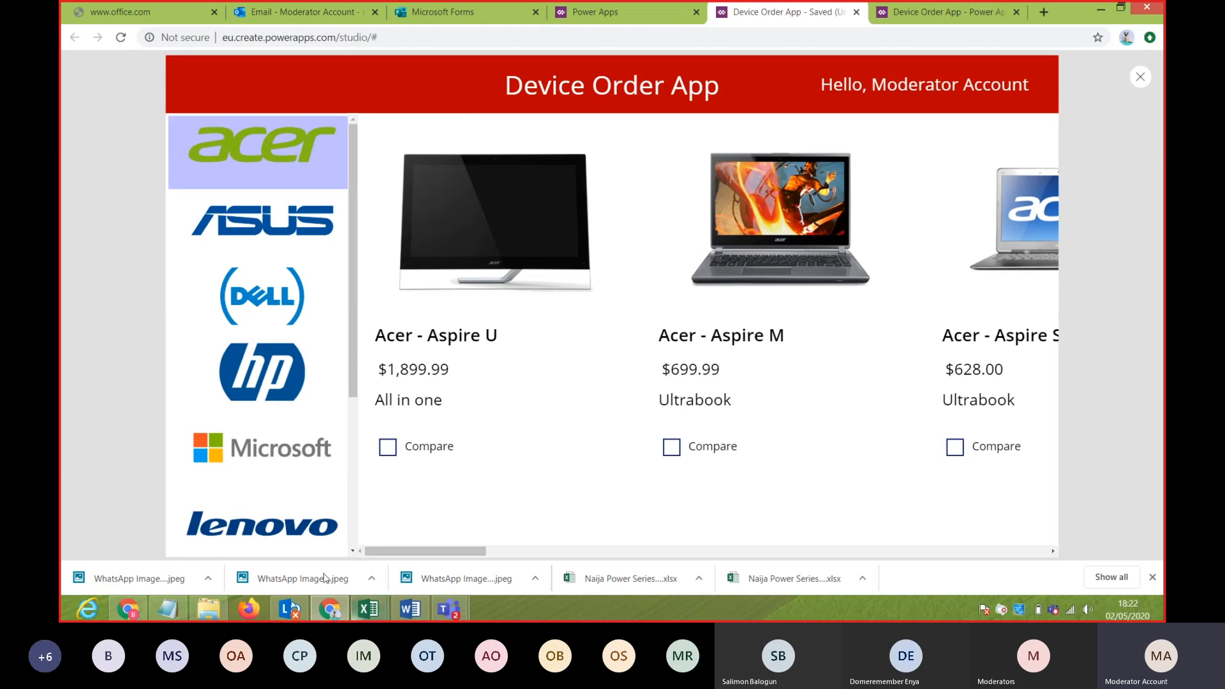
{"action": "left_click", "coordinate": [387, 447]}
{"action": "left_click", "coordinate": [387, 446]}
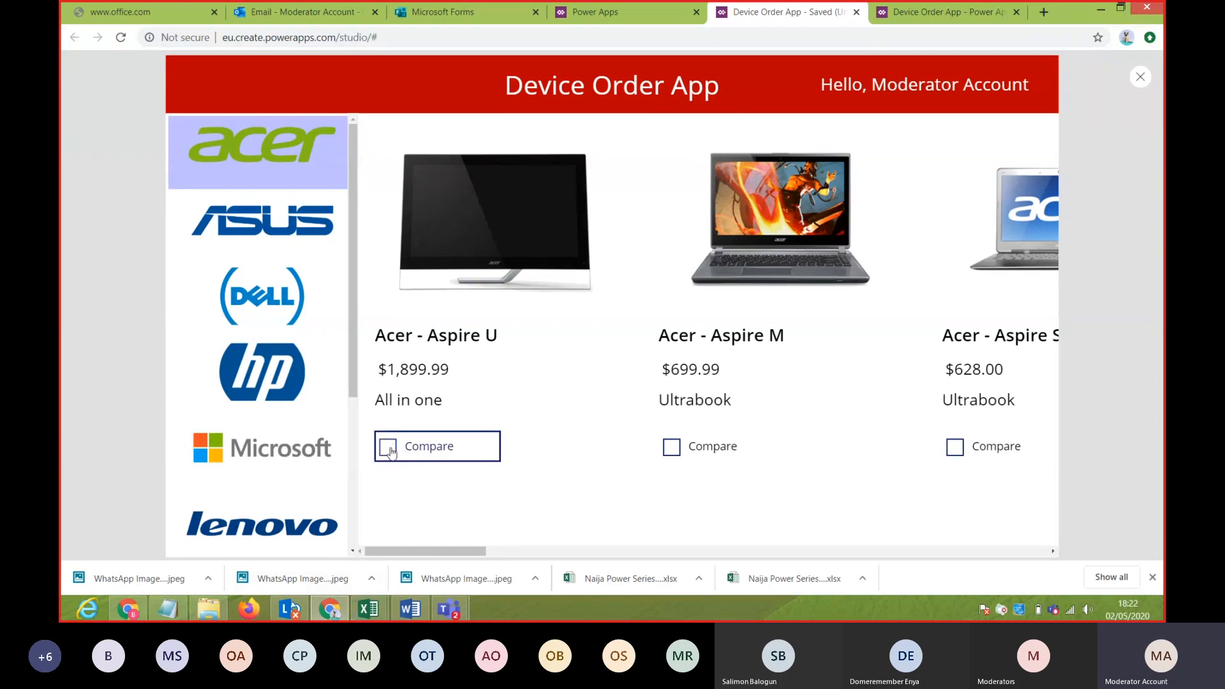
{"action": "left_click", "coordinate": [1143, 78]}
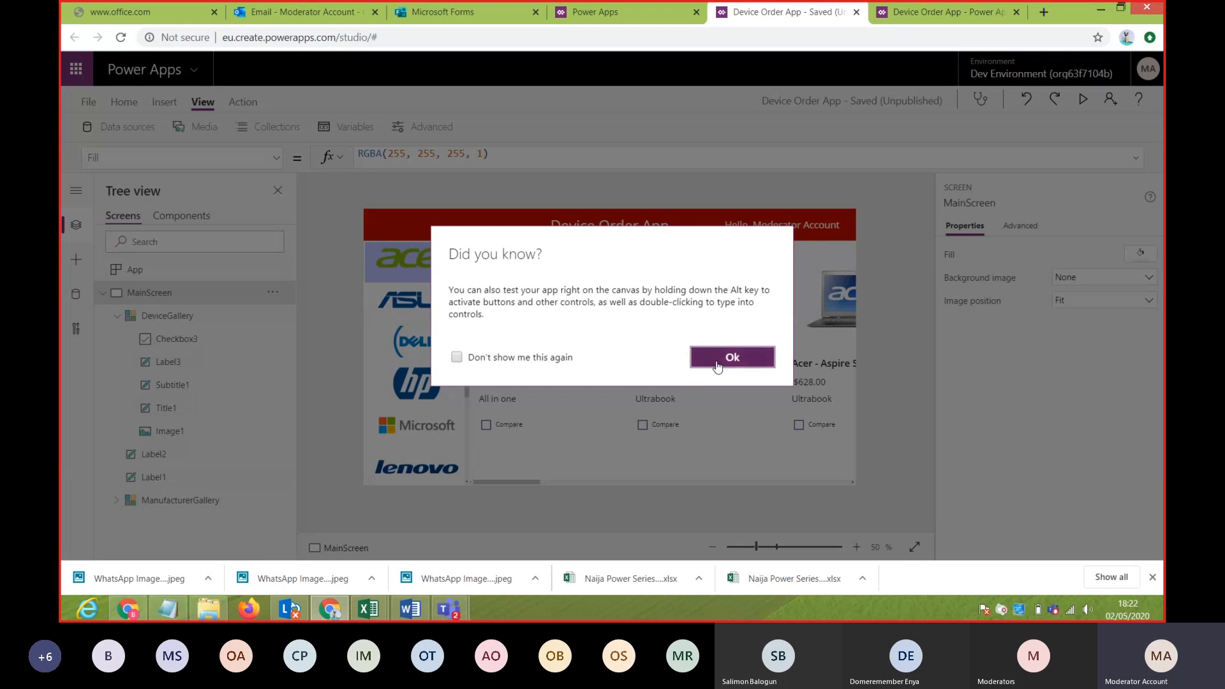
{"action": "left_click", "coordinate": [719, 358]}
{"action": "left_click", "coordinate": [255, 133]}
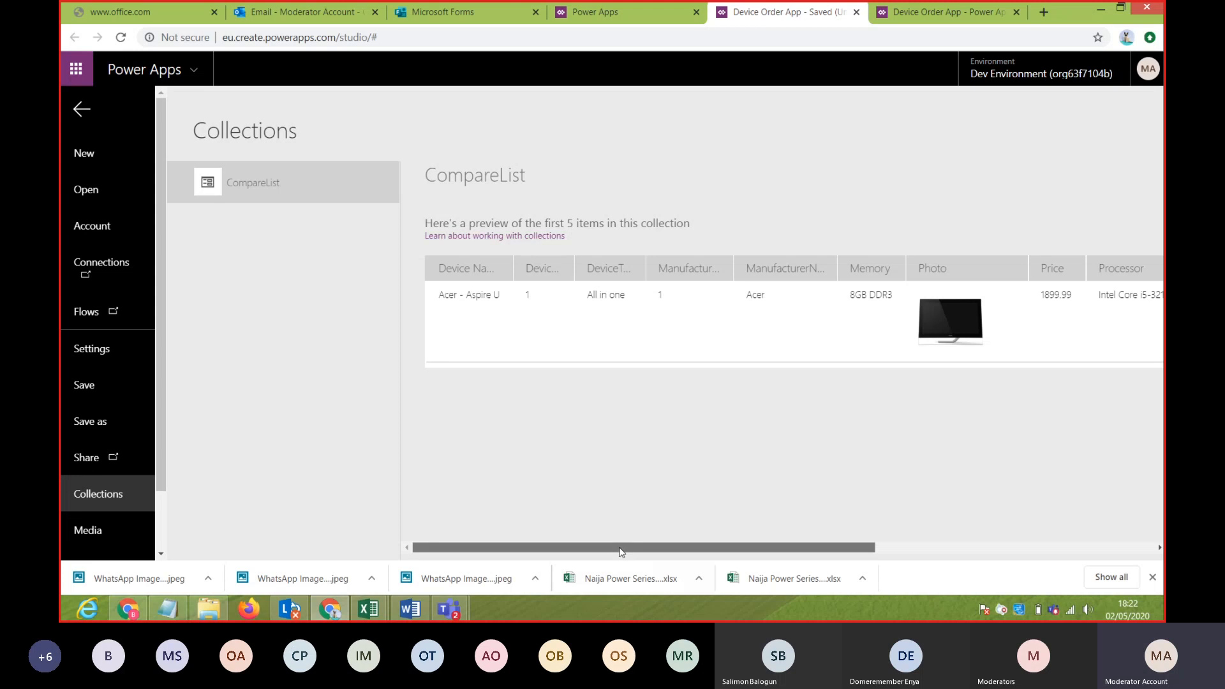
{"action": "left_click_drag", "start_coordinate": [622, 547], "coordinate": [238, 564]}
{"action": "left_click", "coordinate": [81, 113]}
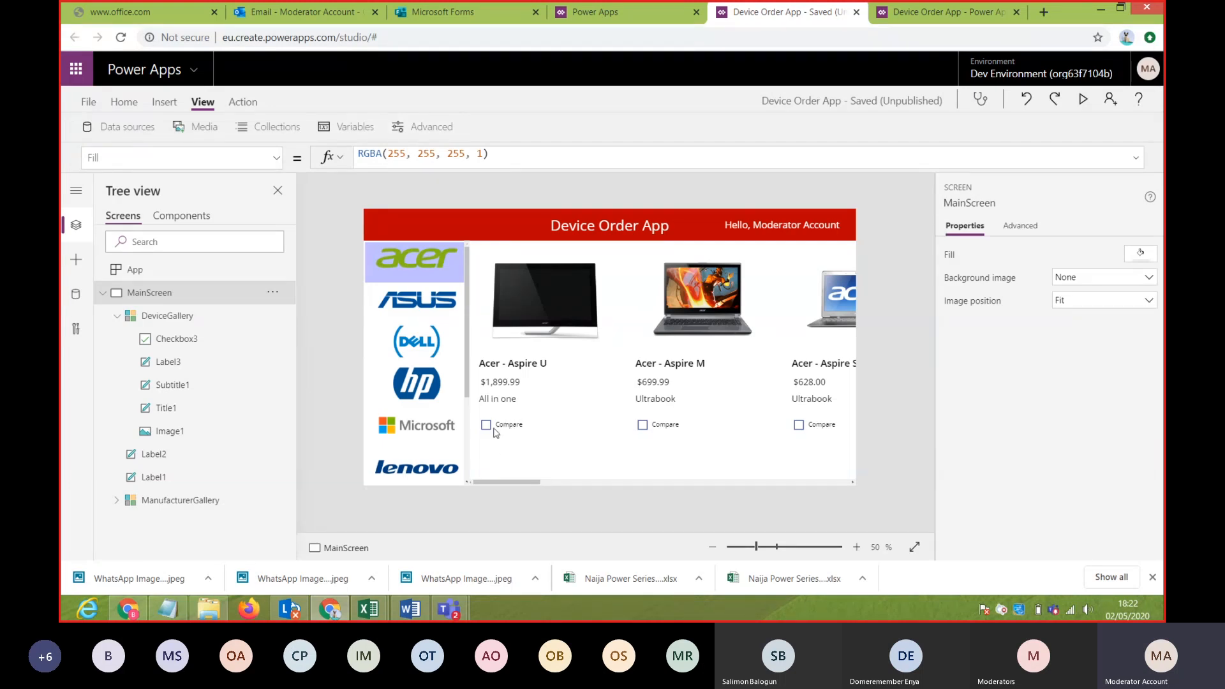
- Set the ManufacturerGallery's Default property to the formula First(Manufacturers)
{"action": "left_click", "coordinate": [487, 482]}
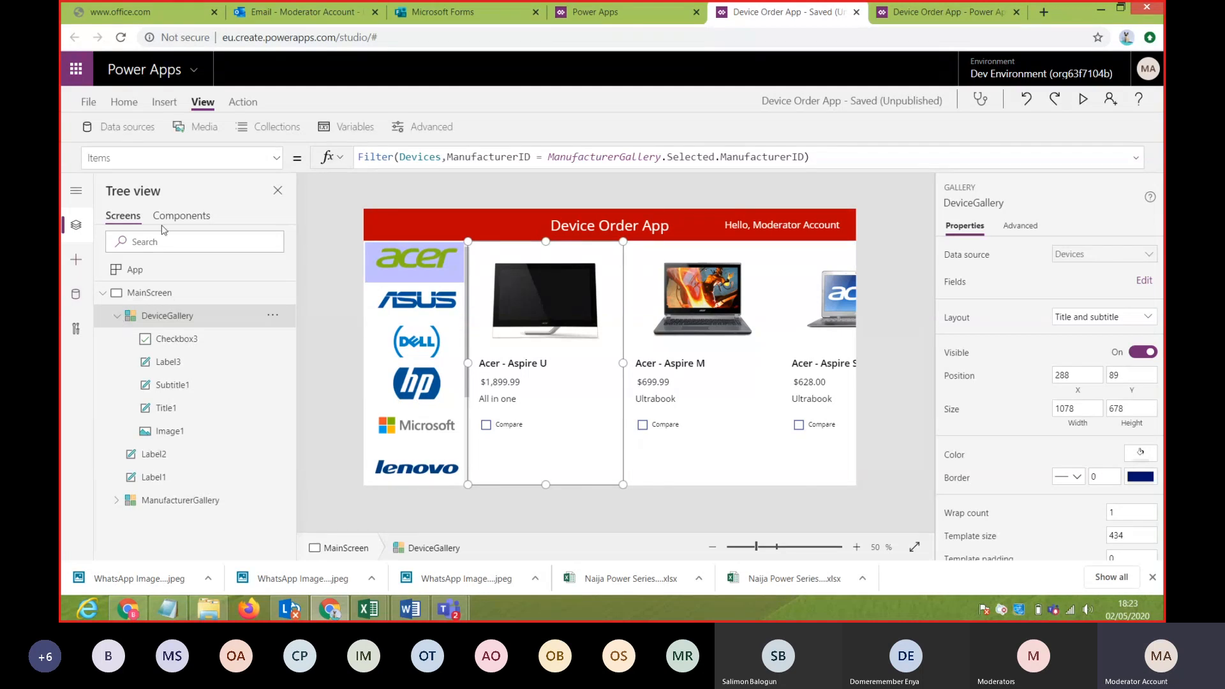
{"action": "left_click", "coordinate": [117, 317]}
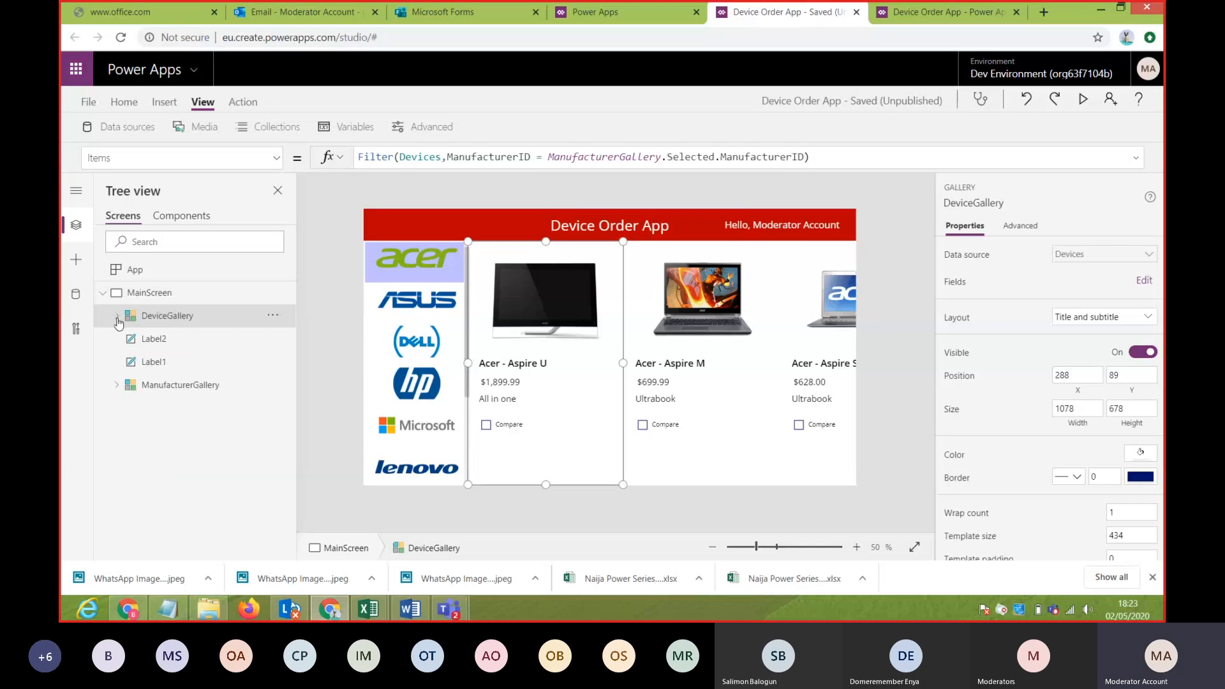
{"action": "left_click", "coordinate": [175, 383]}
{"action": "left_click", "coordinate": [276, 157]}
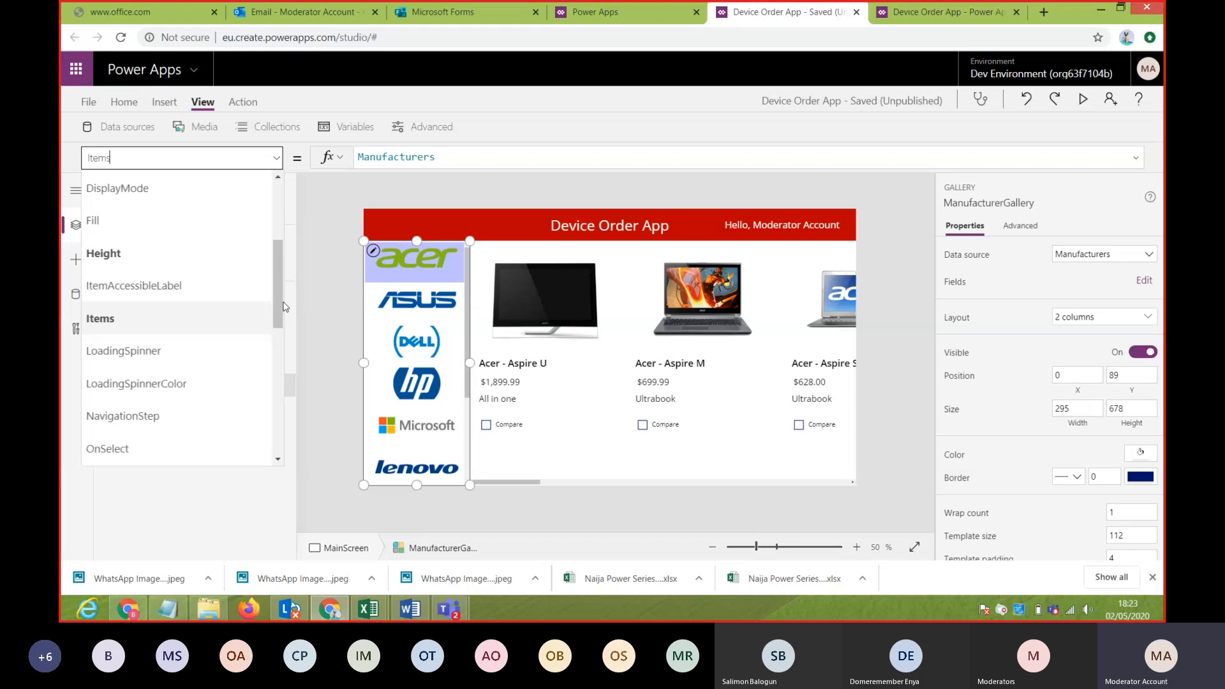
{"action": "left_click", "coordinate": [472, 162]}
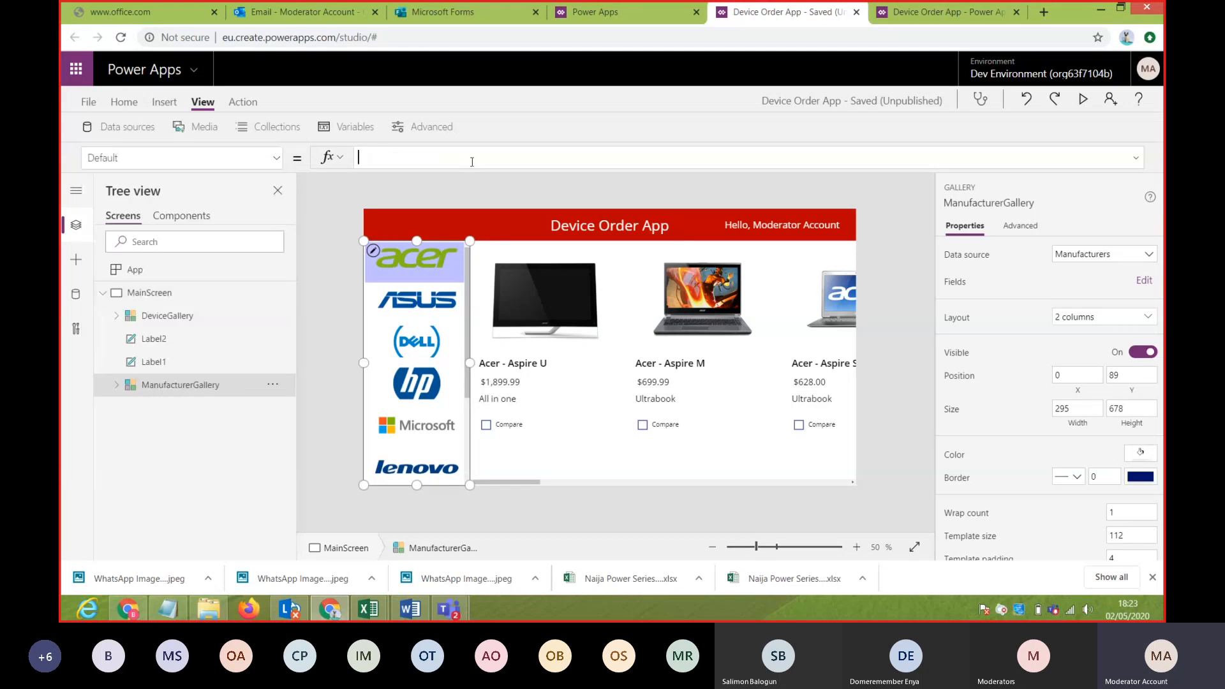
{"action": "type", "text": "Firs"}
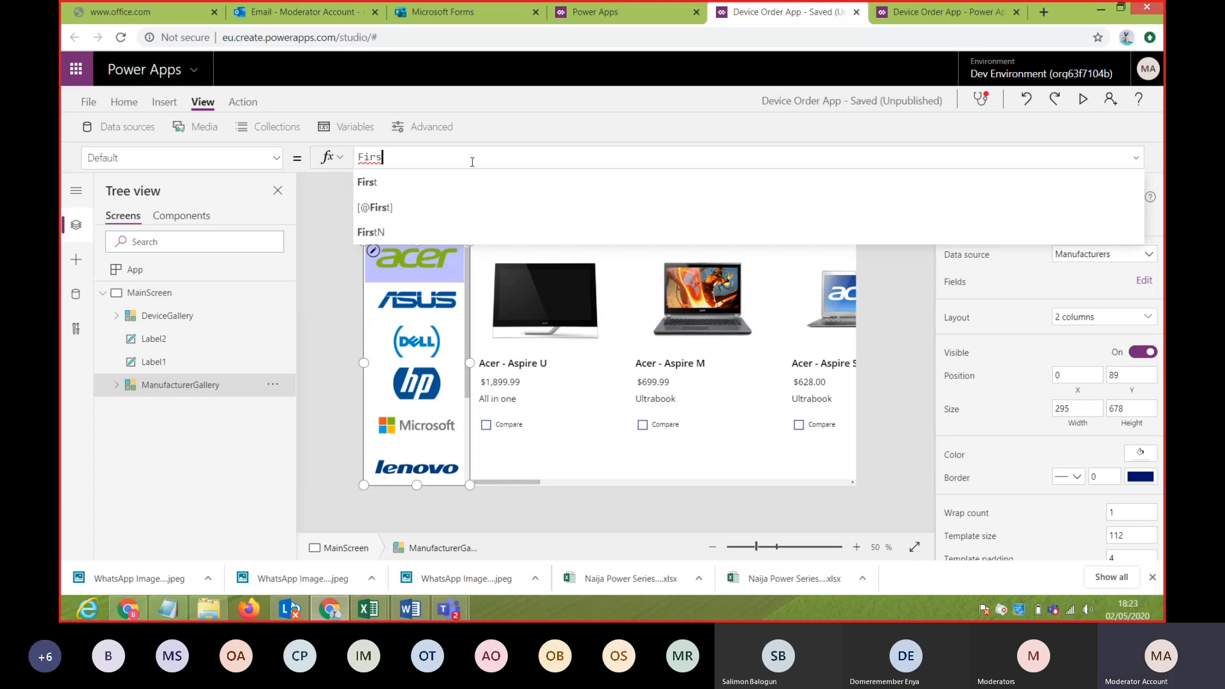
{"action": "left_click", "coordinate": [470, 180]}
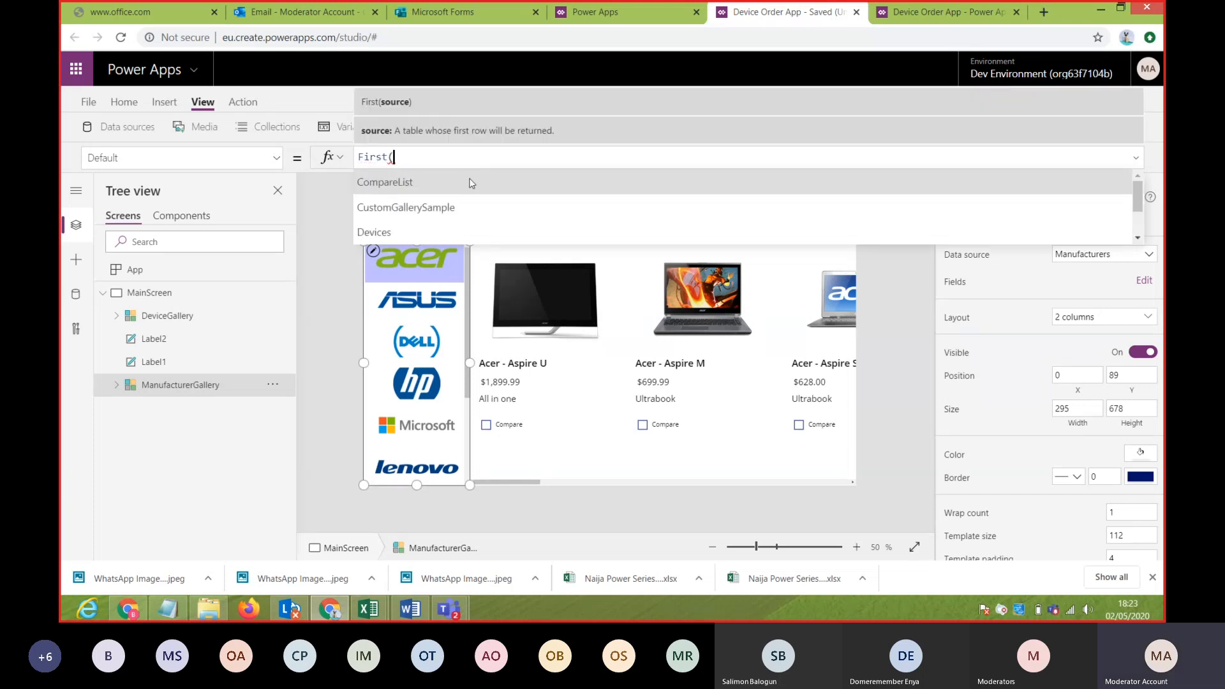
{"action": "type", "text": "Manufacturers"}
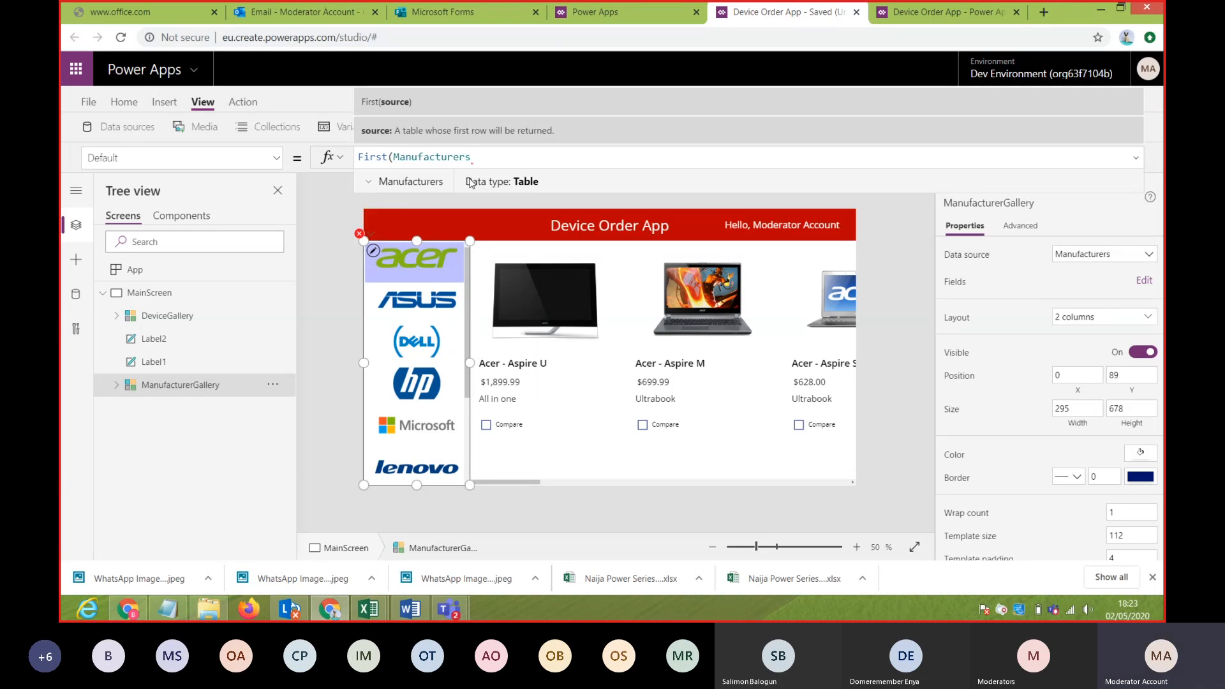
{"action": "type", "text": ")"}
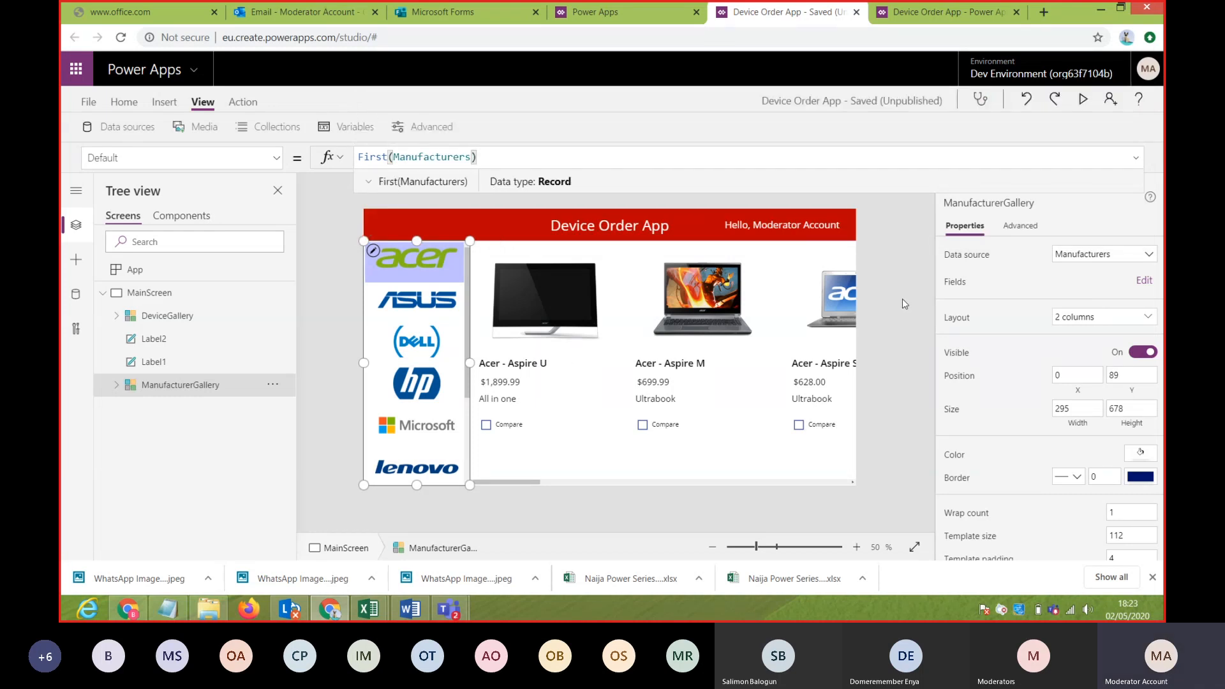
{"action": "left_click", "coordinate": [902, 299]}
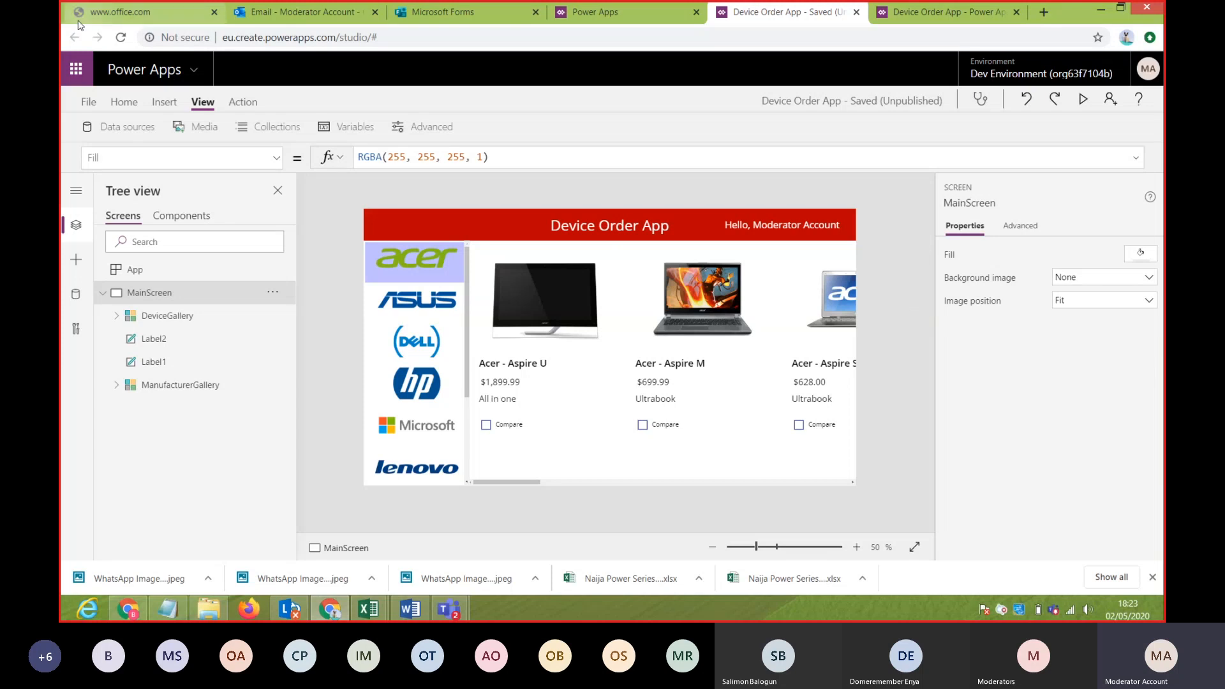
- Save the Device Order App without a version note and return to the editor
{"action": "left_click", "coordinate": [88, 104]}
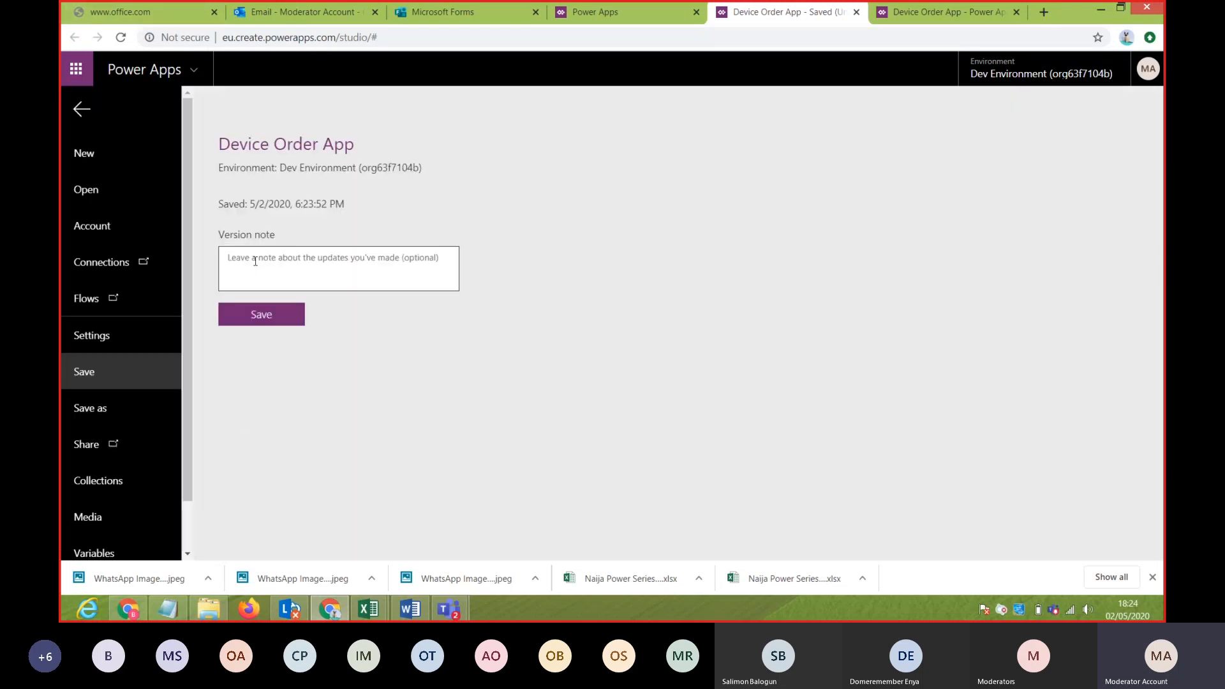
{"action": "left_click", "coordinate": [260, 315]}
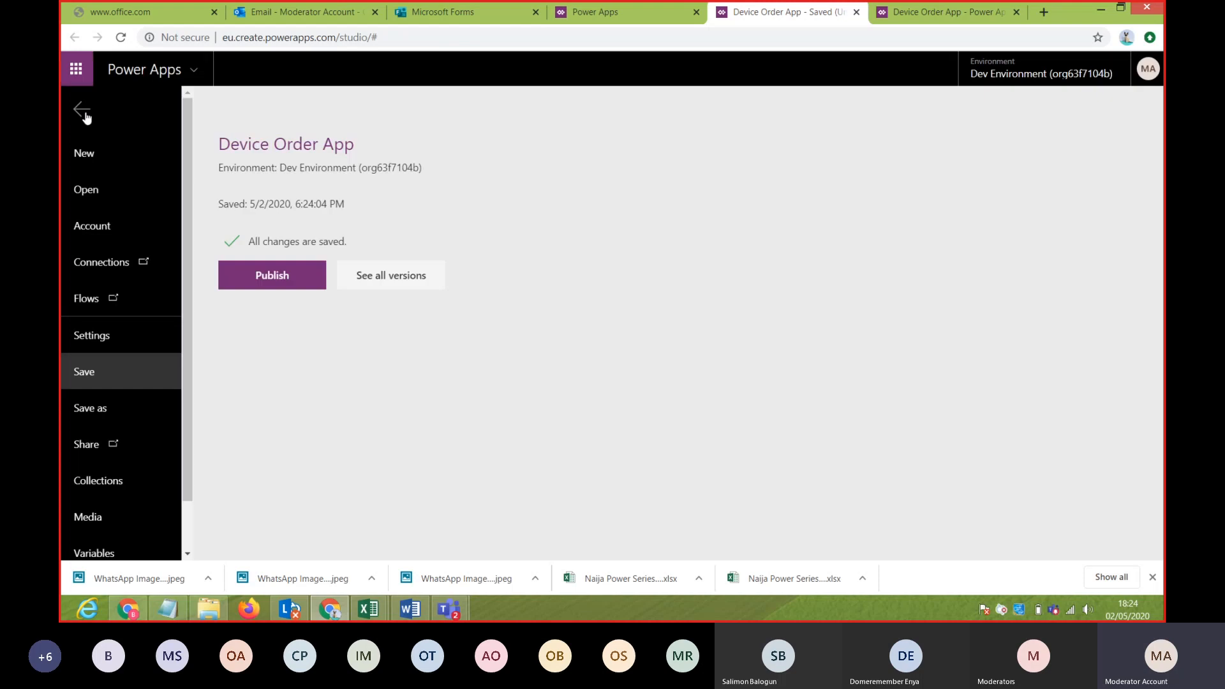
{"action": "left_click", "coordinate": [83, 111]}
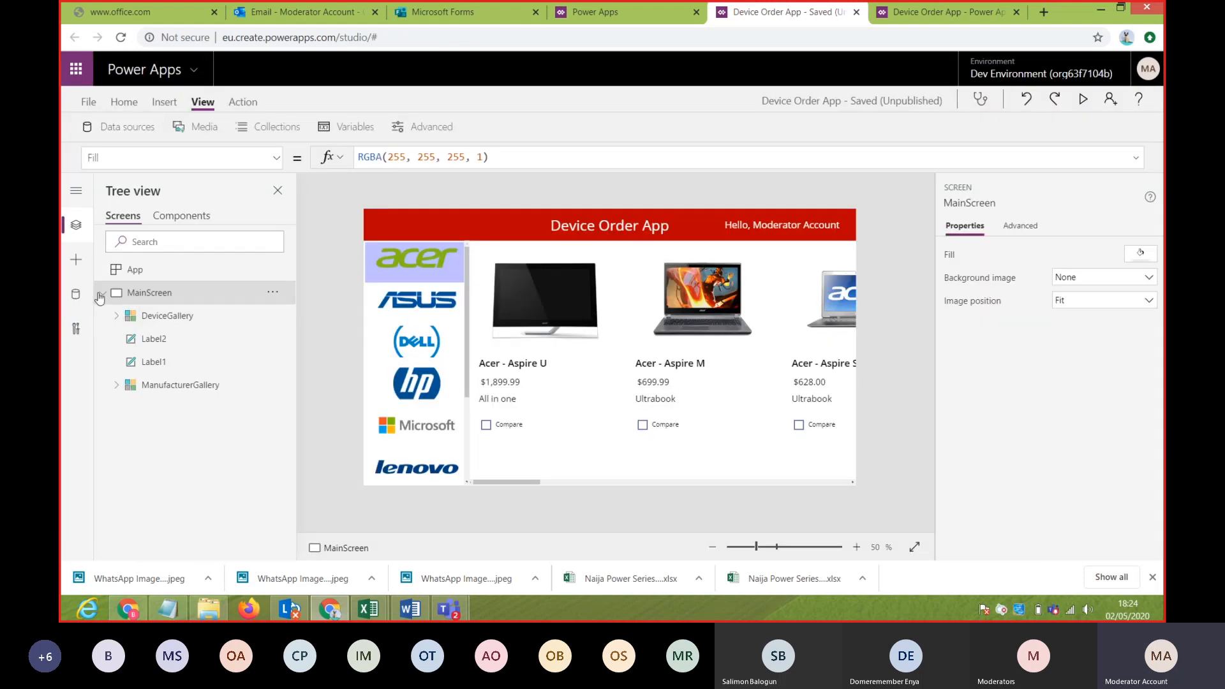
- Collapse MainScreen in the tree and add a new blank screen to the app
{"action": "left_click", "coordinate": [102, 293]}
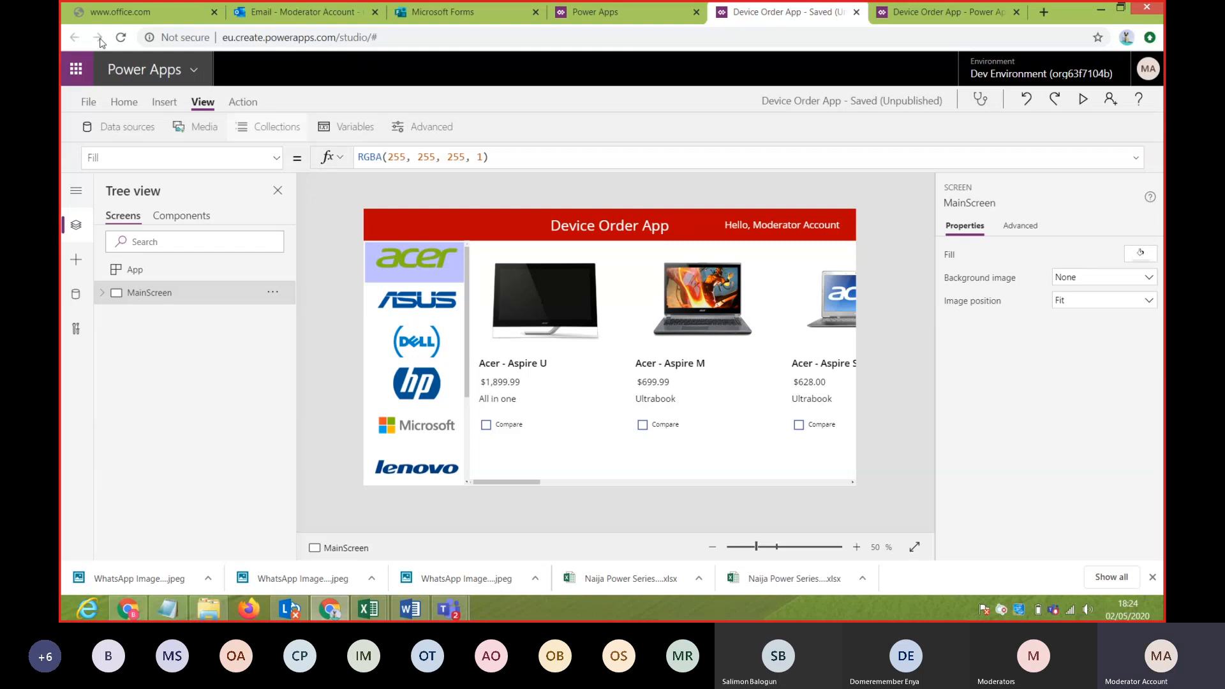
{"action": "left_click", "coordinate": [125, 102]}
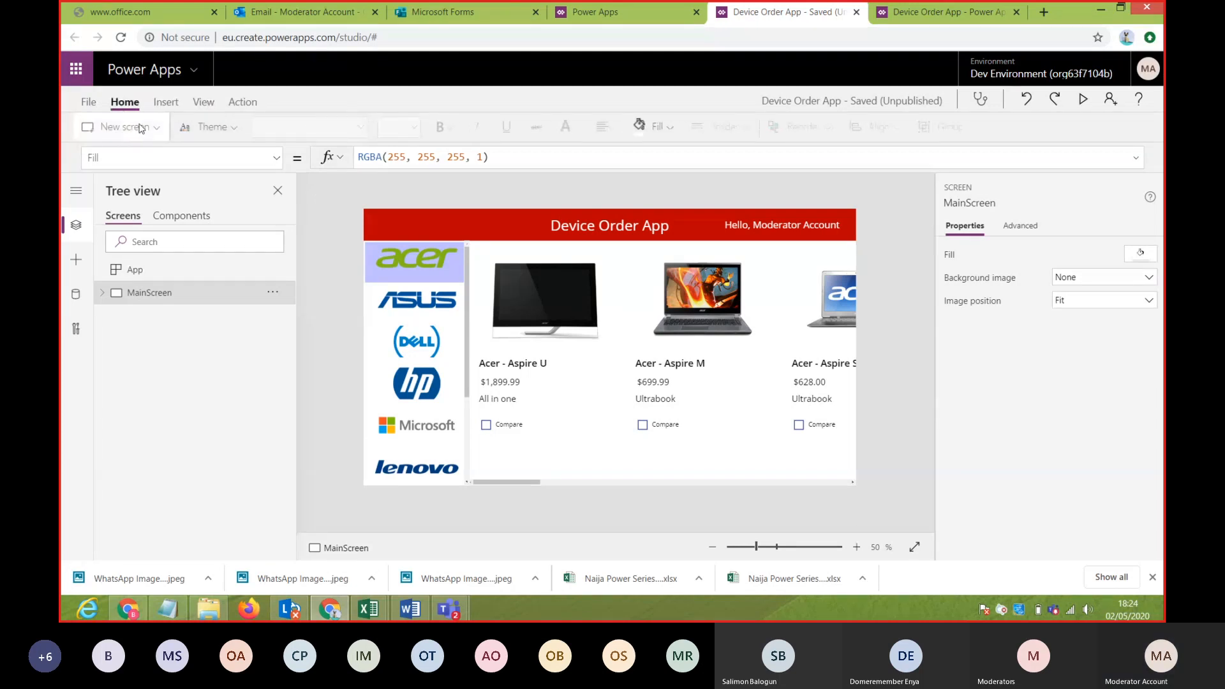
{"action": "left_click", "coordinate": [157, 127]}
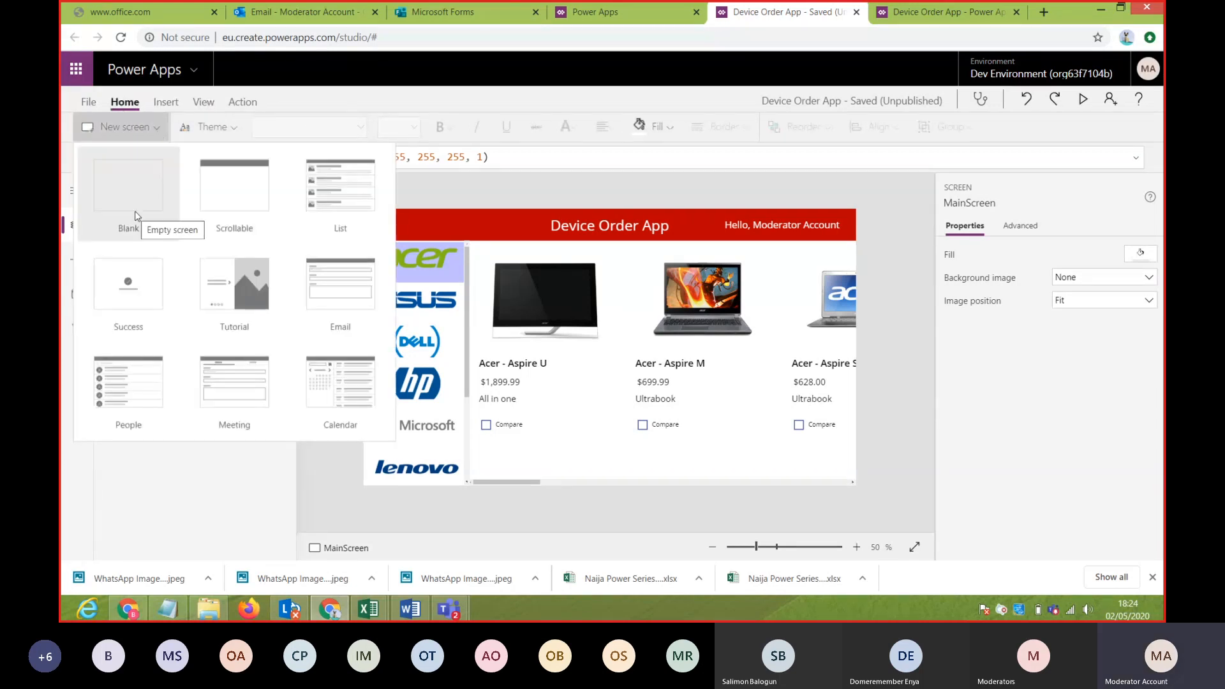
{"action": "left_click", "coordinate": [135, 217]}
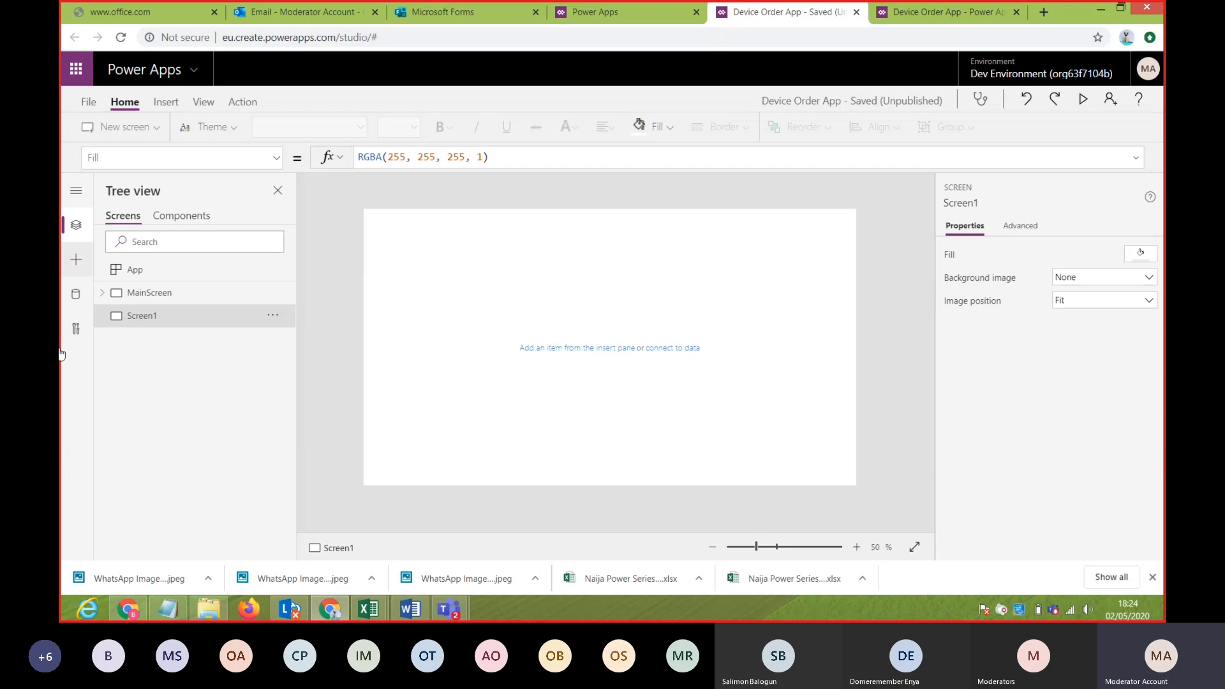
- Rename the new blank screen as CompareScreen
{"action": "left_click", "coordinate": [273, 317]}
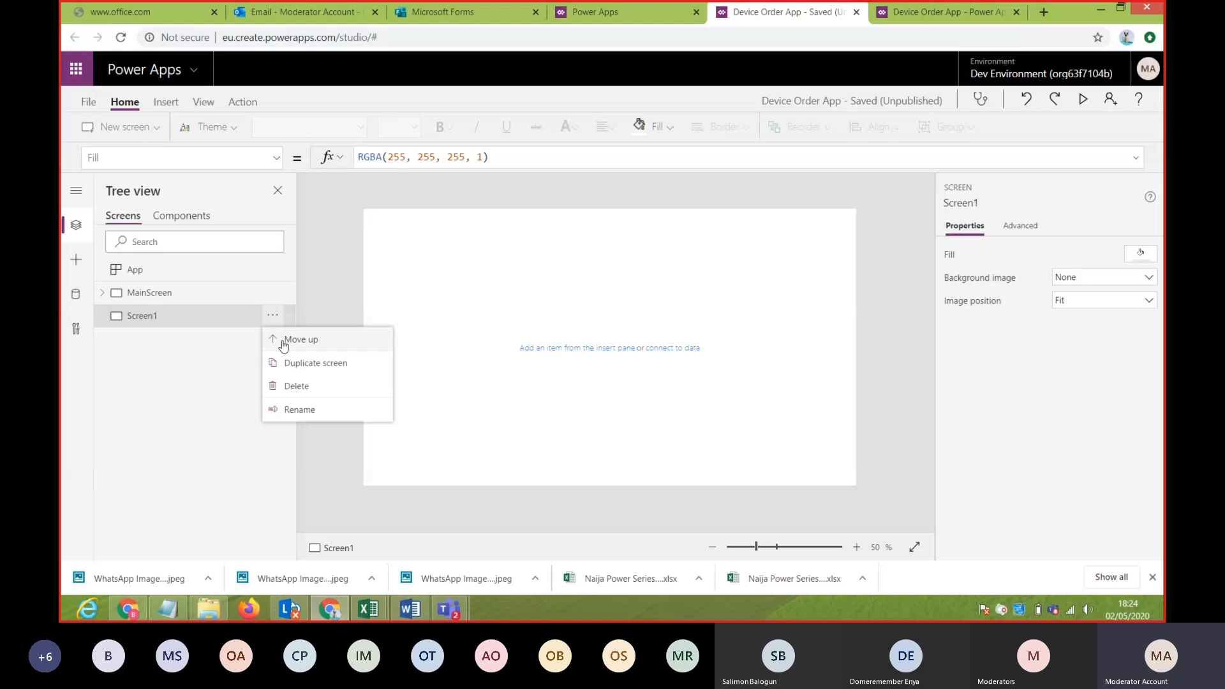
{"action": "left_click", "coordinate": [288, 410]}
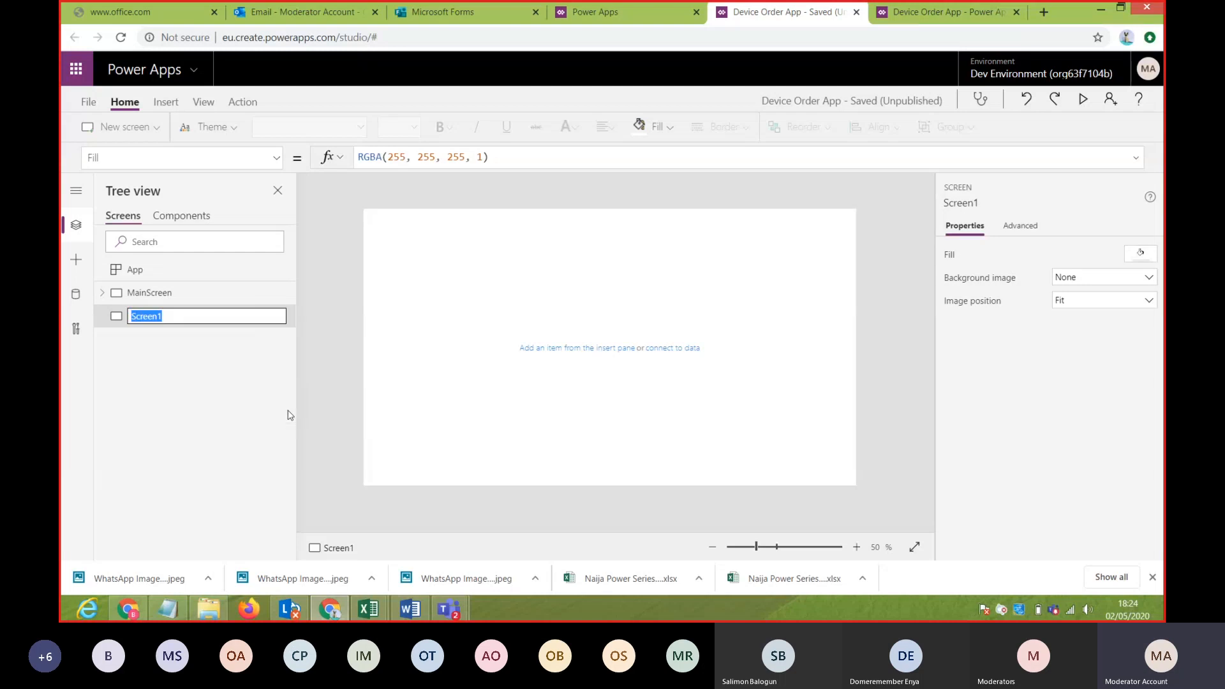
{"action": "left_click", "coordinate": [184, 317]}
{"action": "key", "text": "Left"}
{"action": "key", "text": "Left"}
{"action": "key", "text": "Left"}
{"action": "key", "text": "Left"}
{"action": "type", "text": "Compare"}
{"action": "left_click", "coordinate": [470, 377]}
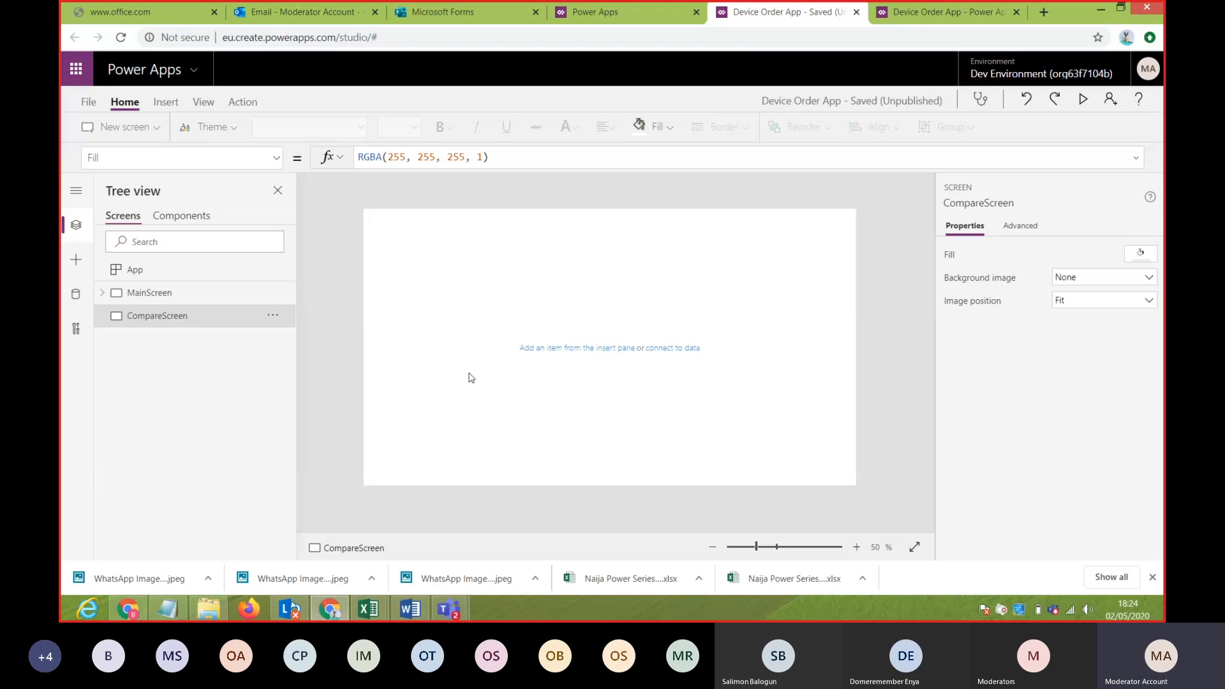
- Add a button to MainScreen and place it below the device listings at about X 1101, Y 678
{"action": "left_click", "coordinate": [134, 300]}
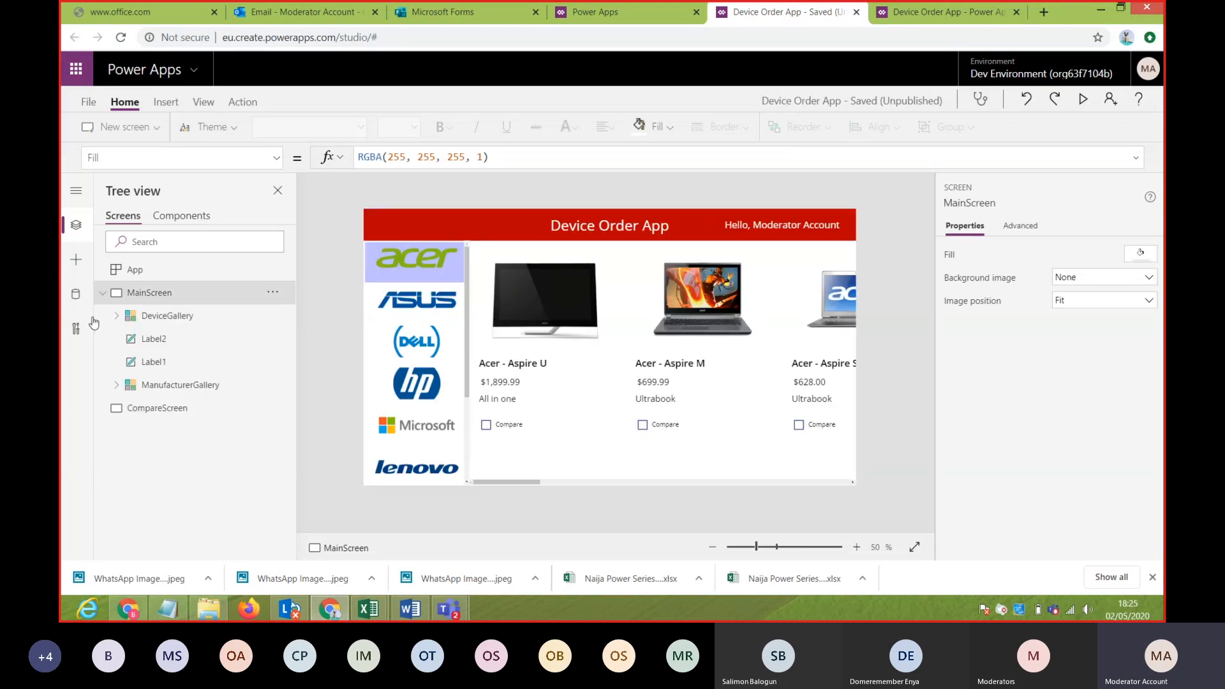
{"action": "left_click", "coordinate": [167, 103]}
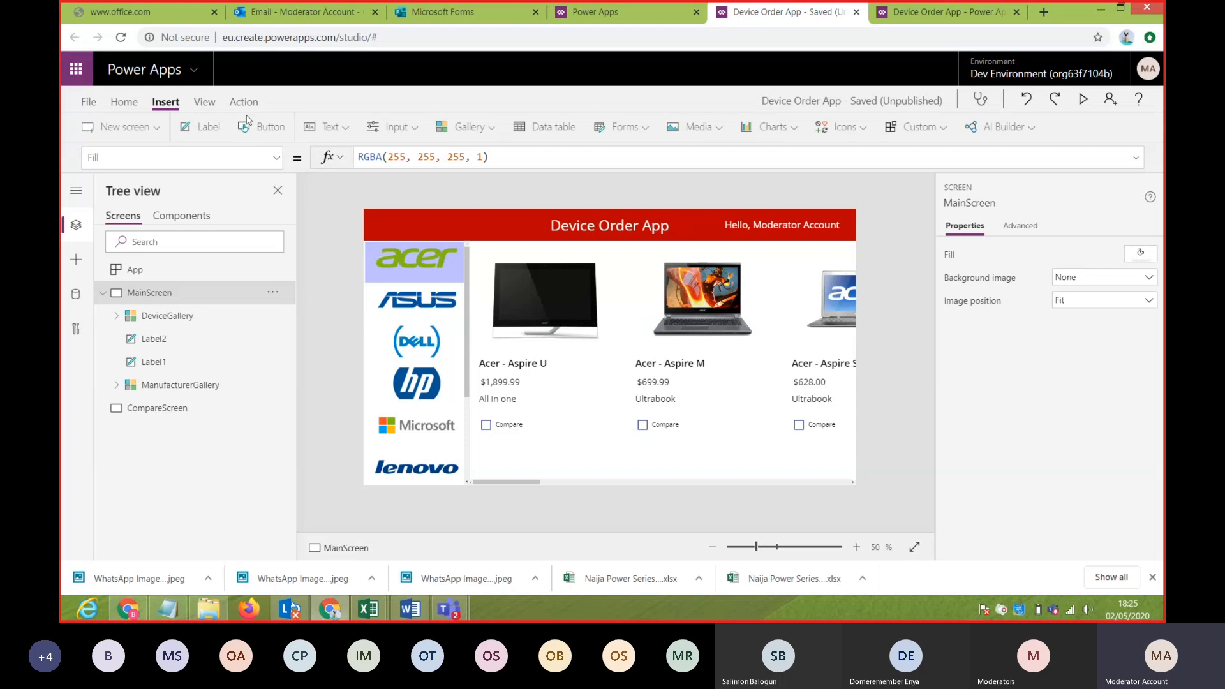
{"action": "left_click", "coordinate": [268, 133]}
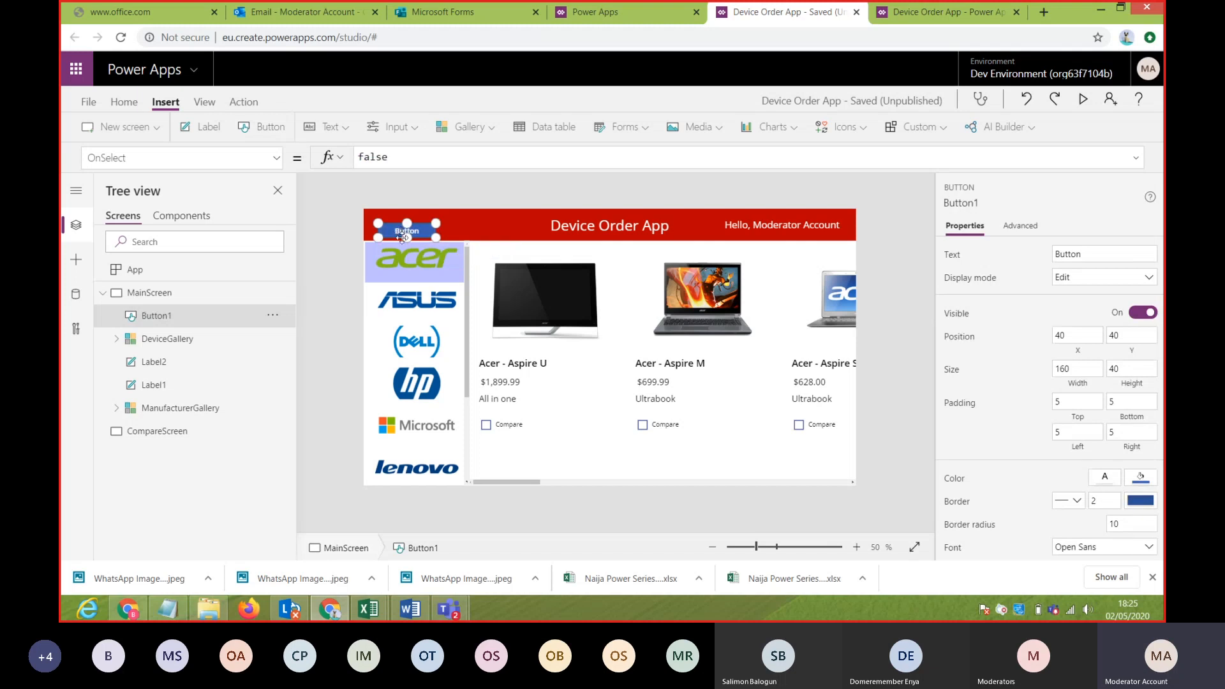
{"action": "left_click_drag", "start_coordinate": [400, 233], "coordinate": [783, 463]}
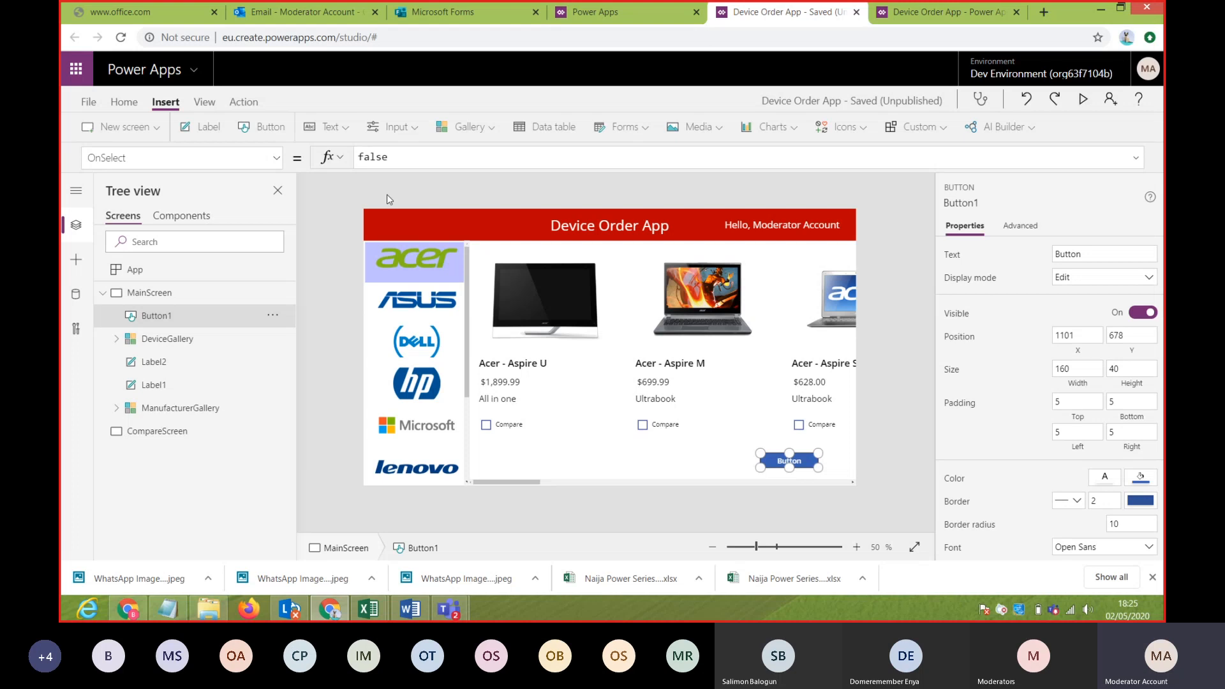
- Set the new button's Text property to "Compare"
{"action": "left_click", "coordinate": [275, 157]}
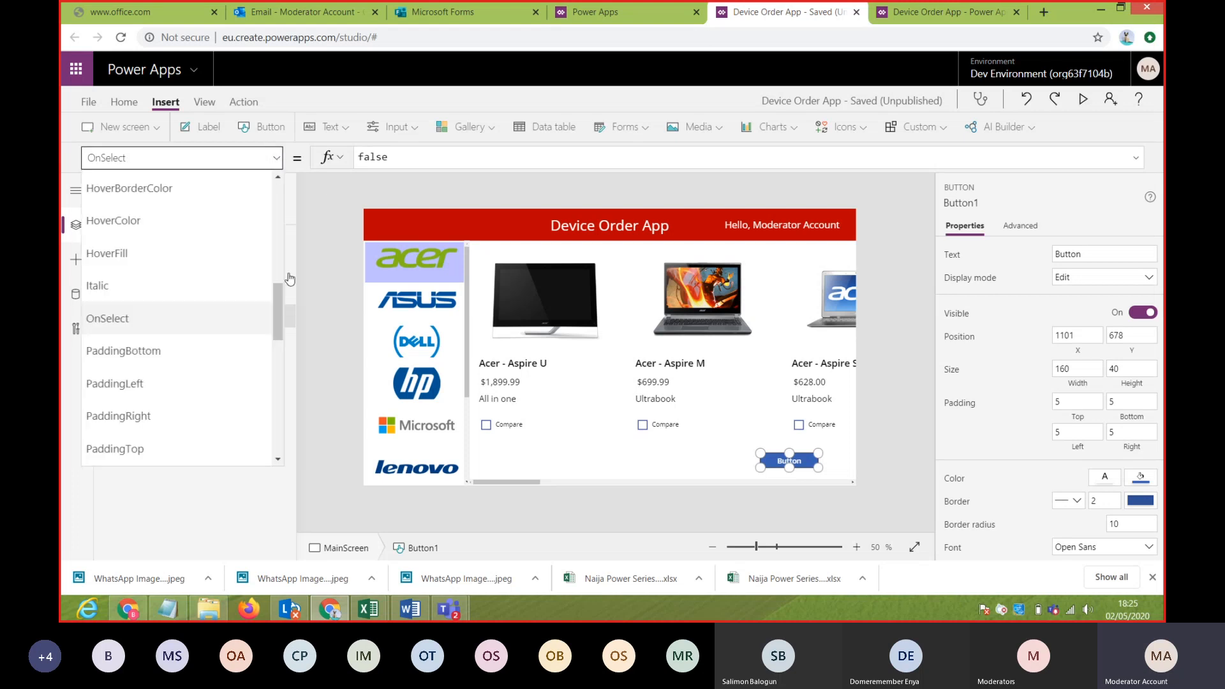
{"action": "left_click_drag", "start_coordinate": [285, 331], "coordinate": [279, 445]}
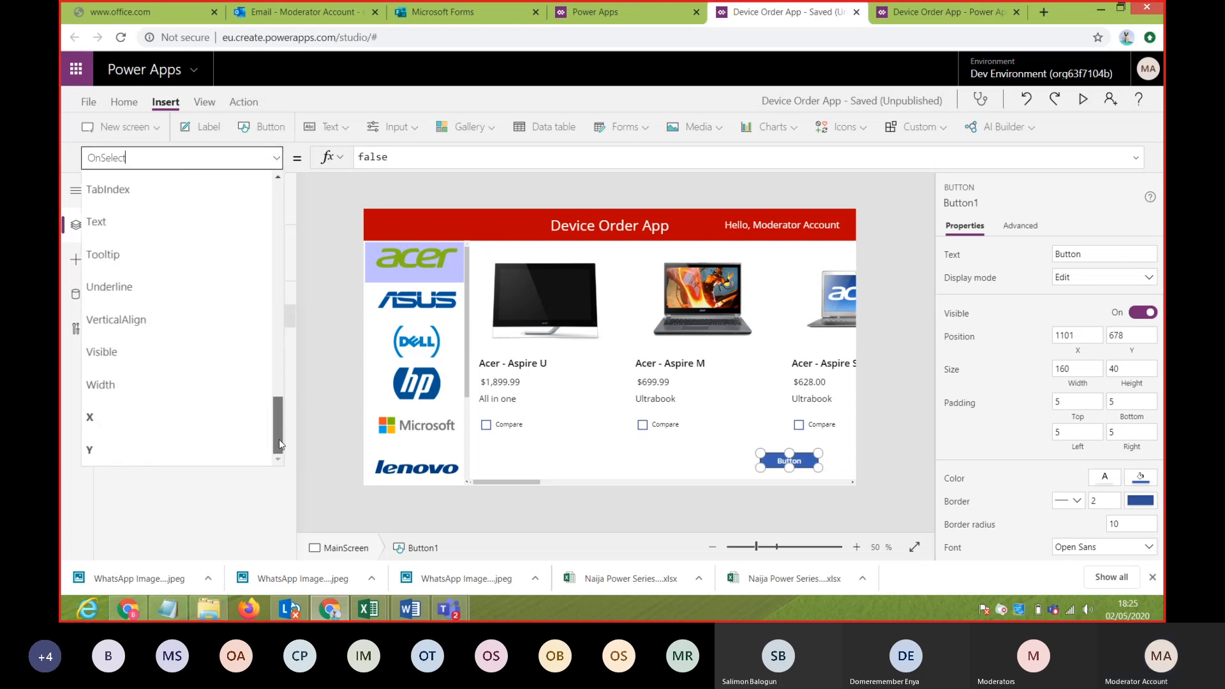
{"action": "left_click", "coordinate": [171, 224]}
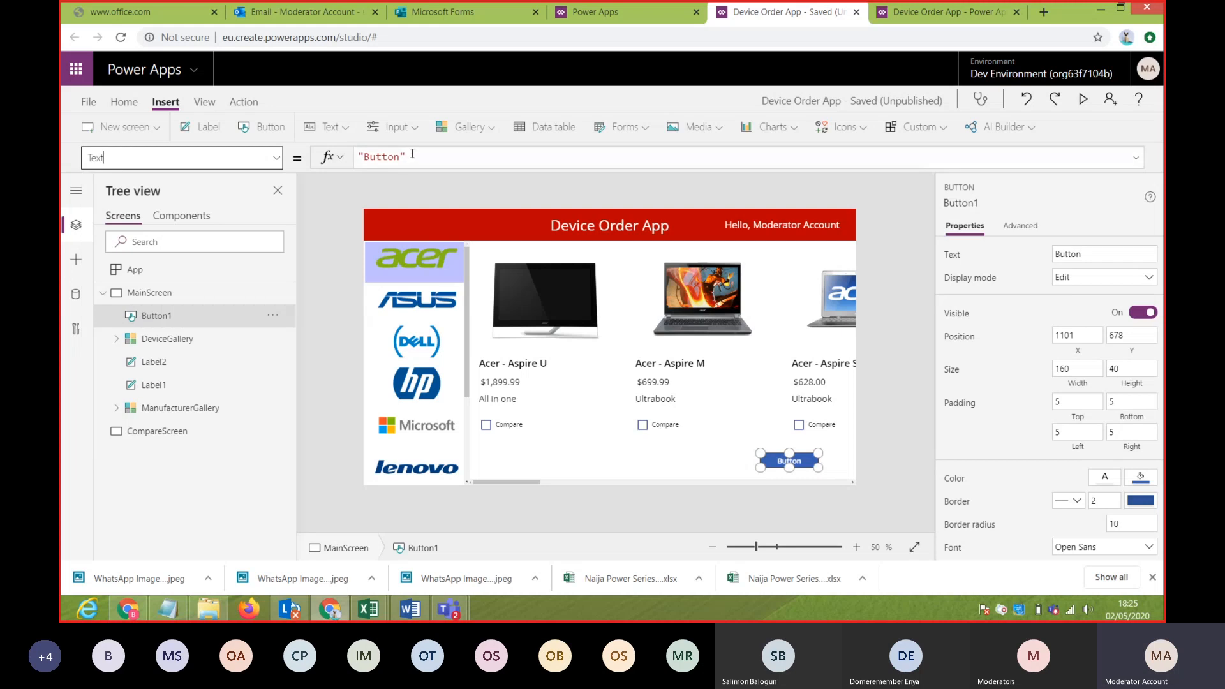
{"action": "left_click", "coordinate": [411, 153]}
{"action": "left_click_drag", "start_coordinate": [410, 153], "coordinate": [366, 155]}
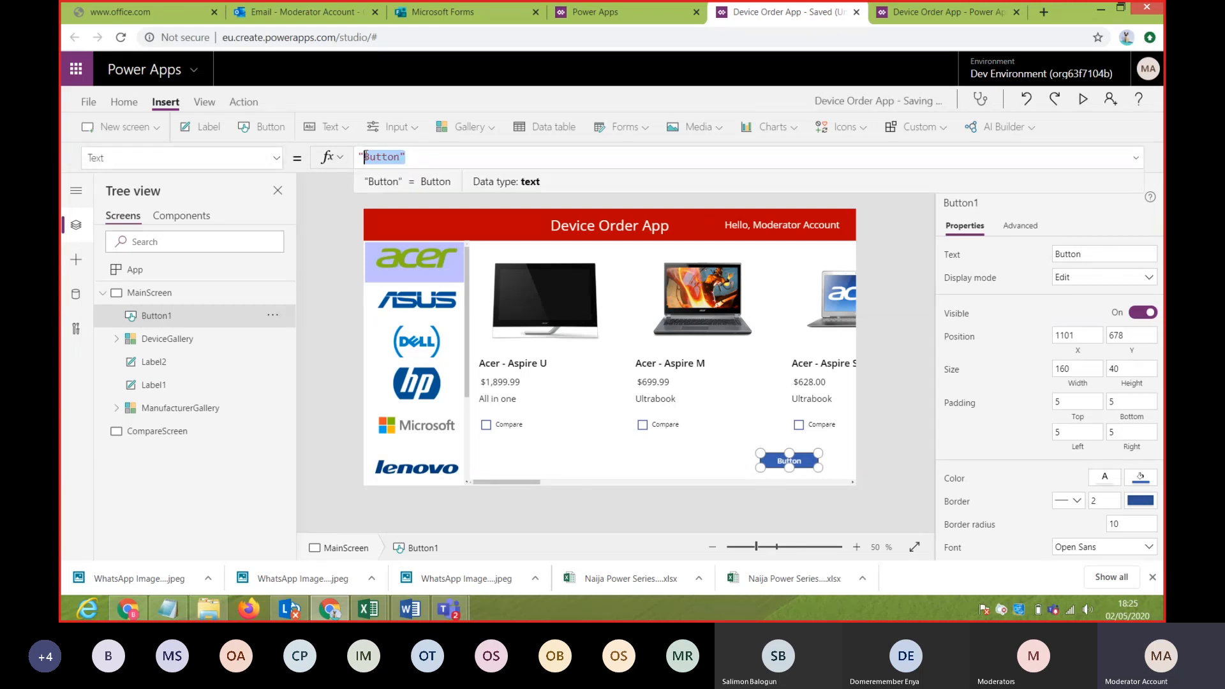
{"action": "type", "text": "Compare"}
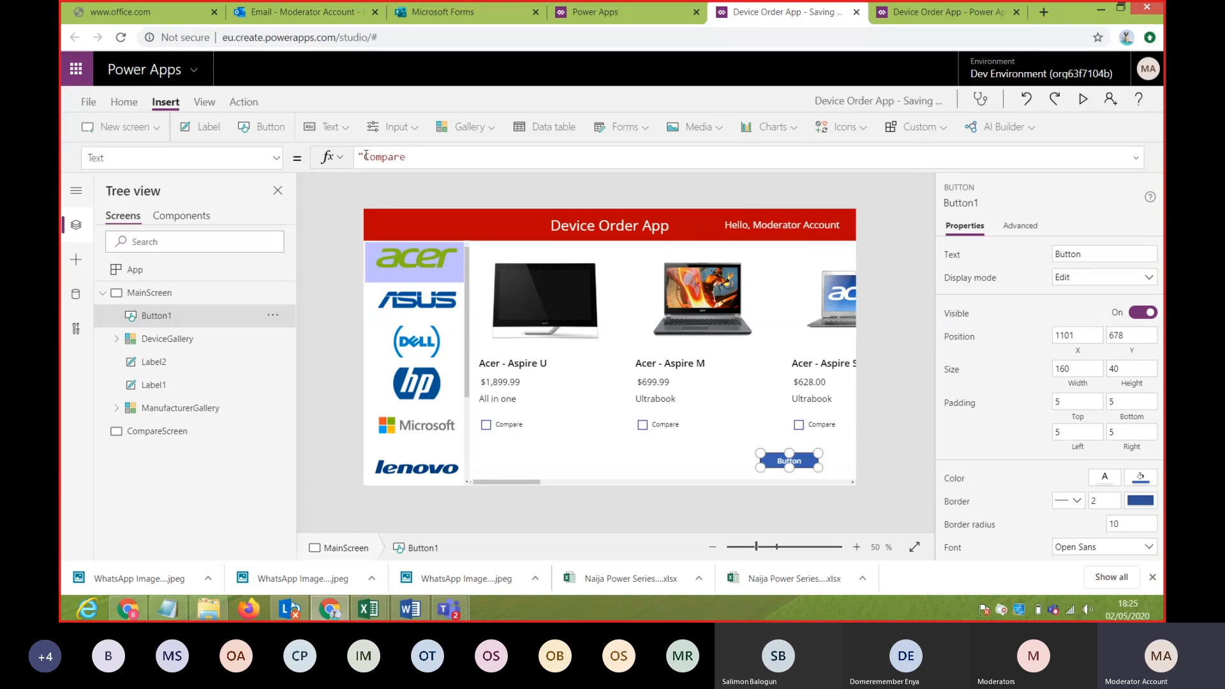
{"action": "type", "text": "\""}
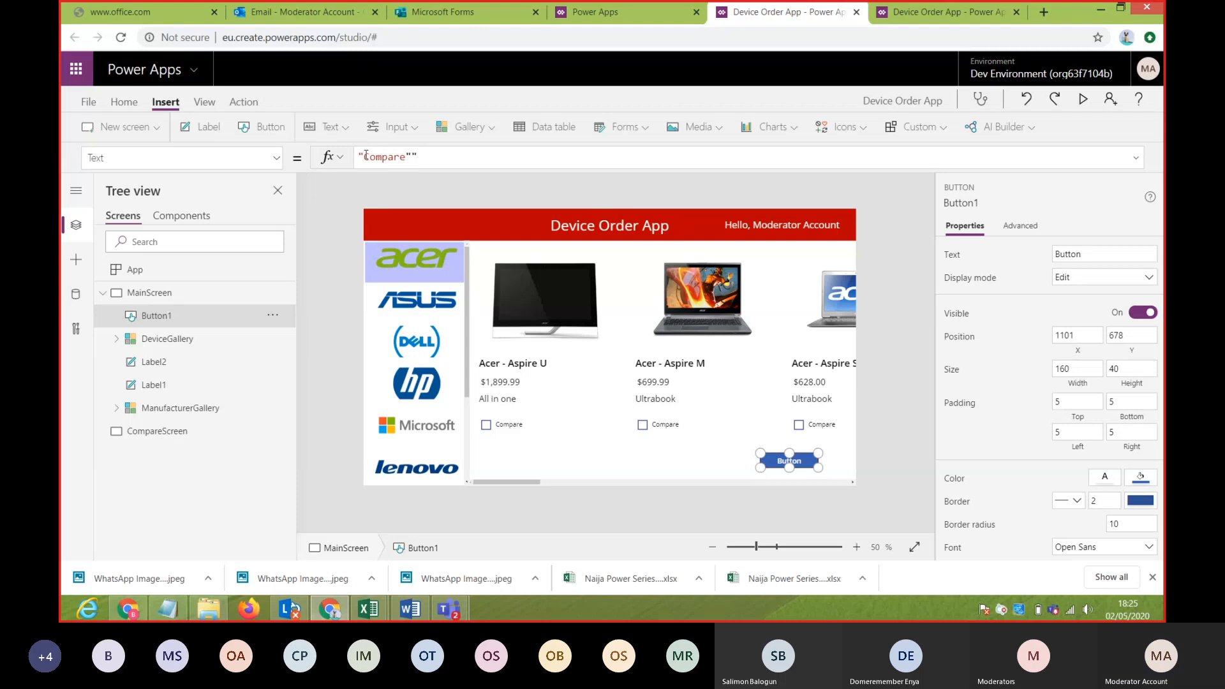
{"action": "key", "text": "BackSpace"}
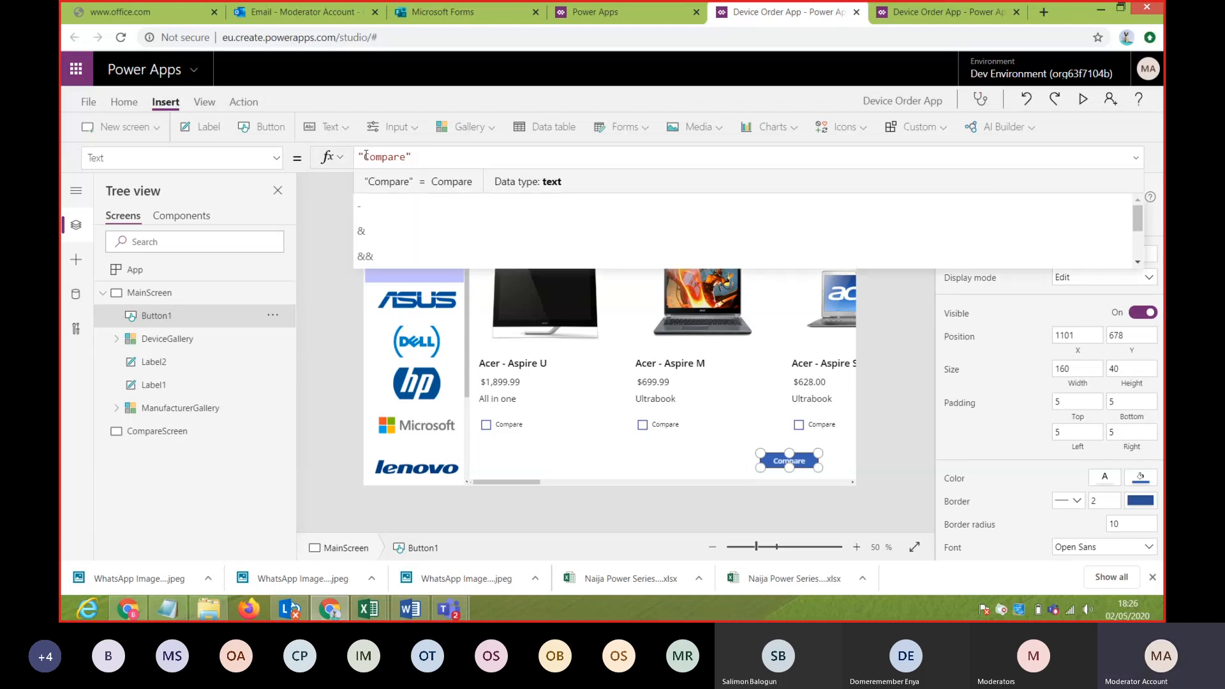
- Extend the button's Text formula after "Compare" with & CountRows(CompareList) & "item(s)"
{"action": "type", "text": "&"}
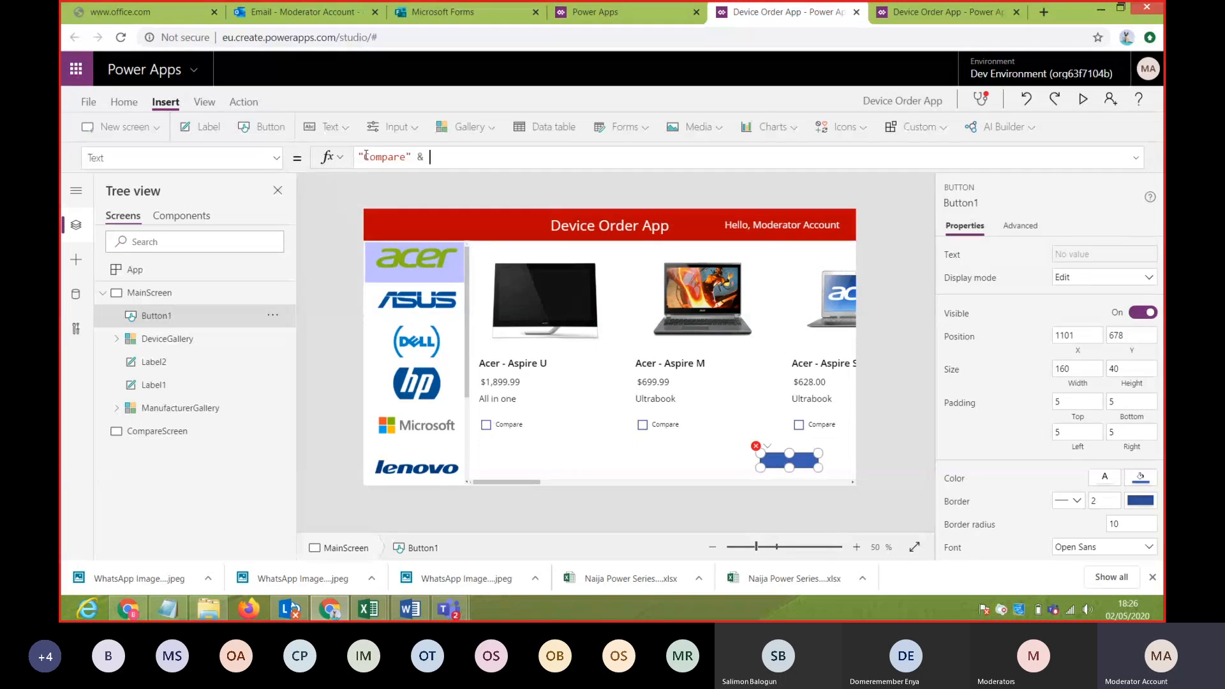
{"action": "type", "text": " Count"}
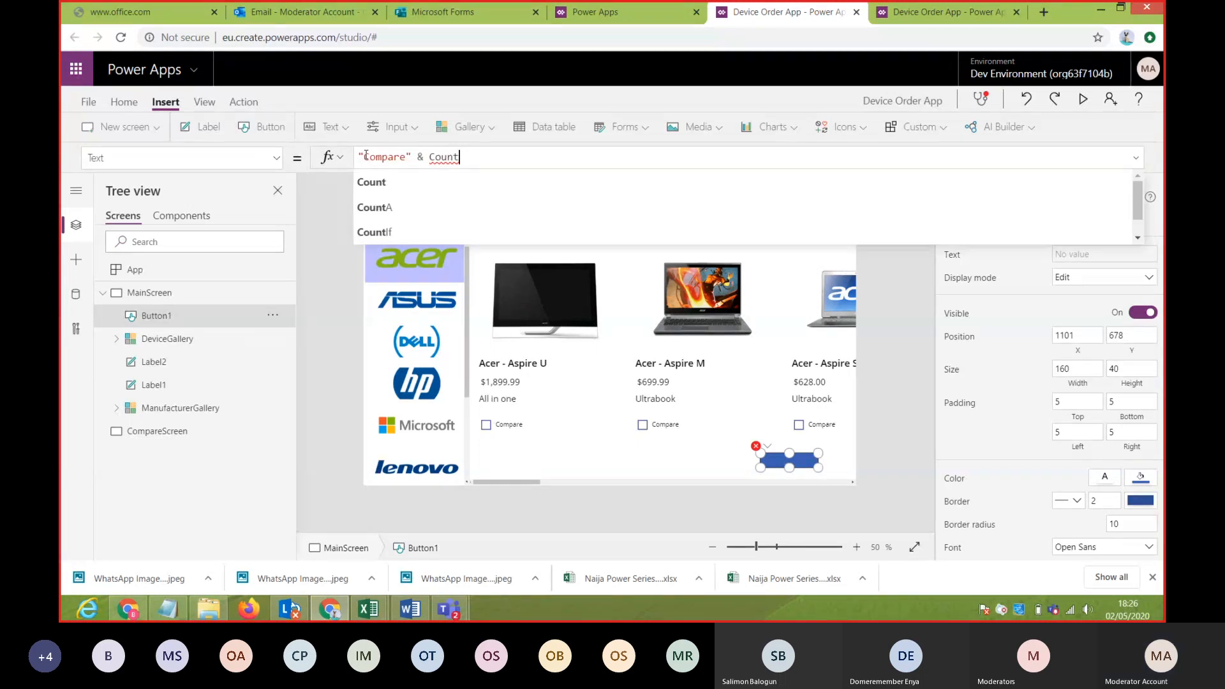
{"action": "type", "text": "Rows"}
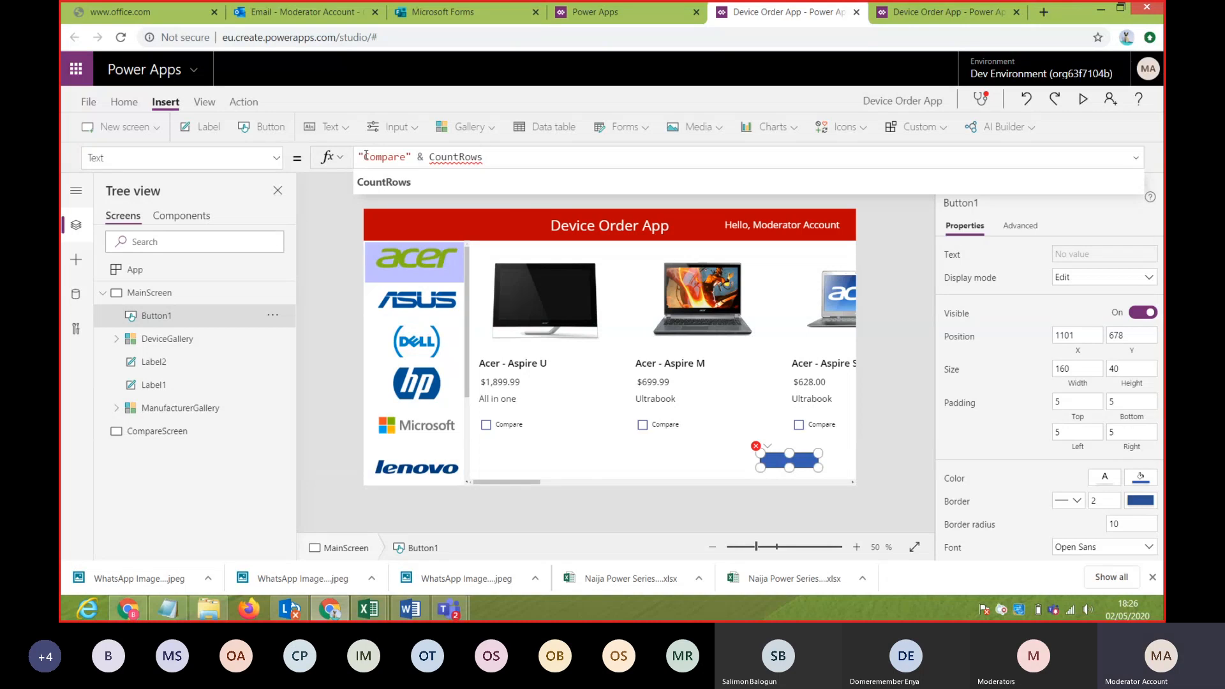
{"action": "type", "text": "(Com"}
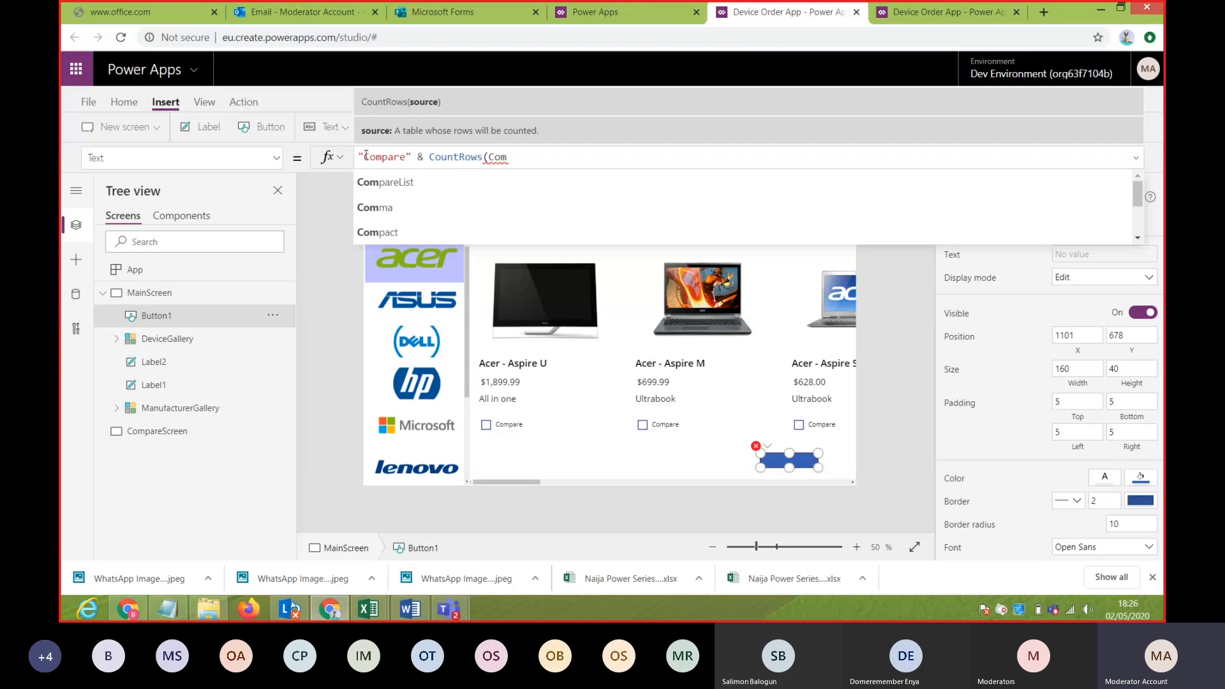
{"action": "left_click", "coordinate": [385, 183]}
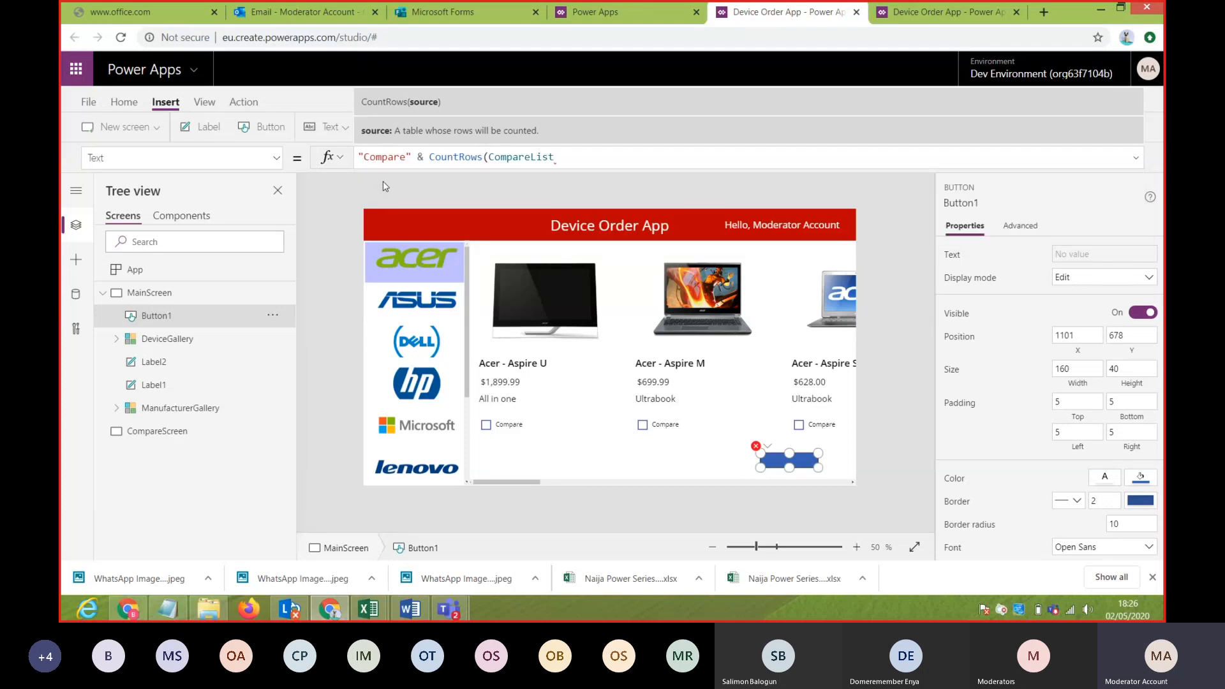
{"action": "type", "text": ") &"}
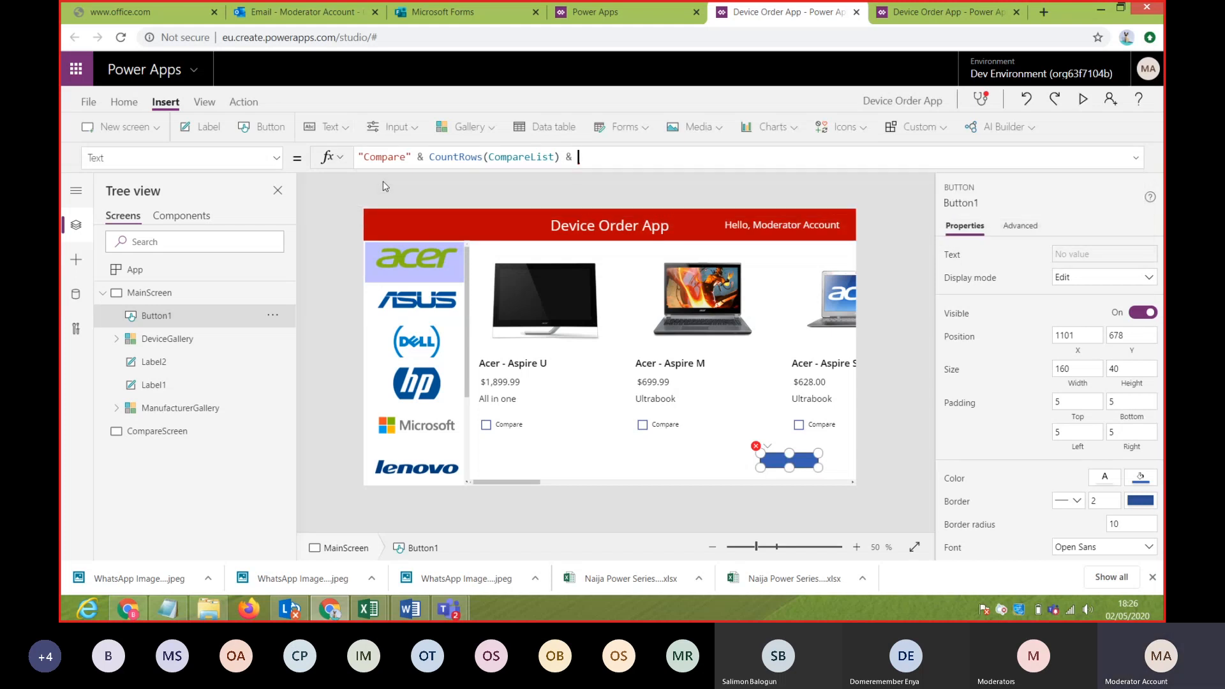
{"action": "type", "text": " \"\"item"}
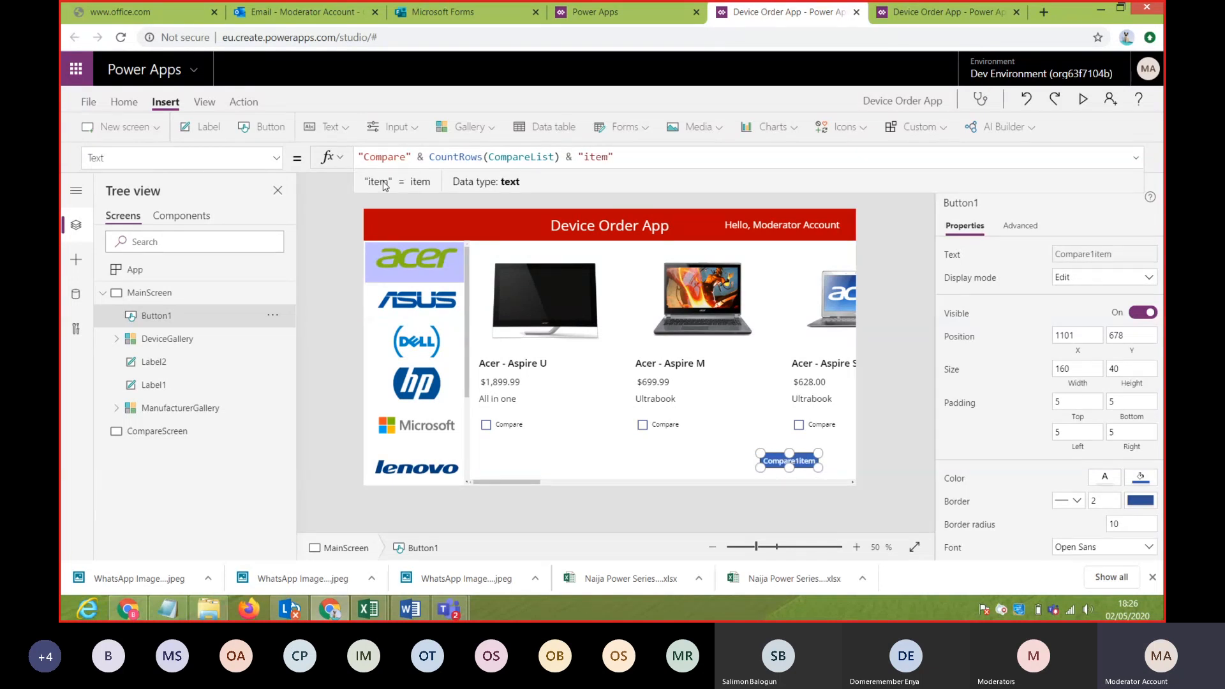
{"action": "type", "text": "(s)"}
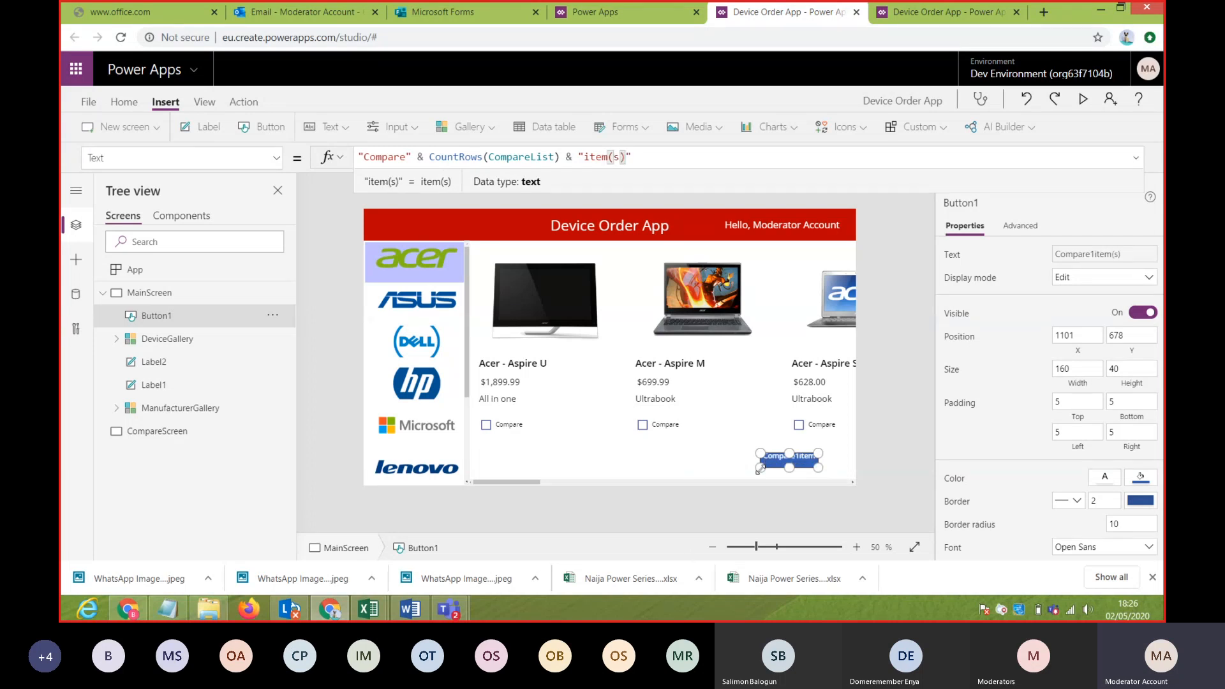
- Enlarge the compare button to about 236 wide by 54 high
{"action": "left_click_drag", "start_coordinate": [759, 468], "coordinate": [739, 470]}
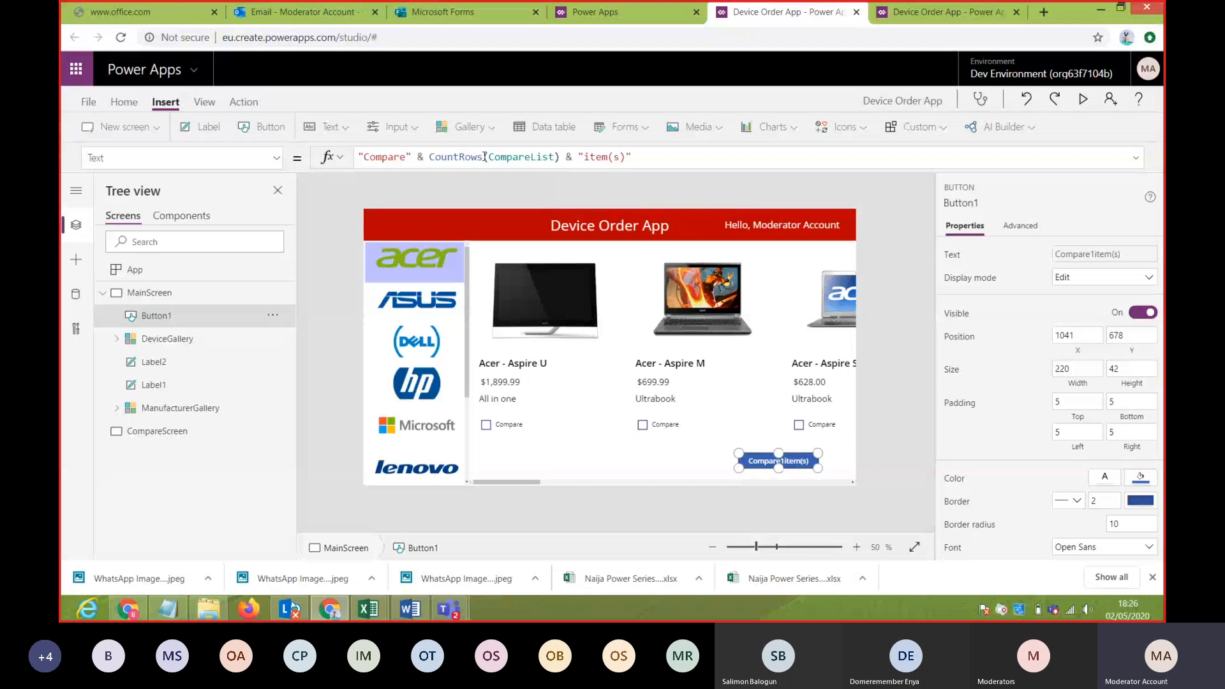
{"action": "left_click", "coordinate": [576, 156]}
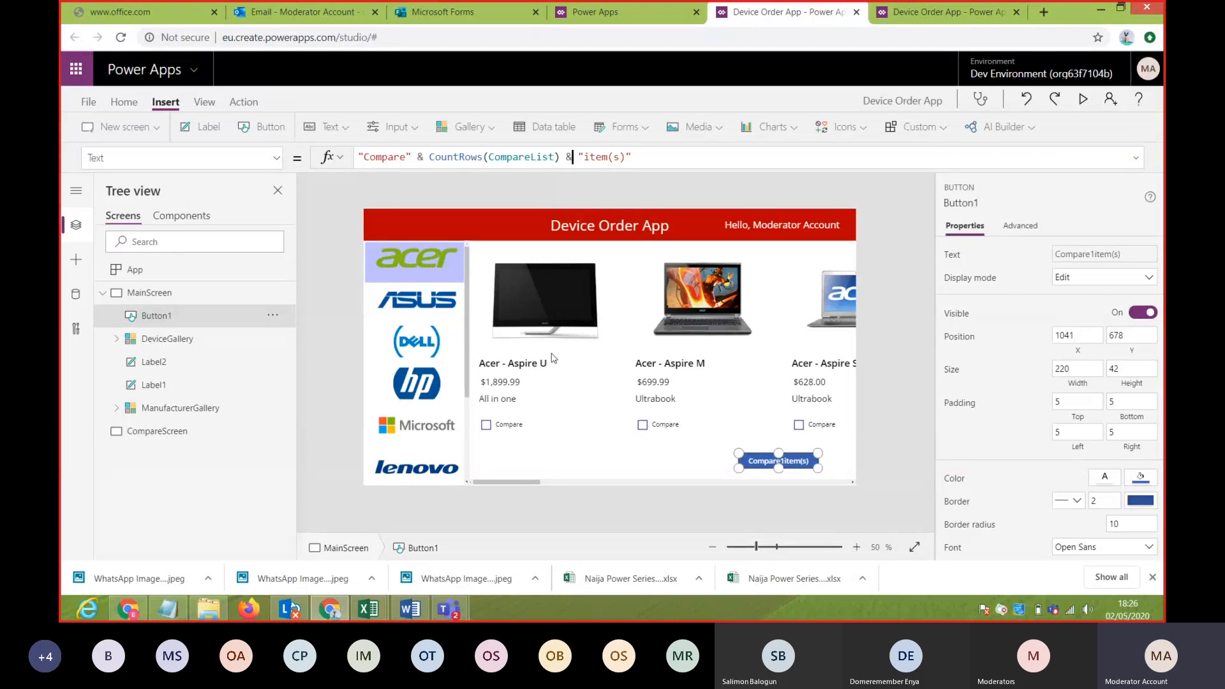
{"action": "left_click", "coordinate": [608, 454]}
{"action": "left_click", "coordinate": [743, 463]}
{"action": "left_click_drag", "start_coordinate": [738, 467], "coordinate": [733, 472]}
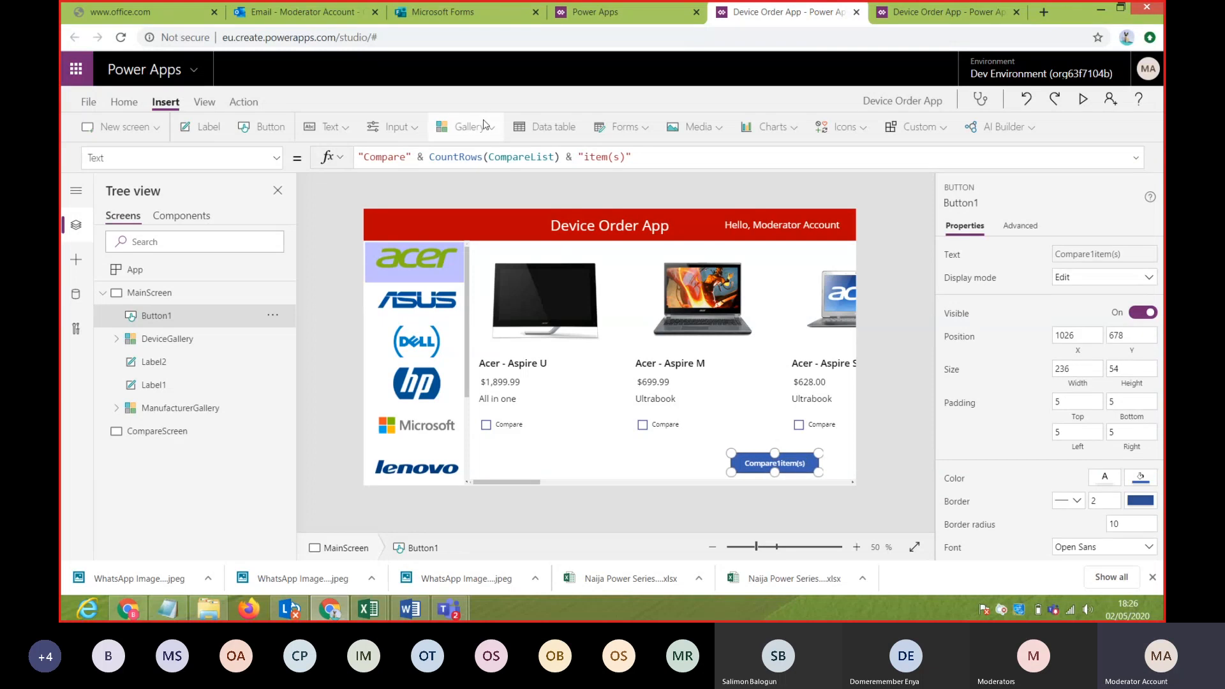
{"action": "left_click", "coordinate": [424, 157]}
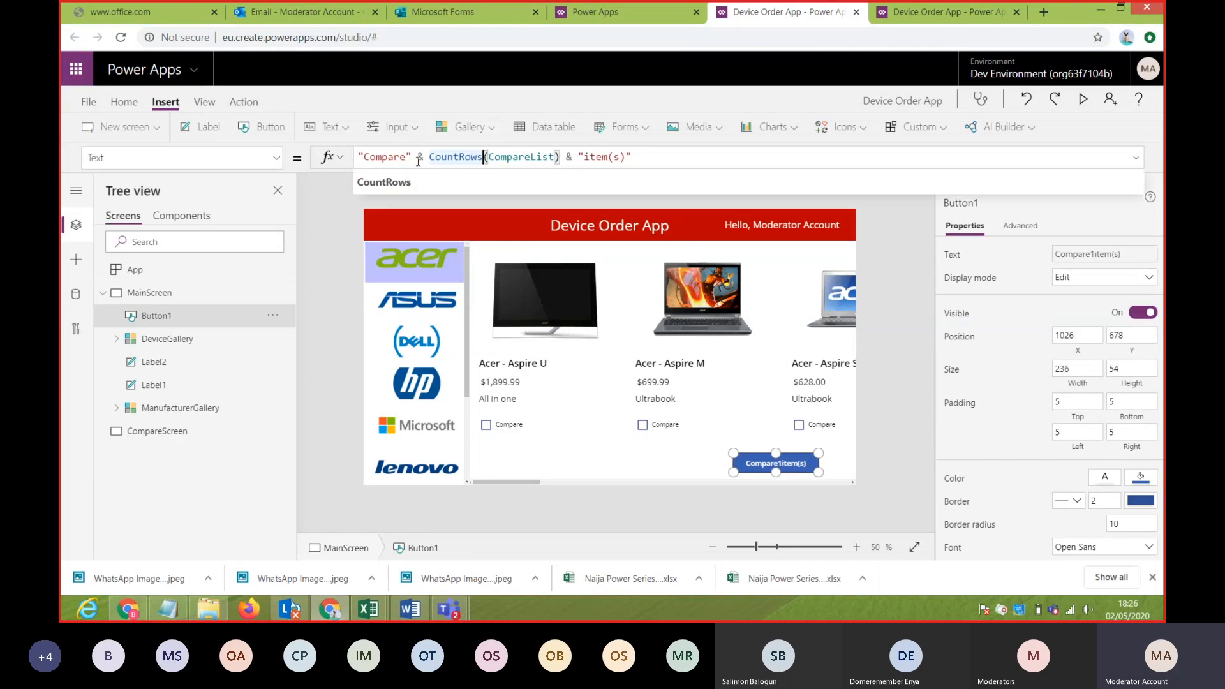
{"action": "left_click", "coordinate": [424, 157]}
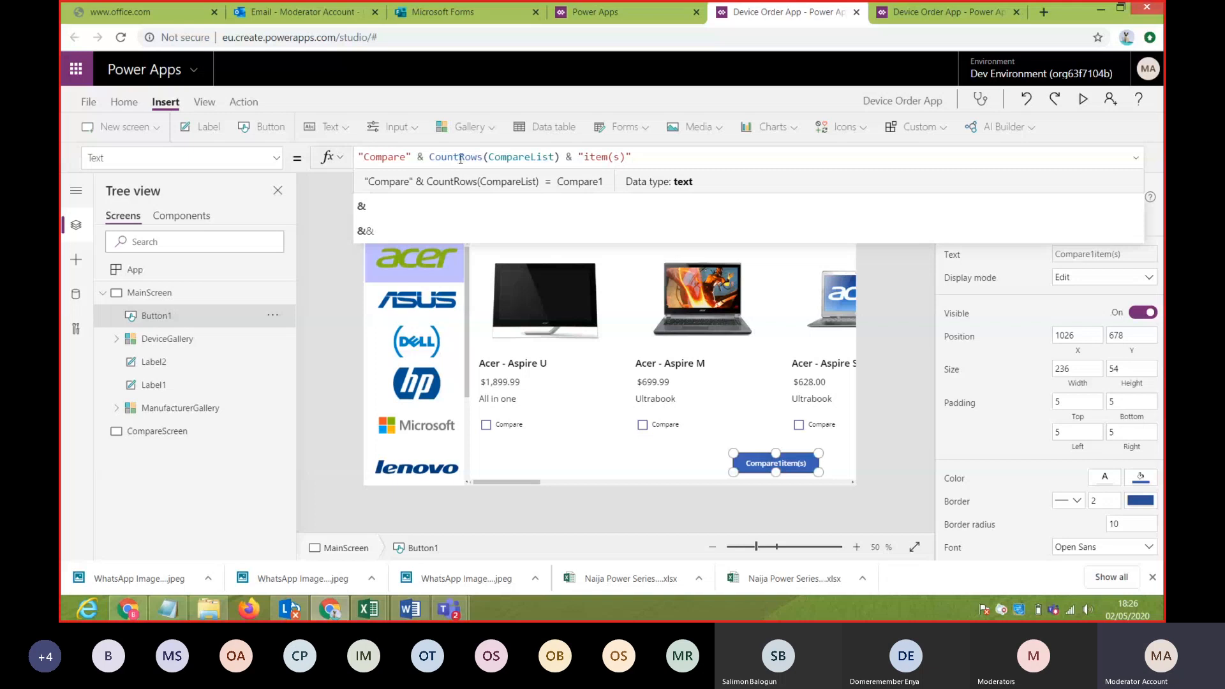
{"action": "left_click", "coordinate": [618, 459]}
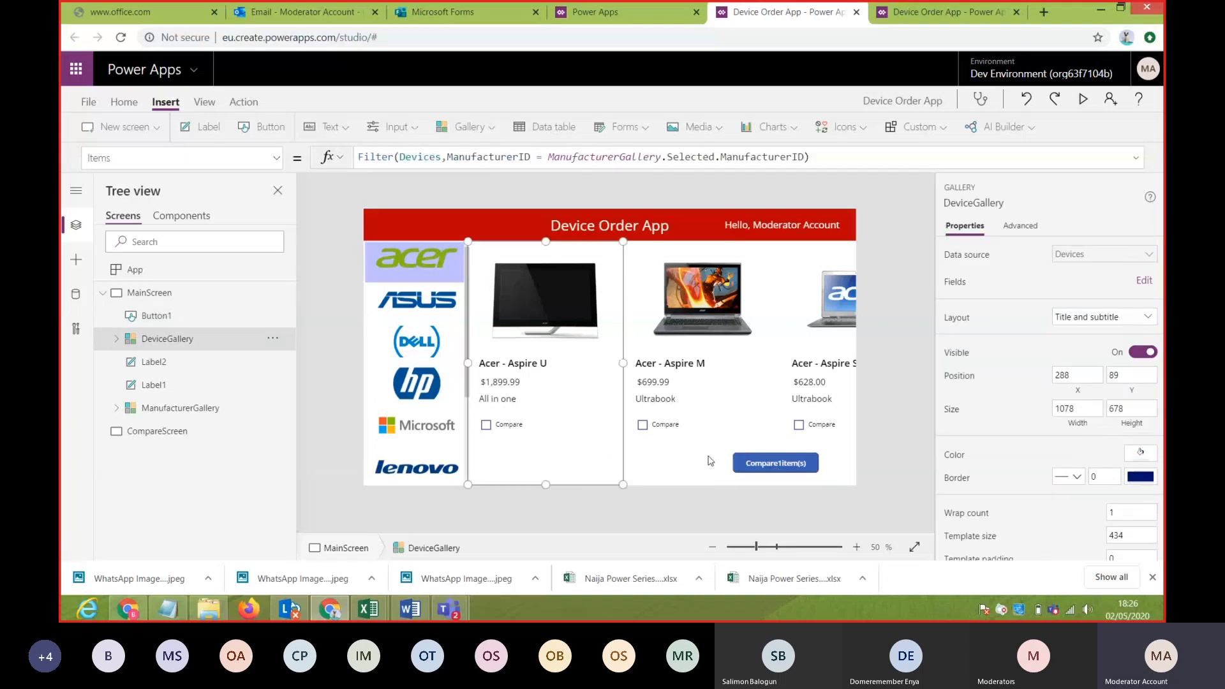
{"action": "left_click", "coordinate": [773, 426]}
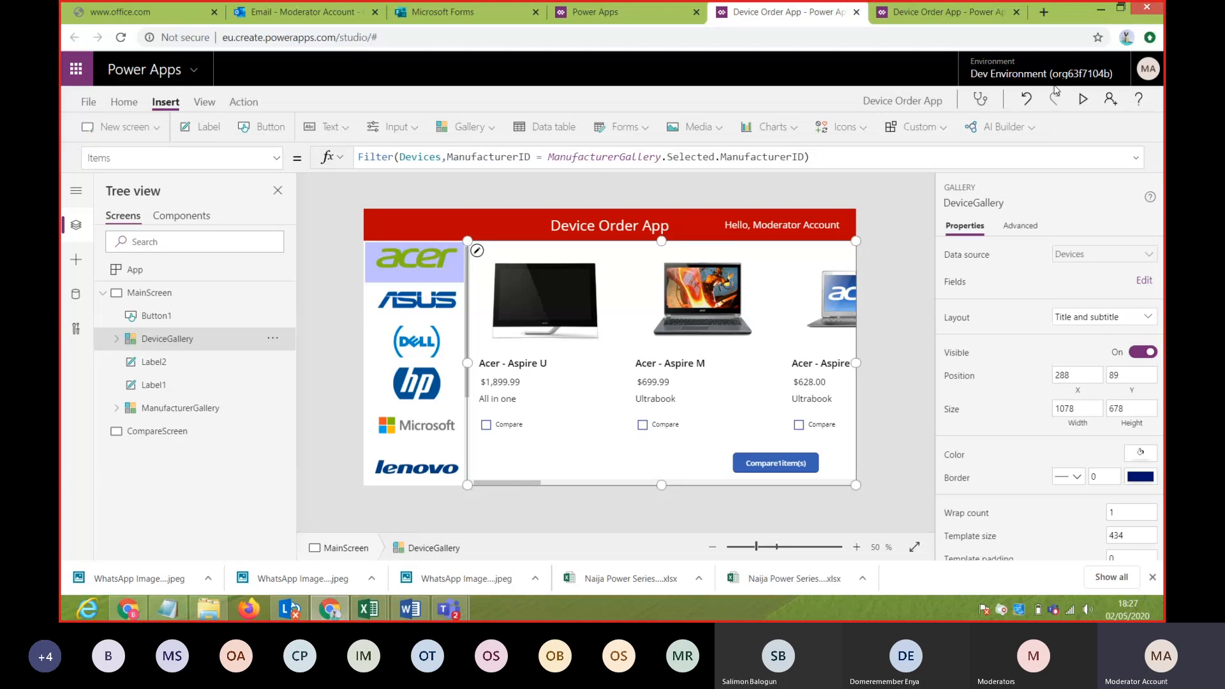
- Preview the app, browse the Asus devices and return to the Acer devices
{"action": "left_click", "coordinate": [1083, 100]}
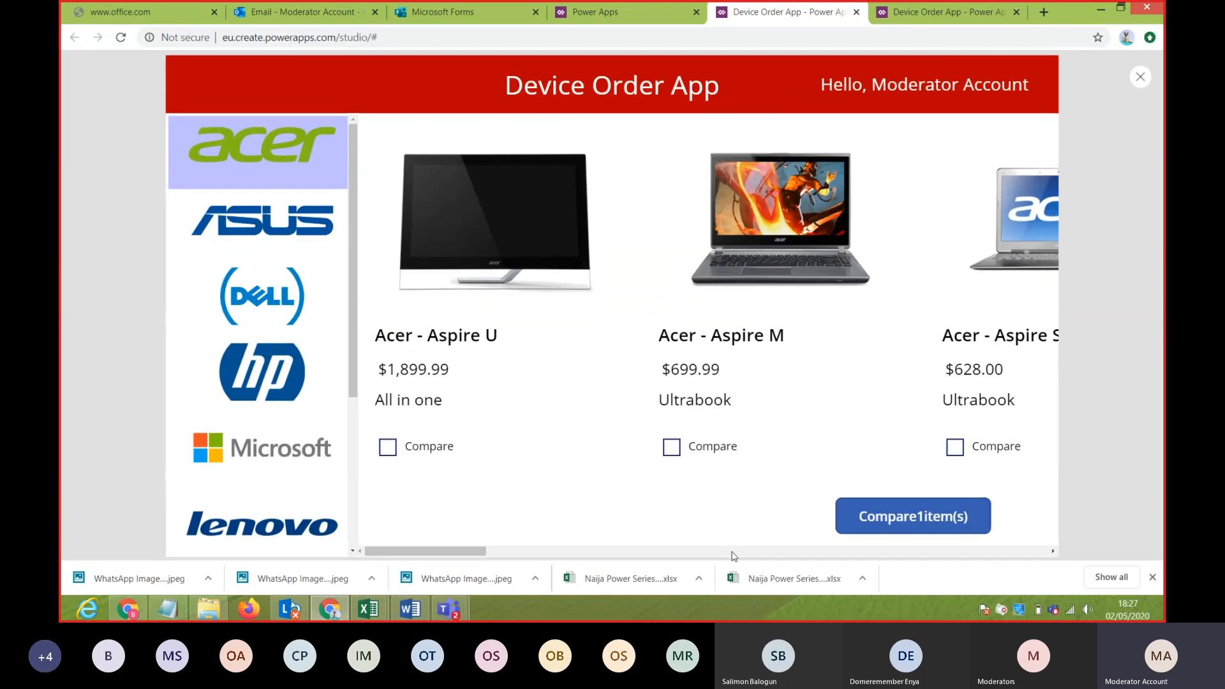
{"action": "left_click_drag", "start_coordinate": [405, 550], "coordinate": [306, 502]}
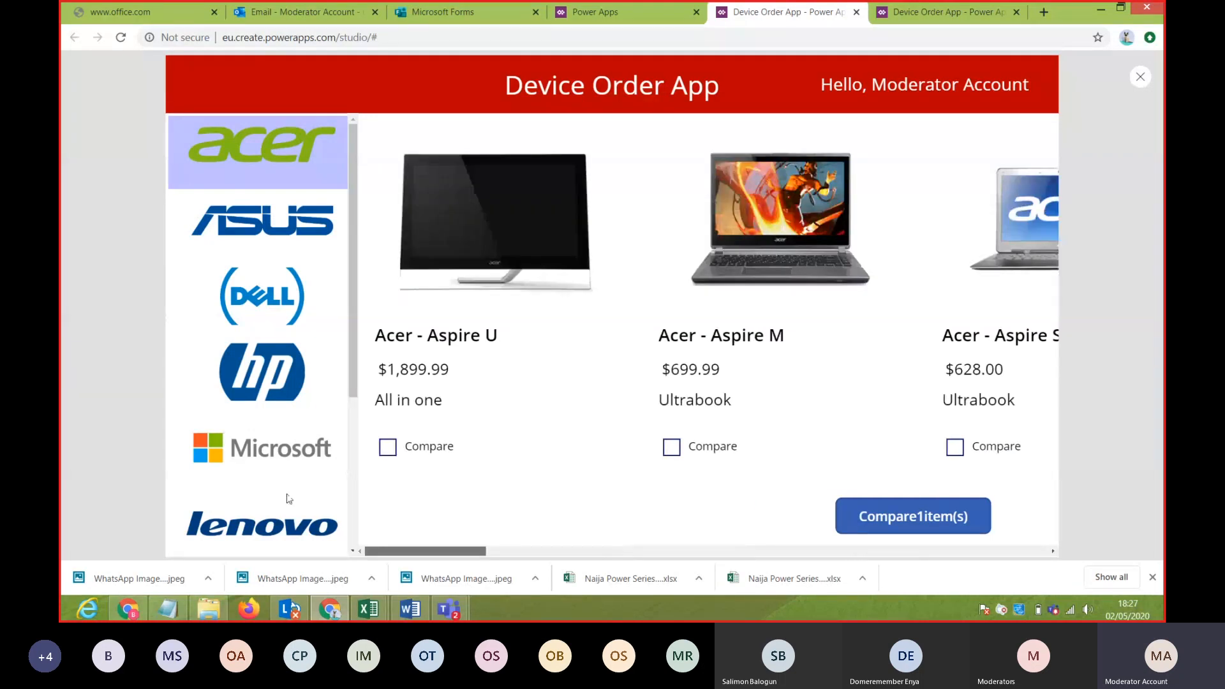
{"action": "left_click", "coordinate": [273, 235]}
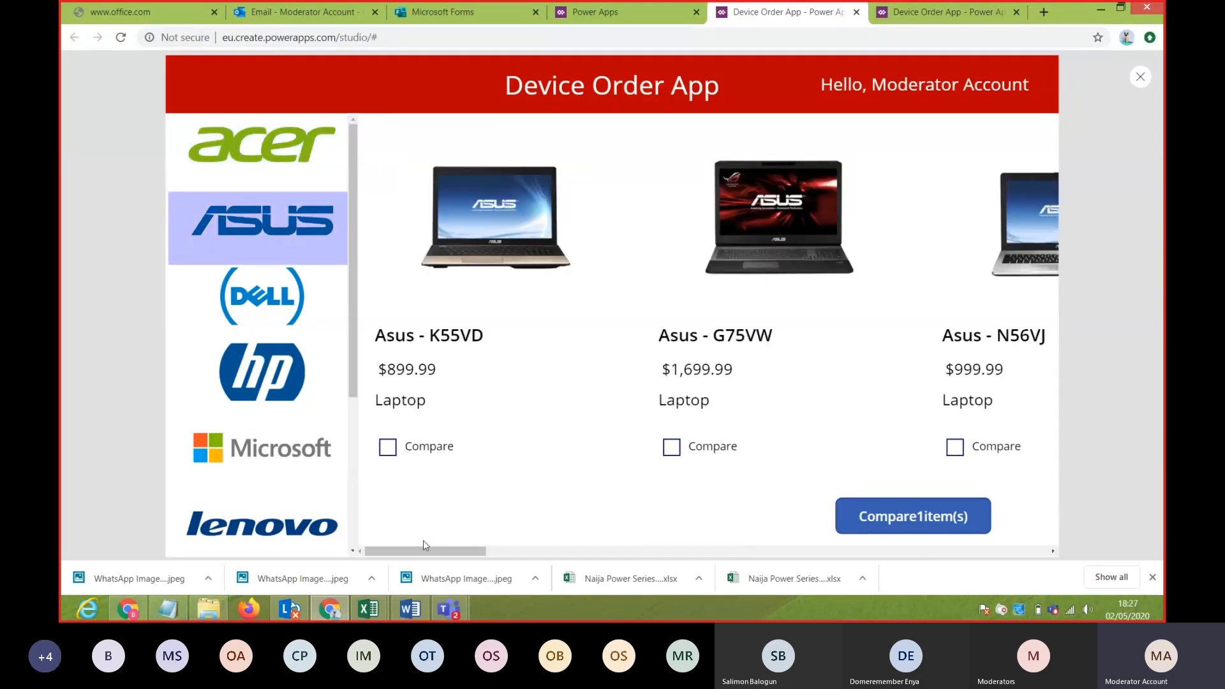
{"action": "left_click_drag", "start_coordinate": [424, 545], "coordinate": [462, 555]}
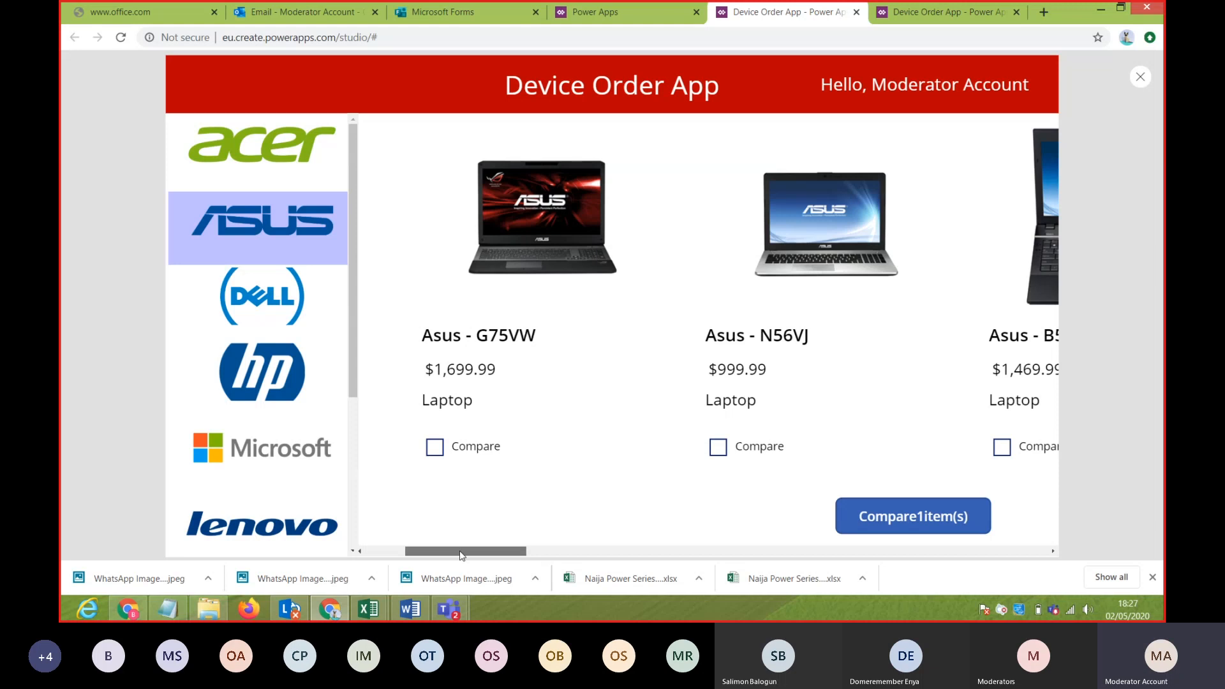
{"action": "left_click_drag", "start_coordinate": [463, 556], "coordinate": [422, 553]}
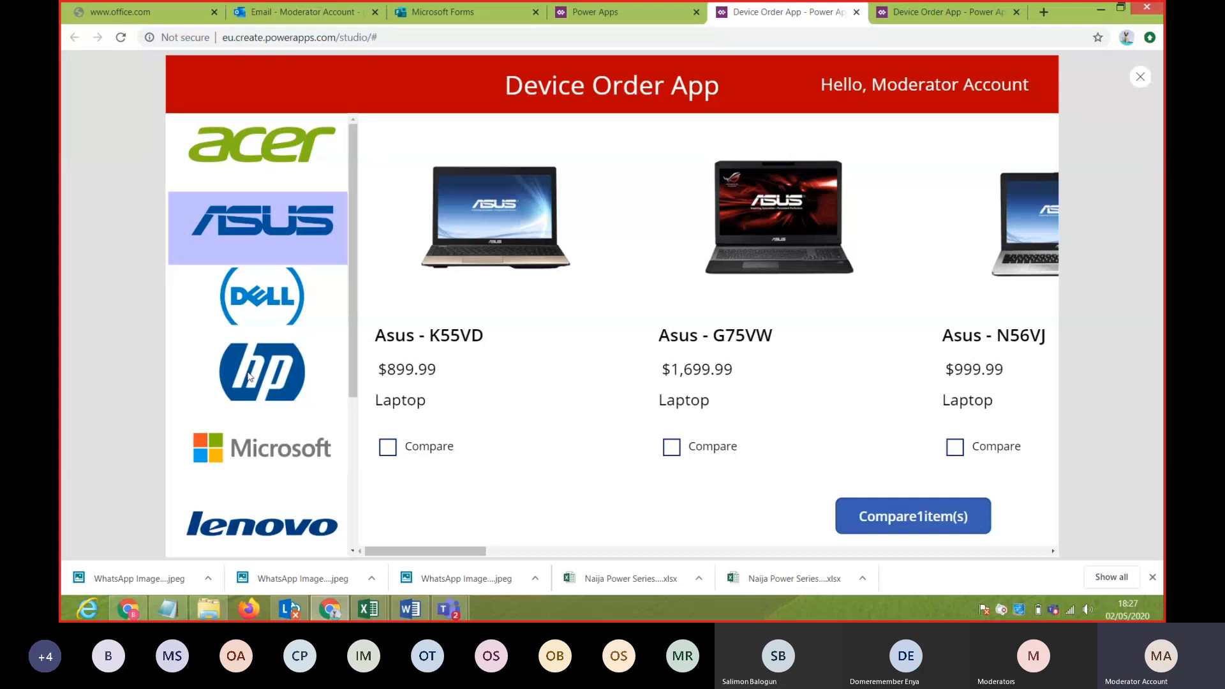
{"action": "left_click", "coordinate": [260, 165]}
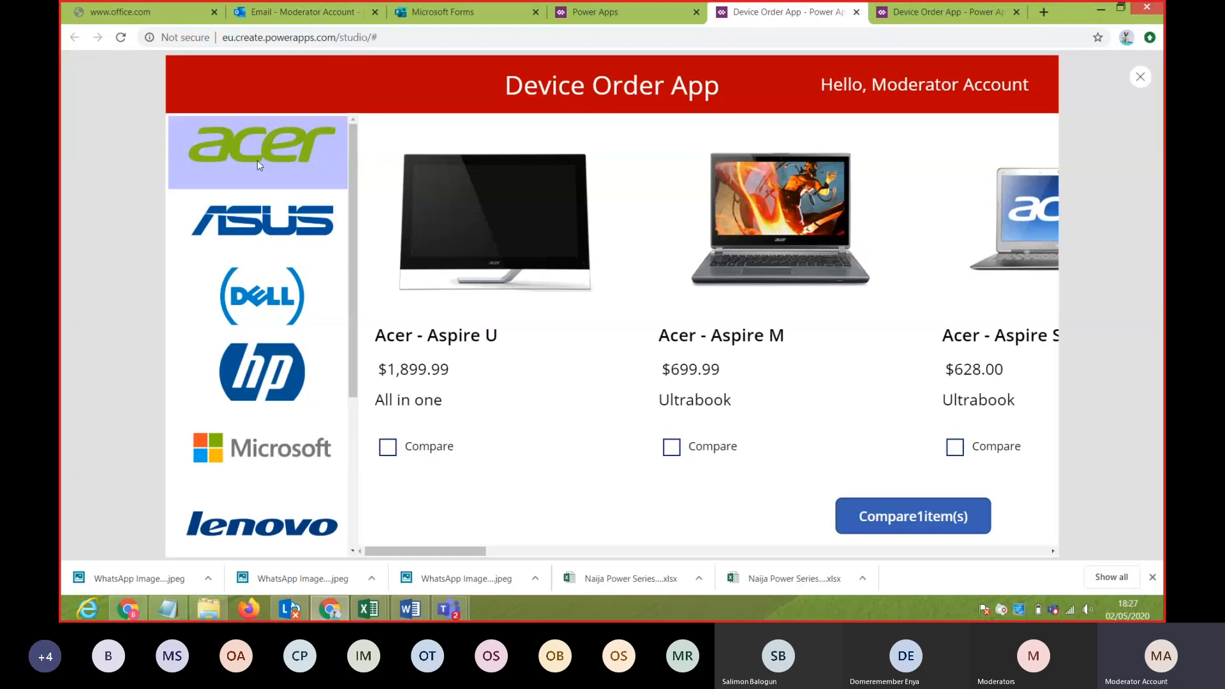
- Mark the first three Acer devices for comparison to test the button's item count, and close the preview
{"action": "left_click", "coordinate": [396, 452]}
{"action": "left_click", "coordinate": [680, 452]}
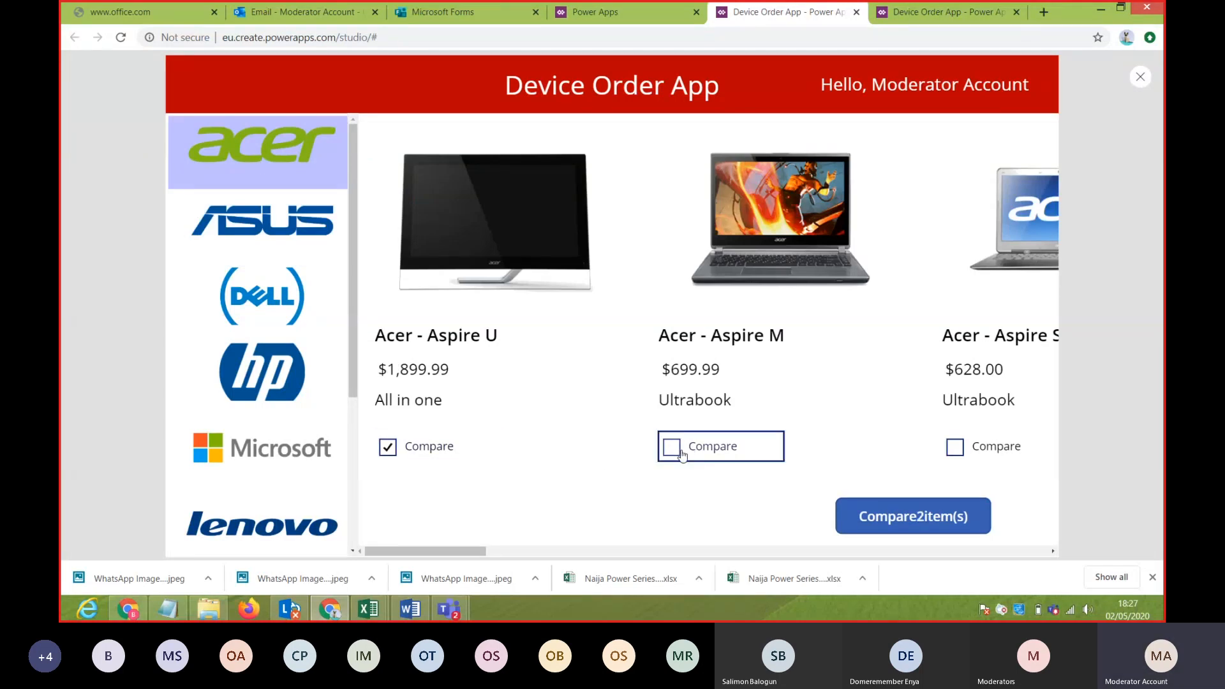
{"action": "left_click", "coordinate": [679, 452]}
{"action": "left_click", "coordinate": [957, 451]}
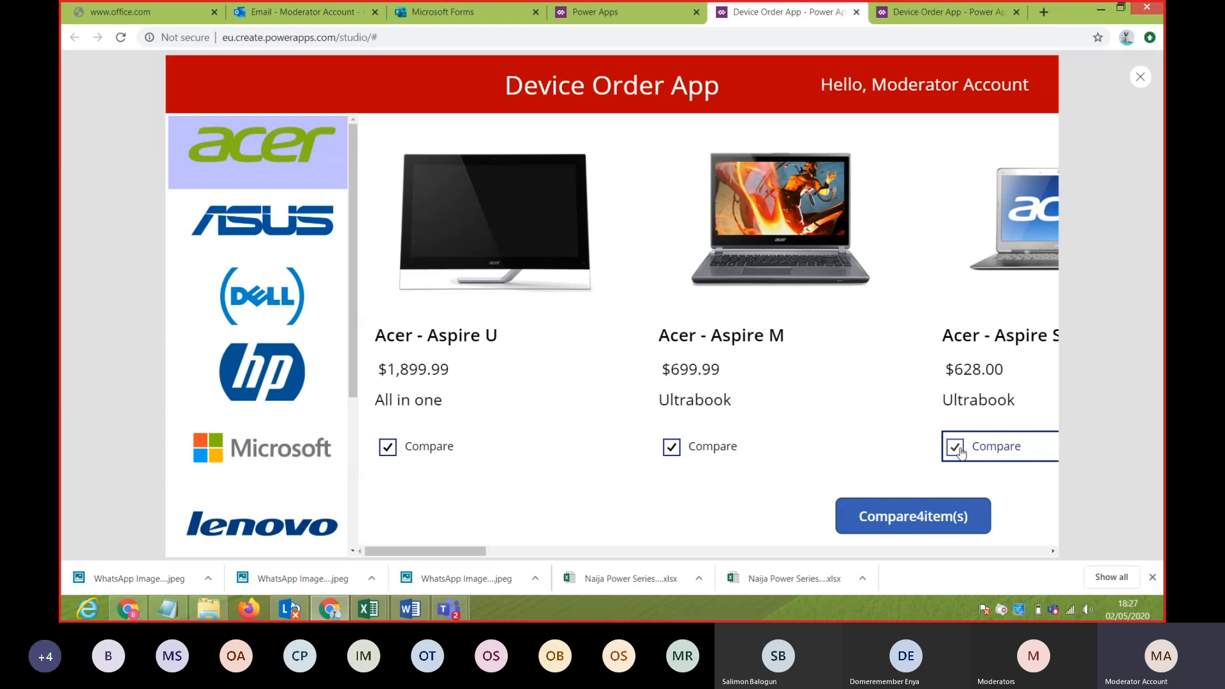
{"action": "left_click", "coordinate": [1140, 78]}
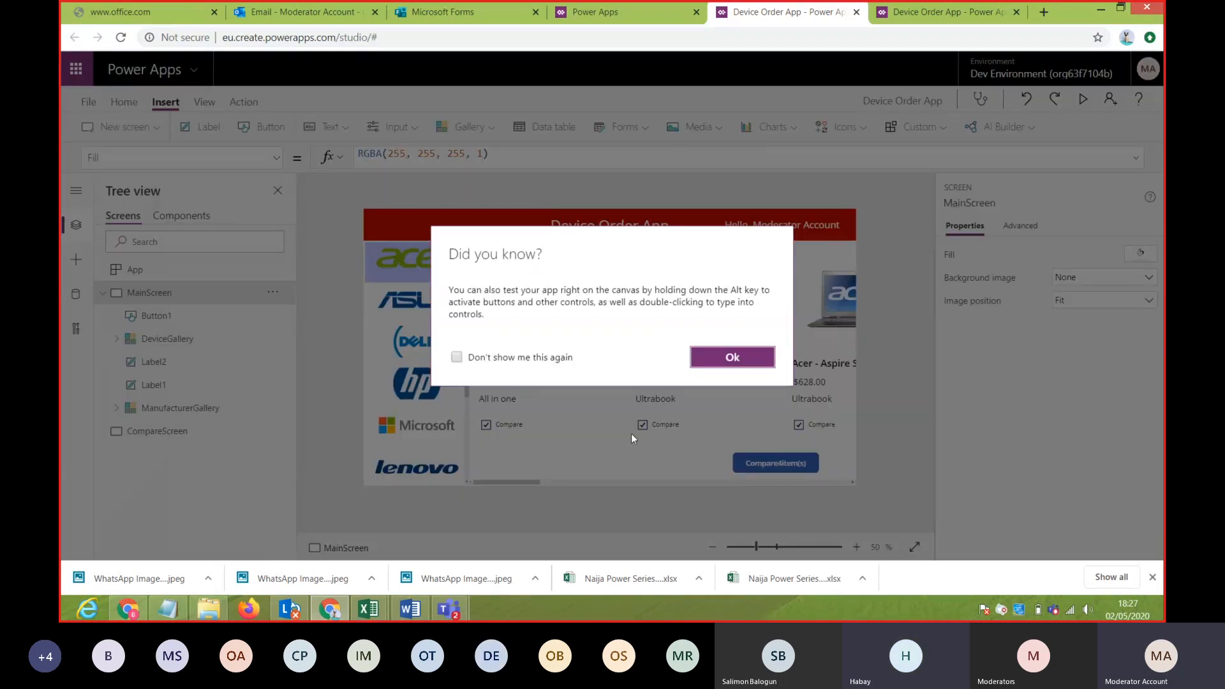
- Dismiss the canvas testing tip and clear the existing DisplayMode formula of the compare button
{"action": "left_click", "coordinate": [731, 358]}
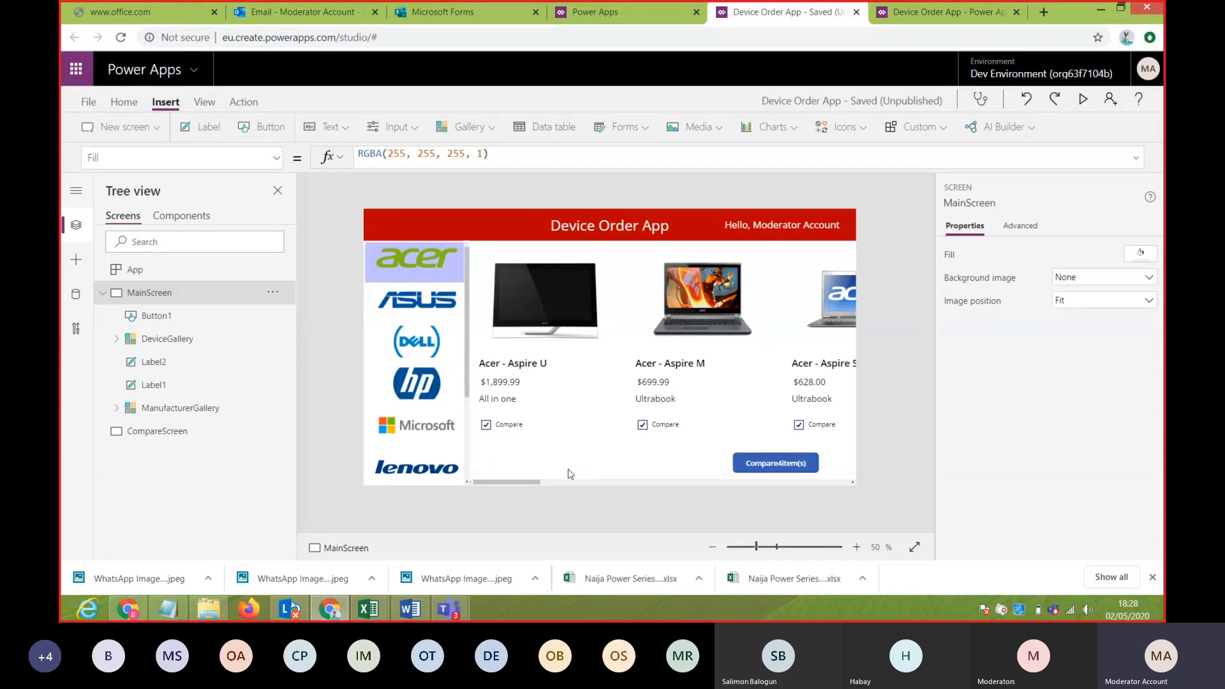
{"action": "left_click", "coordinate": [745, 465]}
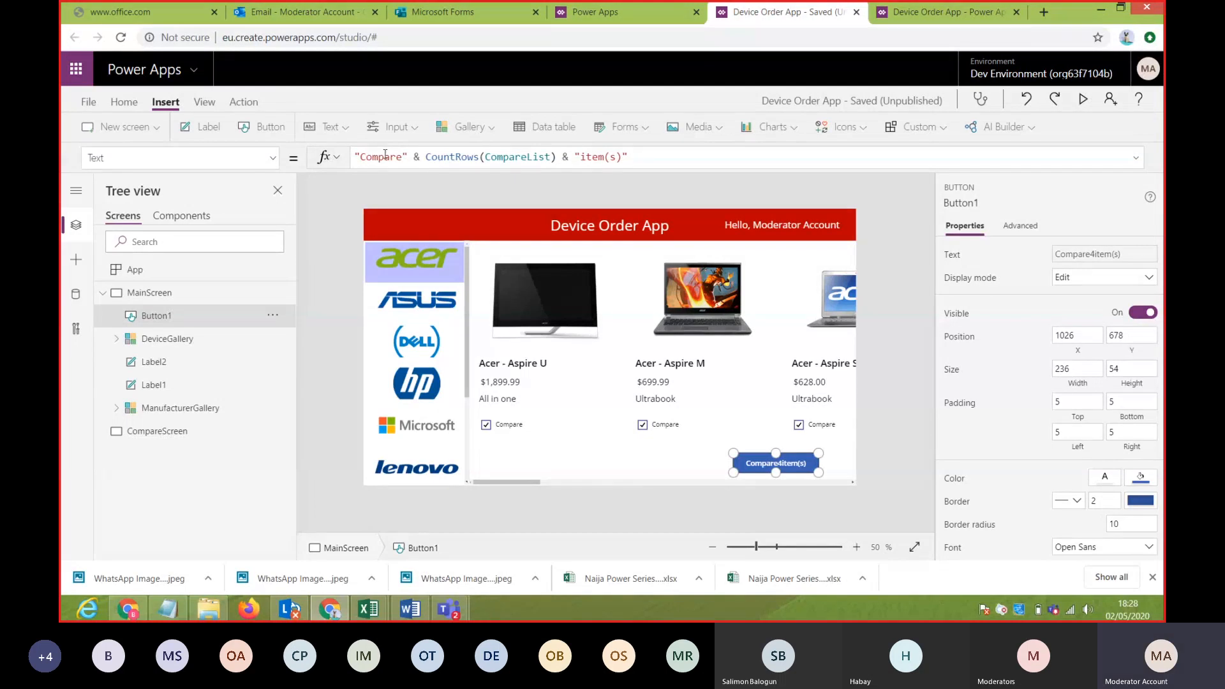
{"action": "left_click", "coordinate": [273, 162]}
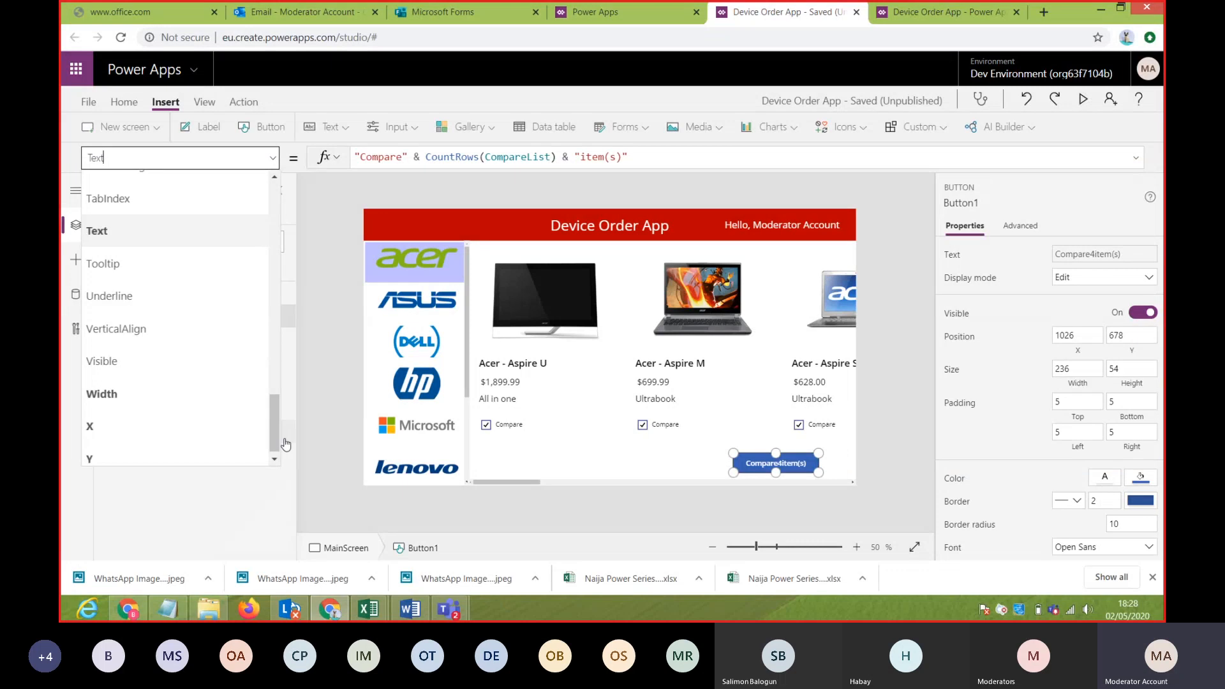
{"action": "left_click_drag", "start_coordinate": [274, 435], "coordinate": [278, 258]}
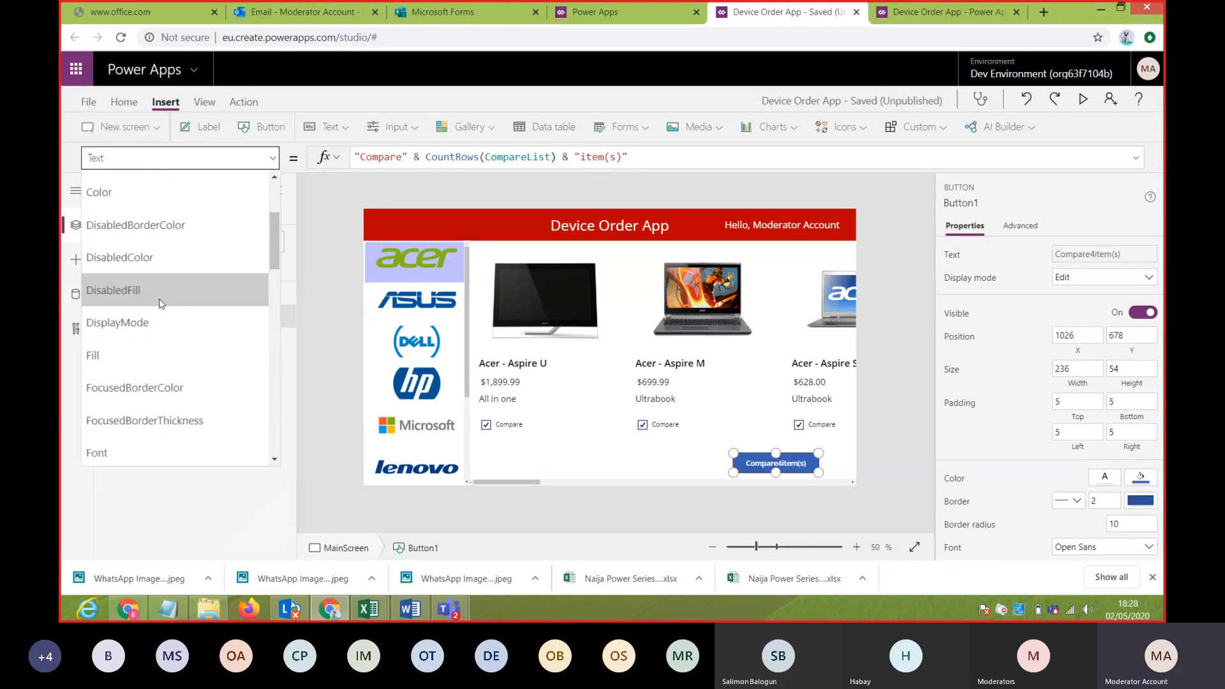
{"action": "left_click", "coordinate": [197, 329]}
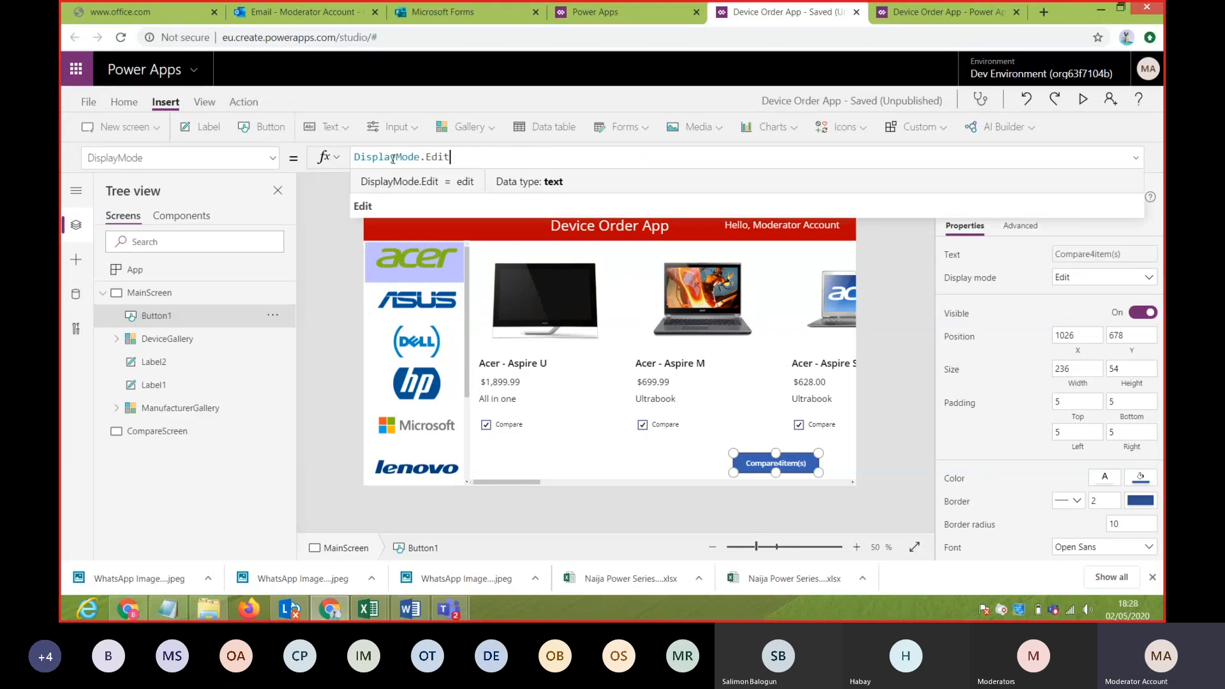
{"action": "key", "text": "BackSpace"}
{"action": "key", "text": "BackSpace"}
{"action": "key", "text": "BackSpace"}
{"action": "key", "text": "BackSpace"}
{"action": "key", "text": "BackSpace"}
{"action": "key", "text": "BackSpace"}
{"action": "key", "text": "BackSpace"}
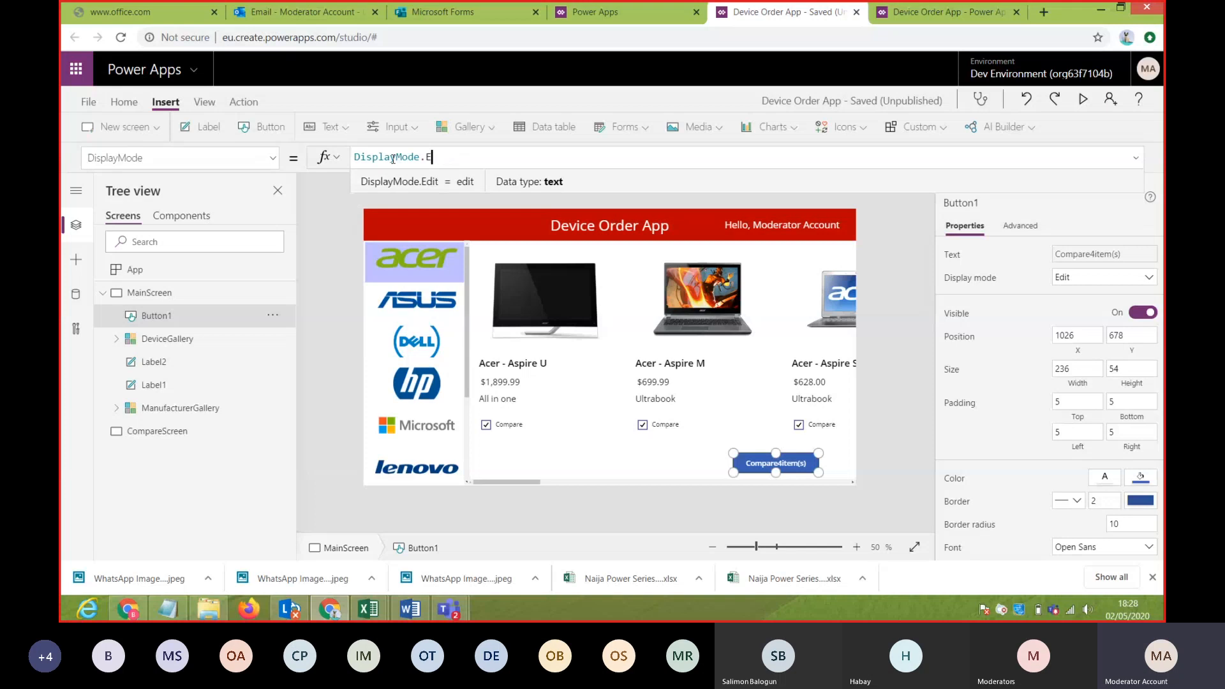
{"action": "key", "text": "BackSpace"}
{"action": "key", "text": "BackSpace"}
{"action": "key", "text": "BackSpace"}
{"action": "key", "text": "BackSpace"}
{"action": "key", "text": "BackSpace"}
{"action": "key", "text": "BackSpace"}
{"action": "key", "text": "BackSpace"}
{"action": "key", "text": "BackSpace"}
{"action": "key", "text": "BackSpace"}
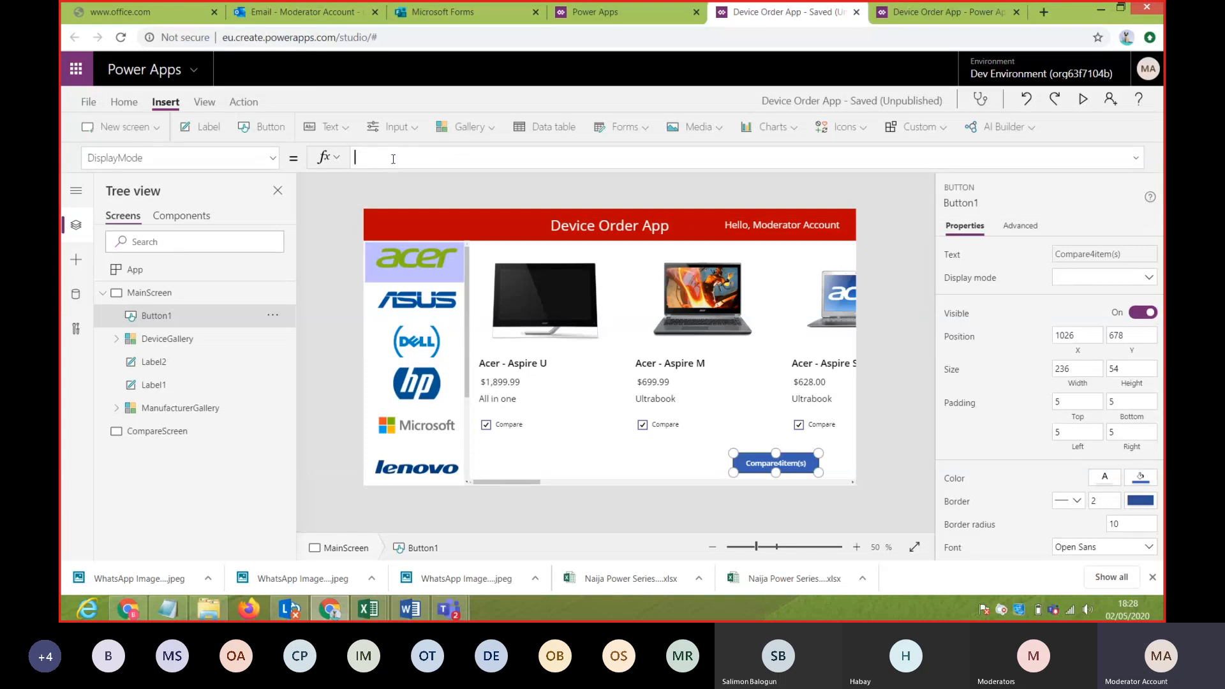
- Begin the compare button's DisplayMode formula with the condition If(CountRows(CompareList) > 0, including the comma after it
{"action": "type", "text": "If"}
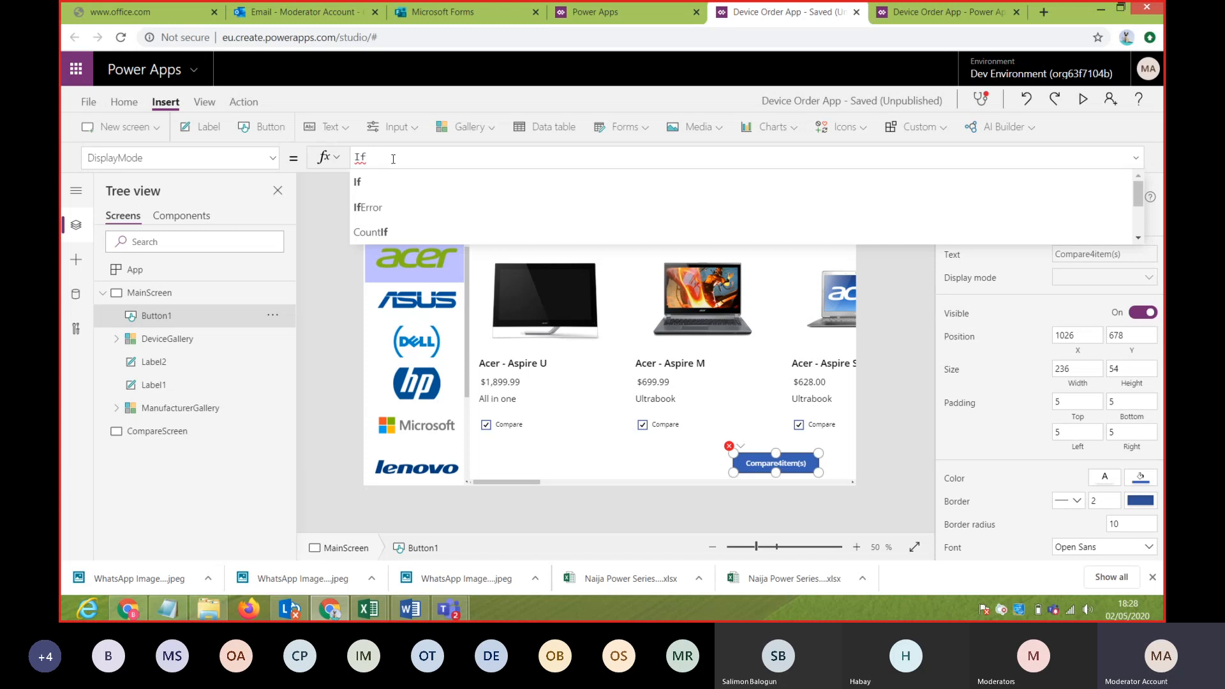
{"action": "type", "text": "("}
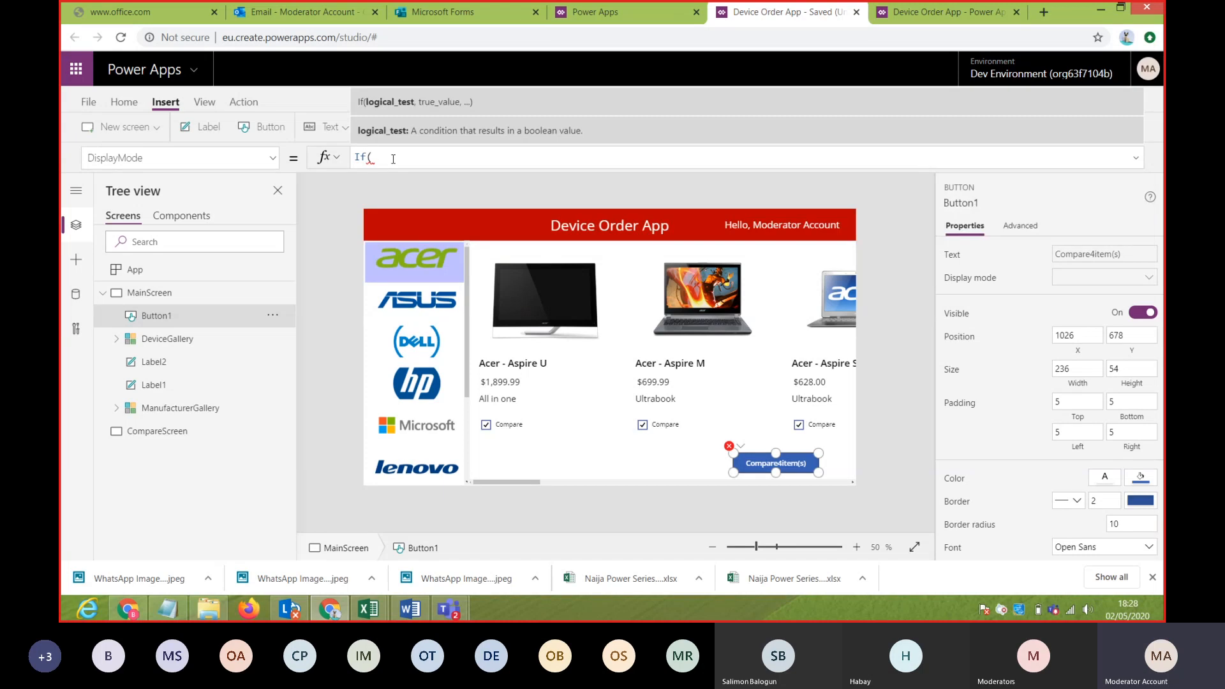
{"action": "type", "text": "Count"}
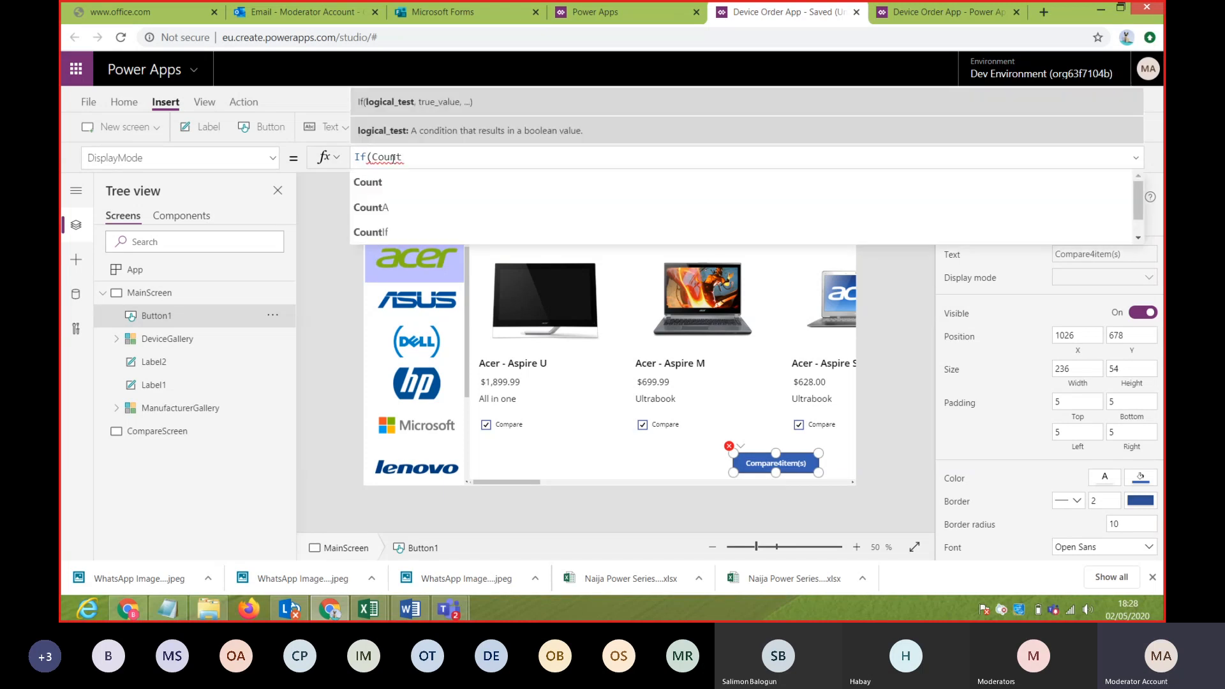
{"action": "type", "text": "Rows("}
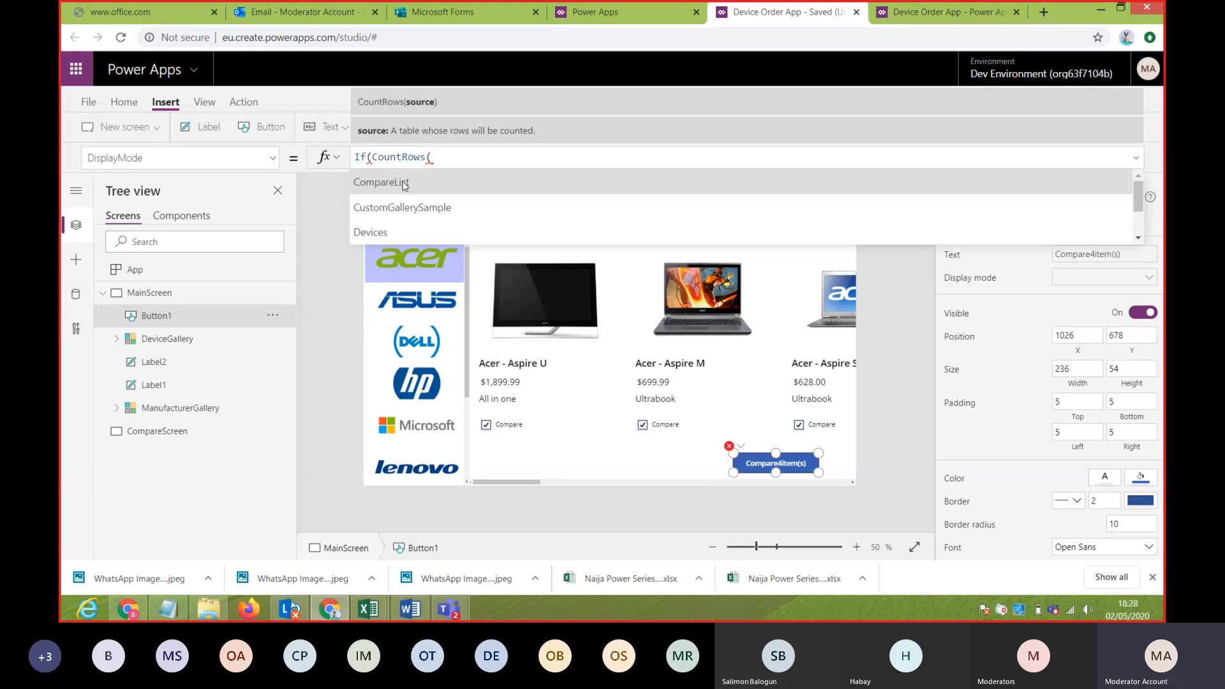
{"action": "type", "text": "Com"}
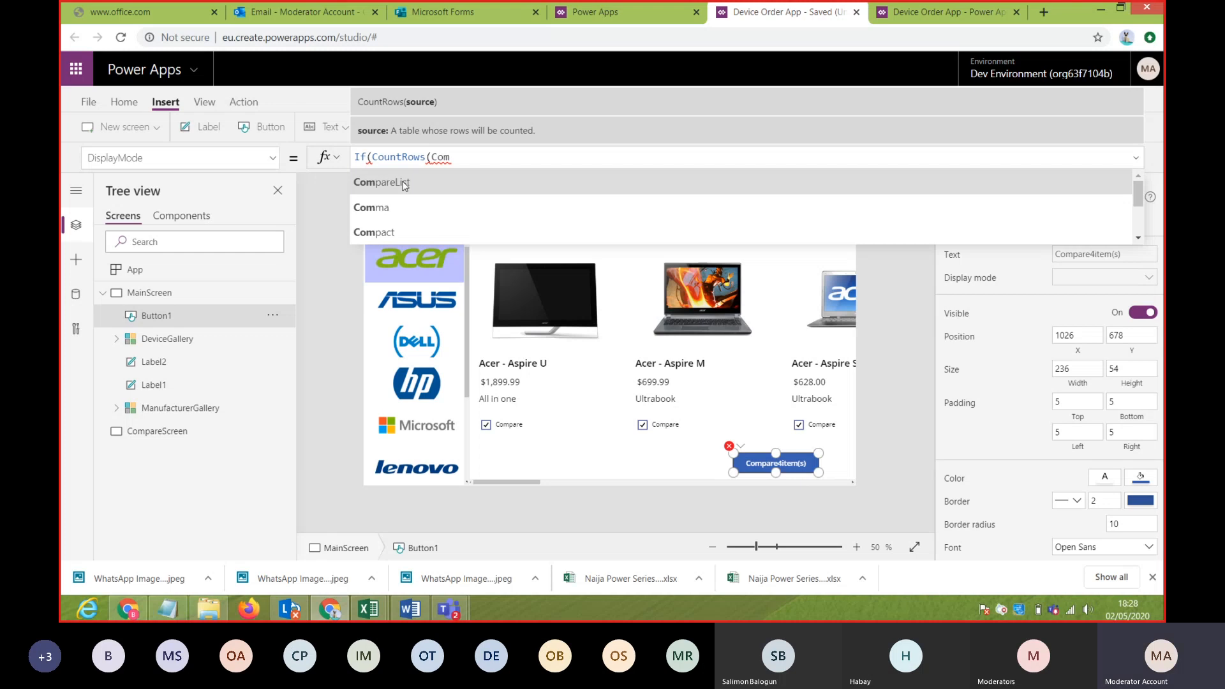
{"action": "left_click", "coordinate": [402, 183]}
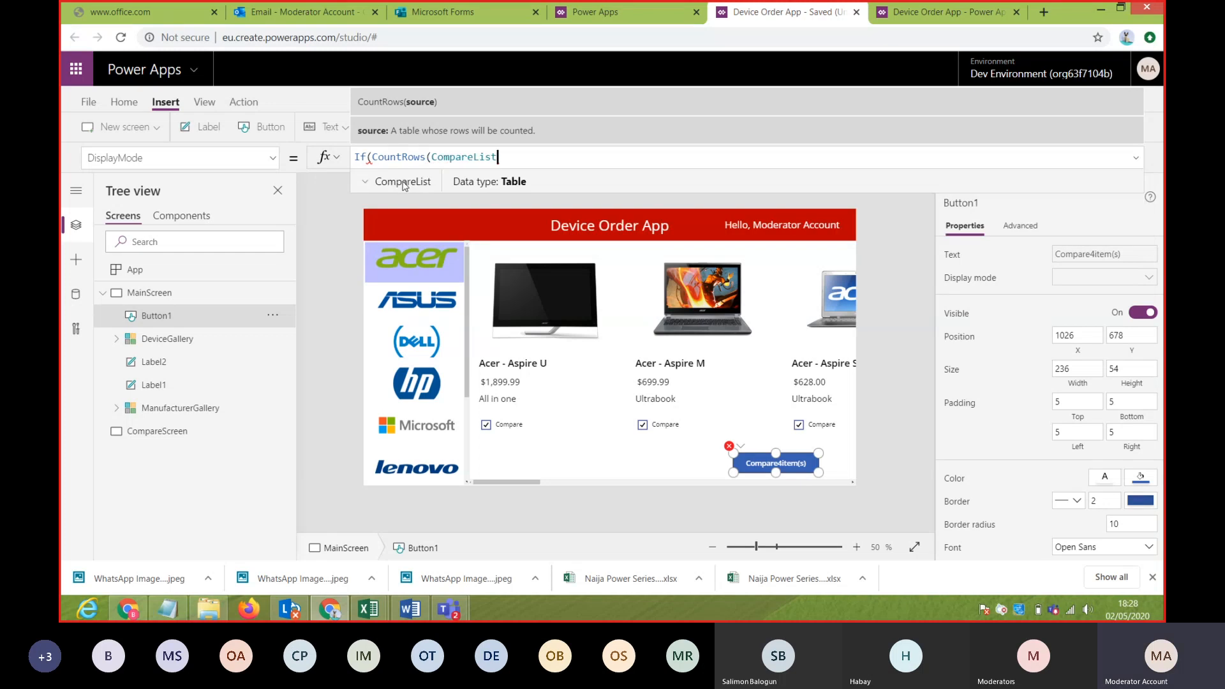
{"action": "type", "text": ") "}
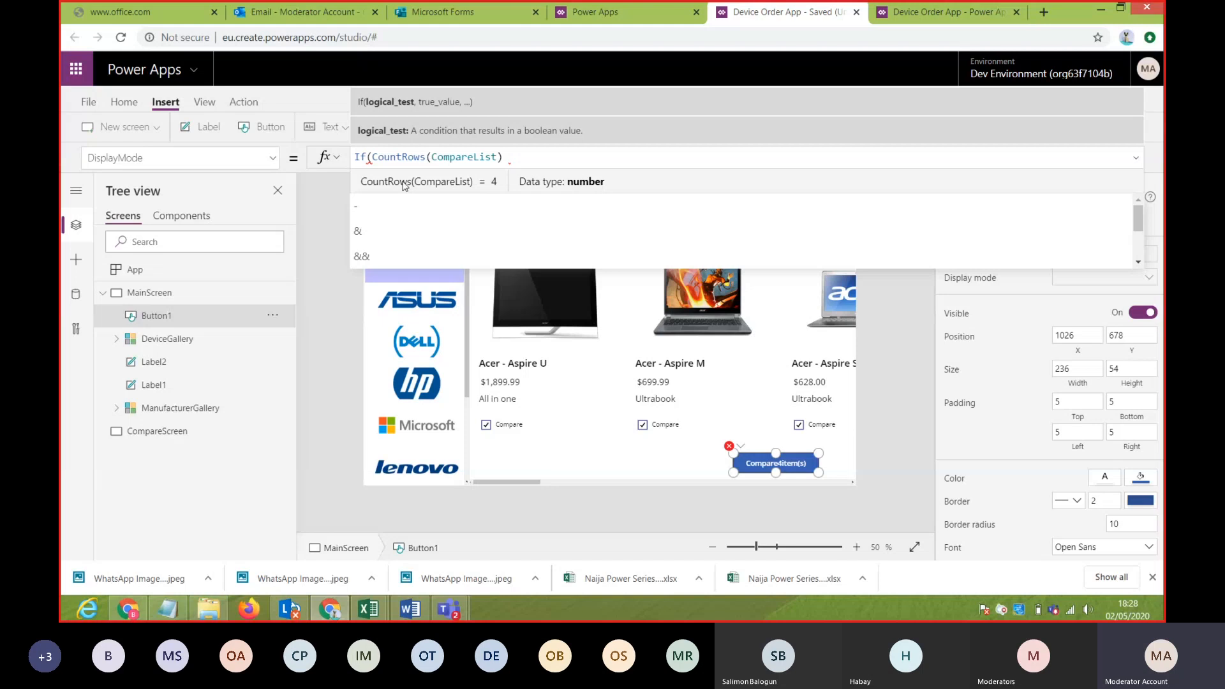
{"action": "type", "text": ">"}
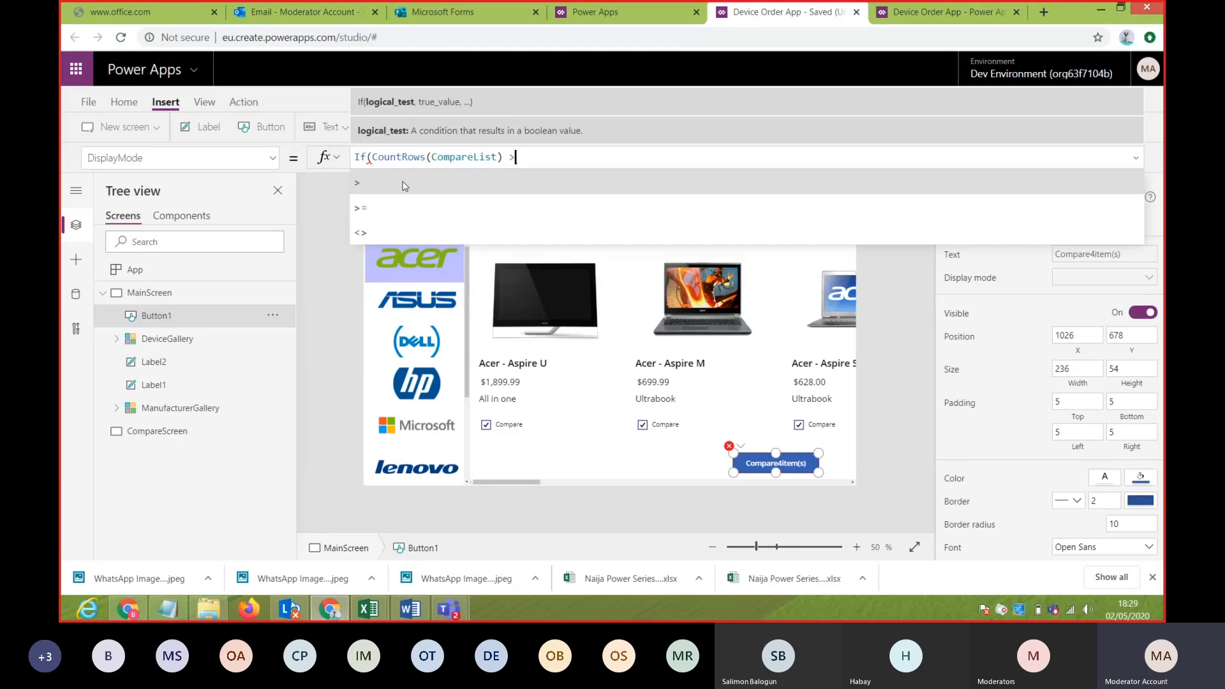
{"action": "type", "text": "0"}
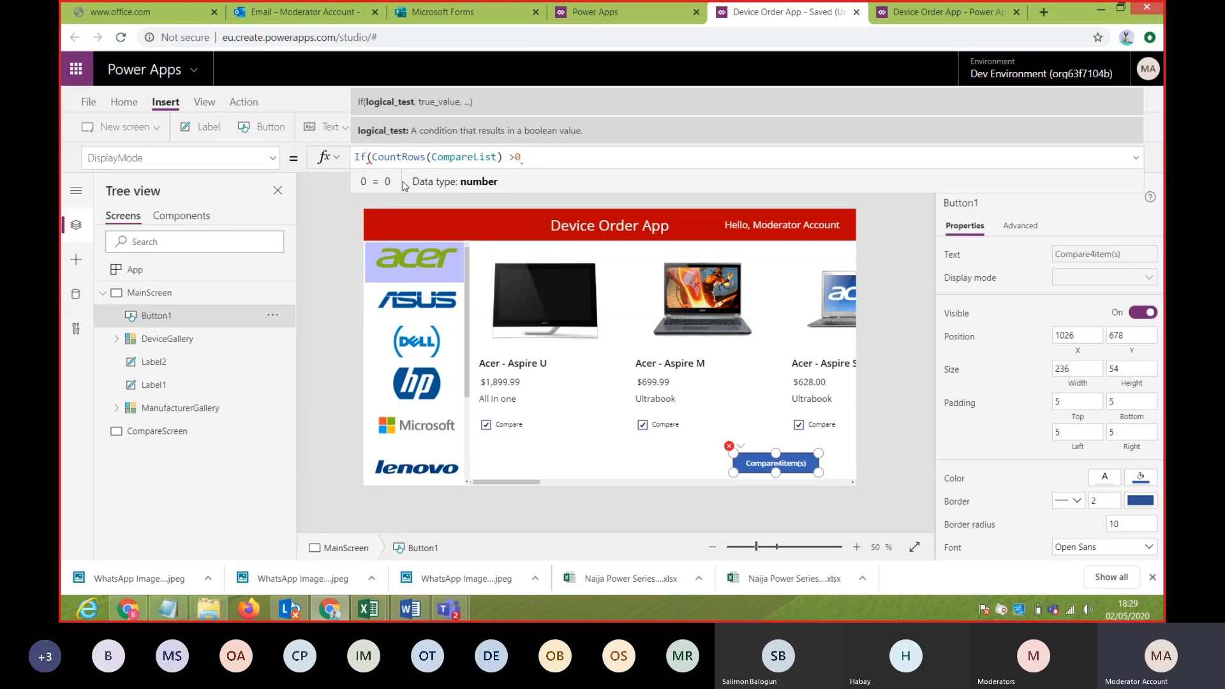
{"action": "left_click", "coordinate": [516, 157]}
{"action": "left_click", "coordinate": [530, 156]}
{"action": "type", "text": ","}
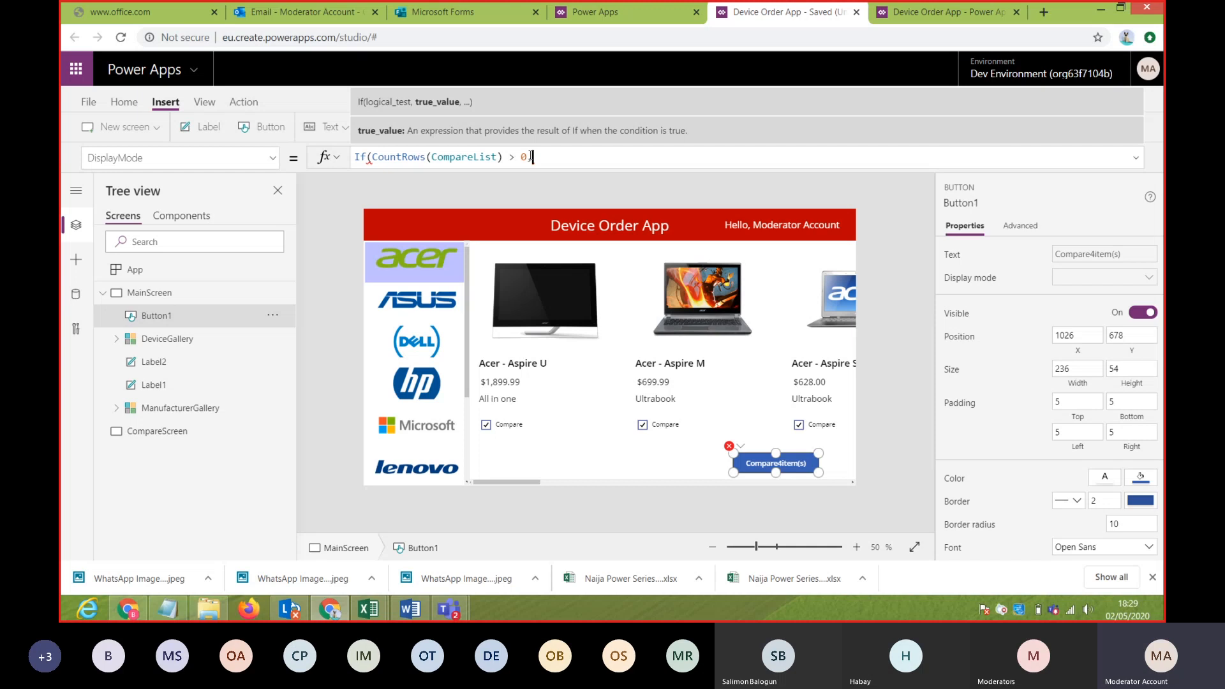
- Add DisplayMode.Edit as the value returned when the condition is true, followed by a comma
{"action": "type", "text": " Dis"}
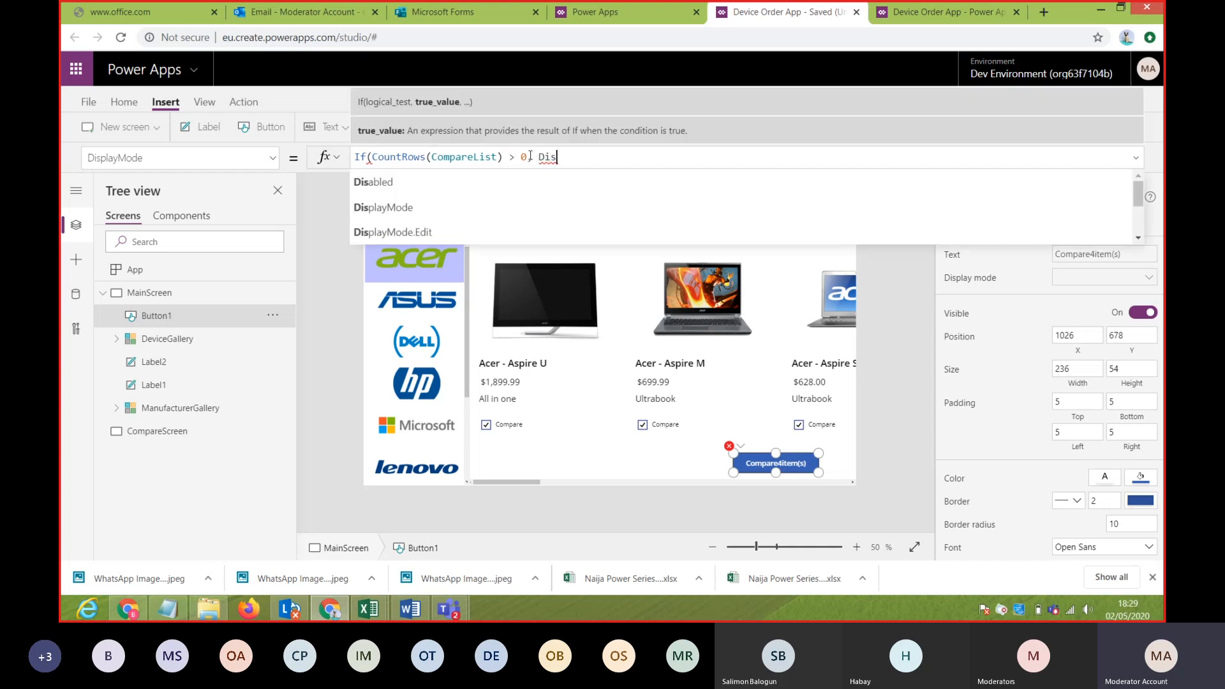
{"action": "type", "text": "play."}
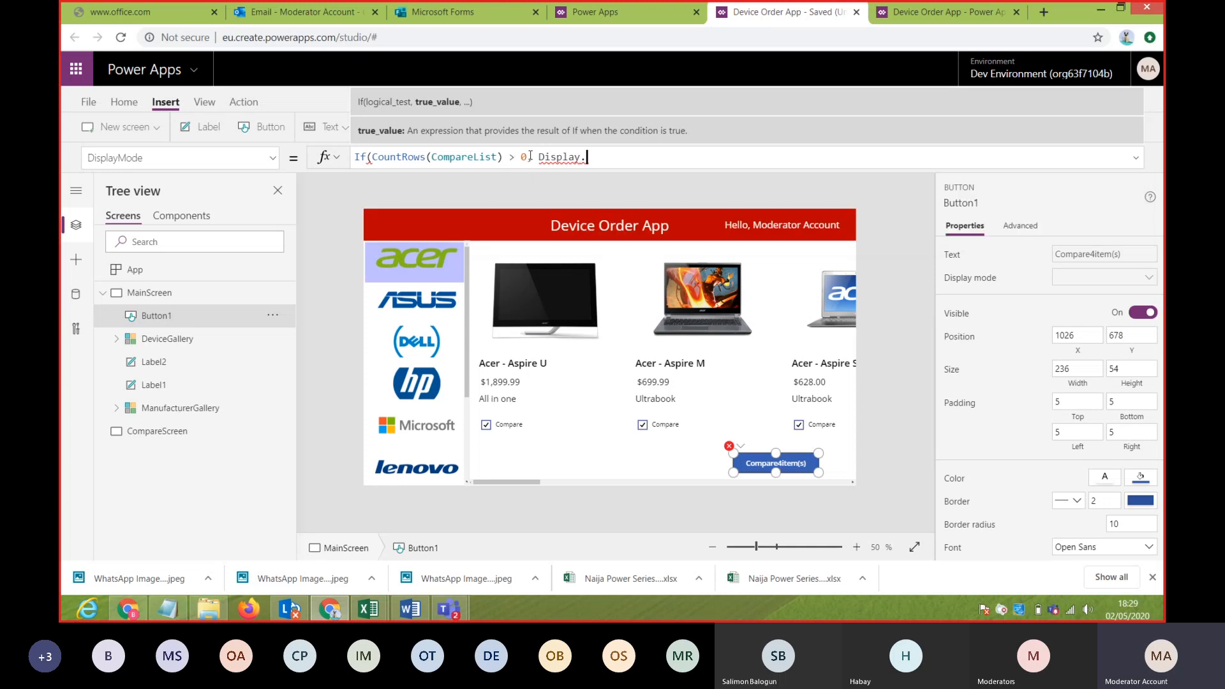
{"action": "key", "text": "BackSpace"}
{"action": "type", "text": "Mode"}
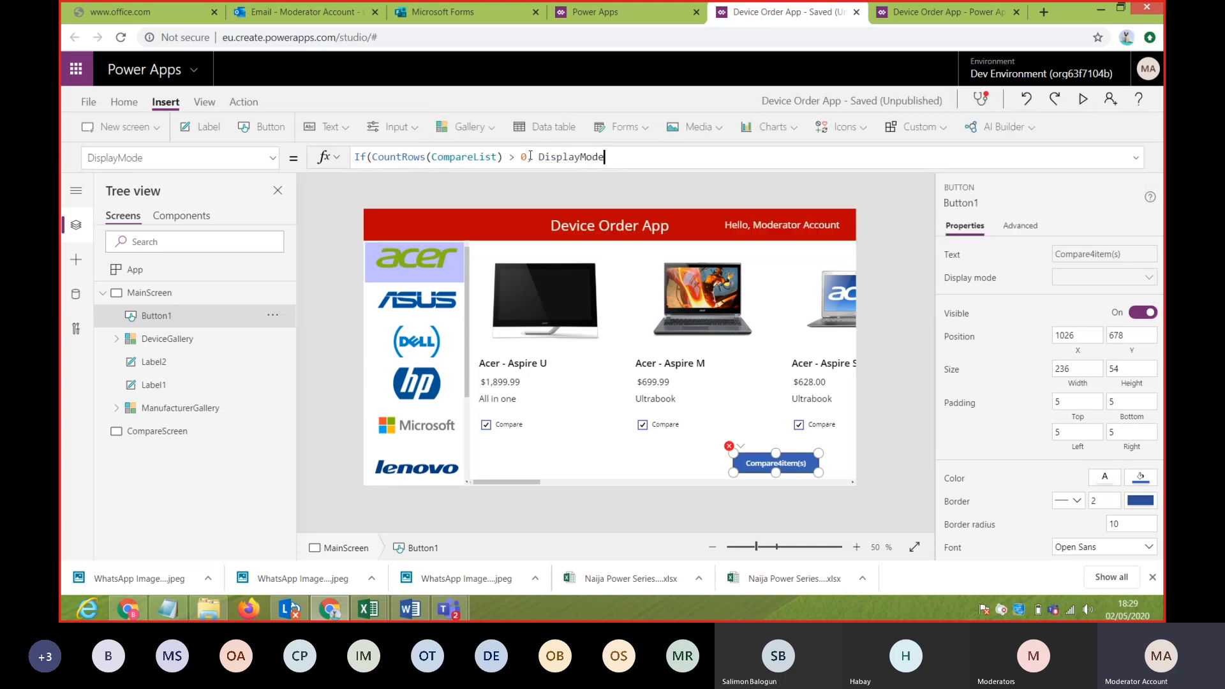
{"action": "type", "text": ".Ed"}
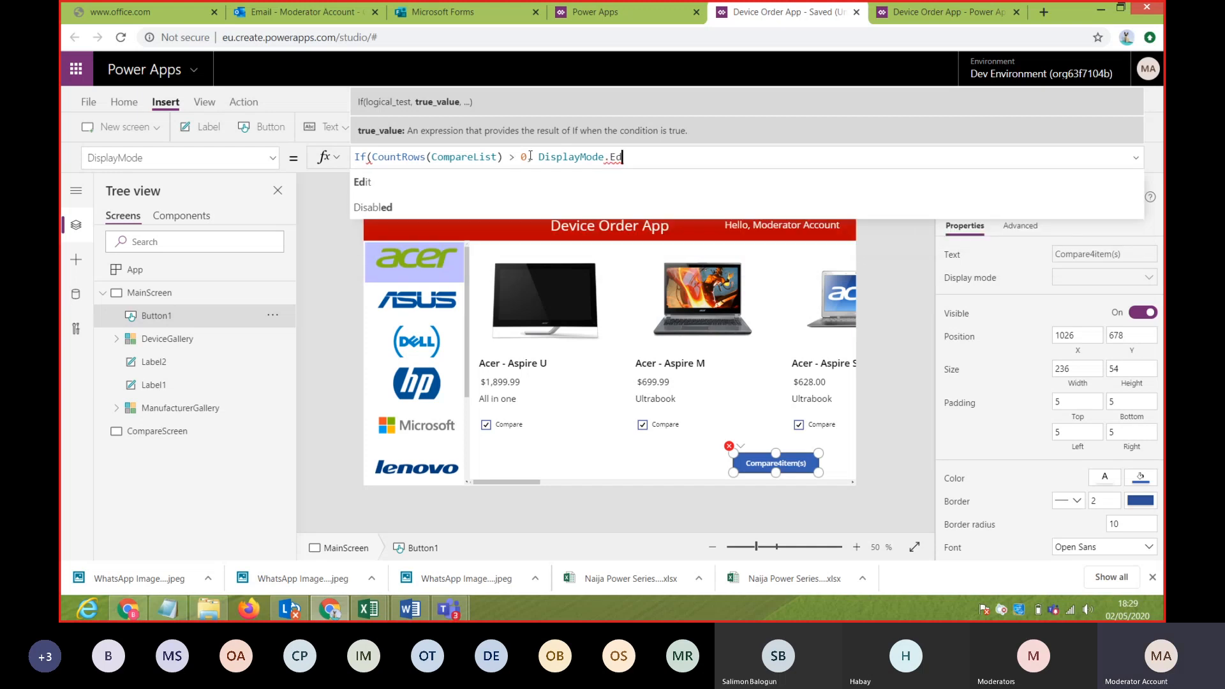
{"action": "type", "text": "it"}
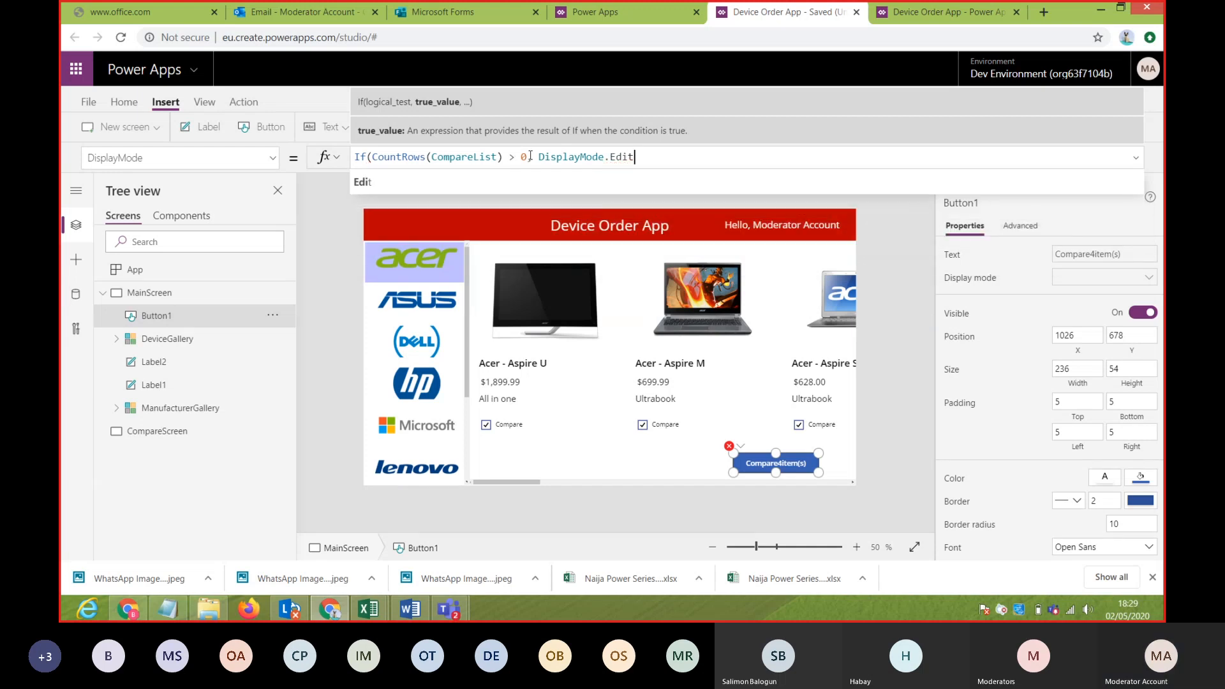
{"action": "type", "text": ","}
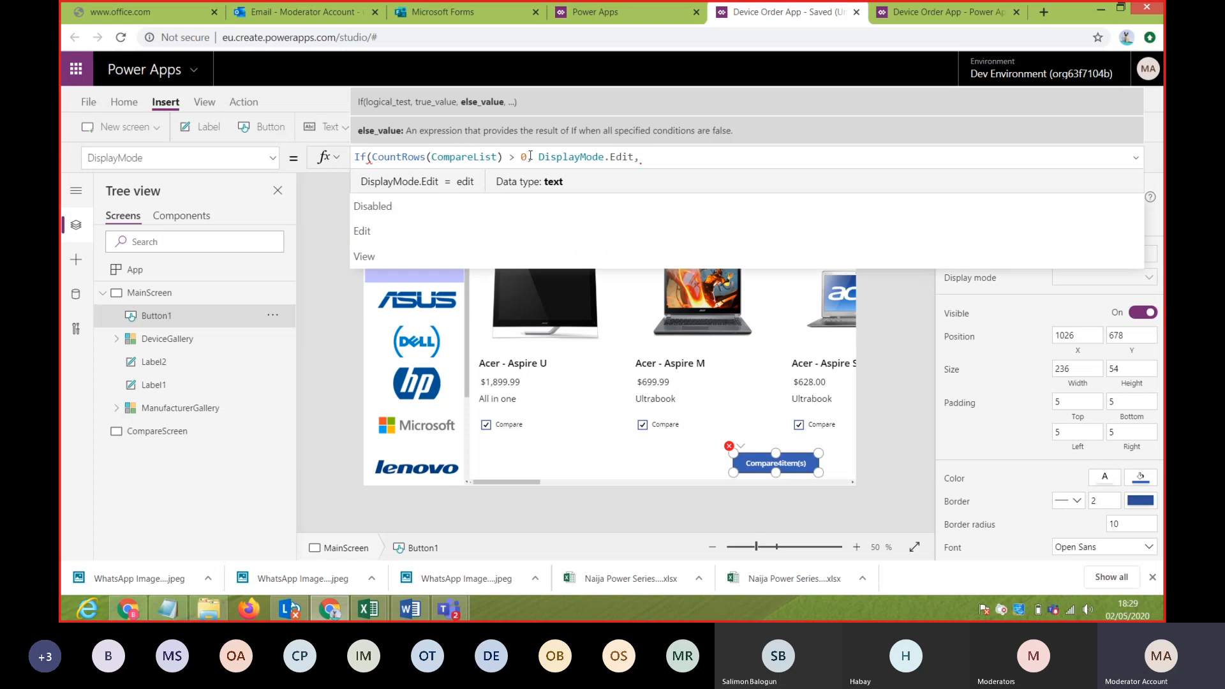
- Add DisplayMode.Disabled as the else value, close the If formula and leave the formula editor
{"action": "type", "text": "DisplayM"}
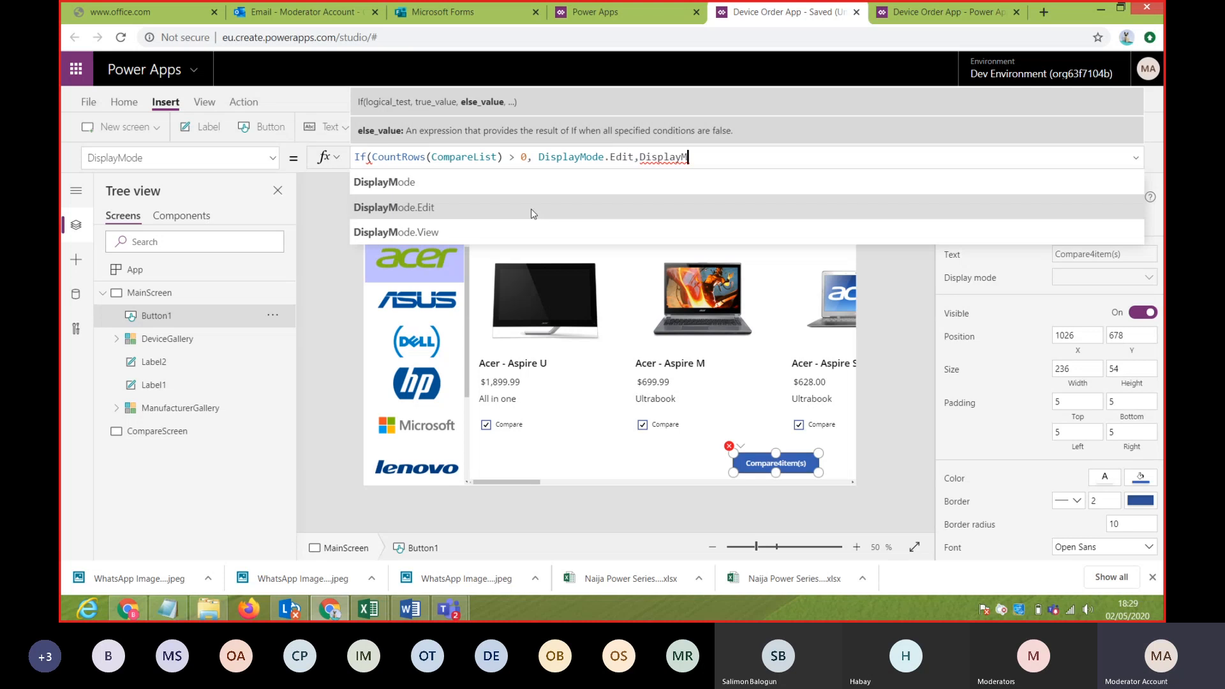
{"action": "left_click", "coordinate": [523, 186]}
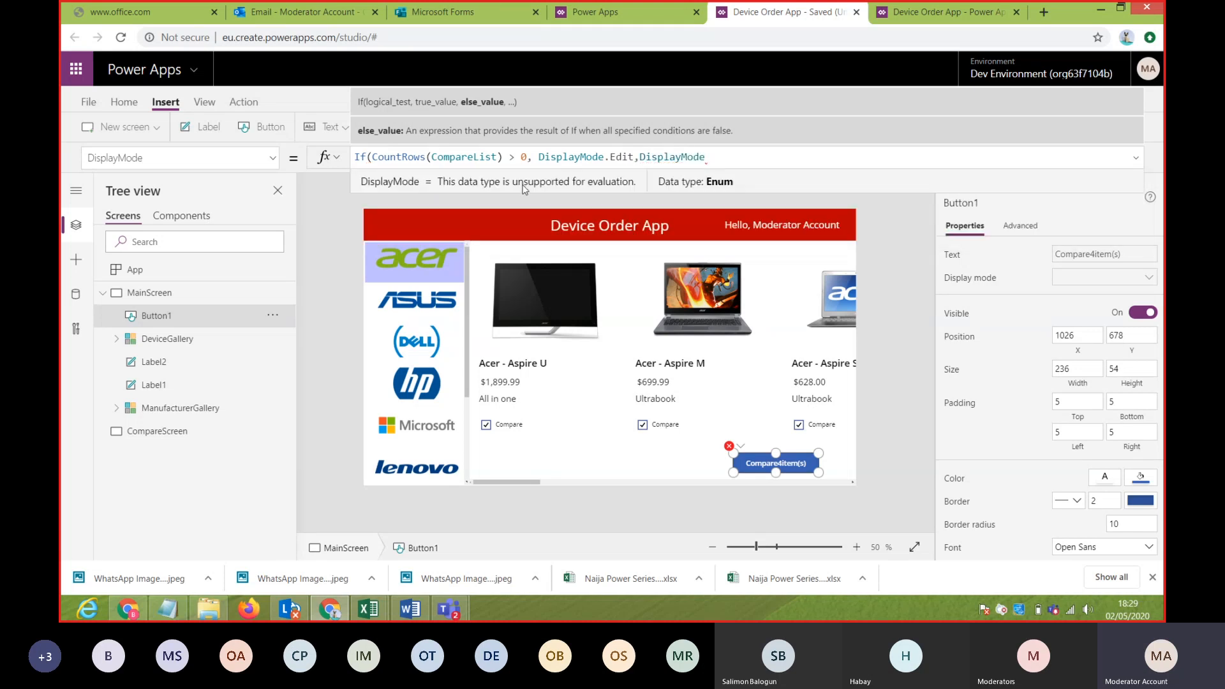
{"action": "type", "text": "."}
{"action": "type", "text": "Disp"}
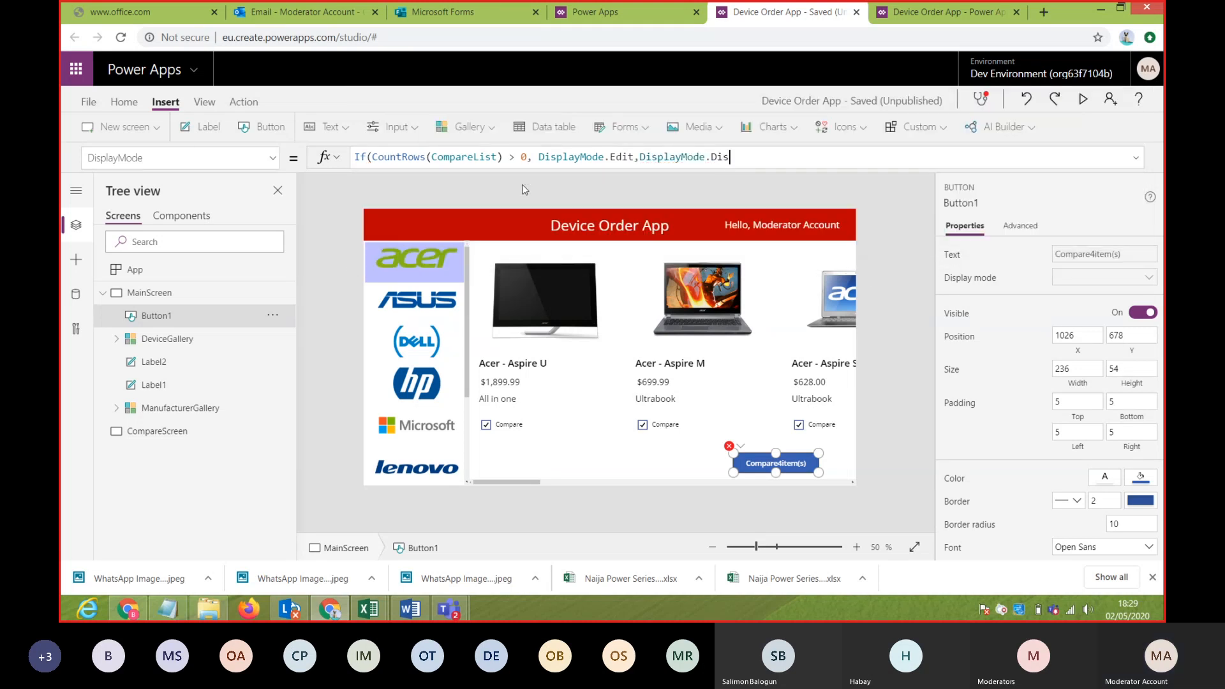
{"action": "key", "text": "BackSpace"}
{"action": "type", "text": "ab"}
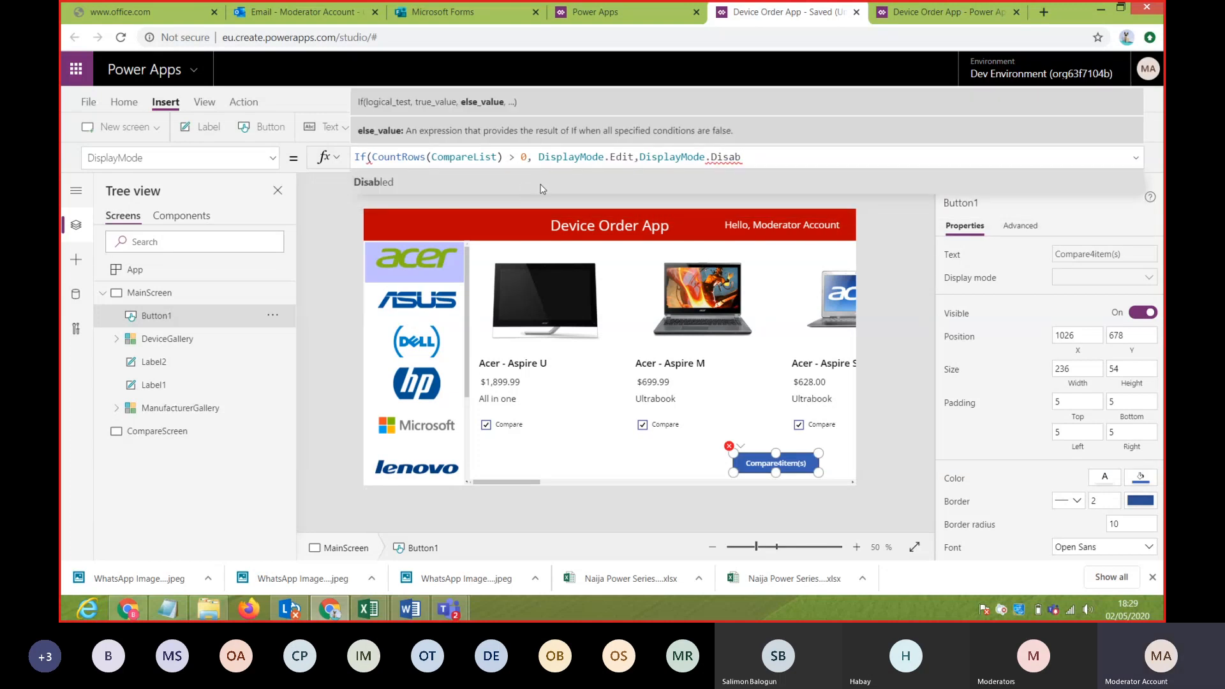
{"action": "left_click", "coordinate": [543, 187]}
{"action": "type", "text": ")"}
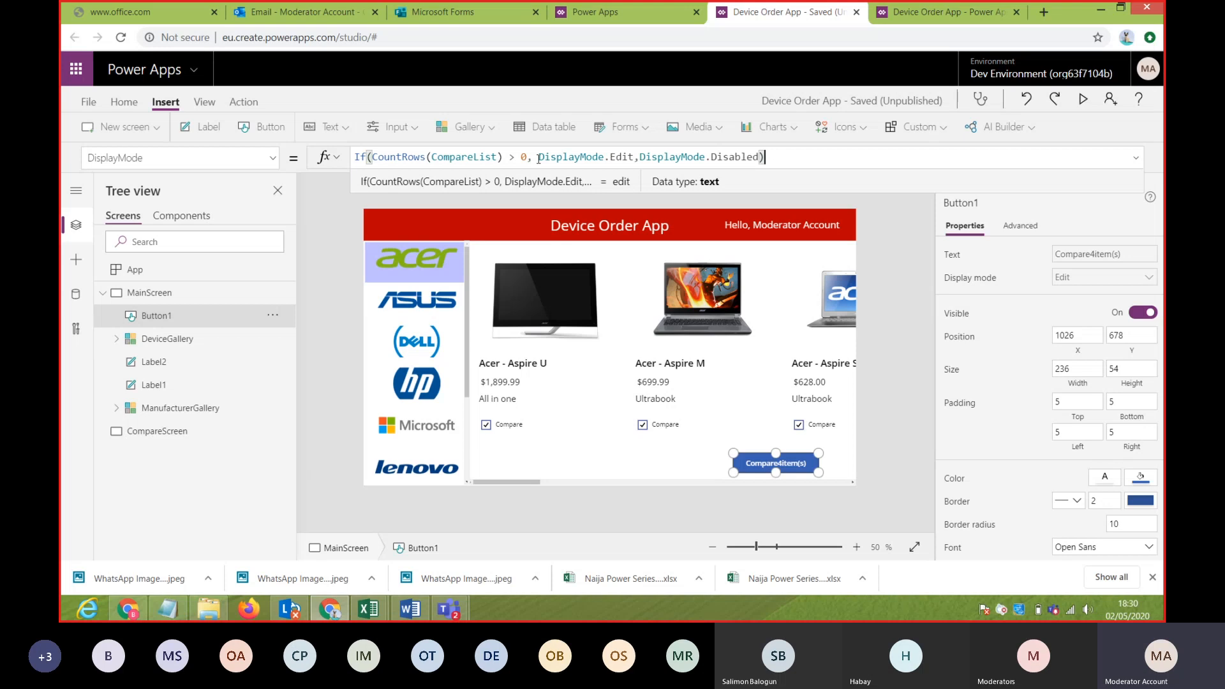
{"action": "left_click_drag", "start_coordinate": [538, 159], "coordinate": [771, 158]}
{"action": "left_click", "coordinate": [774, 157]}
{"action": "left_click", "coordinate": [777, 445]}
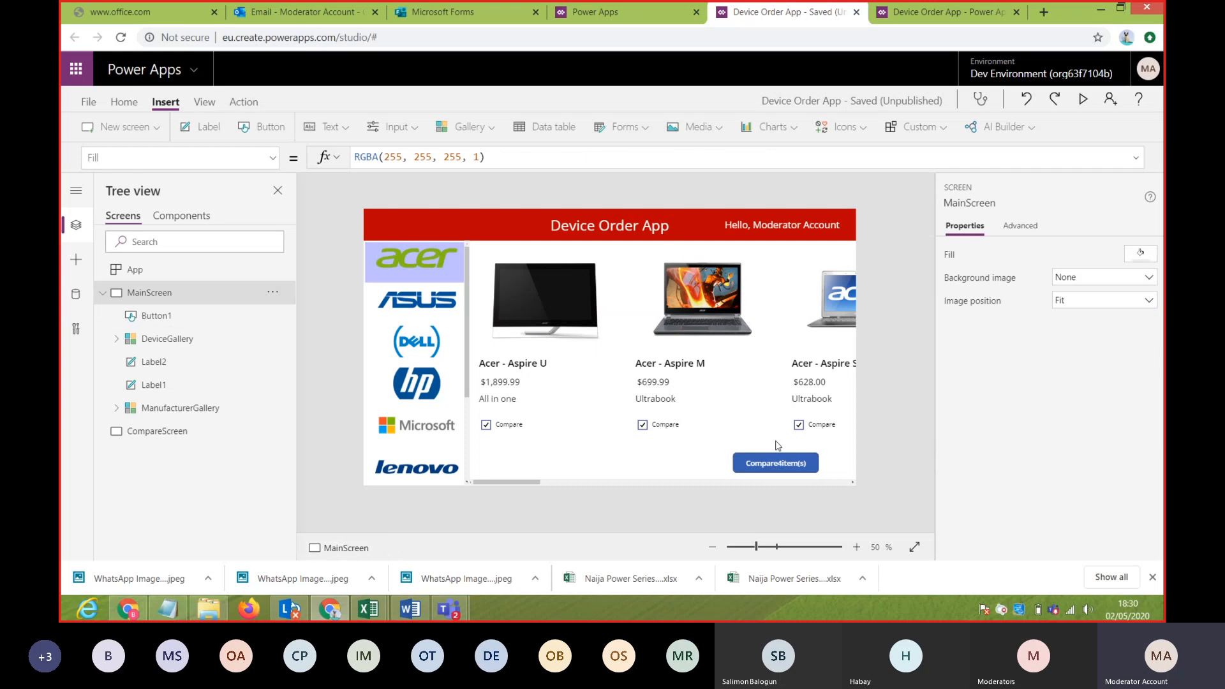
- Nudge the compare button up to Y 672, and in preview clear the Compare boxes of the first three Acer devices
{"action": "left_click", "coordinate": [770, 470]}
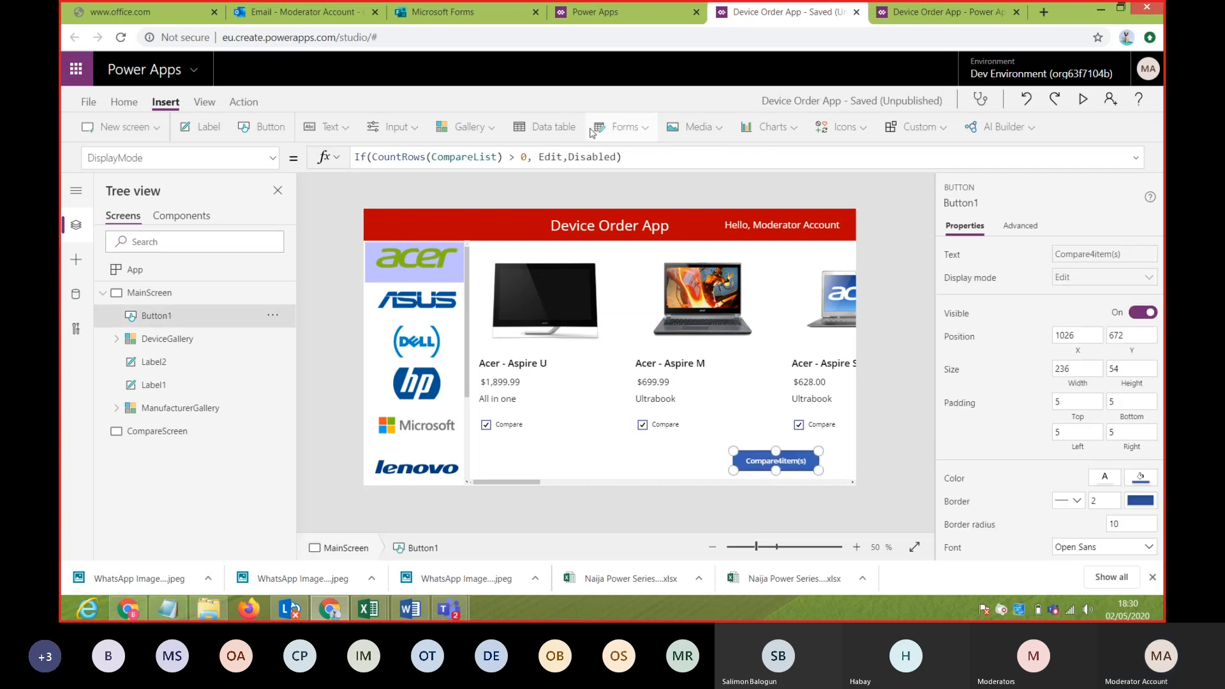
{"action": "left_click", "coordinate": [1082, 100]}
{"action": "left_click", "coordinate": [388, 447]}
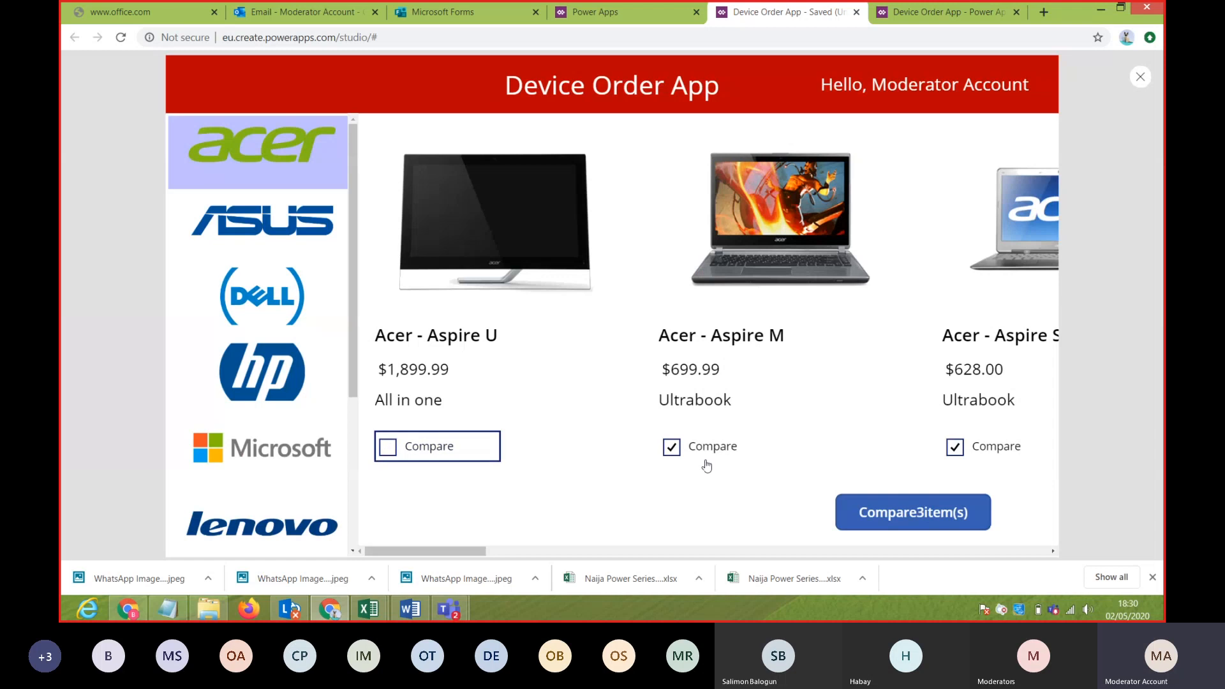
{"action": "left_click", "coordinate": [671, 447]}
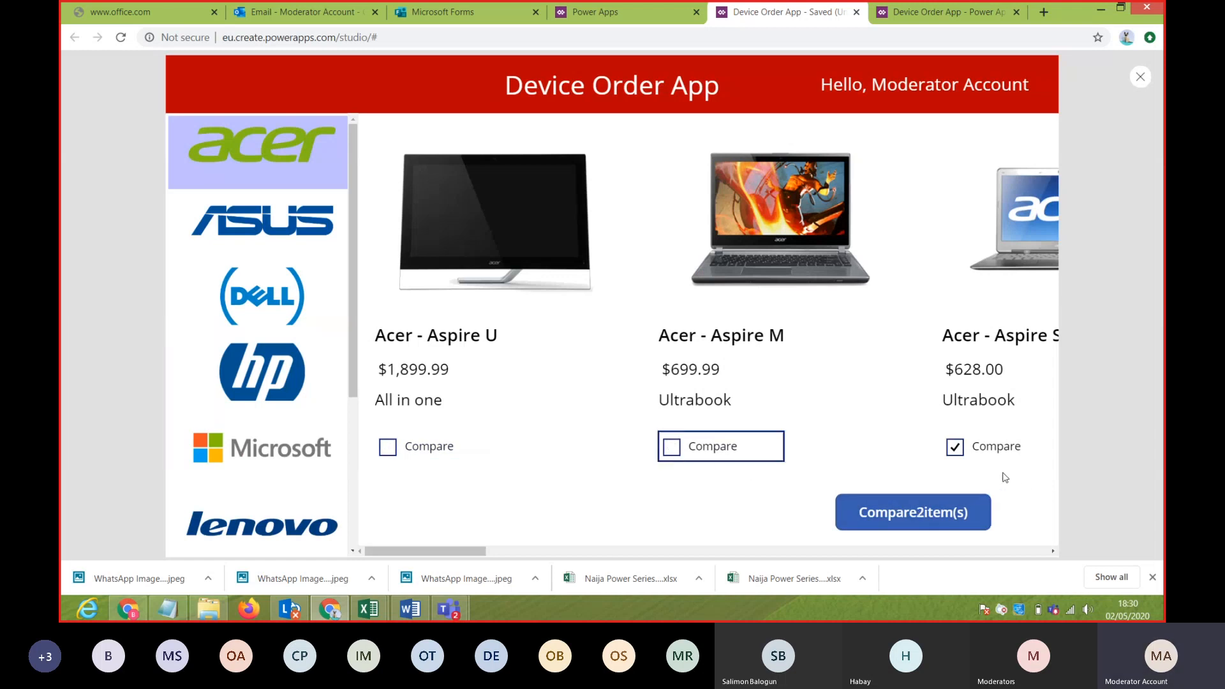
{"action": "left_click", "coordinate": [954, 450]}
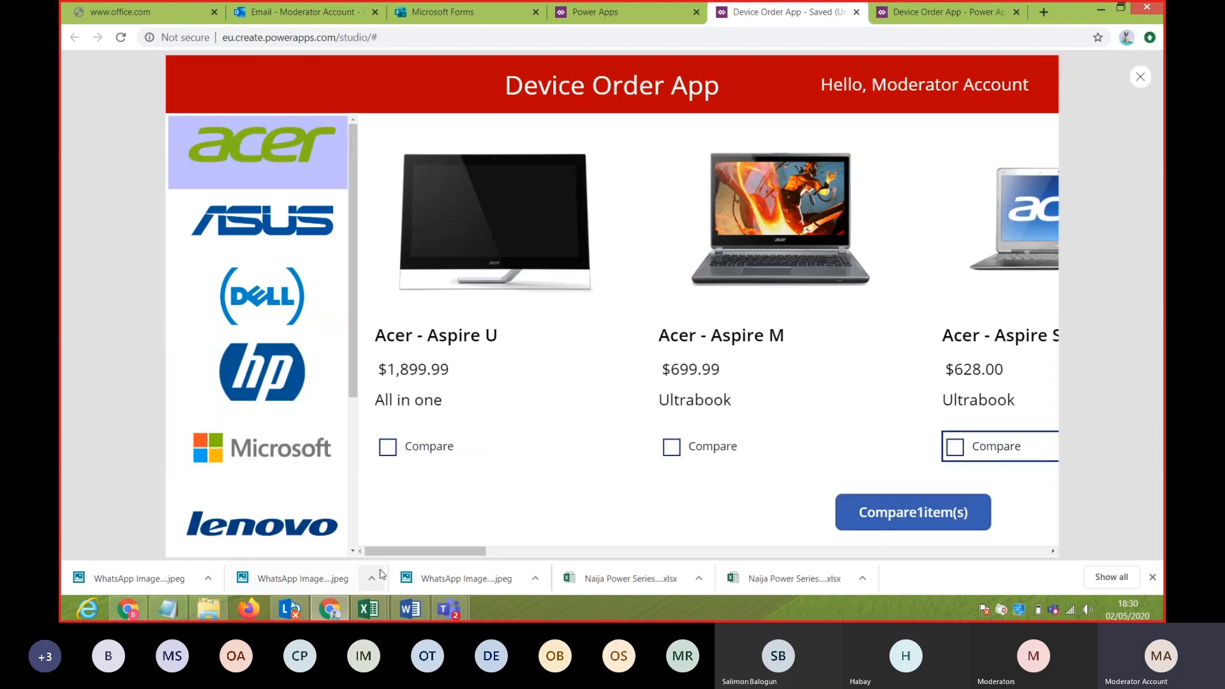
- Look through the remaining Acer devices and the Asus devices for any other item marked for comparison
{"action": "left_click_drag", "start_coordinate": [398, 552], "coordinate": [383, 511]}
{"action": "left_click", "coordinate": [290, 221]}
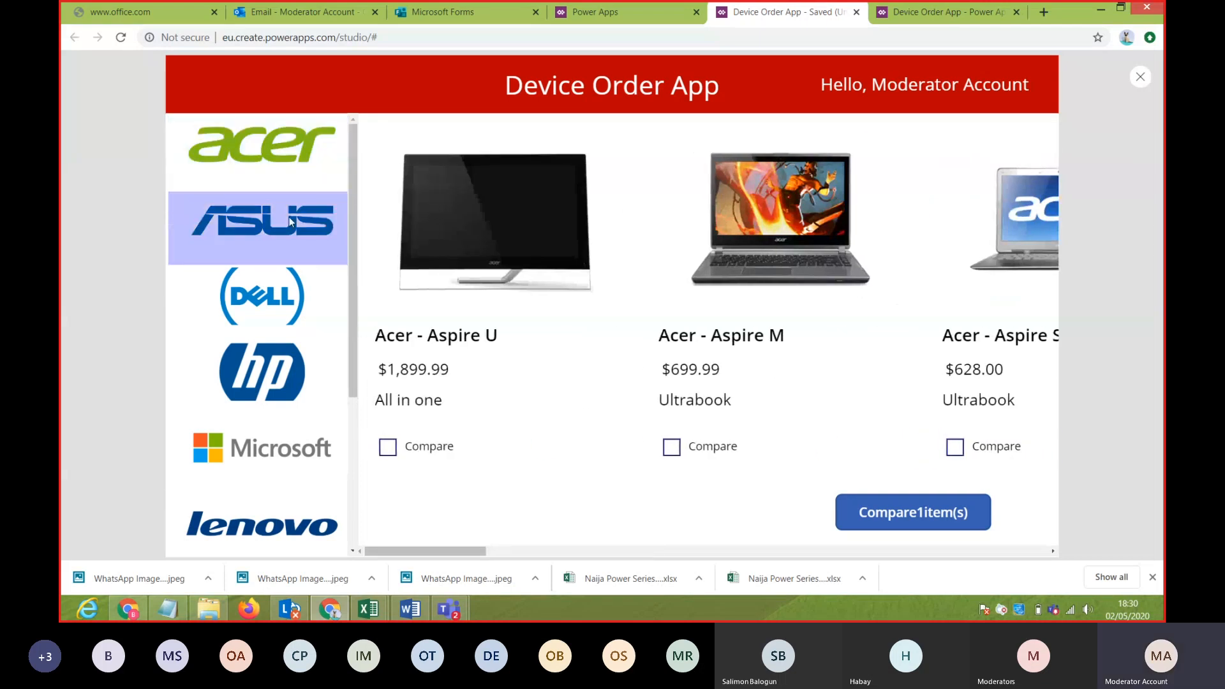
{"action": "left_click_drag", "start_coordinate": [483, 552], "coordinate": [372, 489]}
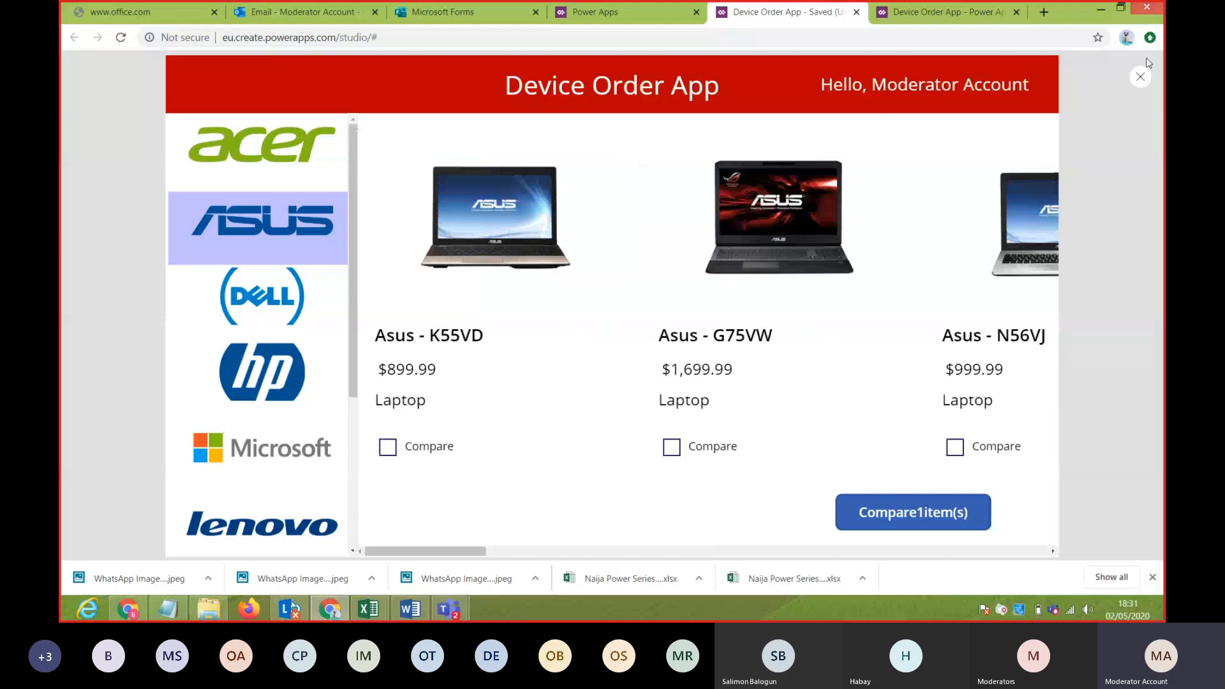
- Leave the preview and inspect the items stored in the CompareList collection, then return to the main screen's canvas
{"action": "left_click", "coordinate": [1140, 77]}
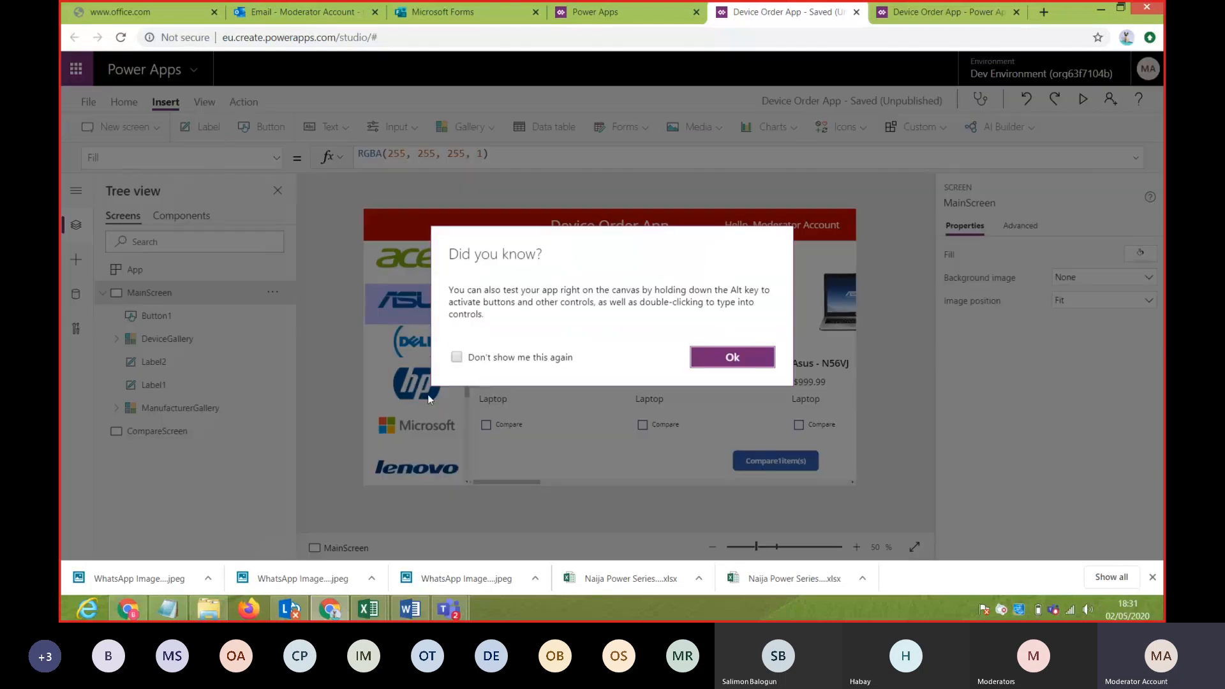
{"action": "left_click", "coordinate": [735, 359]}
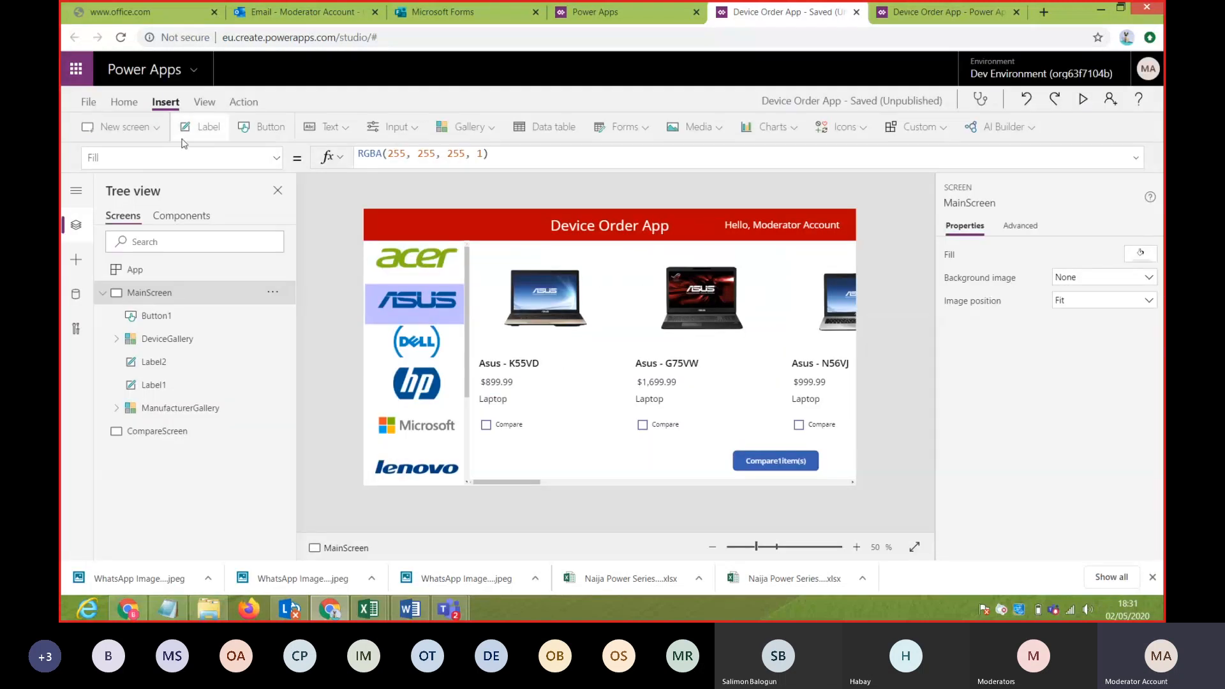
{"action": "left_click", "coordinate": [203, 102]}
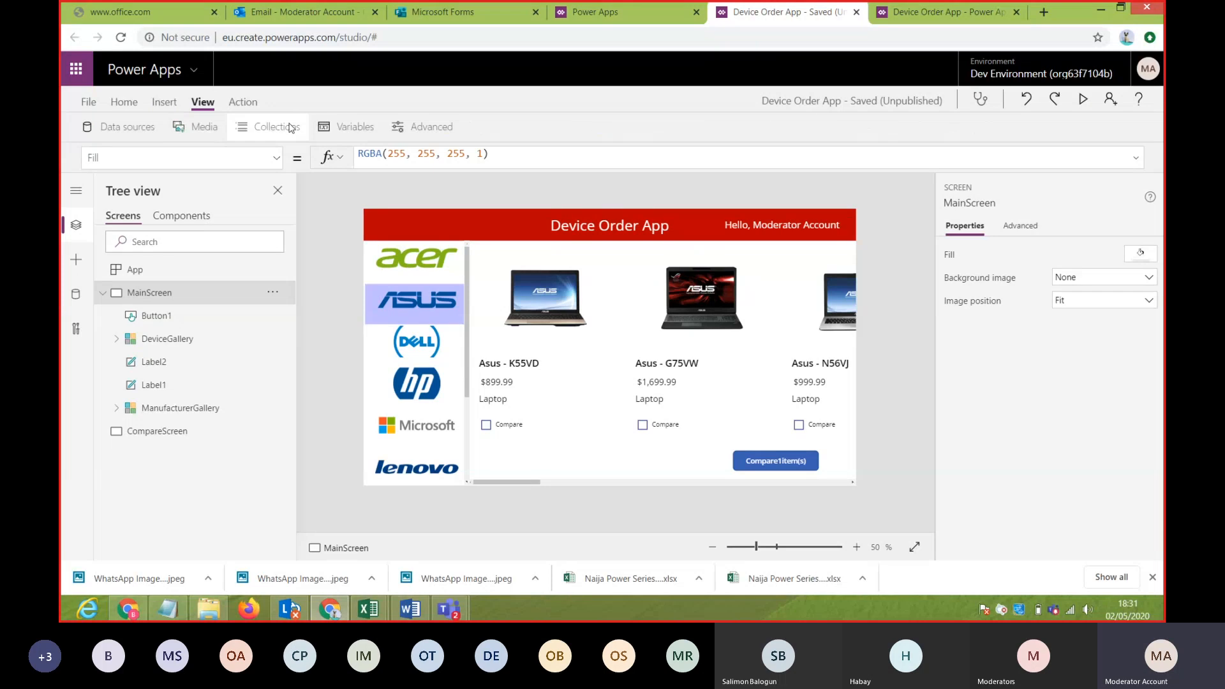
{"action": "left_click", "coordinate": [289, 126]}
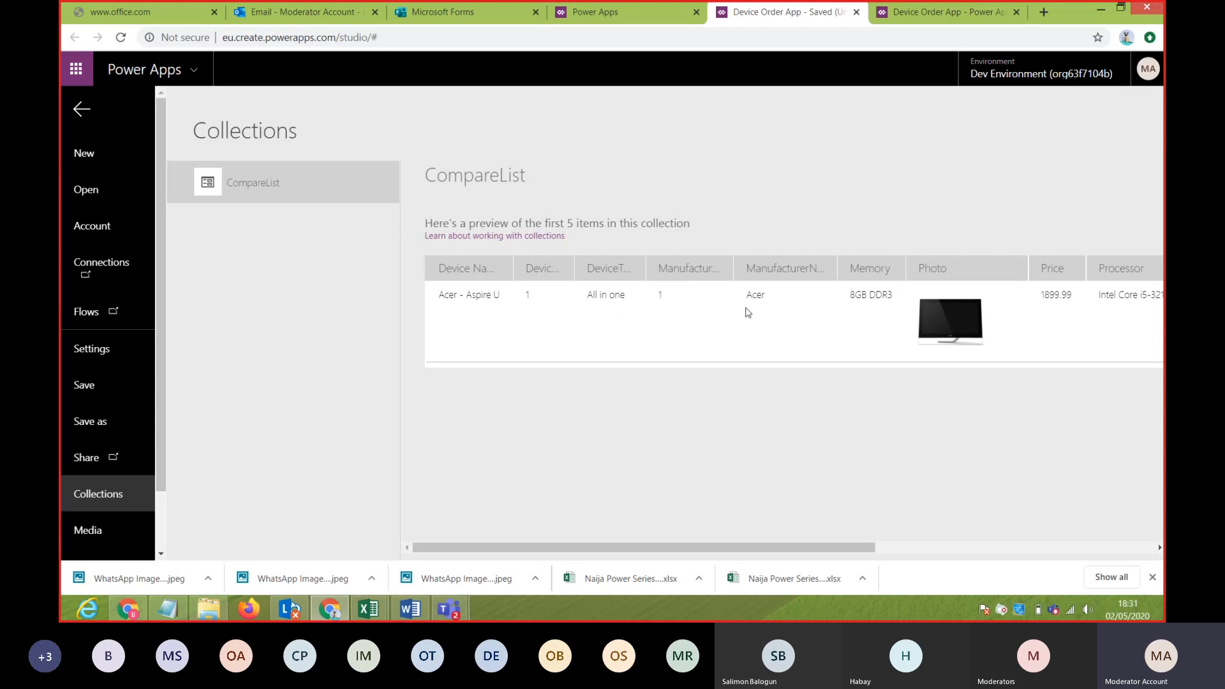
{"action": "left_click", "coordinate": [80, 109]}
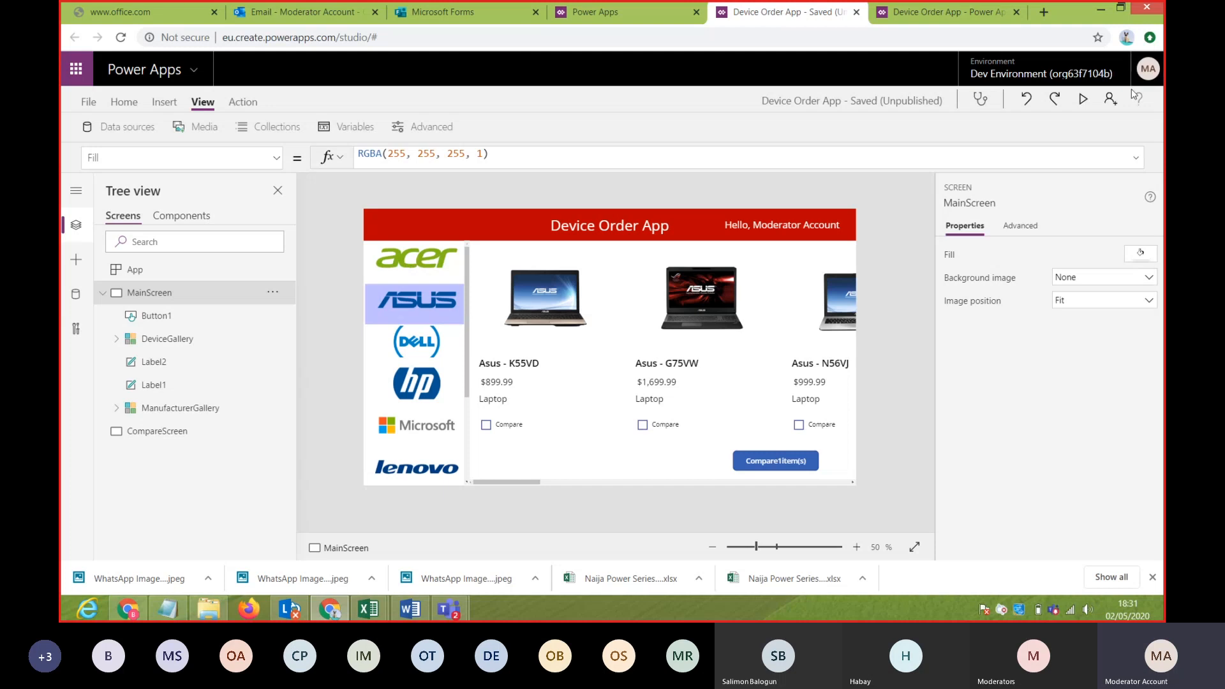
- Preview the app again and check the Acer devices for one still marked for comparison, then exit the preview
{"action": "left_click", "coordinate": [1083, 108]}
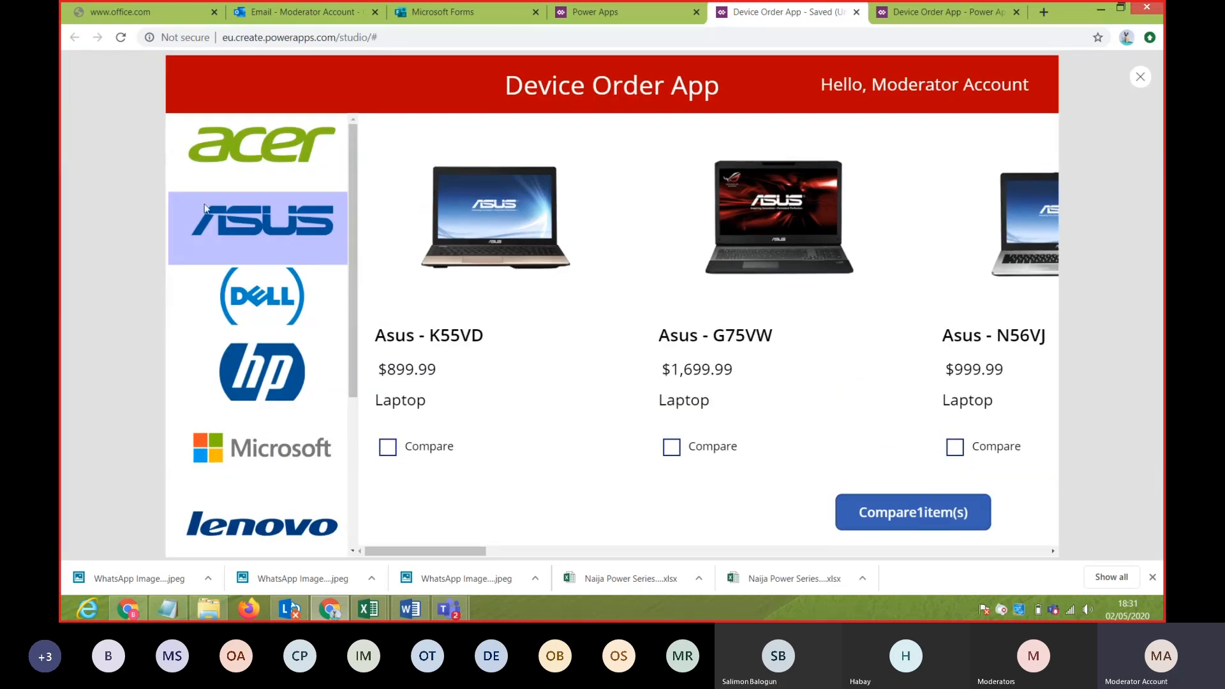
{"action": "left_click", "coordinate": [224, 155]}
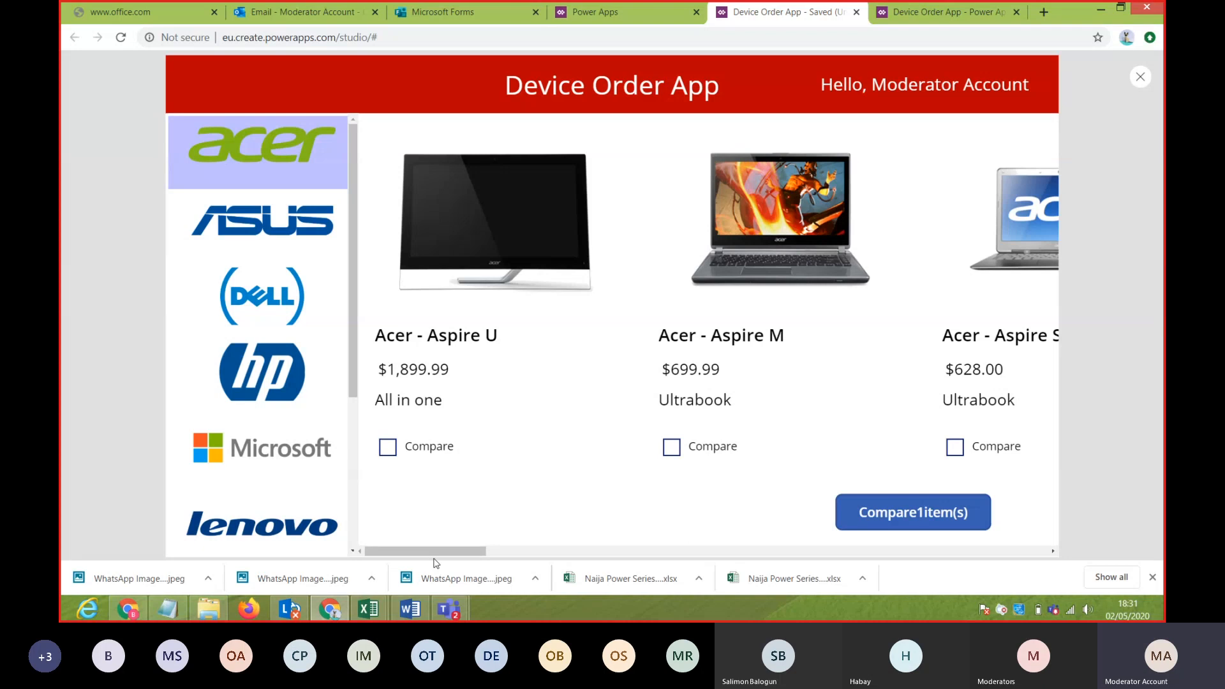
{"action": "left_click_drag", "start_coordinate": [447, 551], "coordinate": [235, 533]}
{"action": "left_click", "coordinate": [1136, 80]}
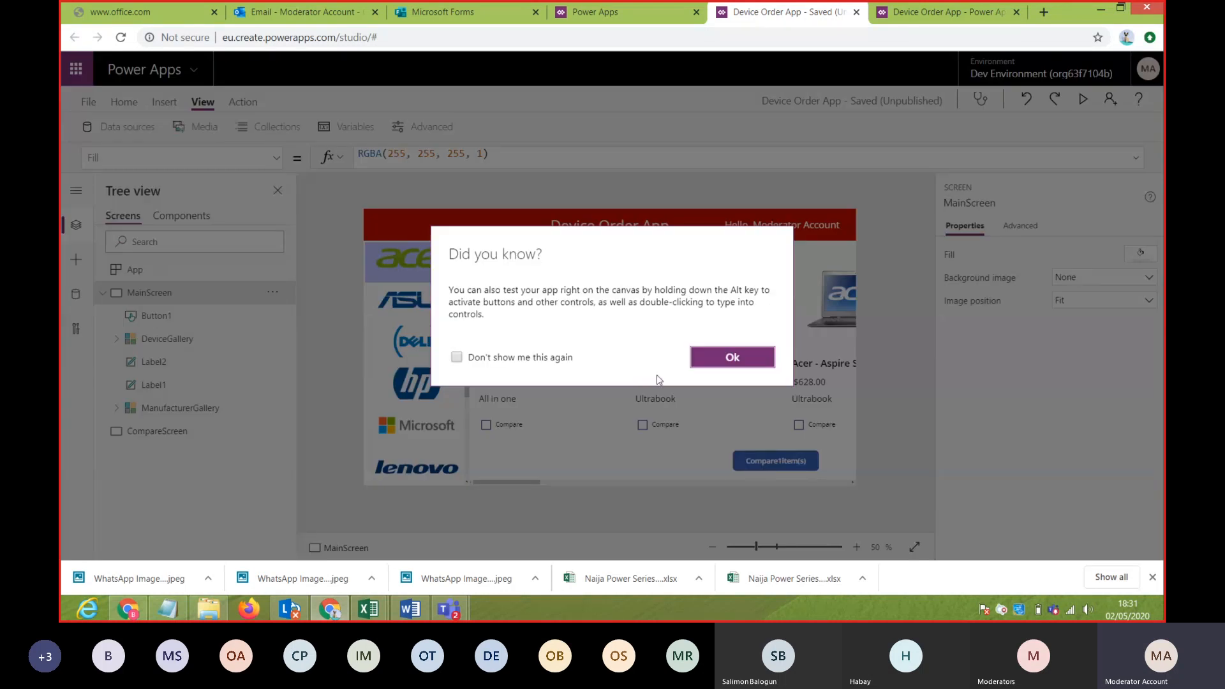
{"action": "left_click", "coordinate": [728, 360]}
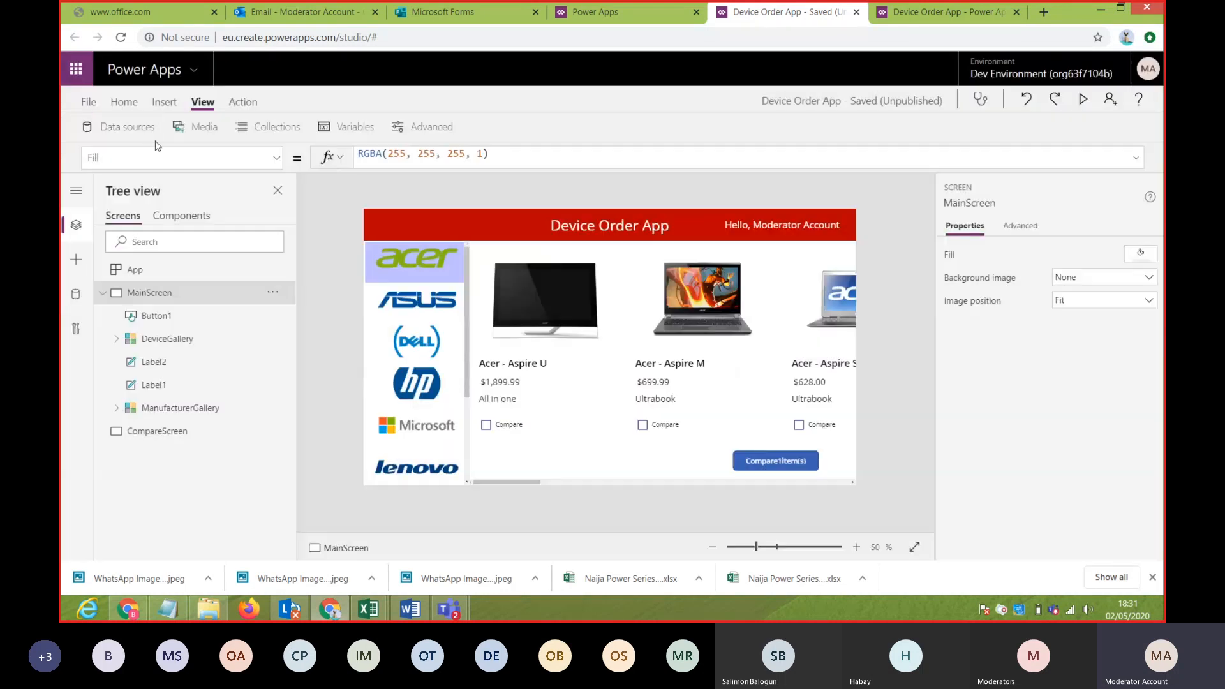
- Save the Device Order App and close its studio browser tab
{"action": "left_click", "coordinate": [87, 105]}
{"action": "left_click", "coordinate": [264, 317]}
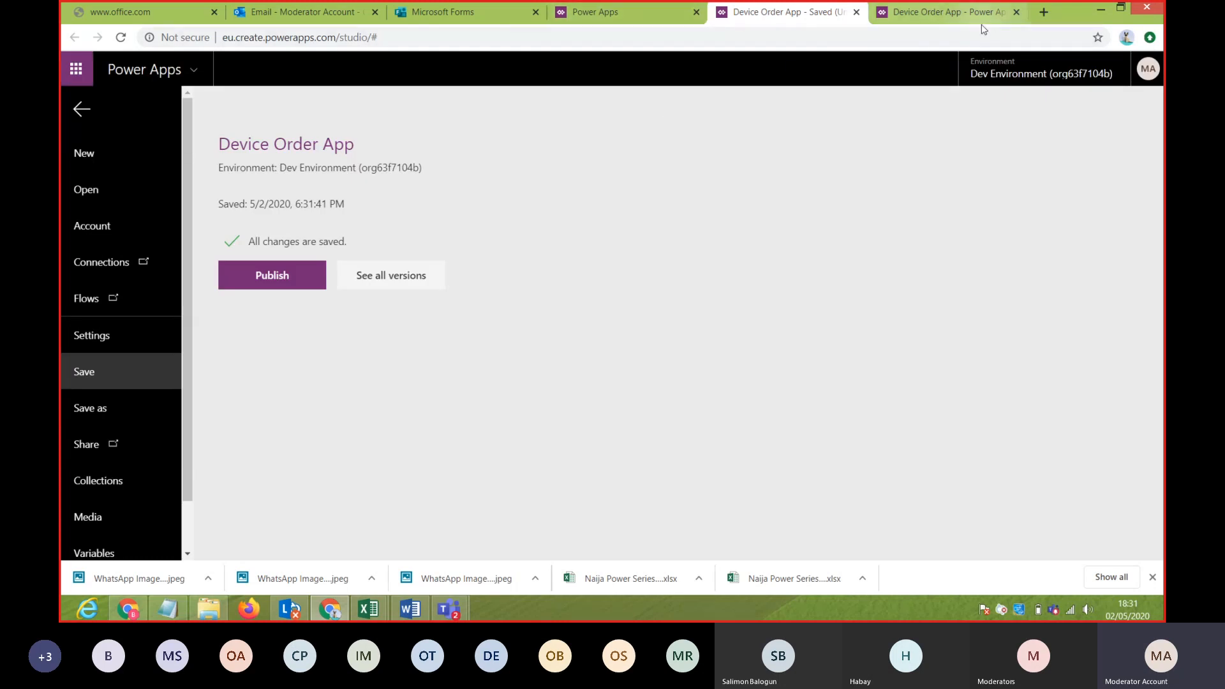
{"action": "left_click", "coordinate": [856, 13]}
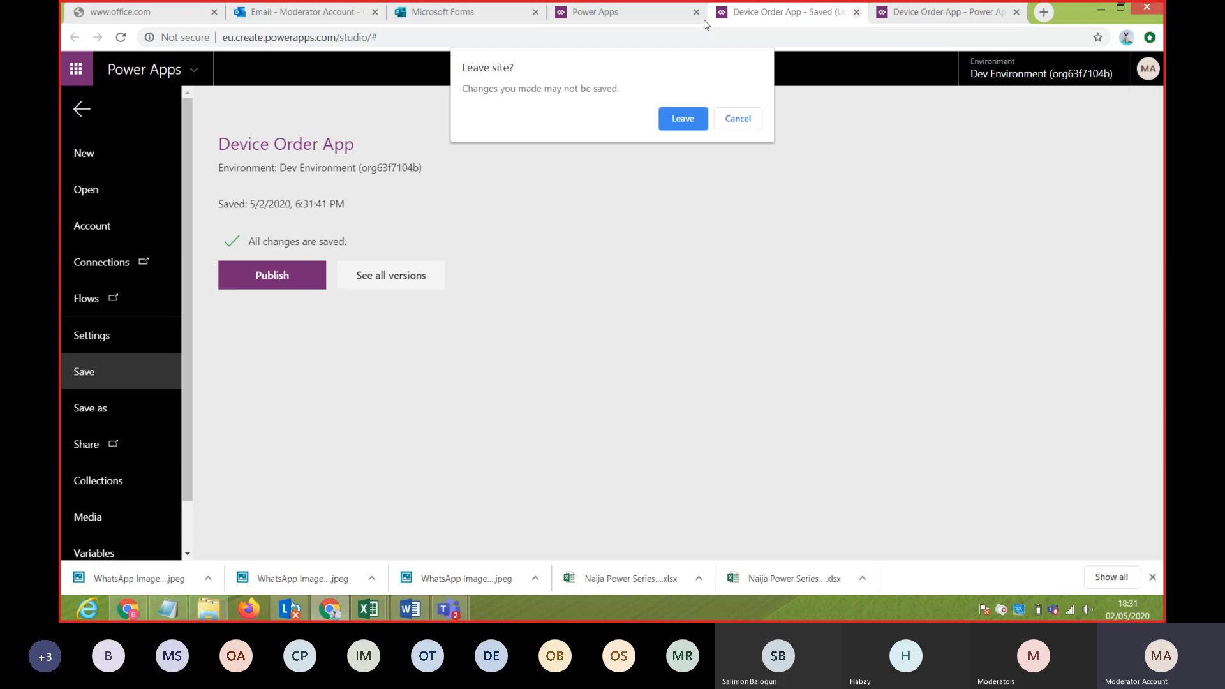
- Leave the studio session, return to the apps list and reopen Device Order App for editing, skipping the welcome message
{"action": "left_click", "coordinate": [673, 118]}
{"action": "left_click", "coordinate": [636, 19]}
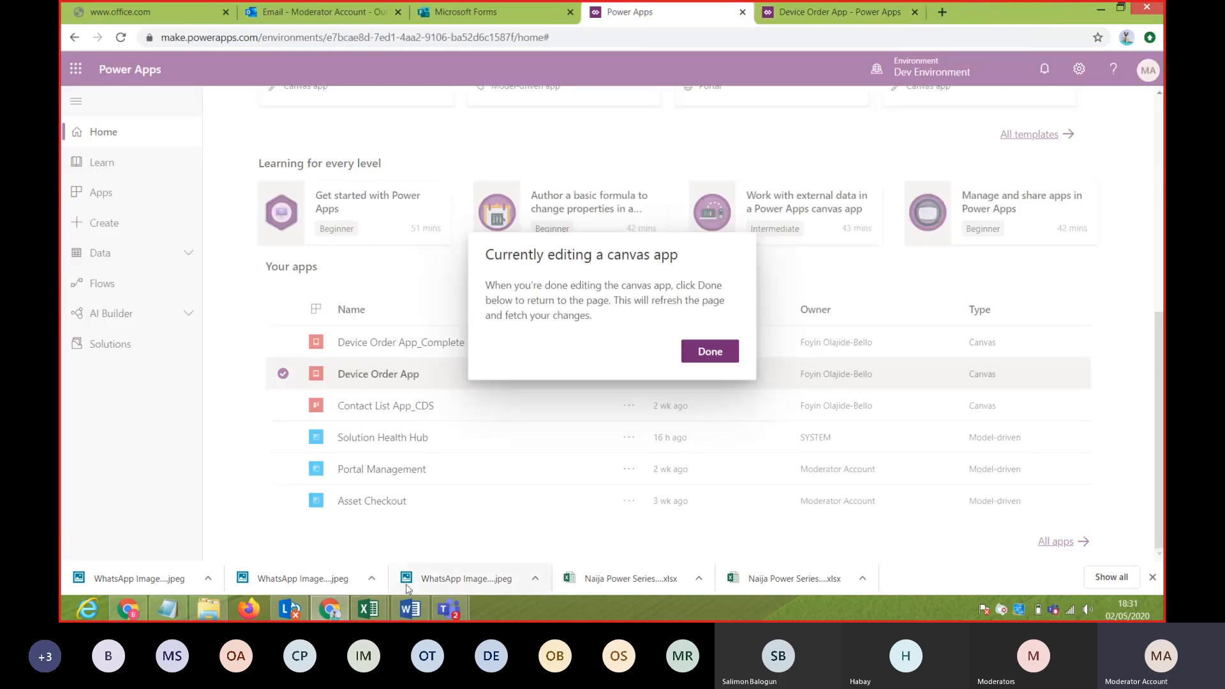
{"action": "left_click", "coordinate": [708, 352]}
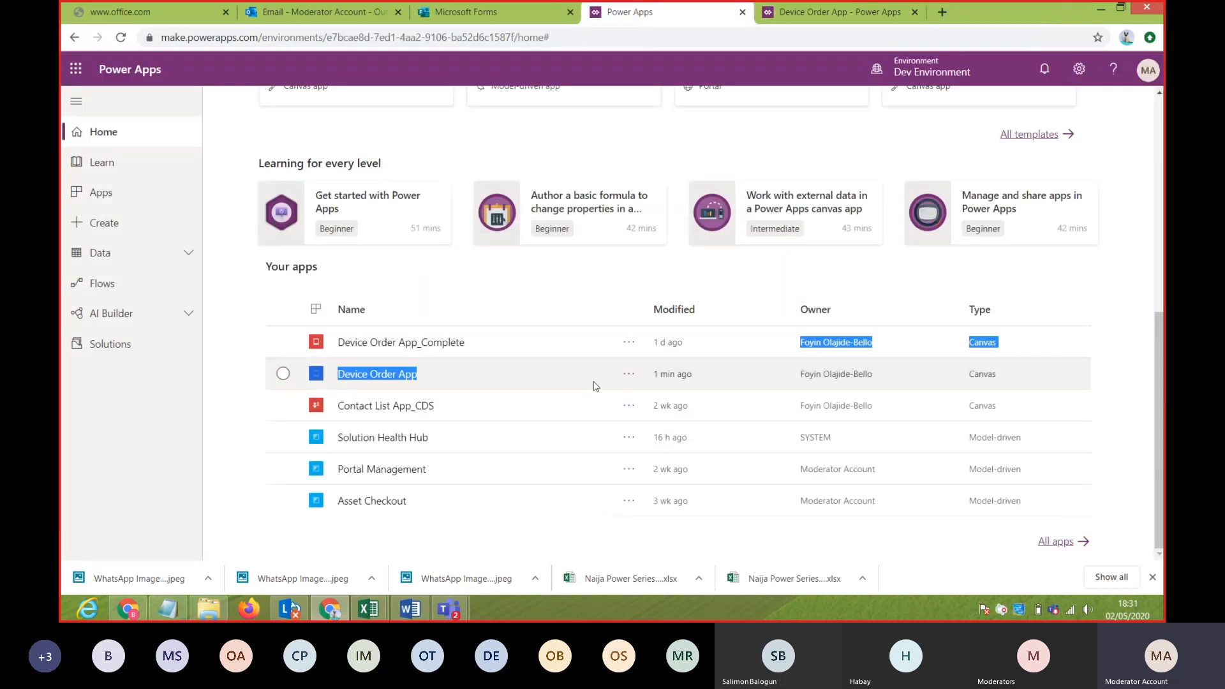
{"action": "left_click", "coordinate": [629, 376]}
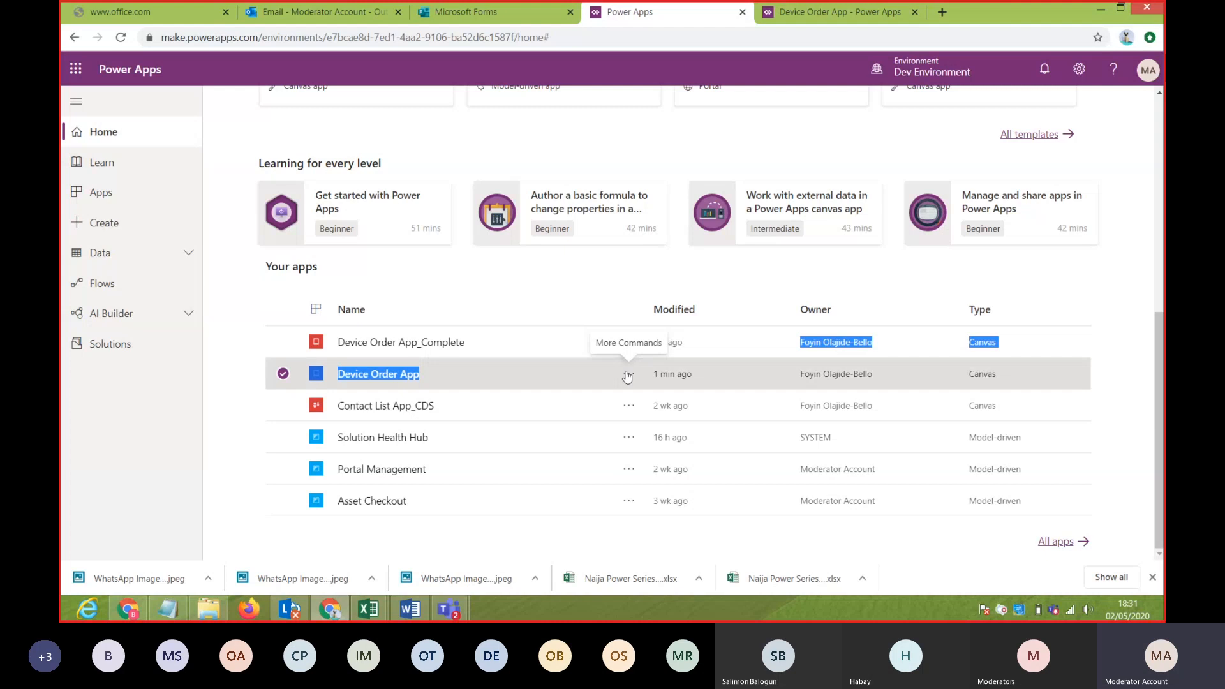
{"action": "left_click", "coordinate": [644, 140]}
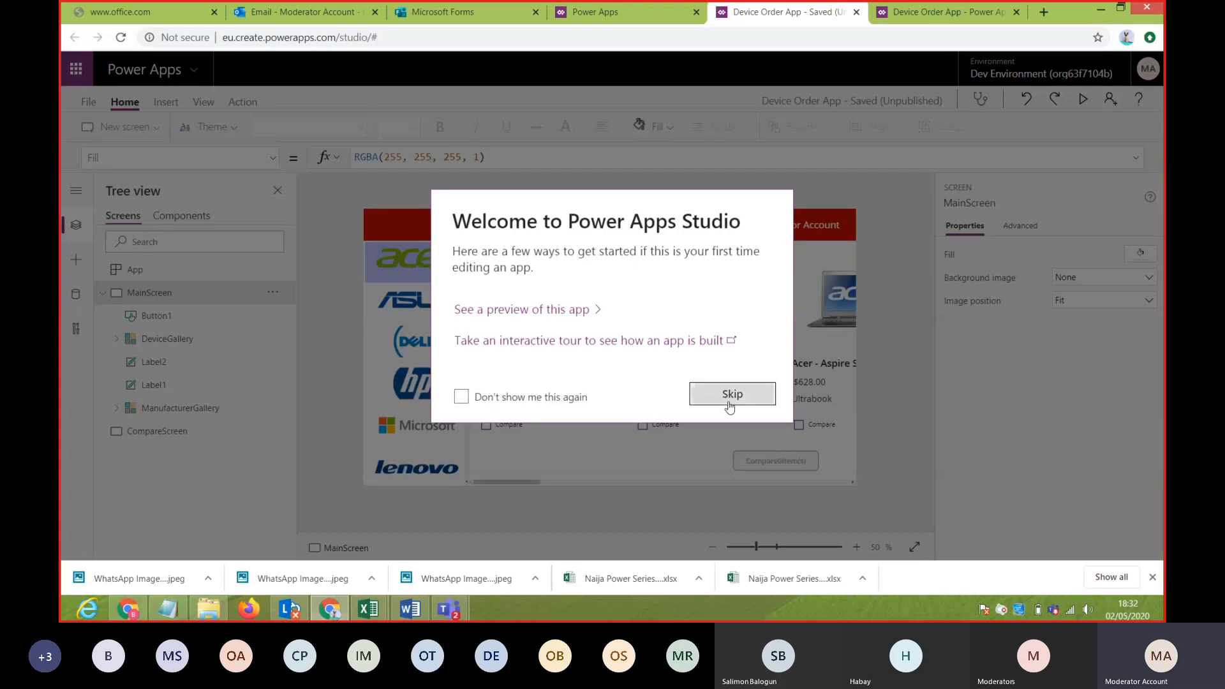
{"action": "left_click", "coordinate": [729, 401]}
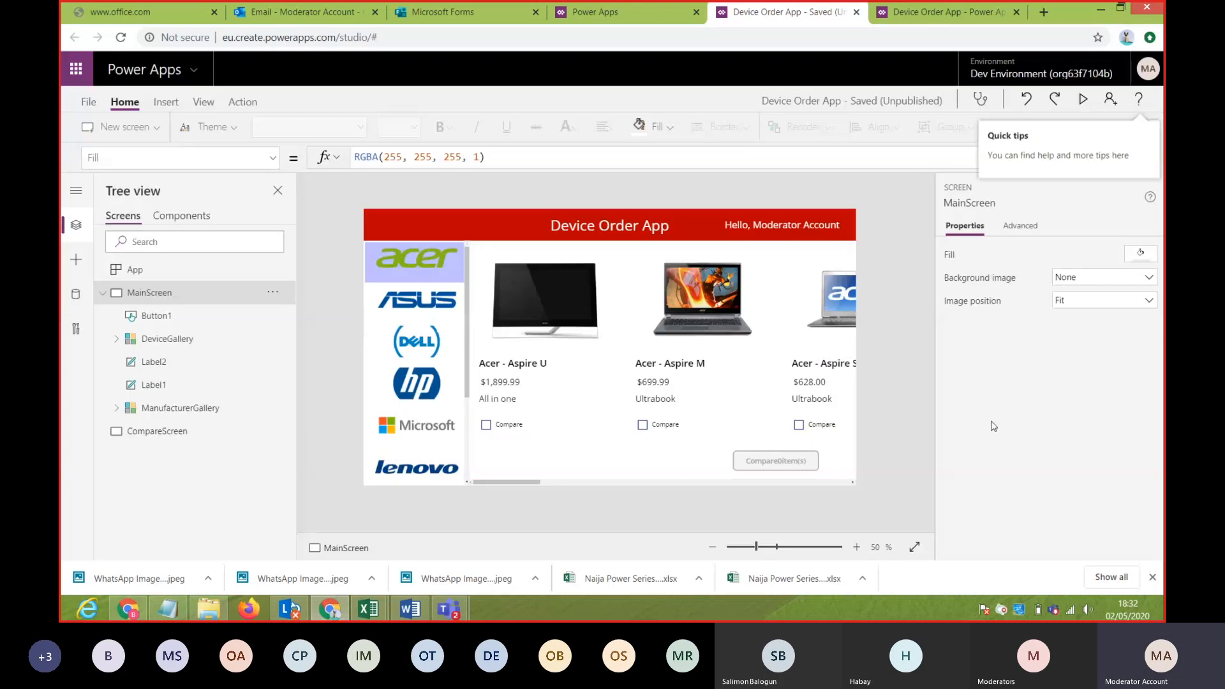
- Show the DisplayMode formula of the compare button on MainScreen
{"action": "left_click", "coordinate": [778, 460]}
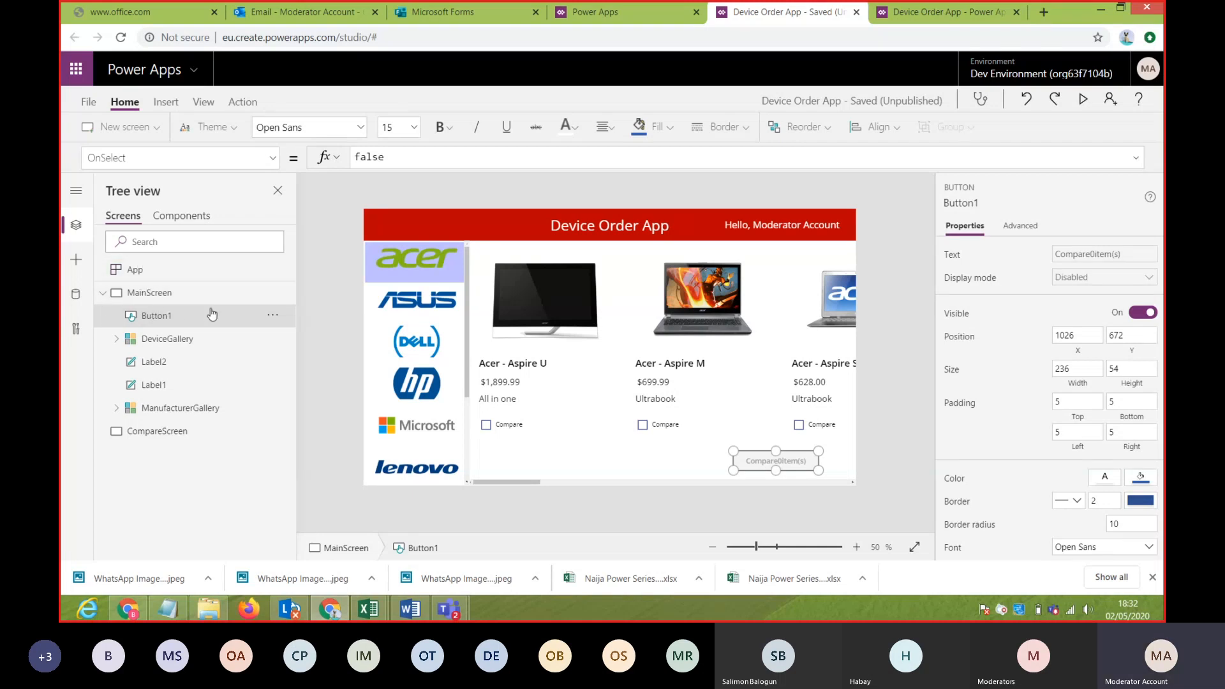
{"action": "left_click", "coordinate": [273, 158]}
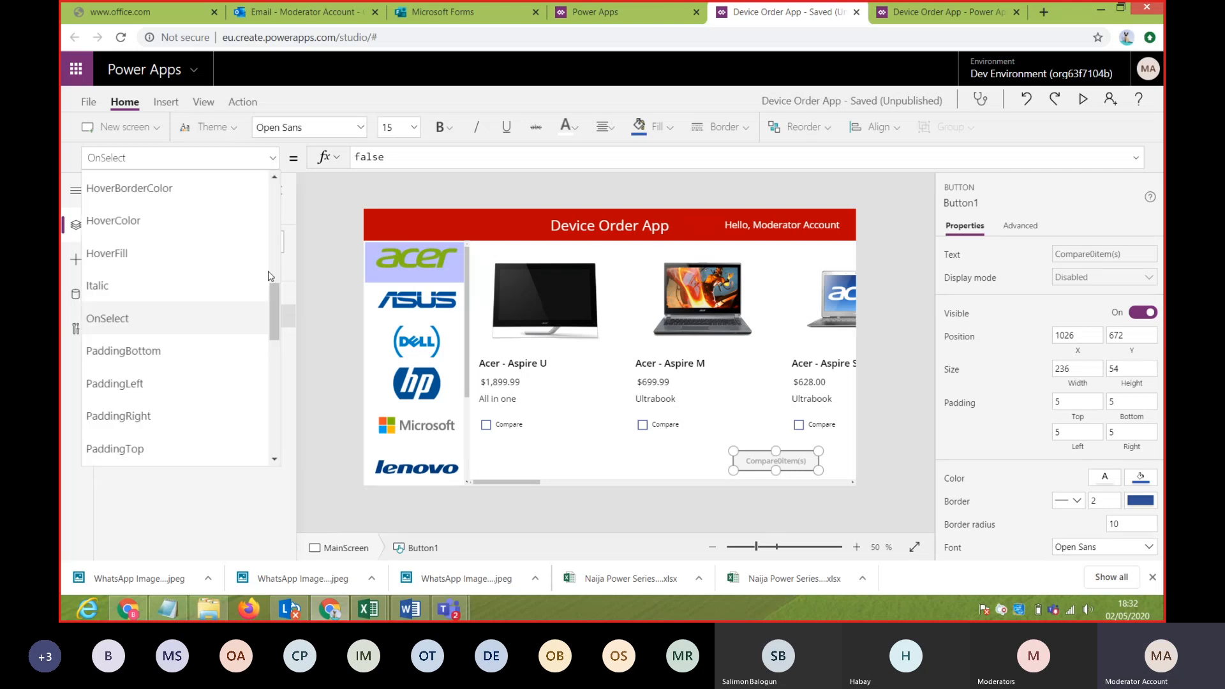
{"action": "scroll", "coordinate": [274, 178], "scroll_direction": "up", "scroll_amount": 5}
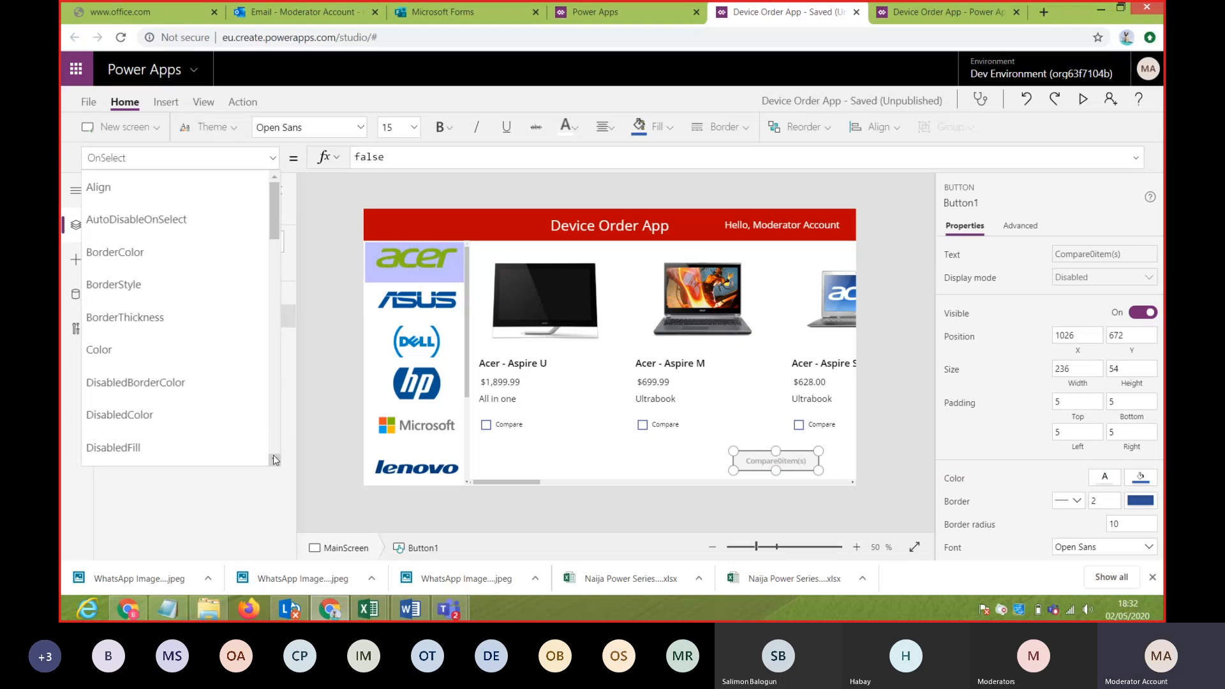
{"action": "scroll", "coordinate": [191, 402], "scroll_direction": "down", "scroll_amount": 3}
{"action": "left_click", "coordinate": [191, 399]}
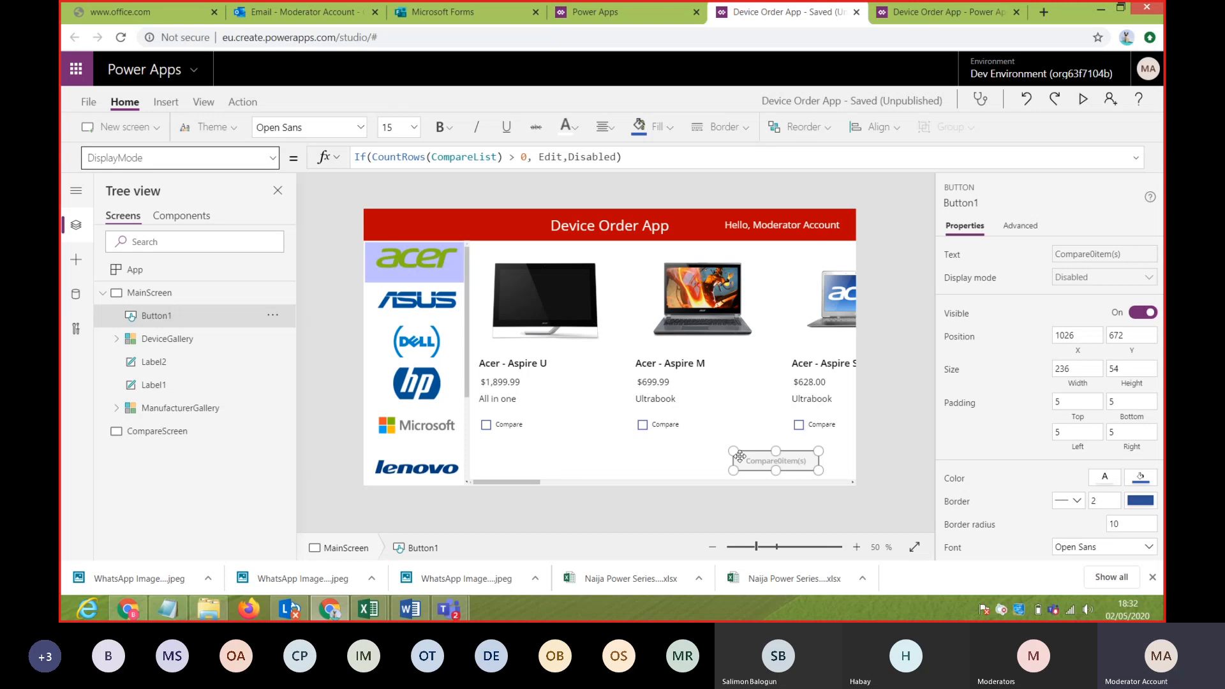
- Duplicate the compare button and place the copy below the first device, at about X 338, Y 672
{"action": "left_click", "coordinate": [699, 469]}
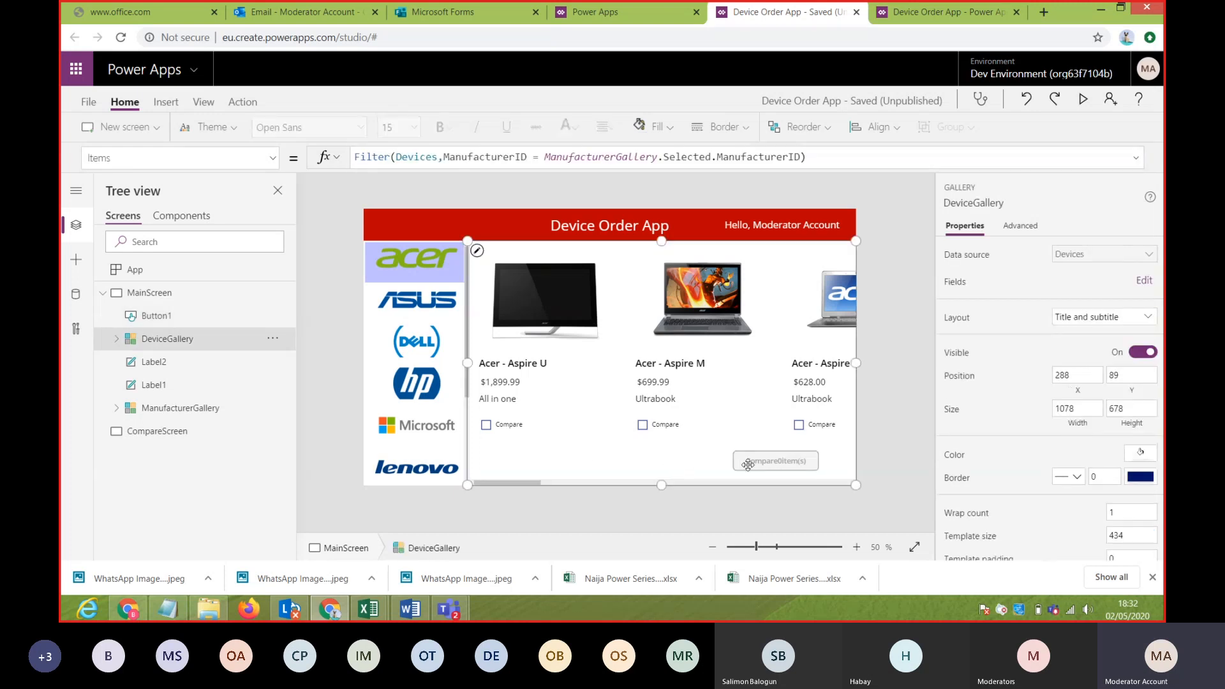
{"action": "left_click", "coordinate": [150, 314]}
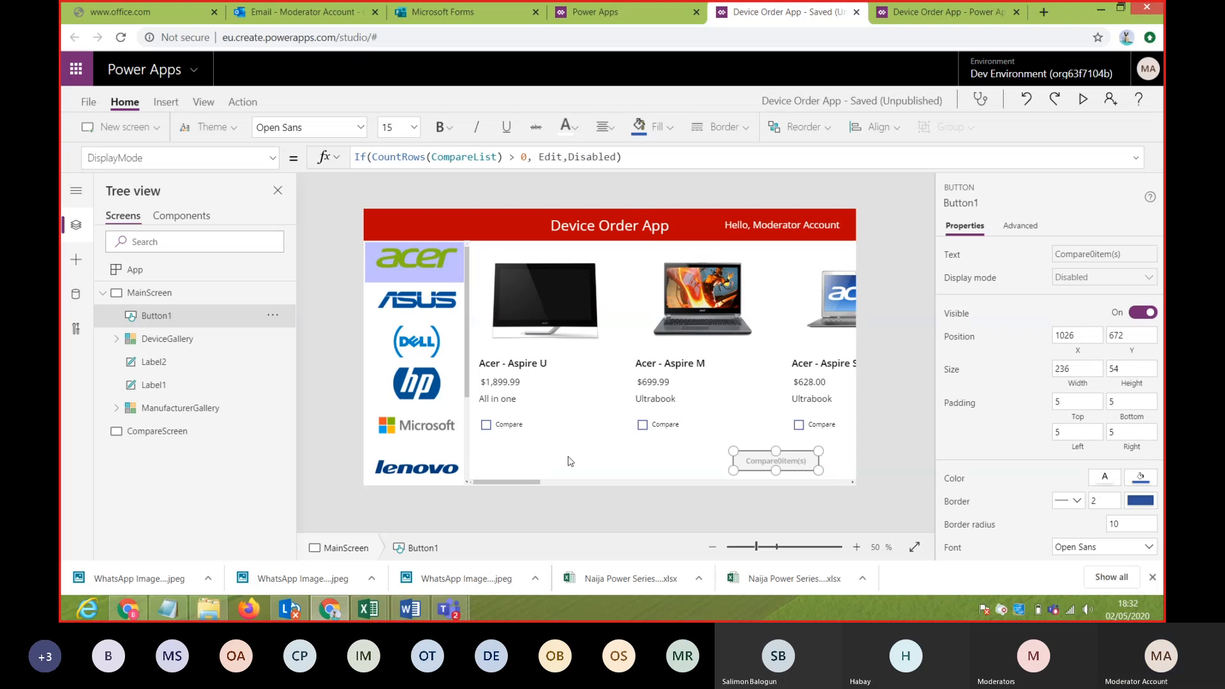
{"action": "key", "text": "ctrl+v"}
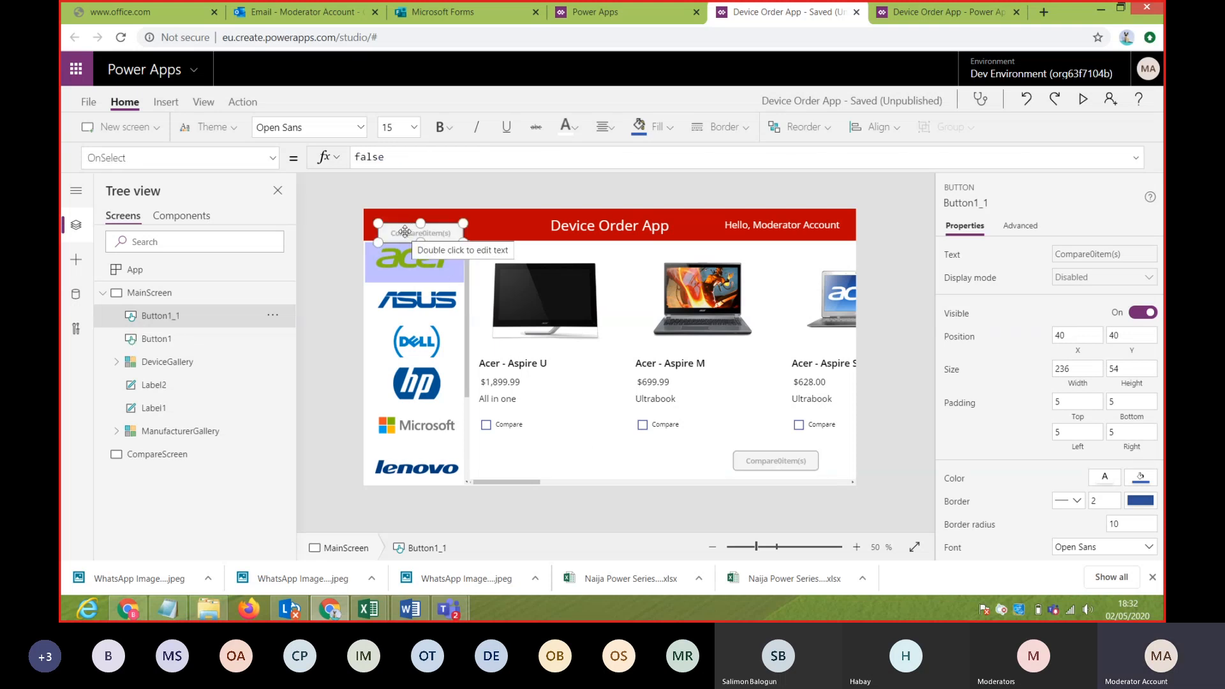
{"action": "left_click_drag", "start_coordinate": [405, 230], "coordinate": [512, 461]}
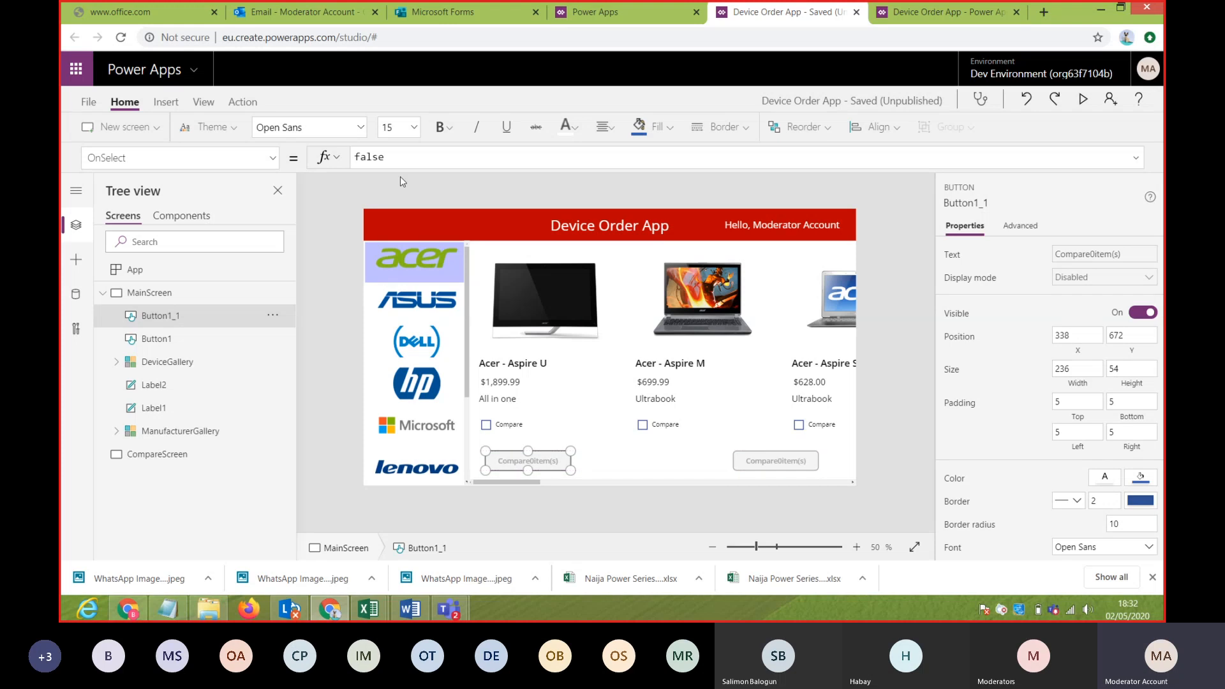
- Set the Text property of the duplicated button to "Clear Selection"
{"action": "left_click", "coordinate": [275, 165]}
{"action": "left_click_drag", "start_coordinate": [271, 309], "coordinate": [279, 428]}
{"action": "left_click", "coordinate": [156, 222]}
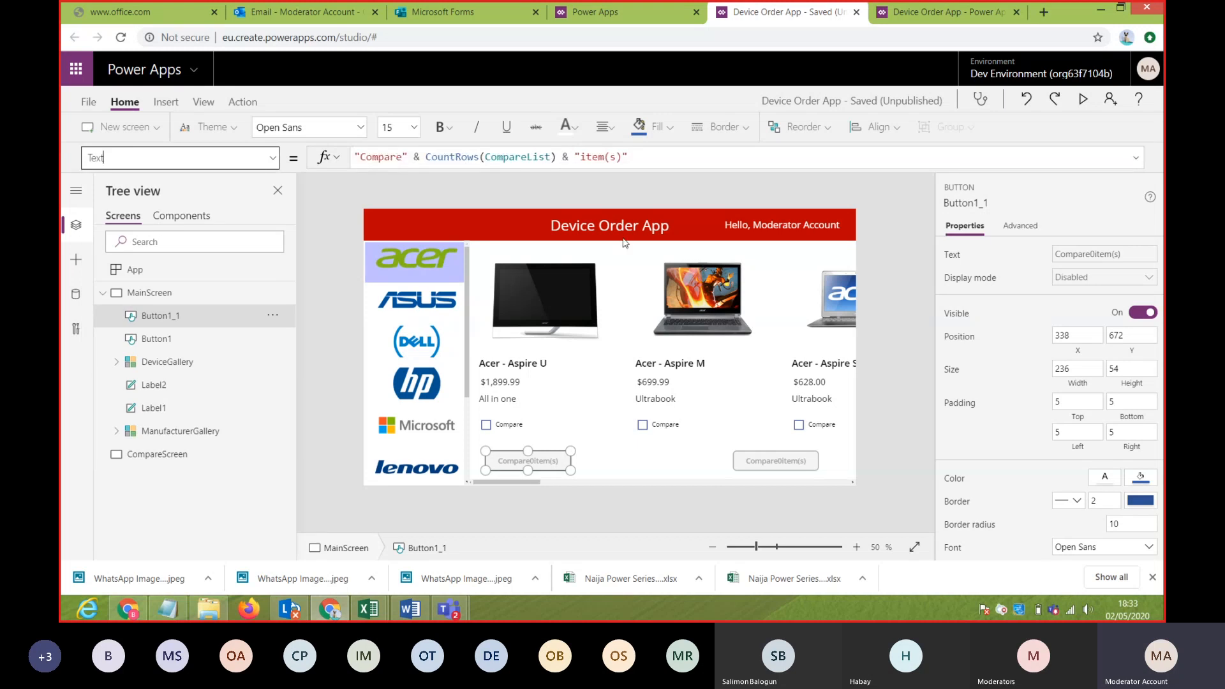
{"action": "left_click_drag", "start_coordinate": [662, 158], "coordinate": [61, 172]}
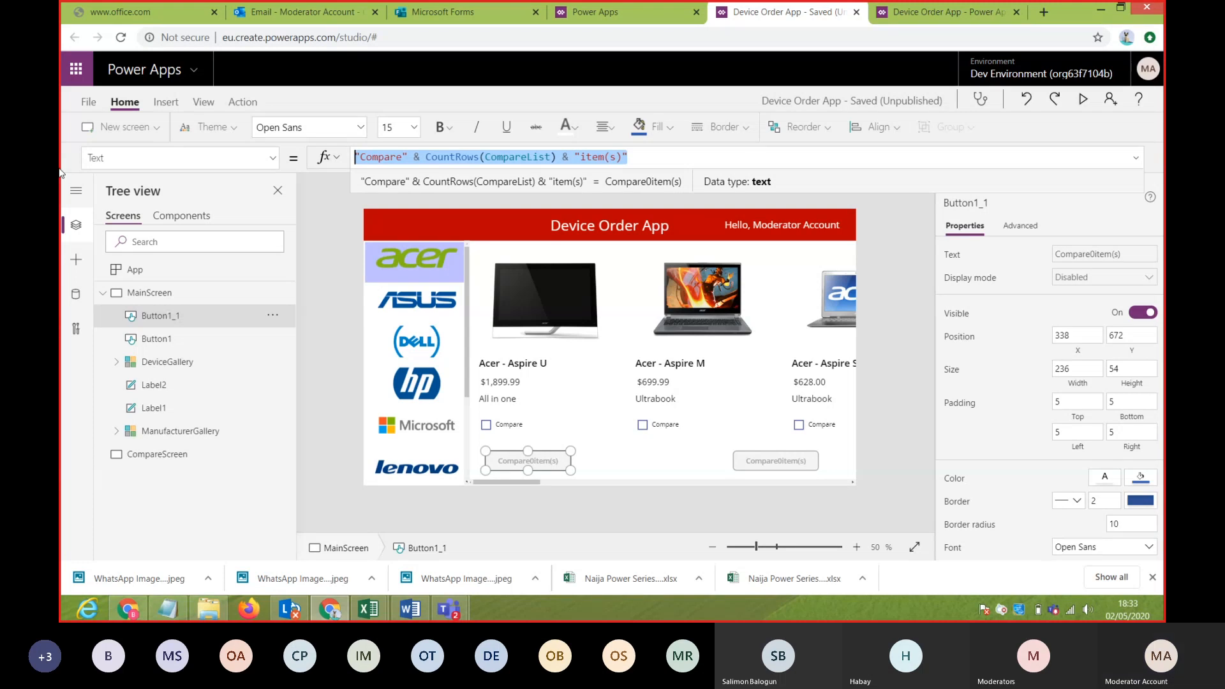
{"action": "type", "text": "\"Clear Cl"}
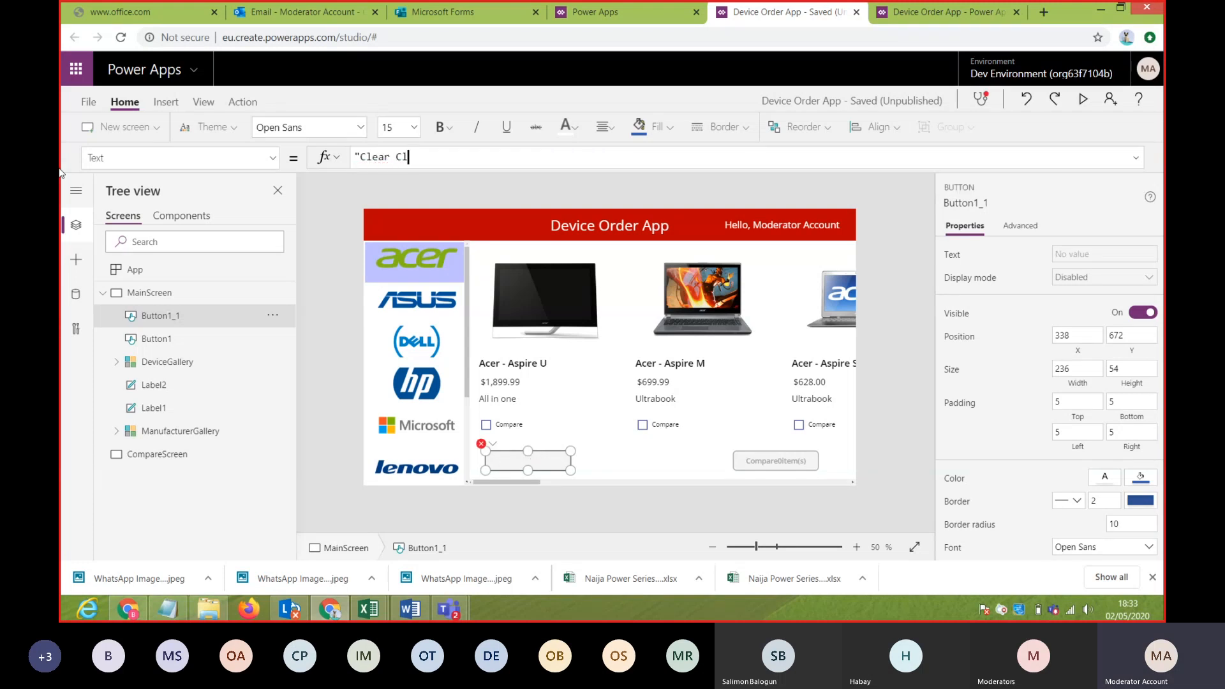
{"action": "key", "text": "BackSpace"}
{"action": "type", "text": "Selection"}
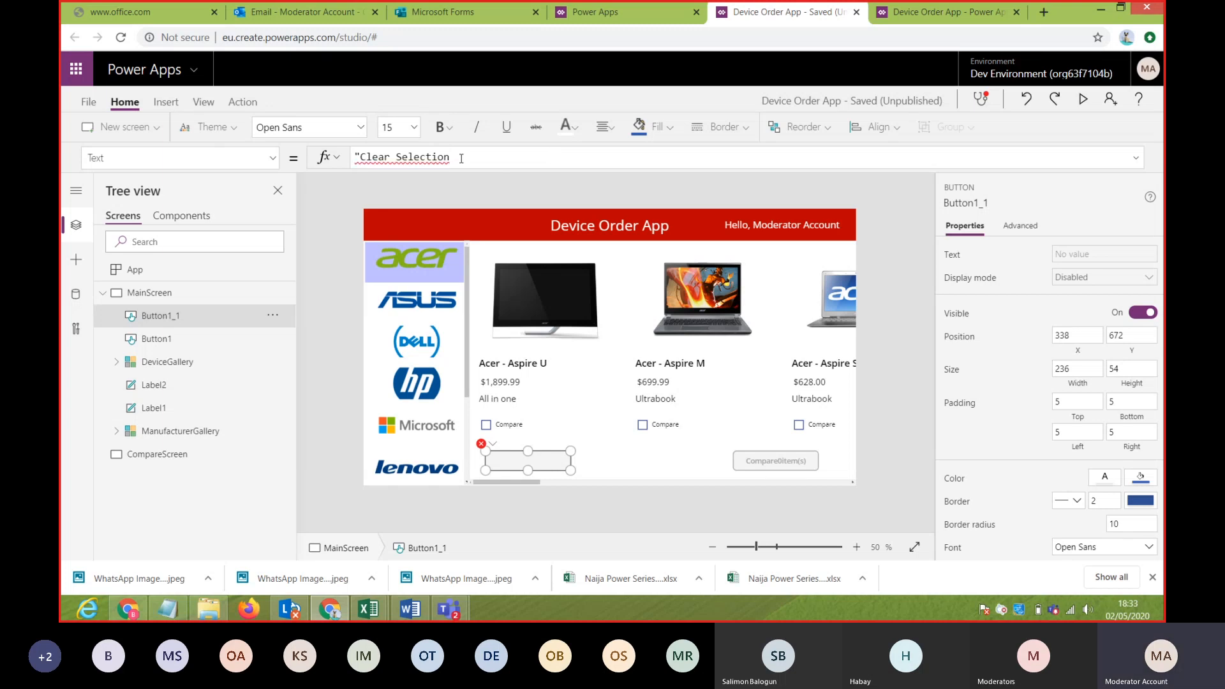
{"action": "type", "text": " \""}
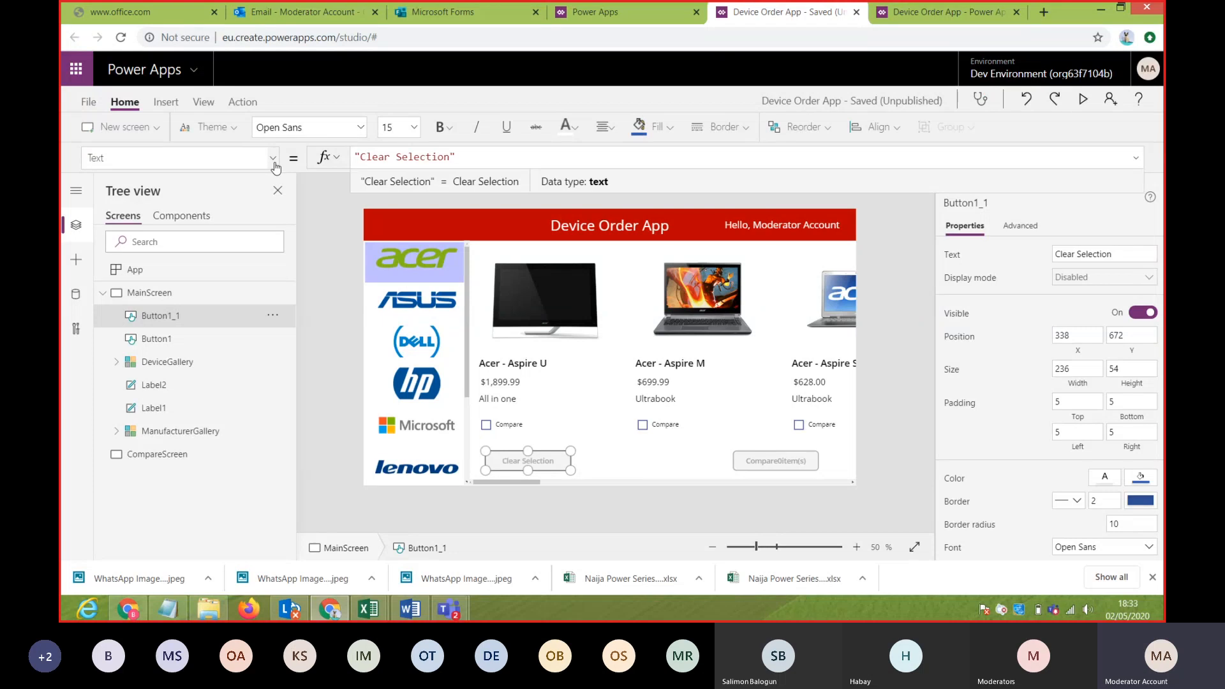
- Set the OnSelect property of the Clear Selection button to Clear(CompareList)
{"action": "left_click", "coordinate": [273, 160]}
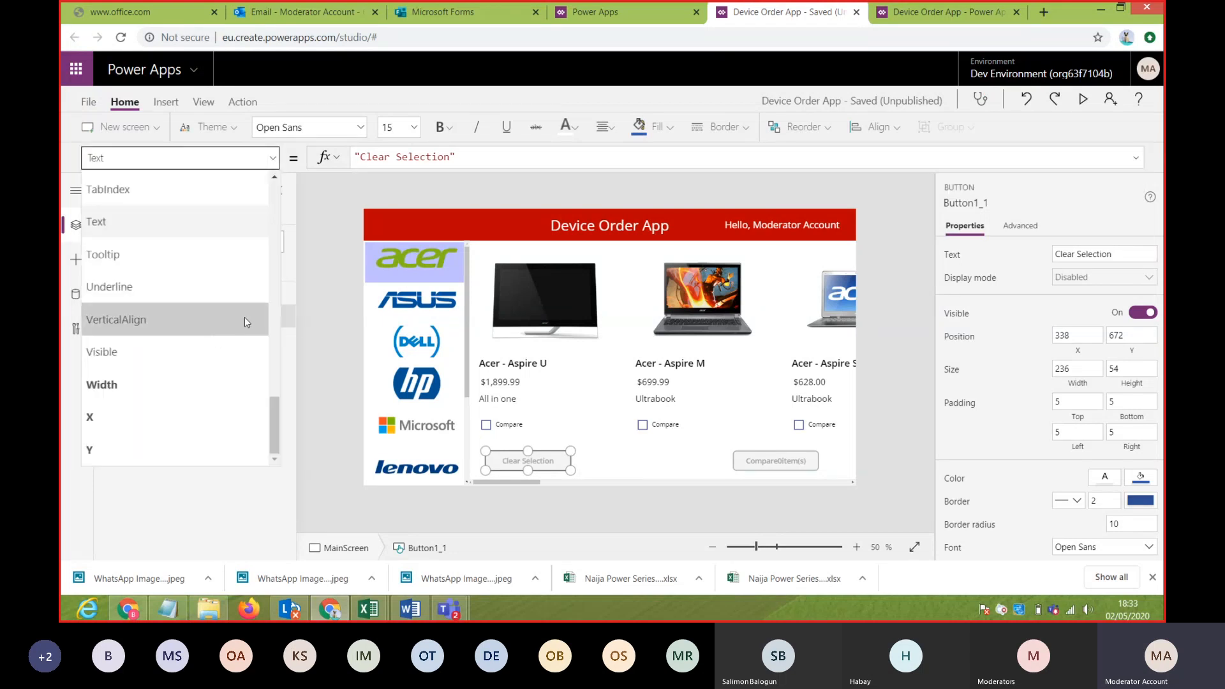
{"action": "left_click_drag", "start_coordinate": [273, 439], "coordinate": [276, 312]}
{"action": "left_click_drag", "start_coordinate": [273, 274], "coordinate": [272, 336]}
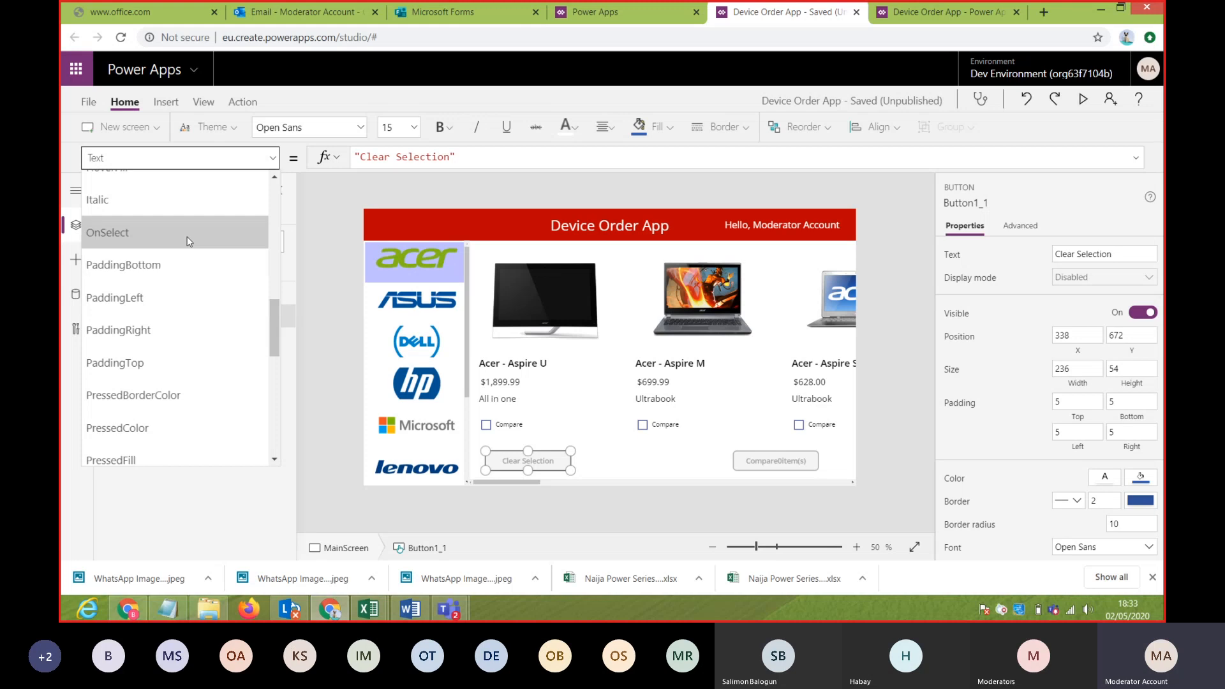
{"action": "left_click", "coordinate": [109, 233]}
{"action": "double_click", "coordinate": [413, 155]}
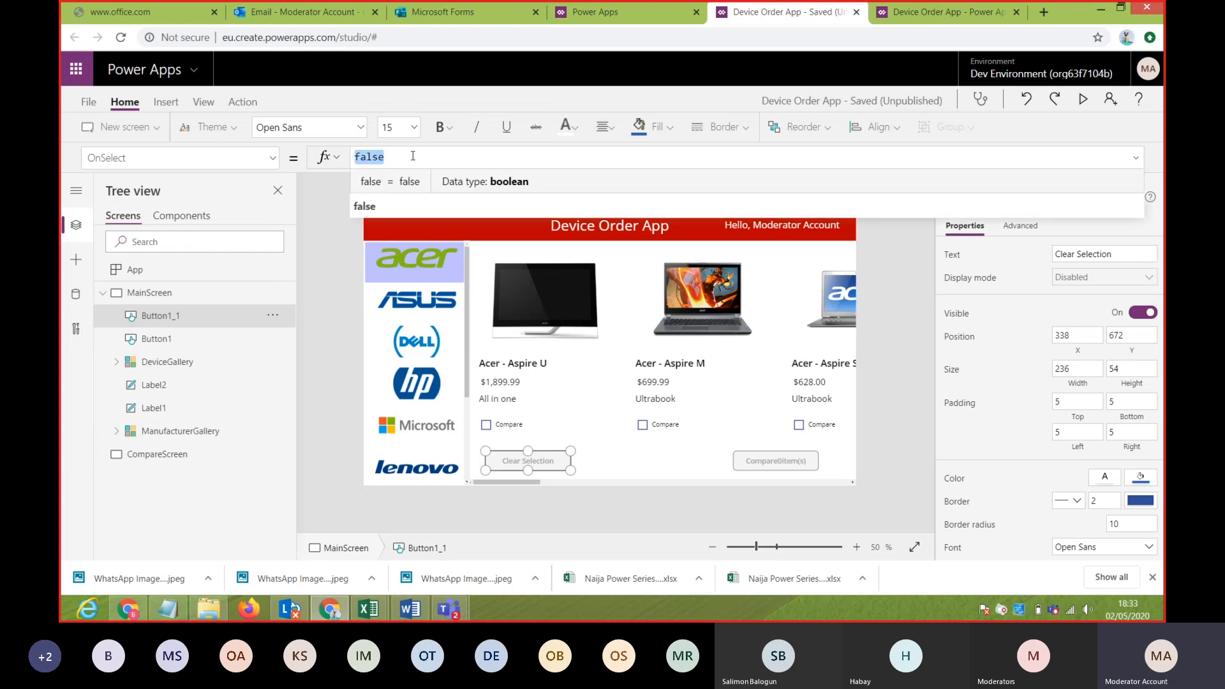
{"action": "type", "text": "Cl"}
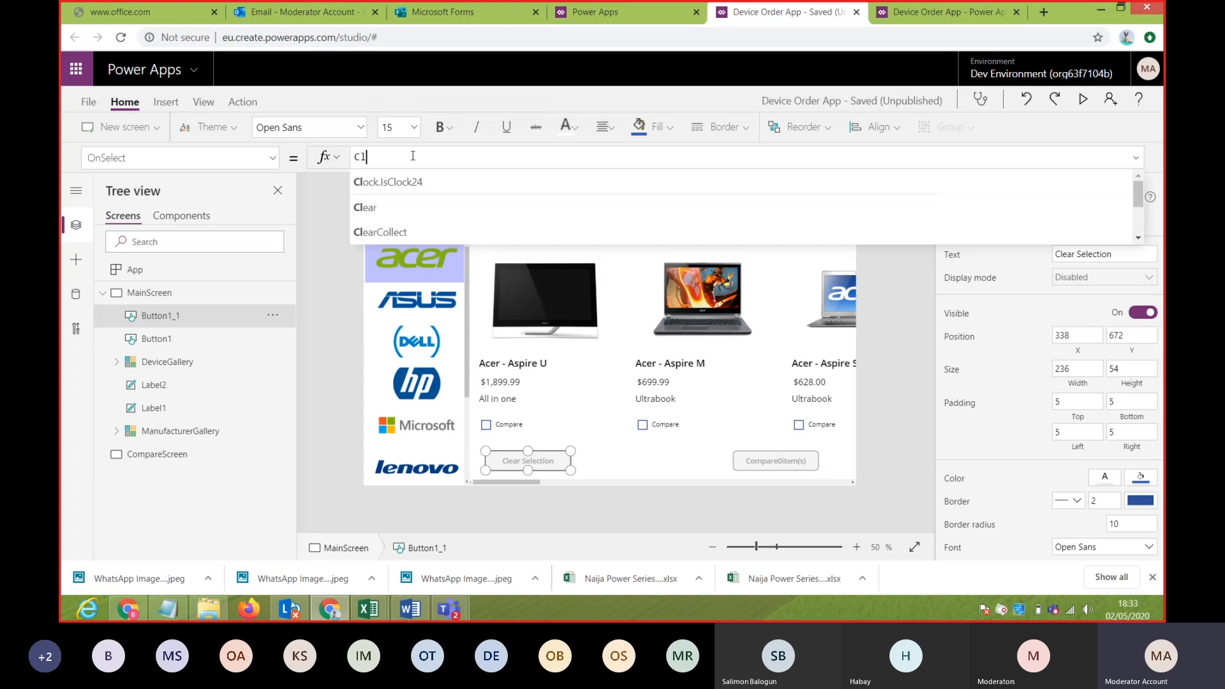
{"action": "type", "text": "ear"}
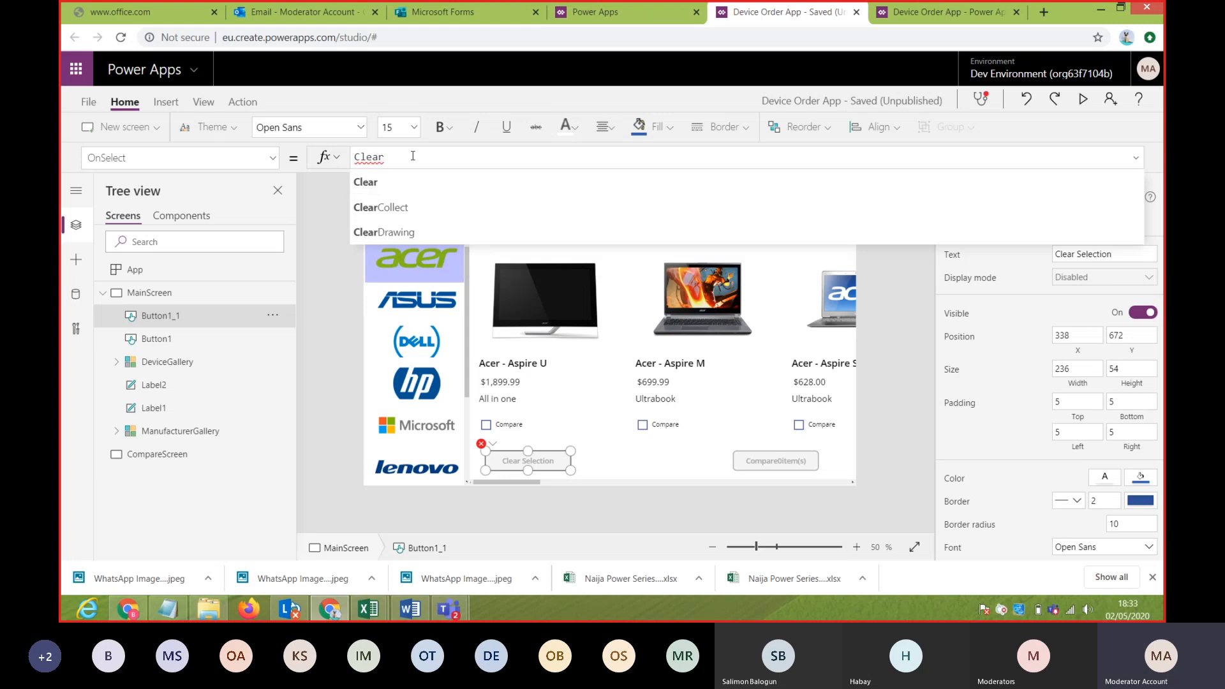
{"action": "type", "text": "("}
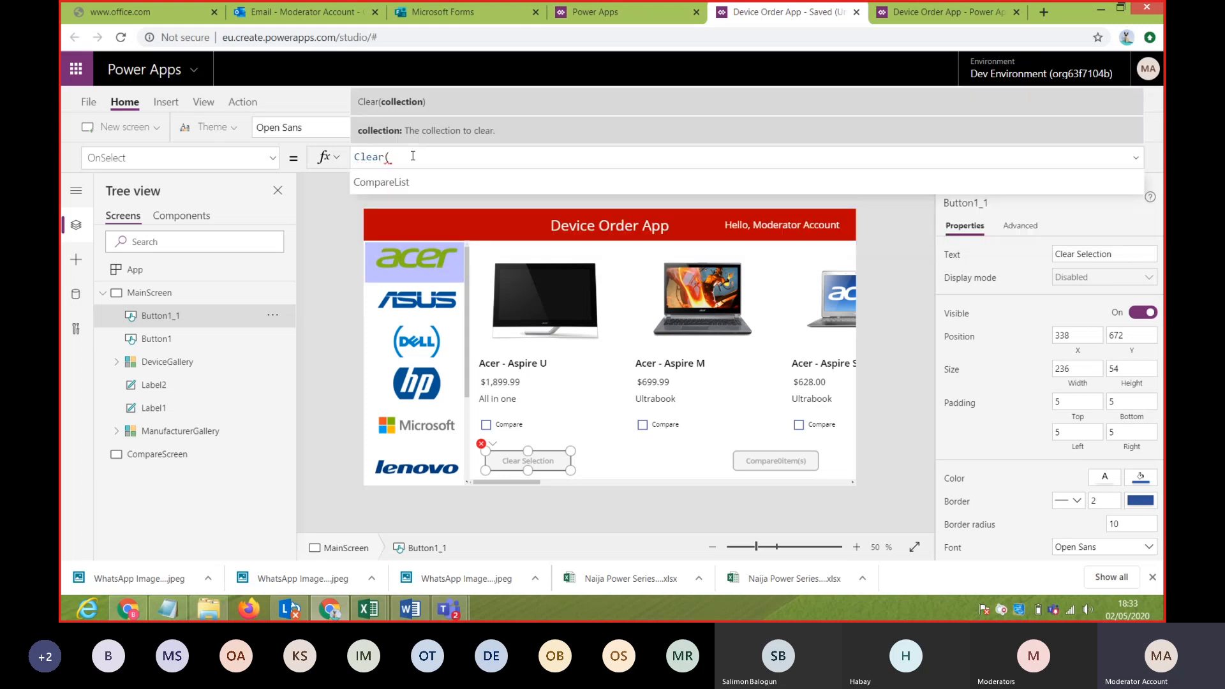
{"action": "left_click", "coordinate": [421, 188]}
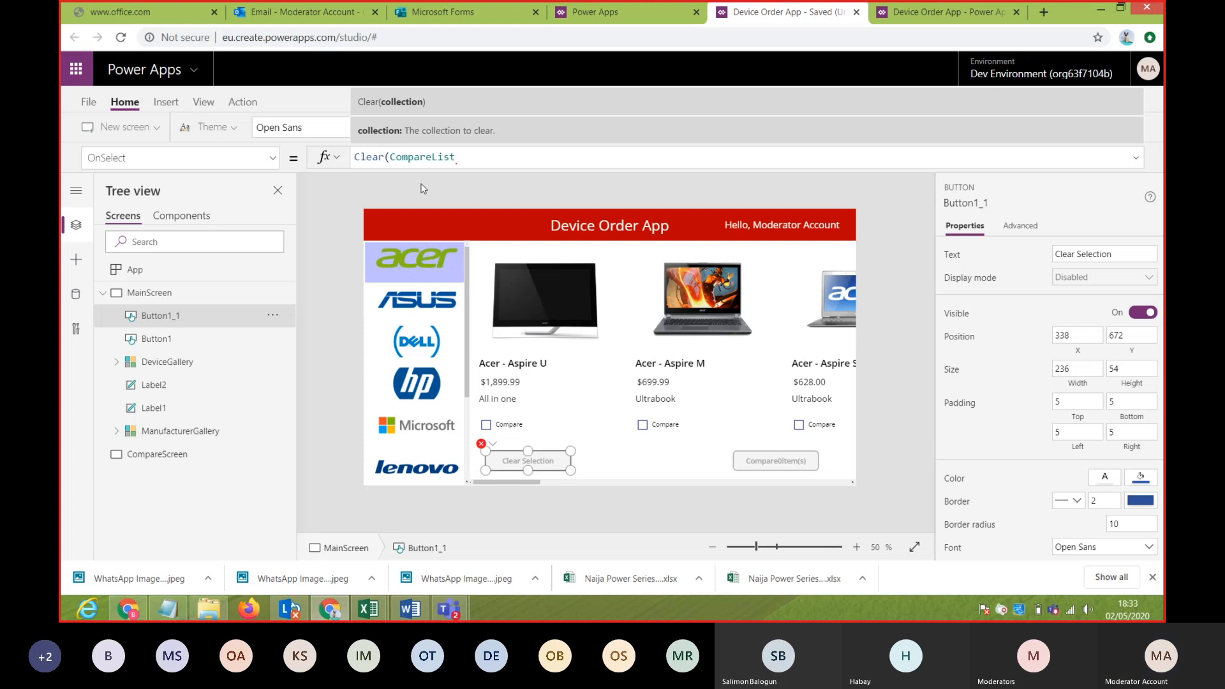
{"action": "type", "text": ")"}
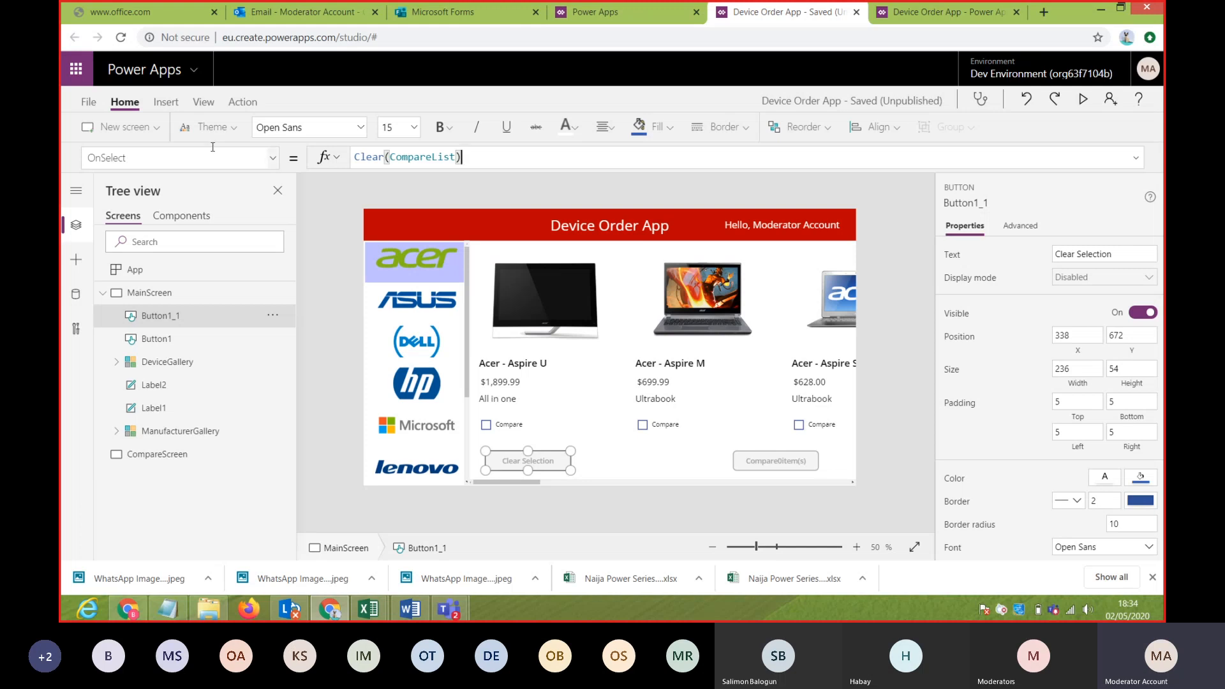
{"action": "left_click", "coordinate": [327, 224]}
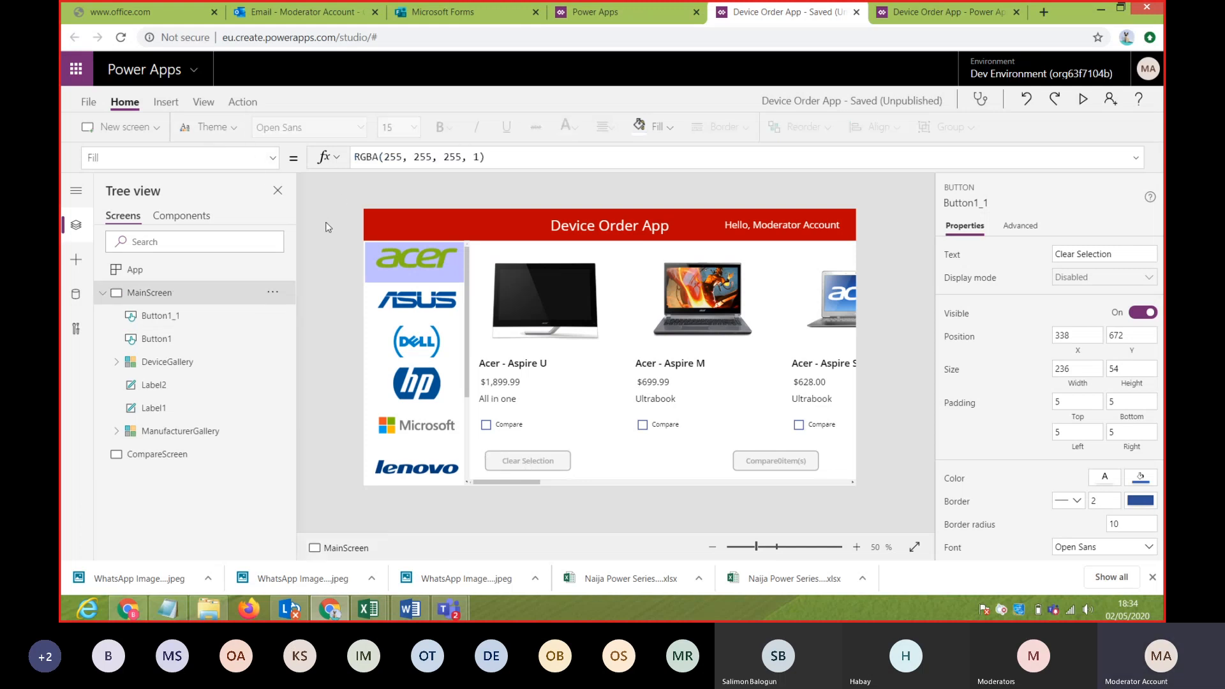
- Preview the app, mark Aspire U and Aspire M for comparison, test Clear Selection, and return to the editor
{"action": "left_click", "coordinate": [1081, 101]}
{"action": "left_click", "coordinate": [387, 446]}
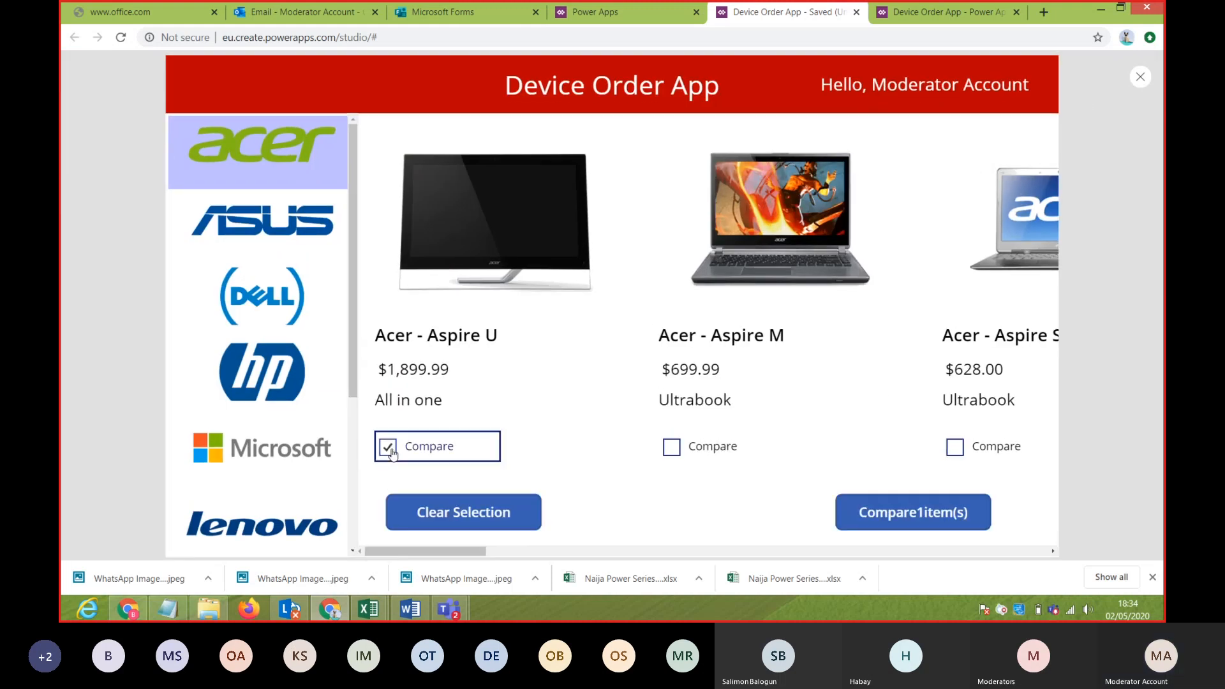
{"action": "left_click", "coordinate": [672, 447]}
{"action": "left_click", "coordinate": [483, 512]}
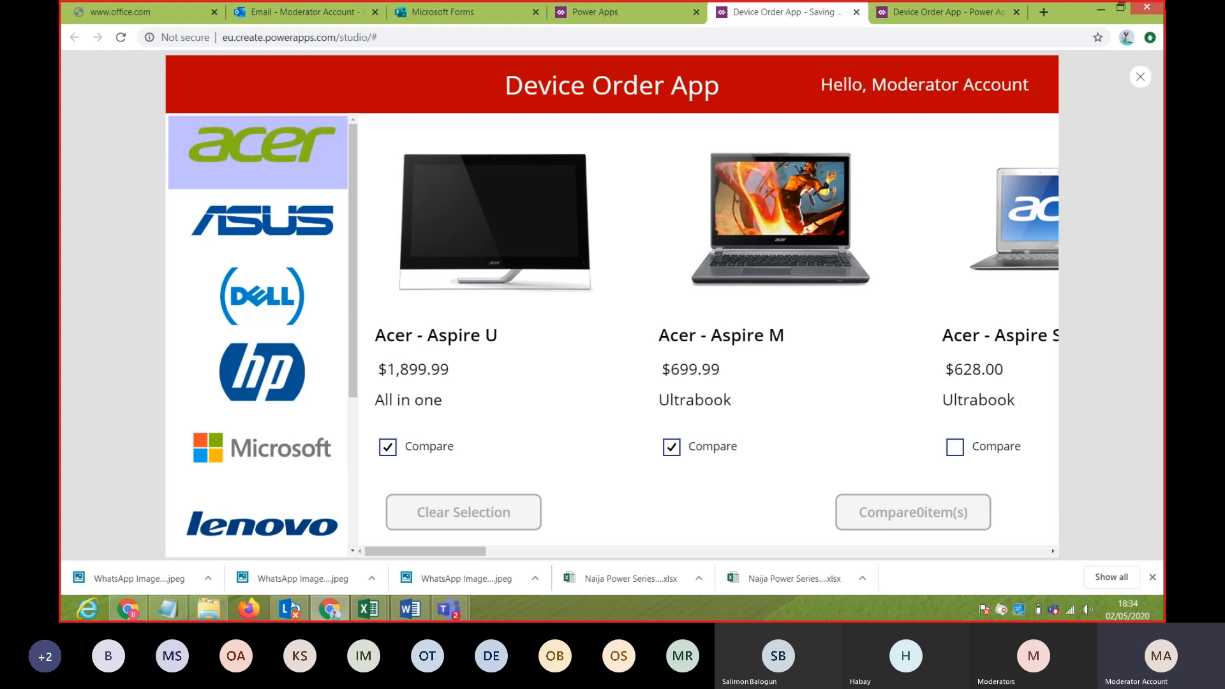
{"action": "mouse_move", "coordinate": [1162, 5]}
{"action": "left_click", "coordinate": [1139, 80]}
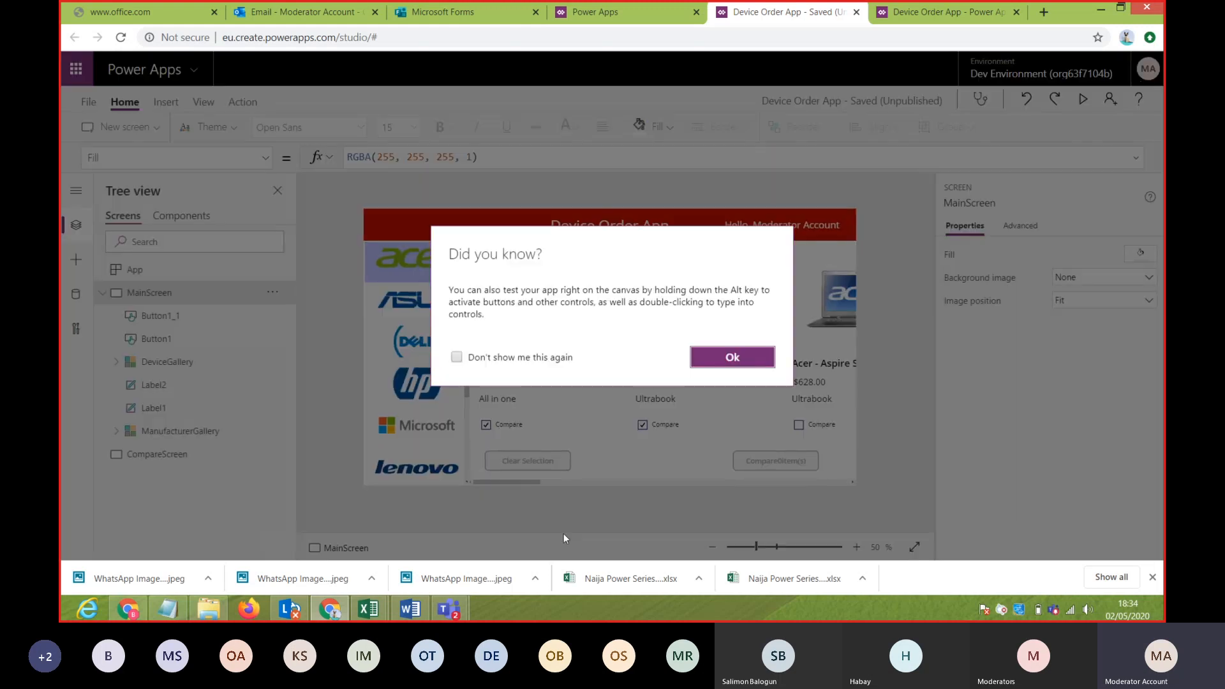
{"action": "left_click", "coordinate": [732, 357]}
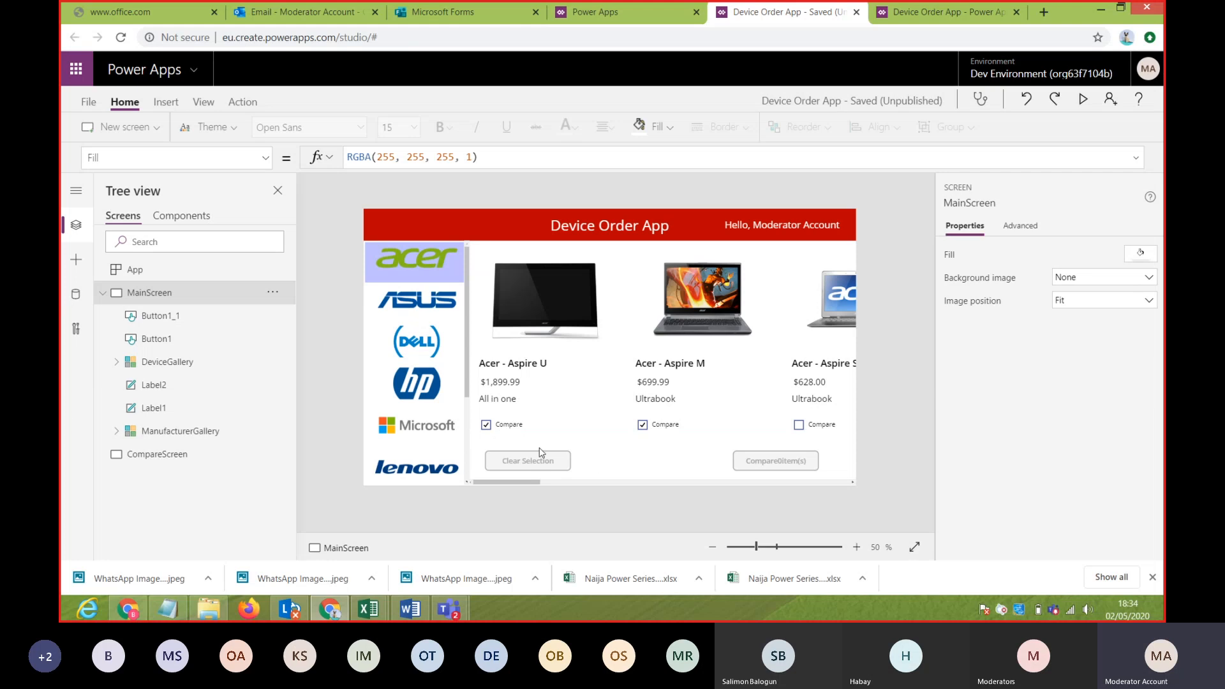
{"action": "left_click", "coordinate": [604, 461]}
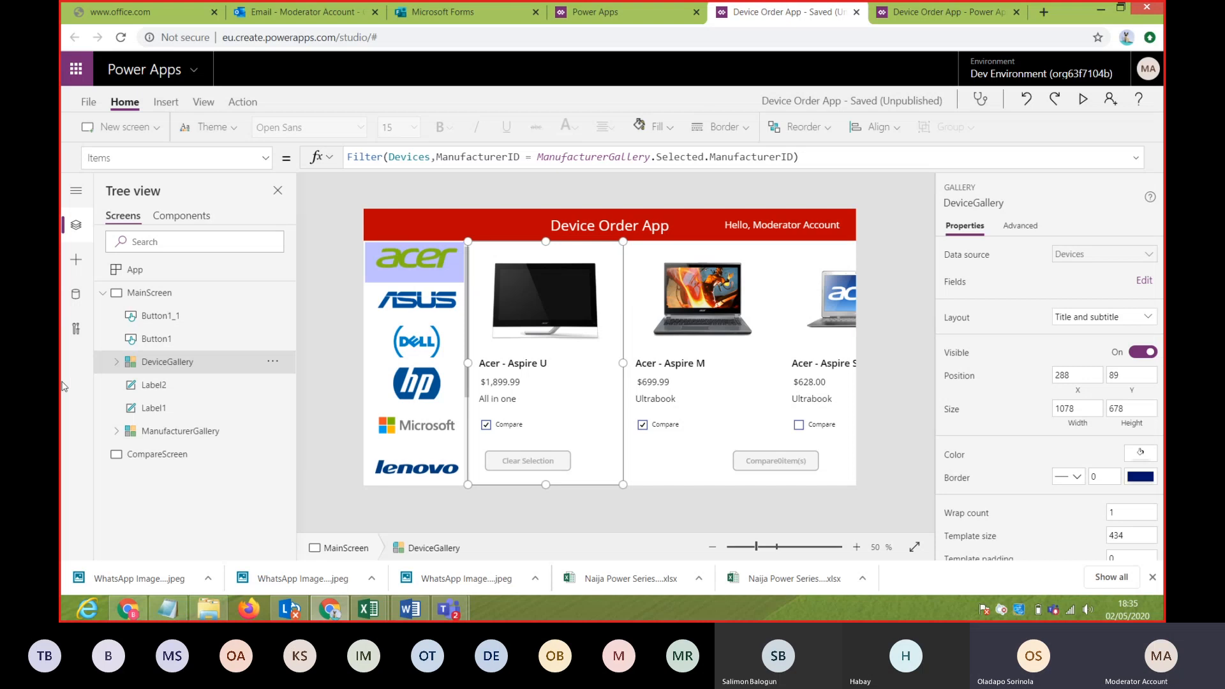
{"action": "left_click", "coordinate": [451, 237]}
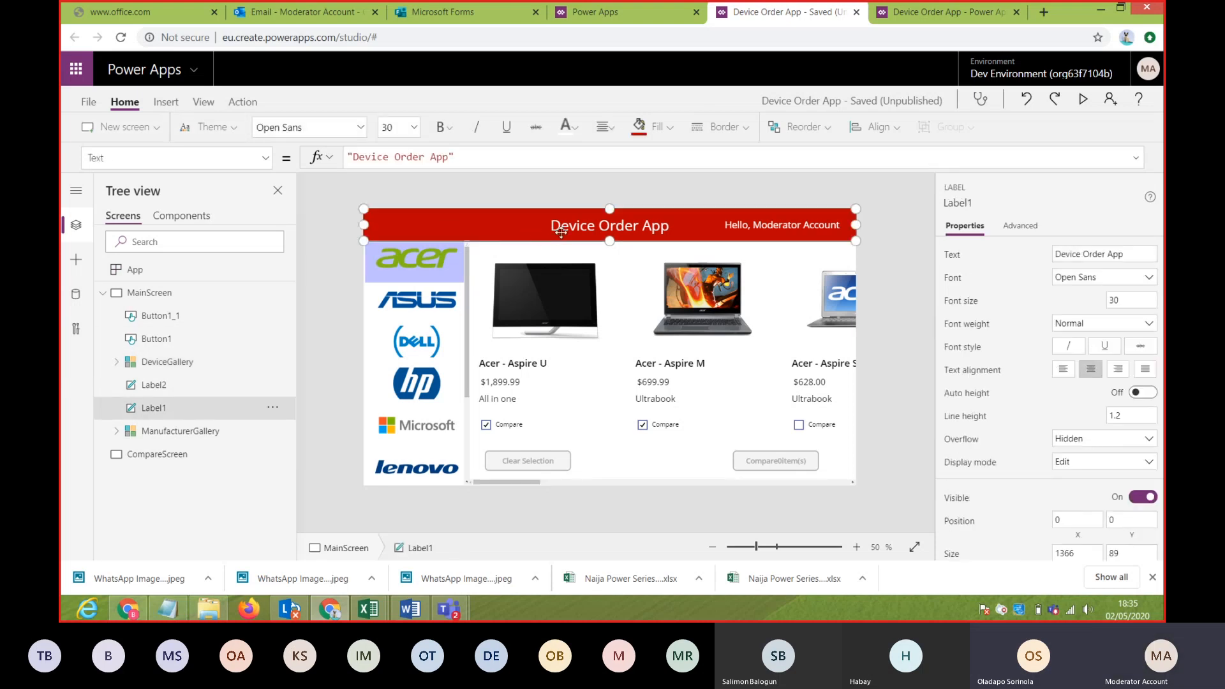
{"action": "left_click", "coordinate": [486, 425]}
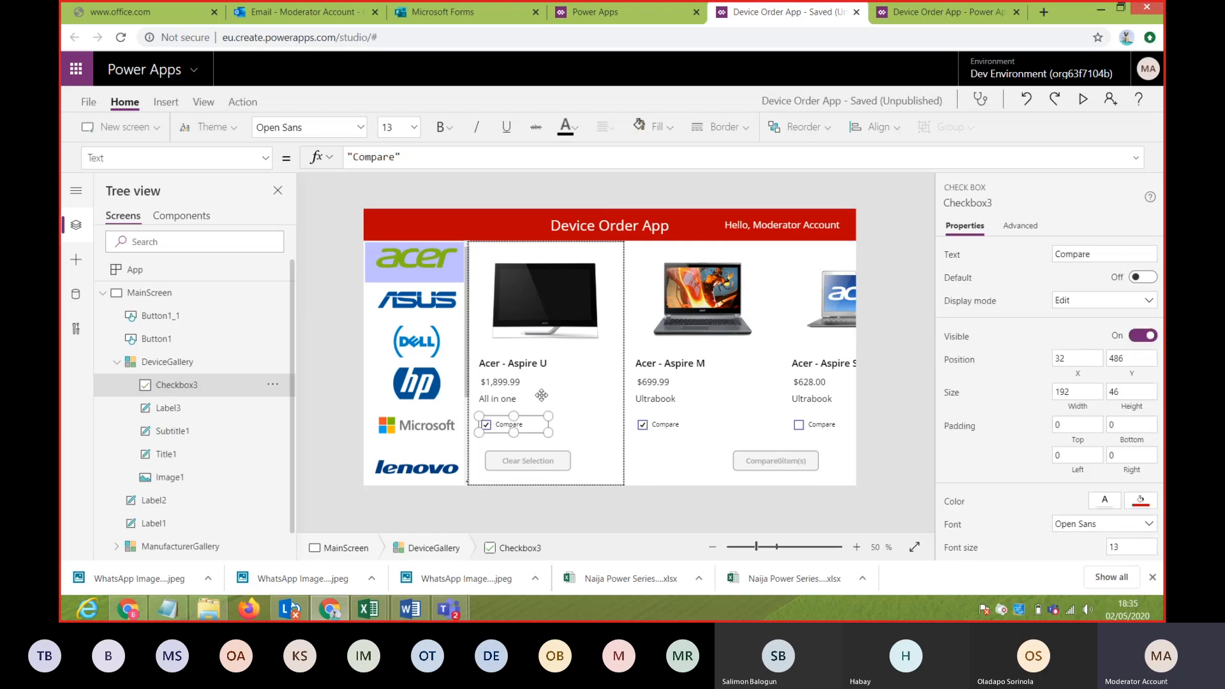
- Preview the app, clear the Compare check boxes for Aspire U and Aspire M, and return to the editor
{"action": "left_click", "coordinate": [1082, 99]}
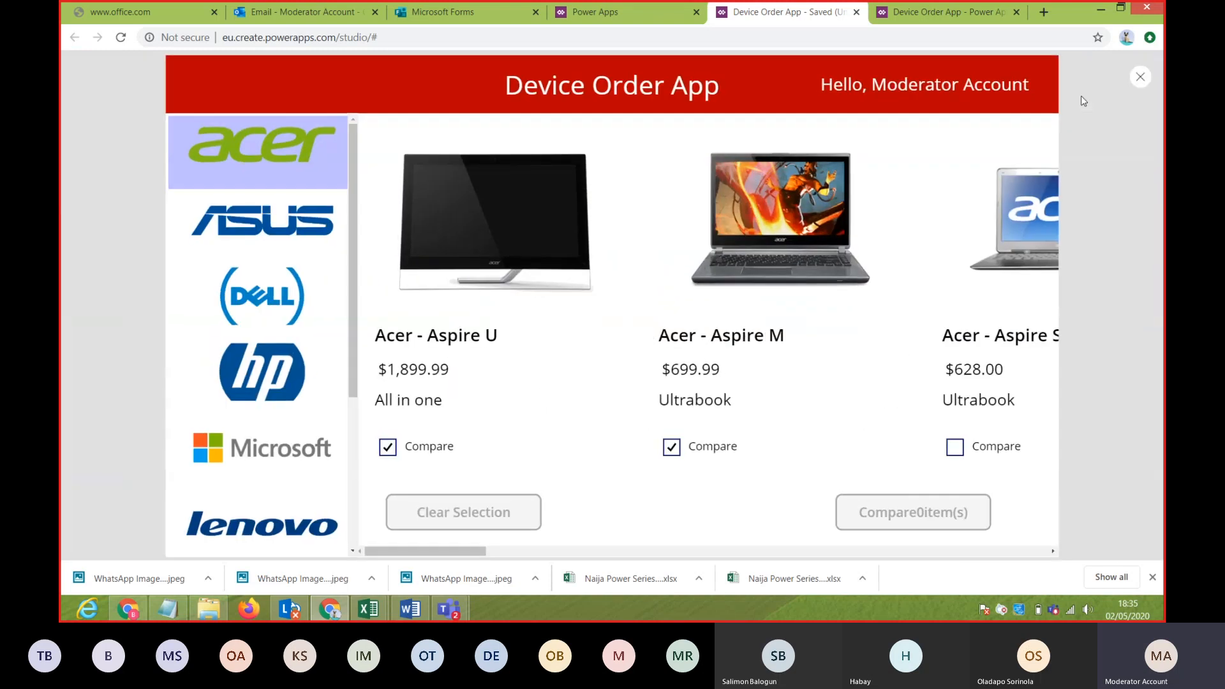
{"action": "left_click", "coordinate": [389, 448]}
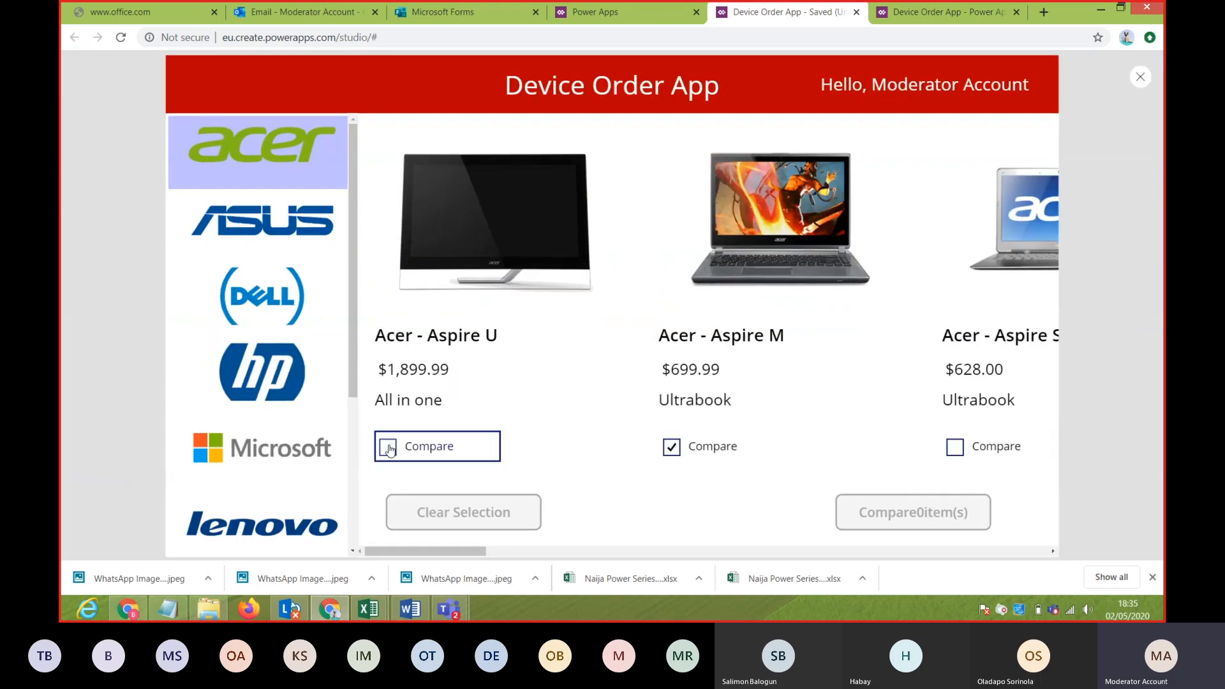
{"action": "left_click", "coordinate": [671, 448]}
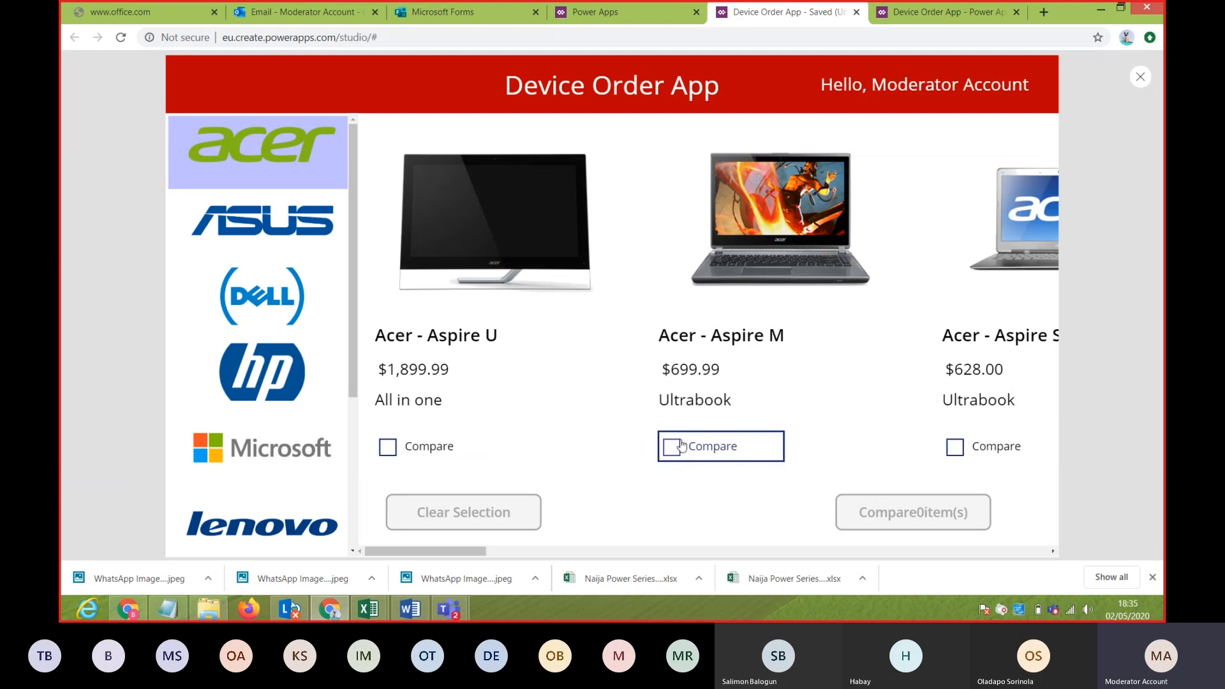
{"action": "left_click", "coordinate": [1140, 78]}
{"action": "left_click", "coordinate": [730, 358]}
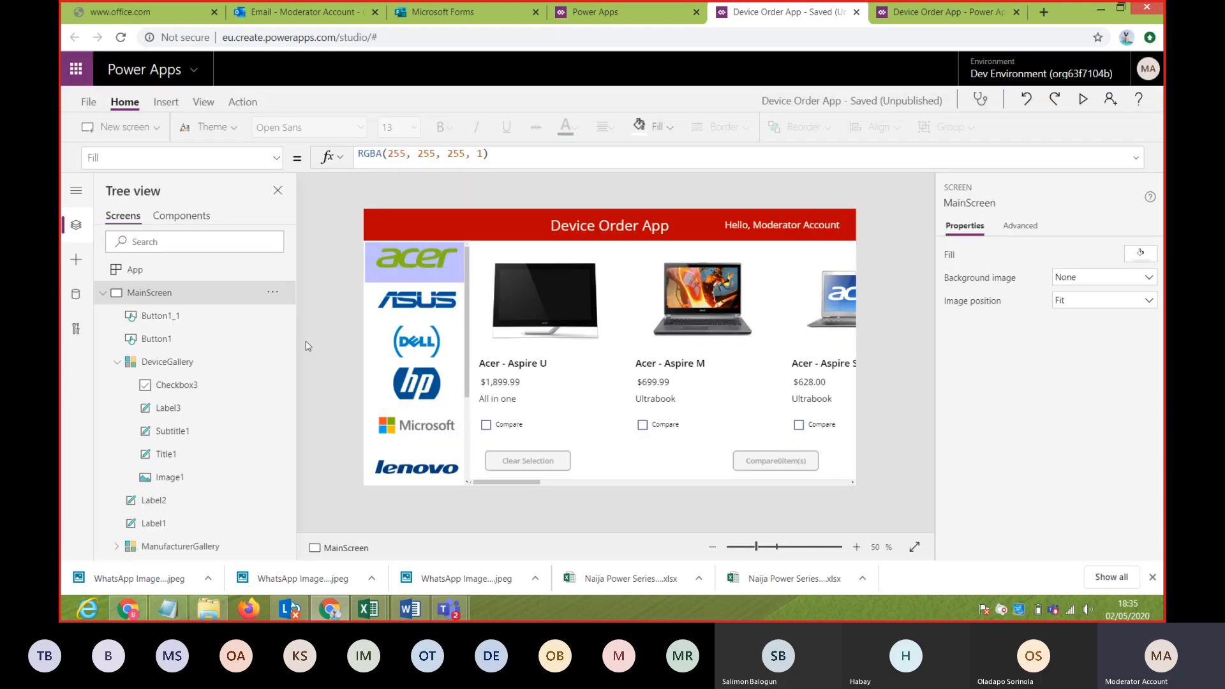
- Group the Device Order App title label and the greeting label on MainScreen
{"action": "left_click", "coordinate": [116, 362]}
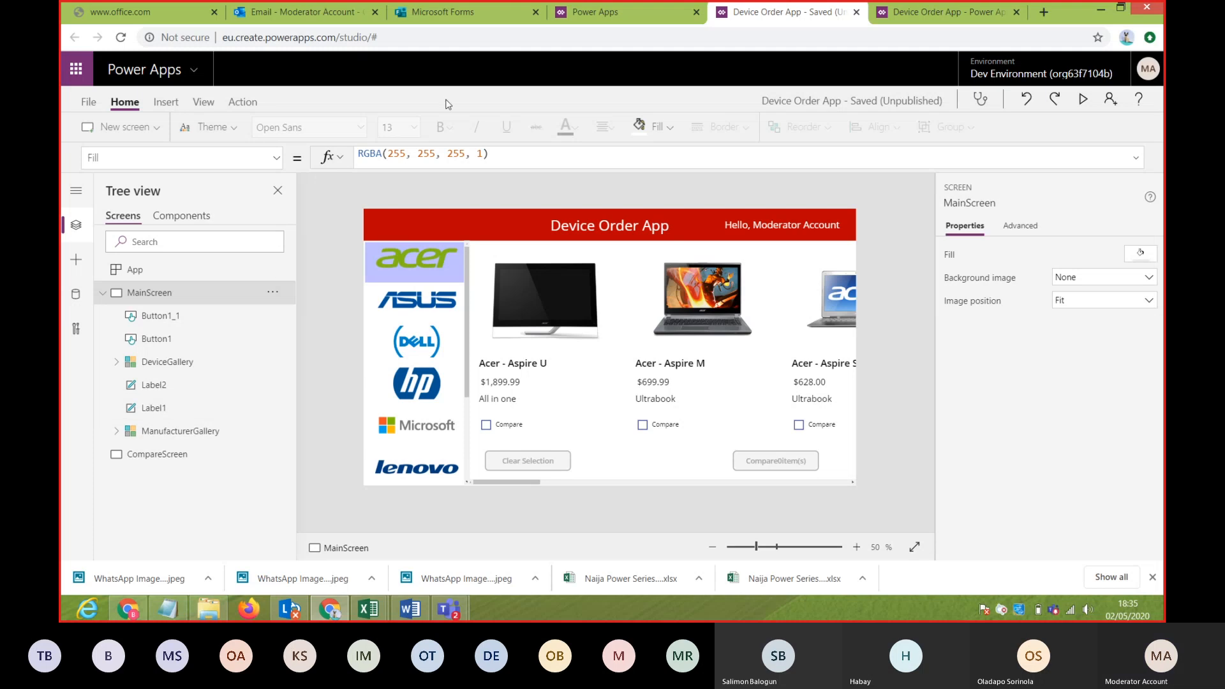
{"action": "left_click", "coordinate": [423, 232]}
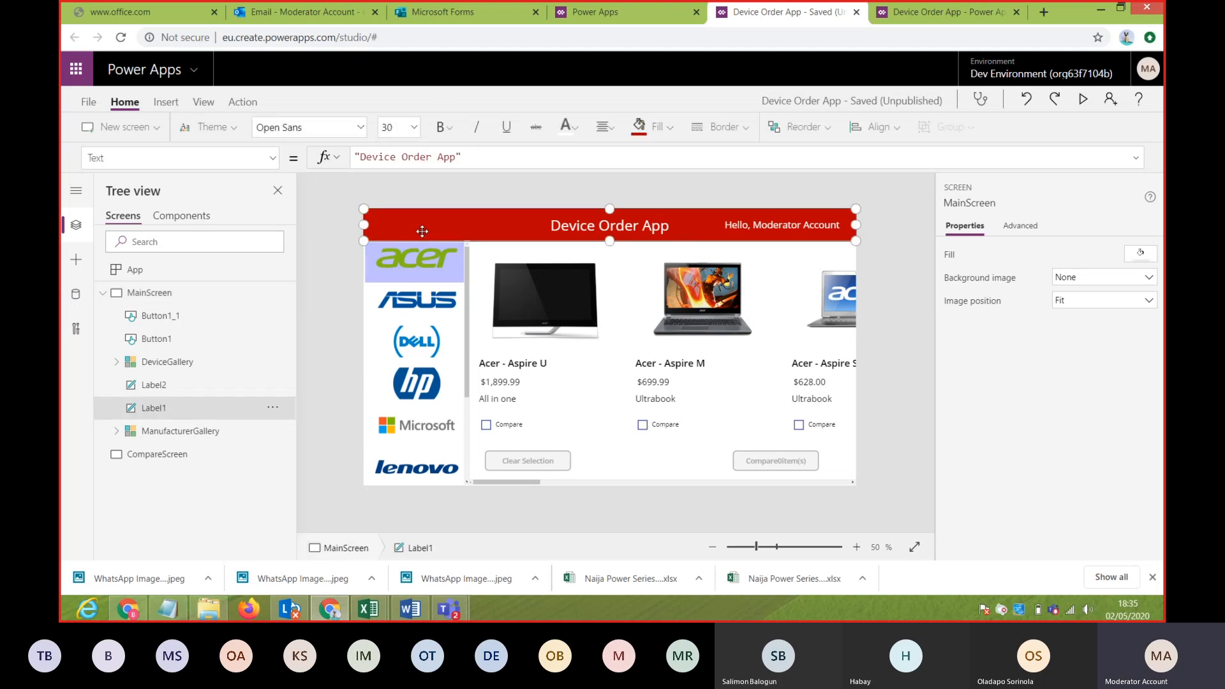
{"action": "left_click", "coordinate": [553, 224]}
{"action": "left_click", "coordinate": [553, 227]}
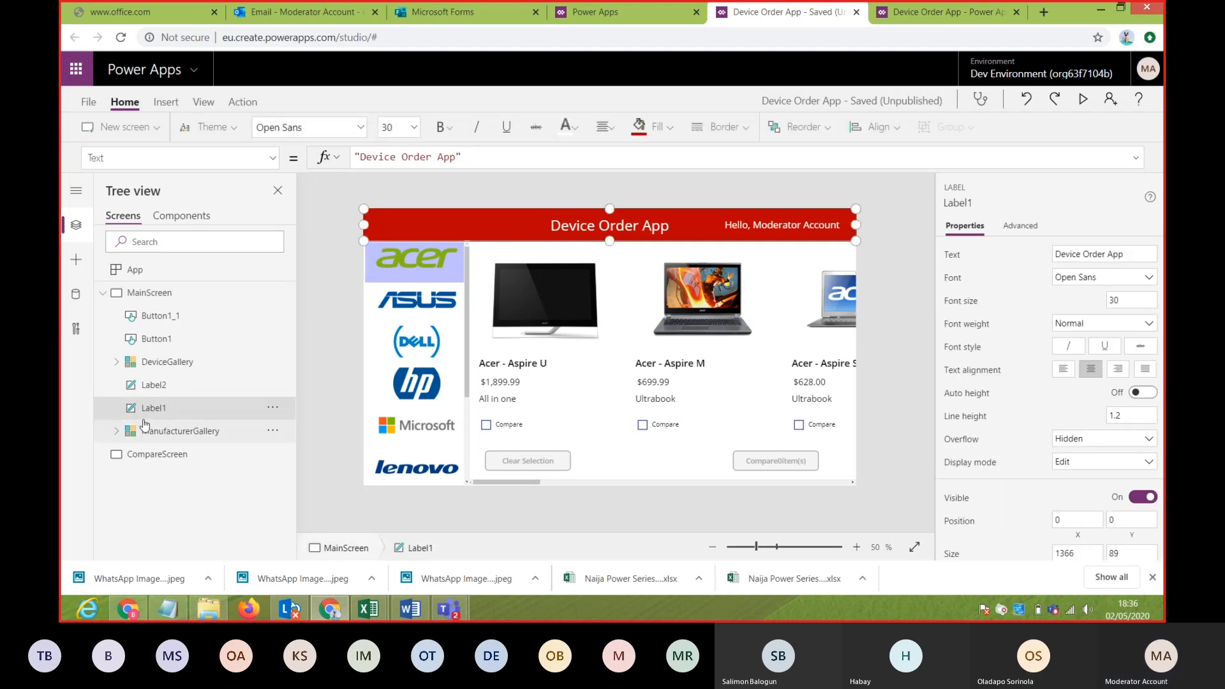
{"action": "left_click", "coordinate": [160, 383]}
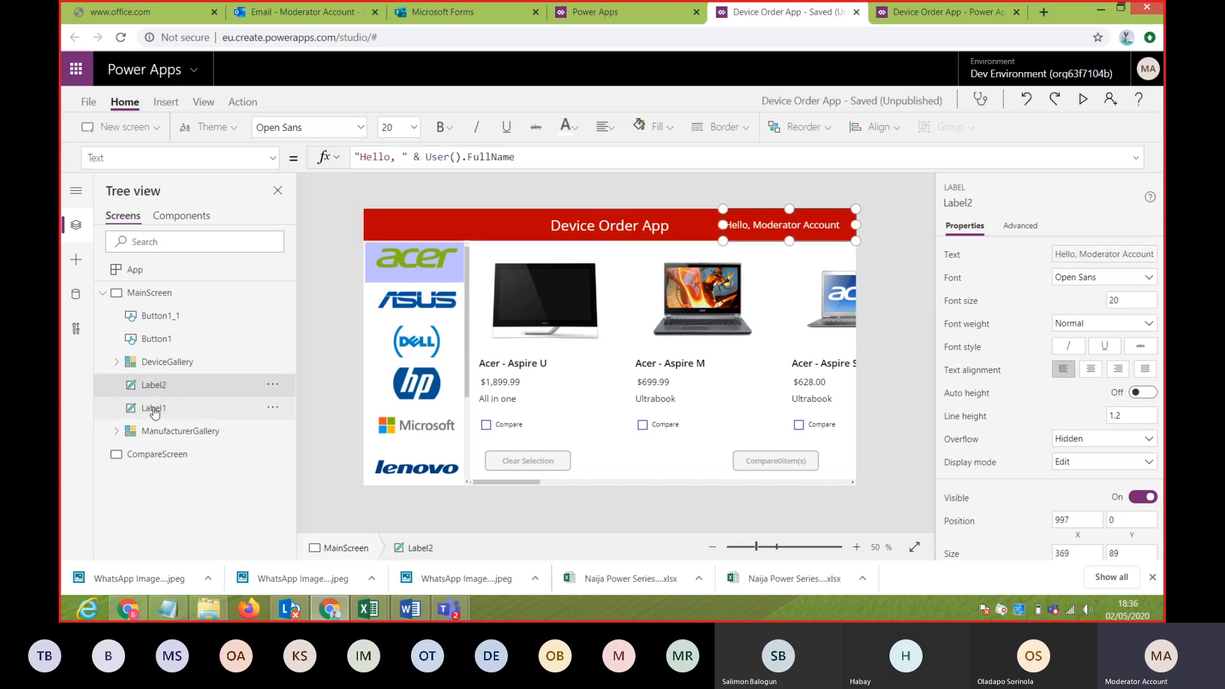
{"action": "left_click", "coordinate": [153, 410], "text": "ctrl"}
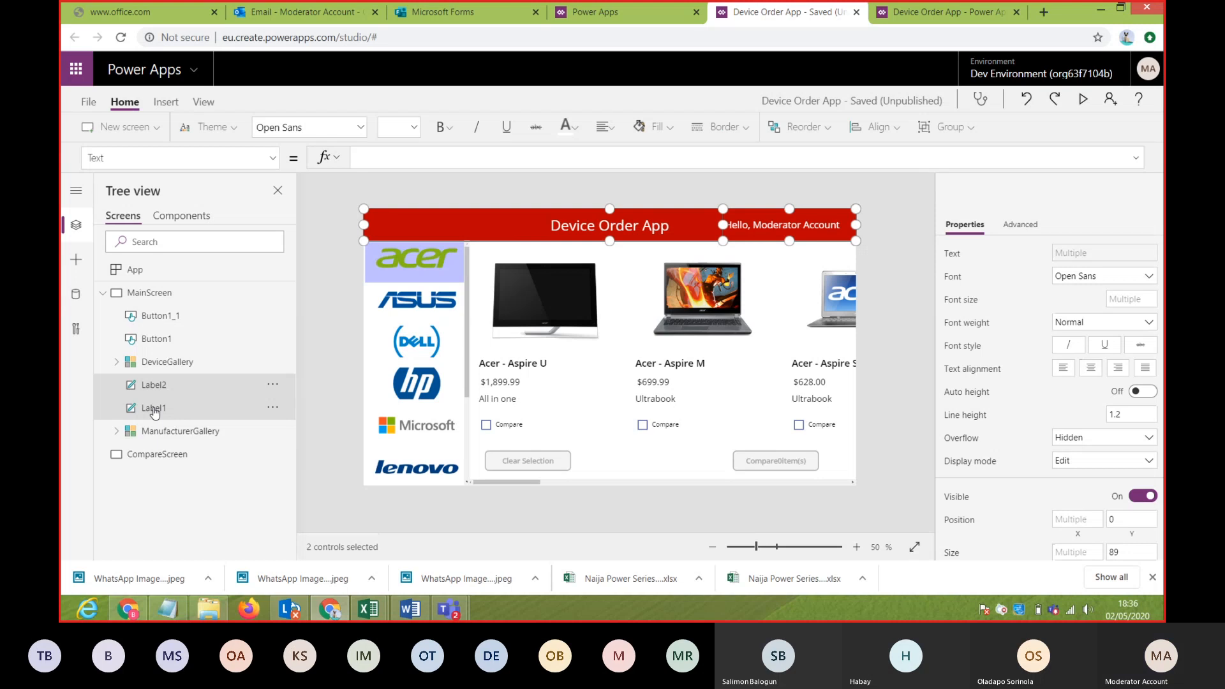
{"action": "right_click", "coordinate": [155, 412]}
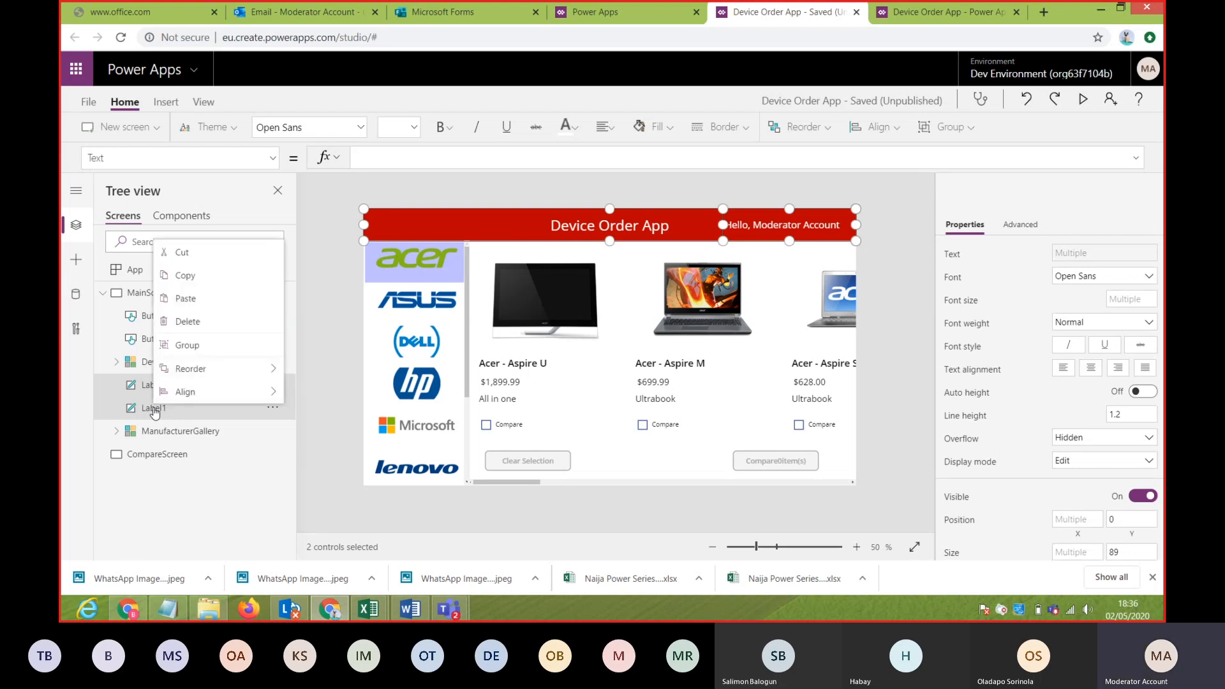
{"action": "left_click", "coordinate": [215, 352]}
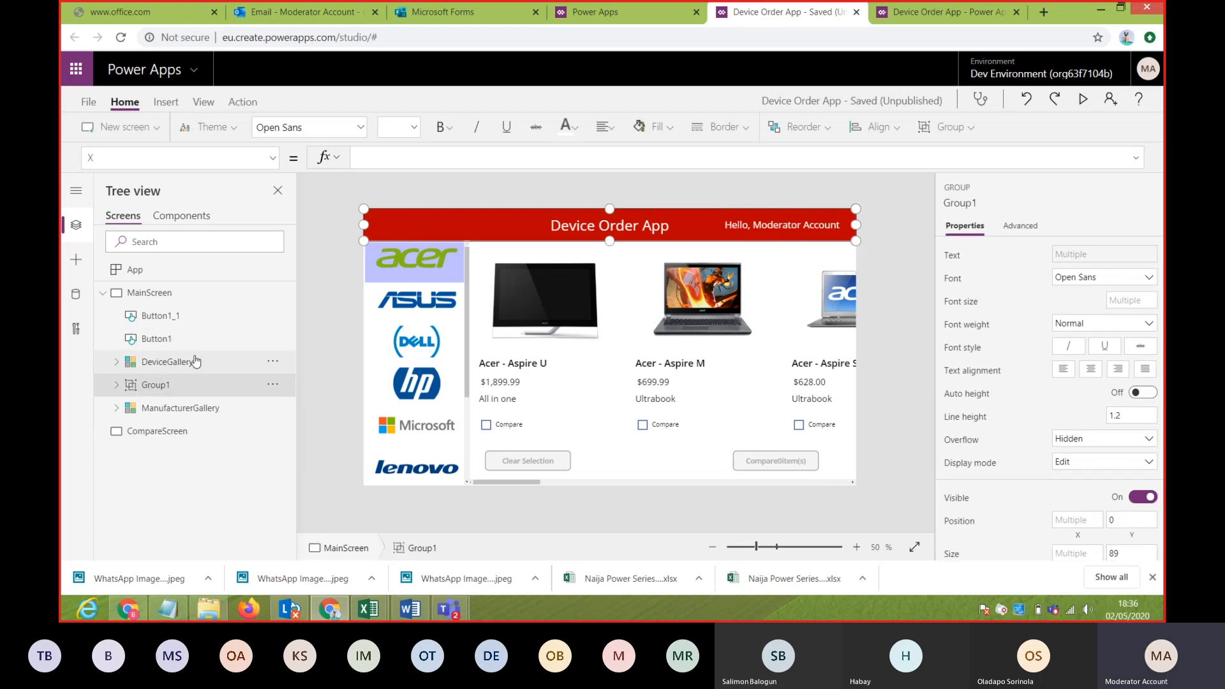
- Rename the new label group on MainScreen as Header
{"action": "left_click", "coordinate": [272, 384]}
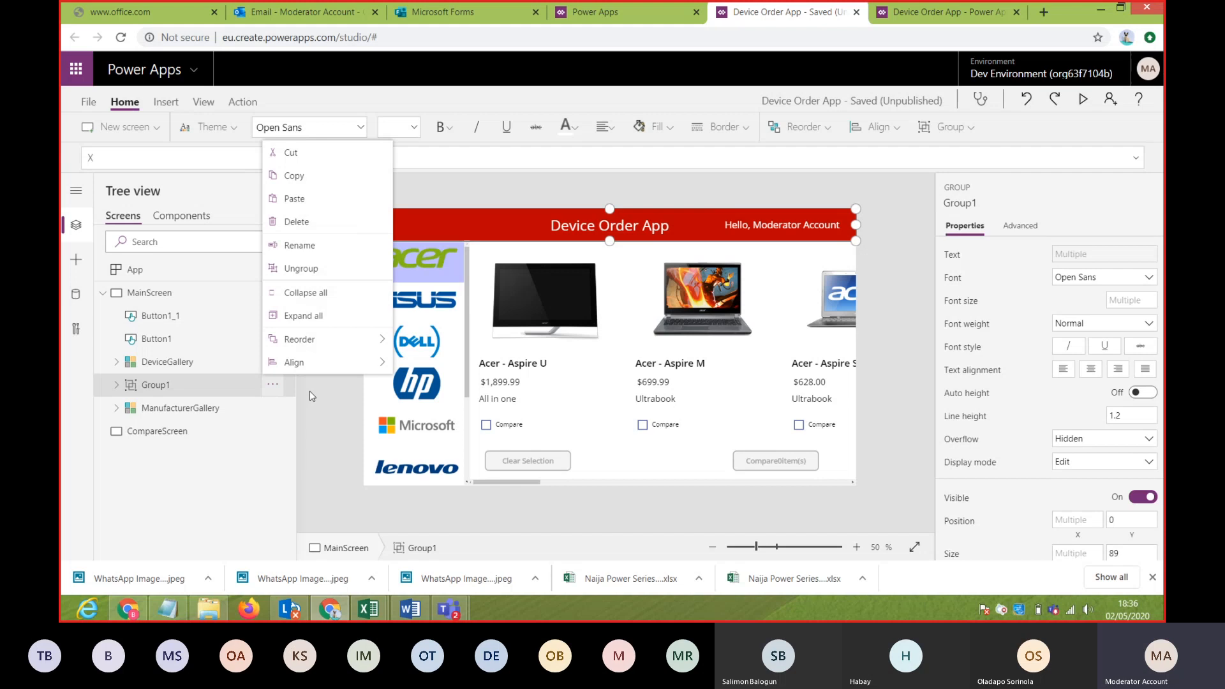
{"action": "left_click", "coordinate": [299, 253]}
{"action": "type", "text": "Header"}
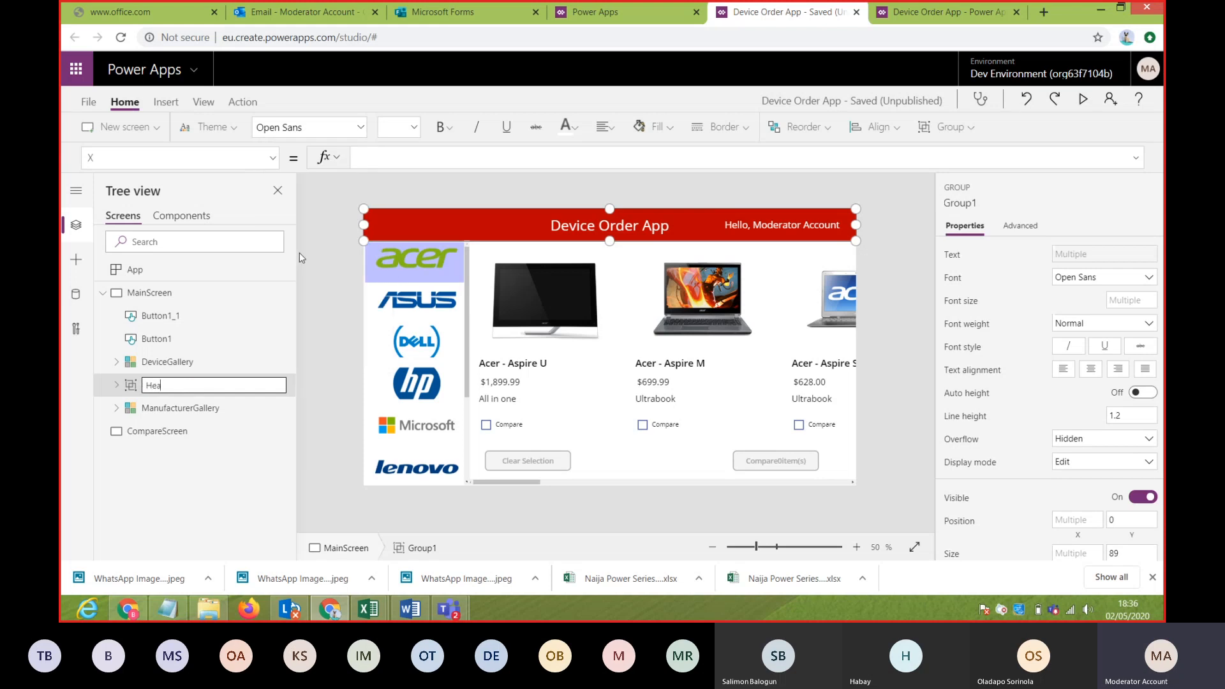
{"action": "left_click", "coordinate": [317, 339]}
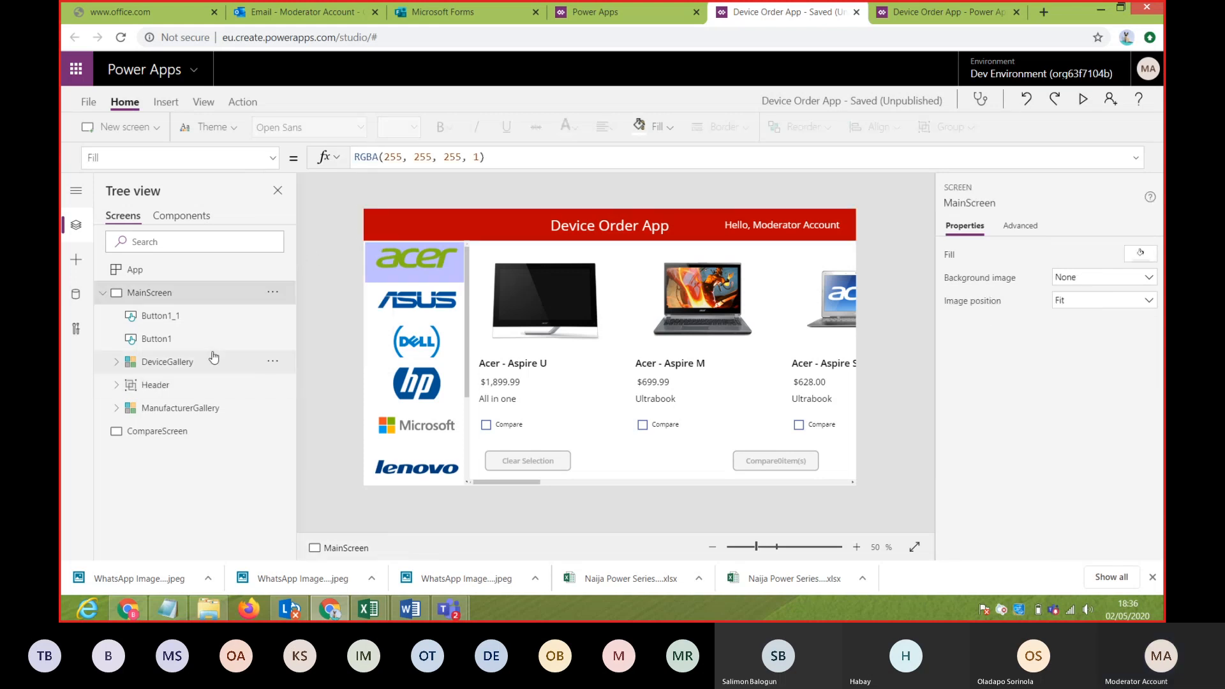
- Copy the Header group from MainScreen and paste it onto CompareScreen
{"action": "left_click", "coordinate": [188, 390]}
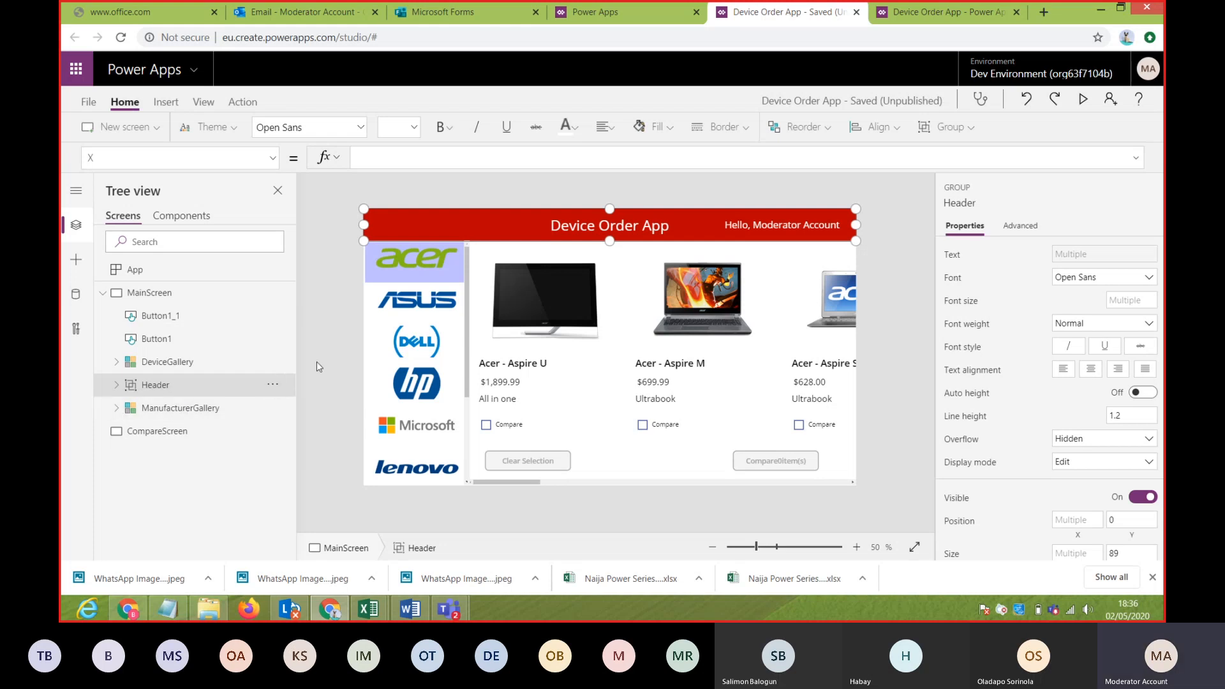
{"action": "left_click", "coordinate": [273, 389]}
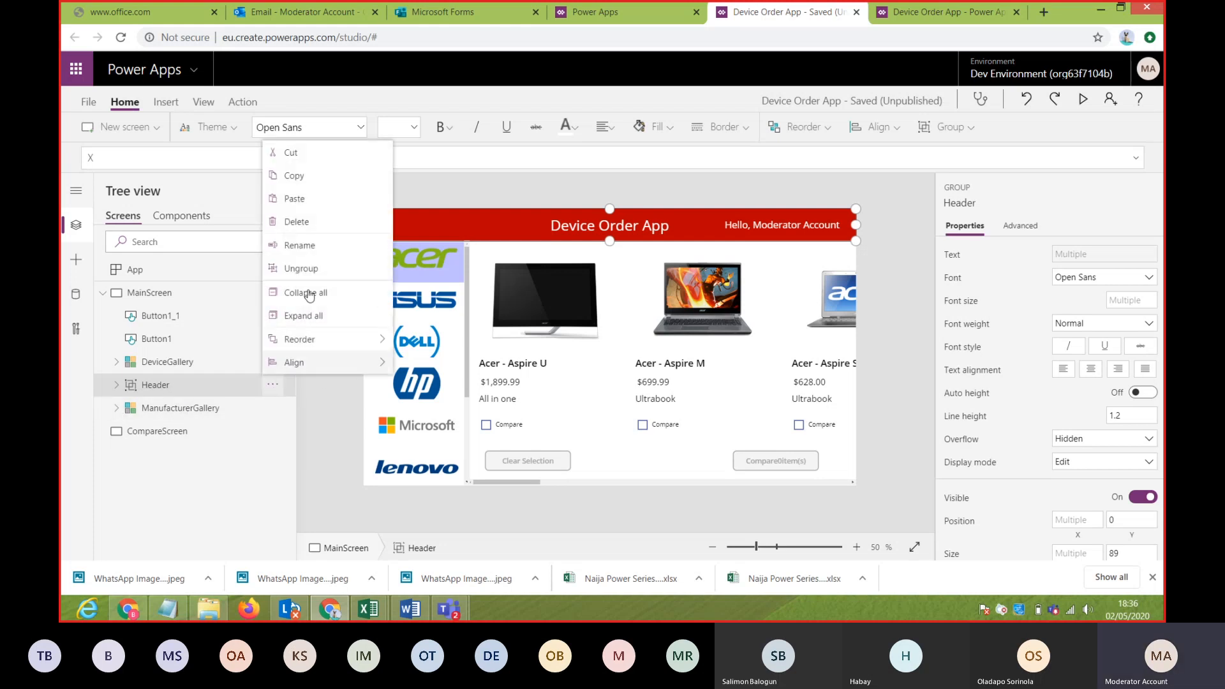
{"action": "left_click", "coordinate": [300, 183]}
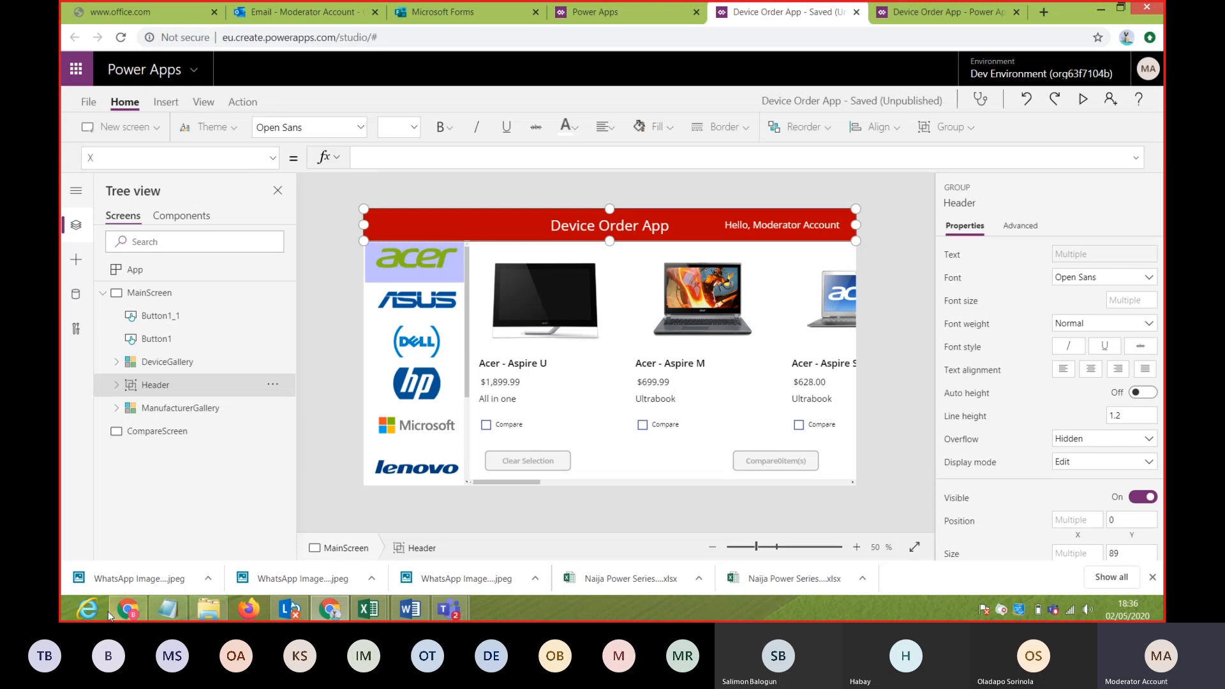
{"action": "left_click", "coordinate": [141, 432]}
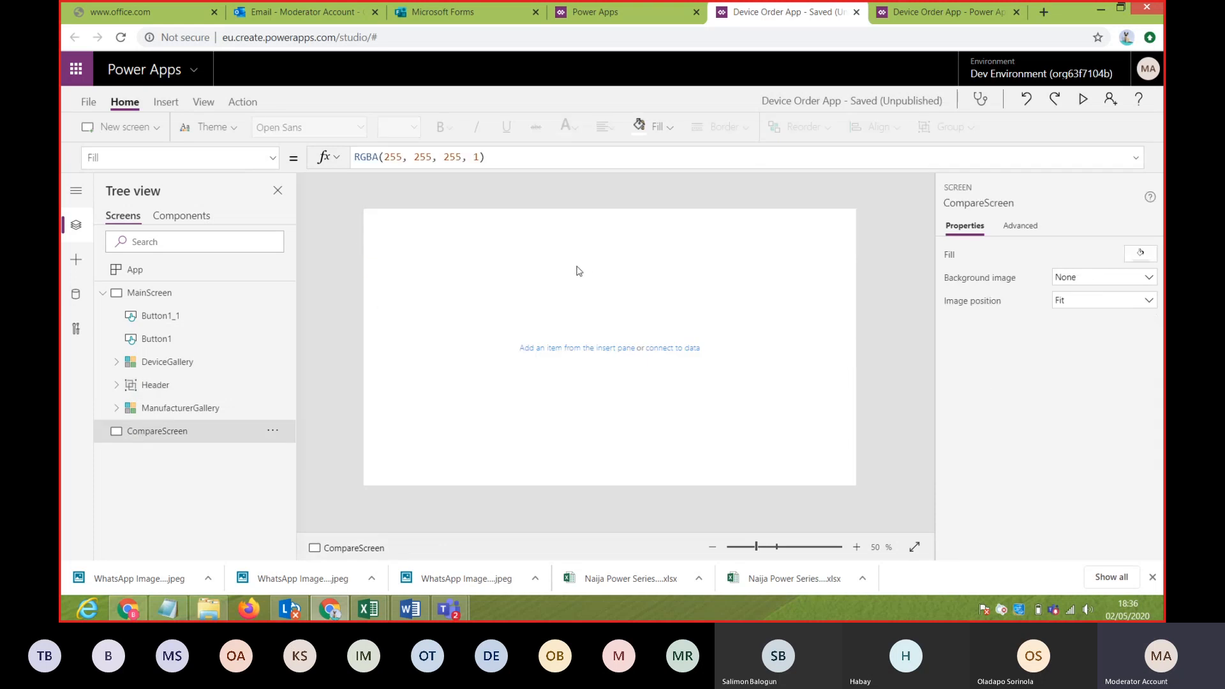
{"action": "key", "text": "ctrl+v"}
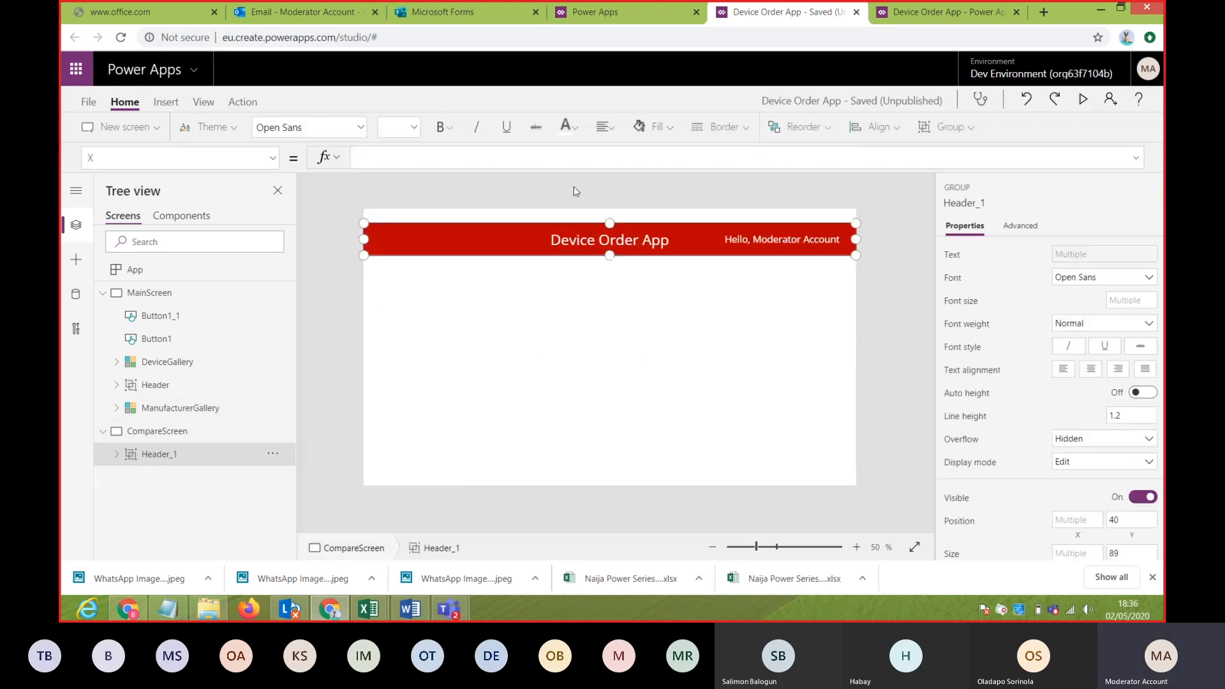
- Move the red title label on CompareScreen up to Y 0 and stretch its height to 129
{"action": "left_click_drag", "start_coordinate": [533, 240], "coordinate": [530, 224]}
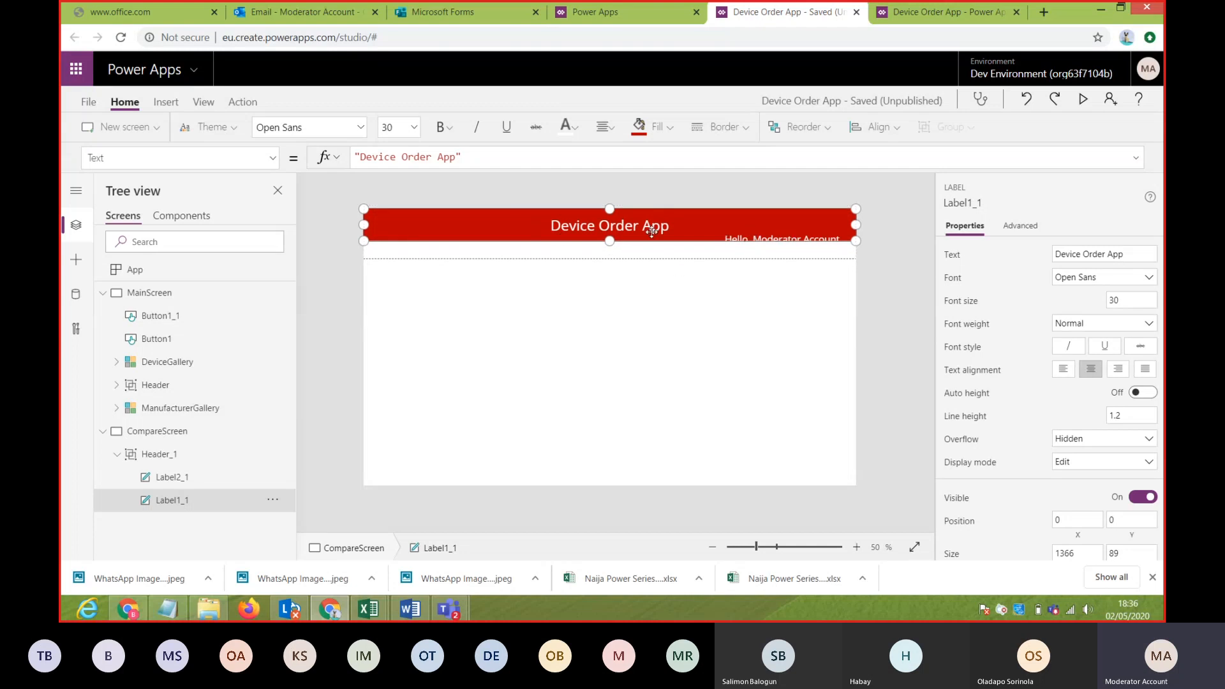
{"action": "left_click_drag", "start_coordinate": [609, 241], "coordinate": [609, 255]}
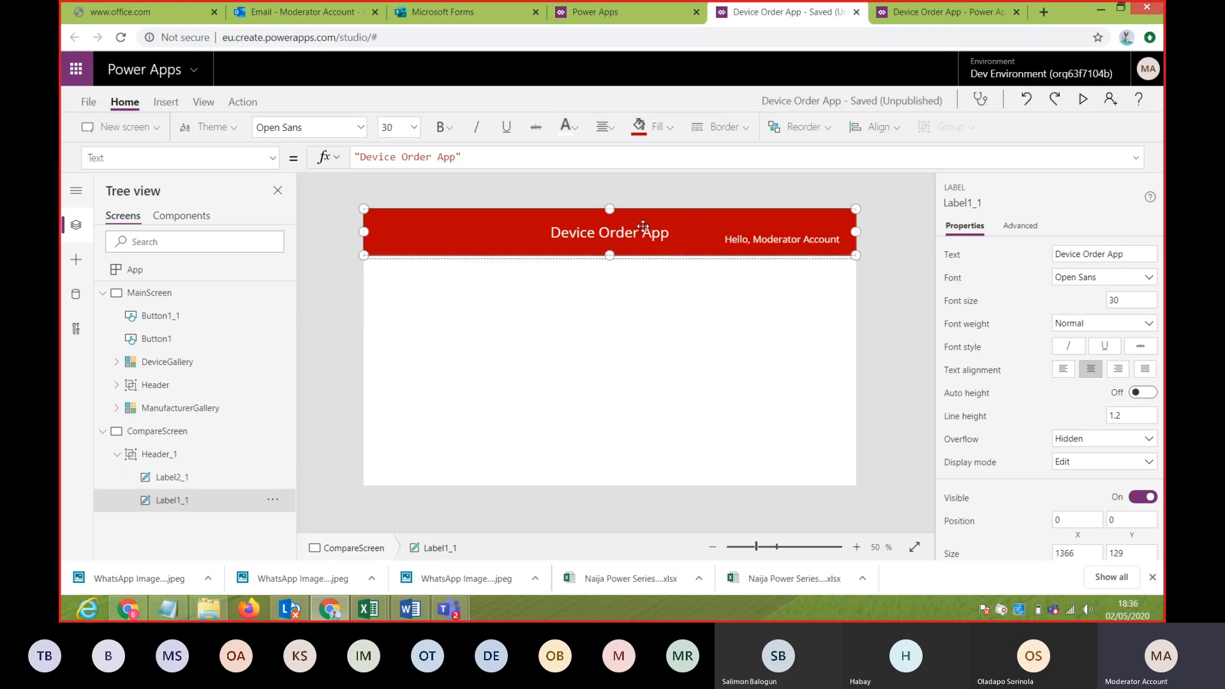
{"action": "left_click_drag", "start_coordinate": [609, 255], "coordinate": [610, 257]}
{"action": "left_click", "coordinate": [595, 296]}
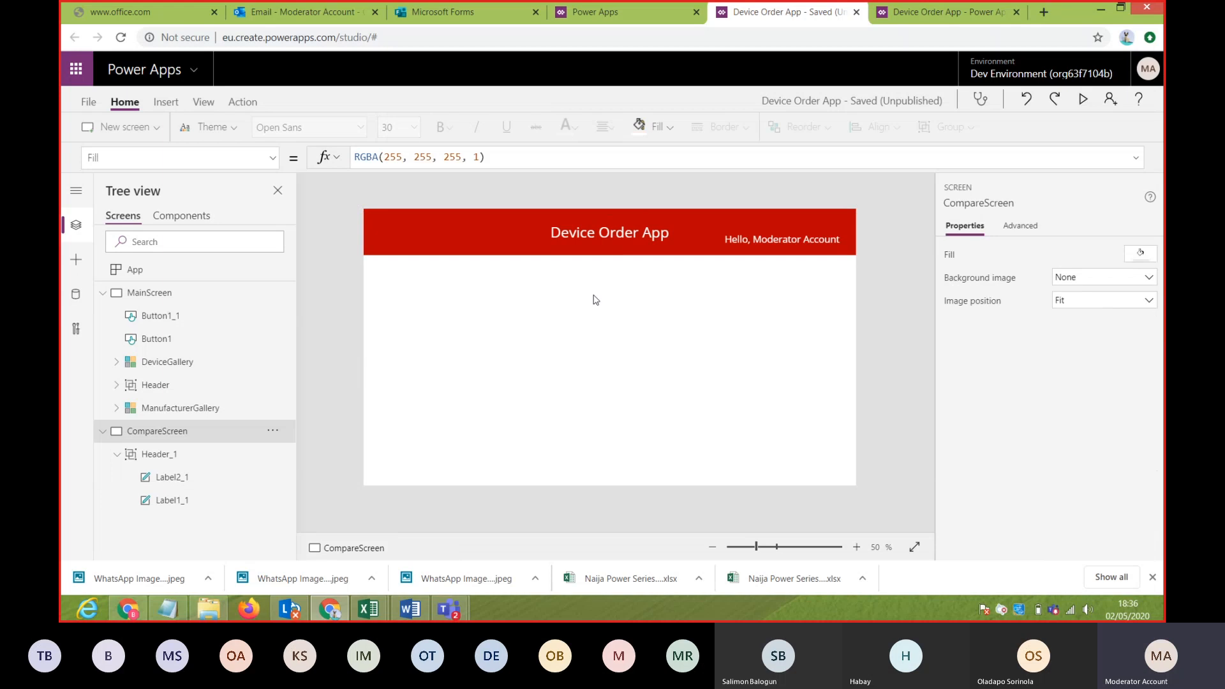
- Copy DeviceGallery from MainScreen and paste it onto CompareScreen
{"action": "left_click", "coordinate": [729, 239]}
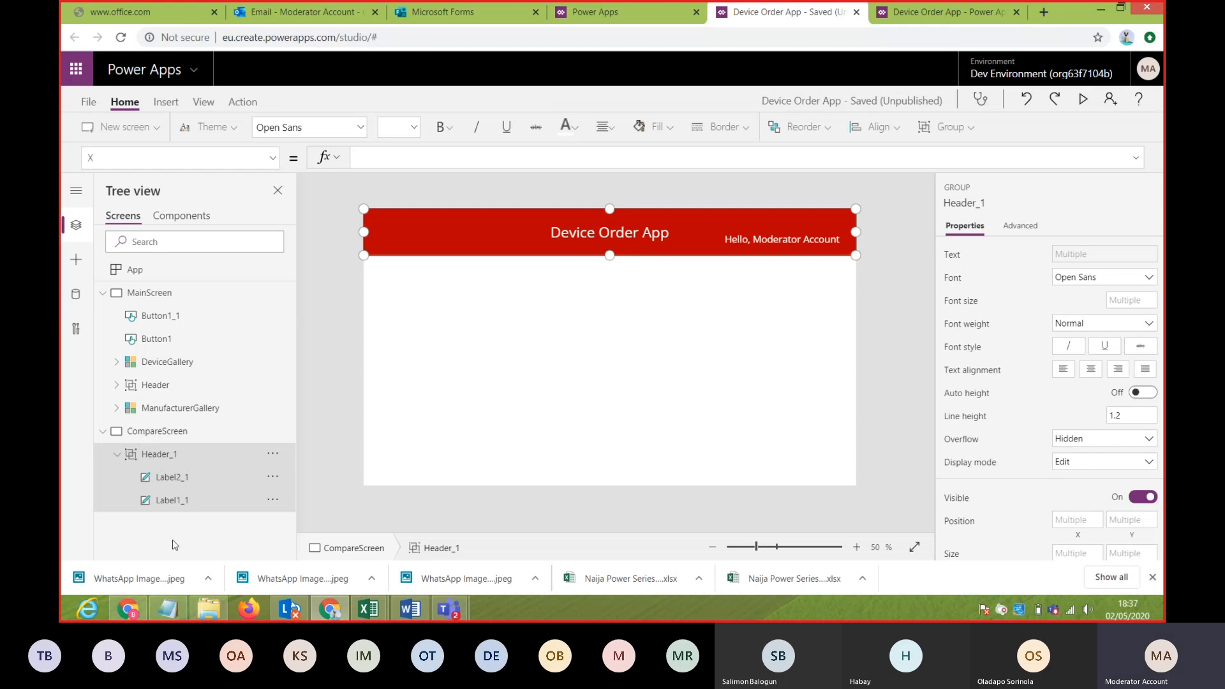
{"action": "left_click", "coordinate": [185, 362]}
{"action": "left_click", "coordinate": [116, 457]}
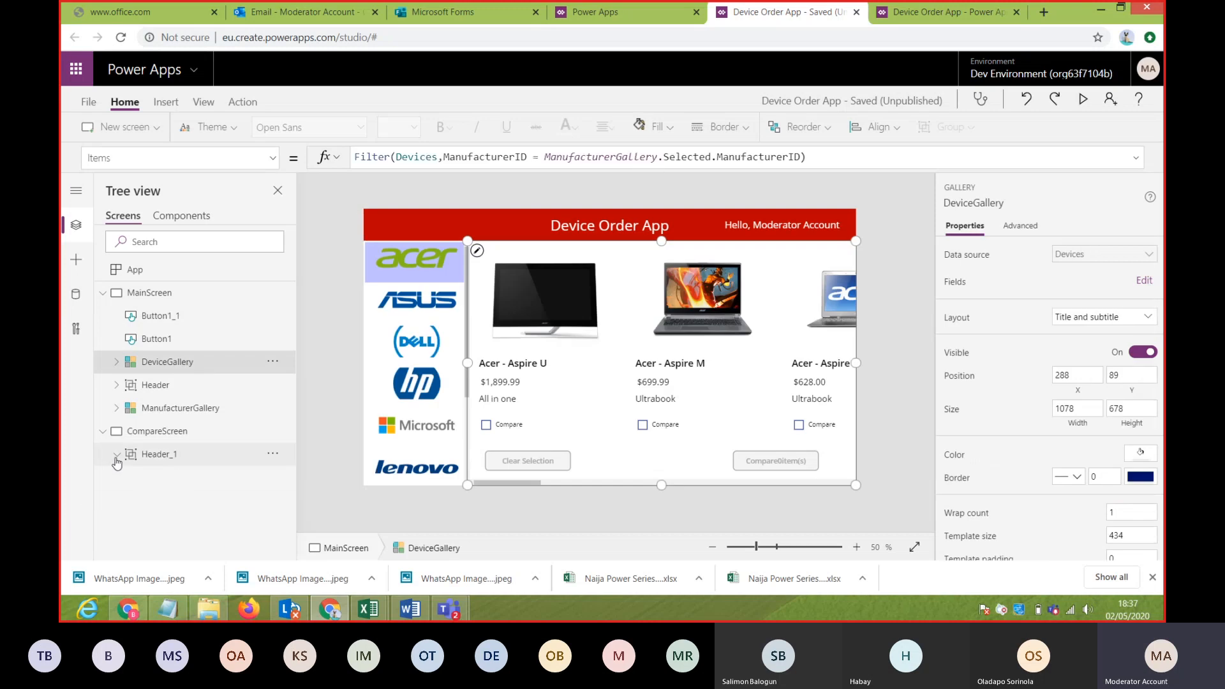
{"action": "left_click", "coordinate": [273, 364]}
{"action": "left_click", "coordinate": [319, 180]}
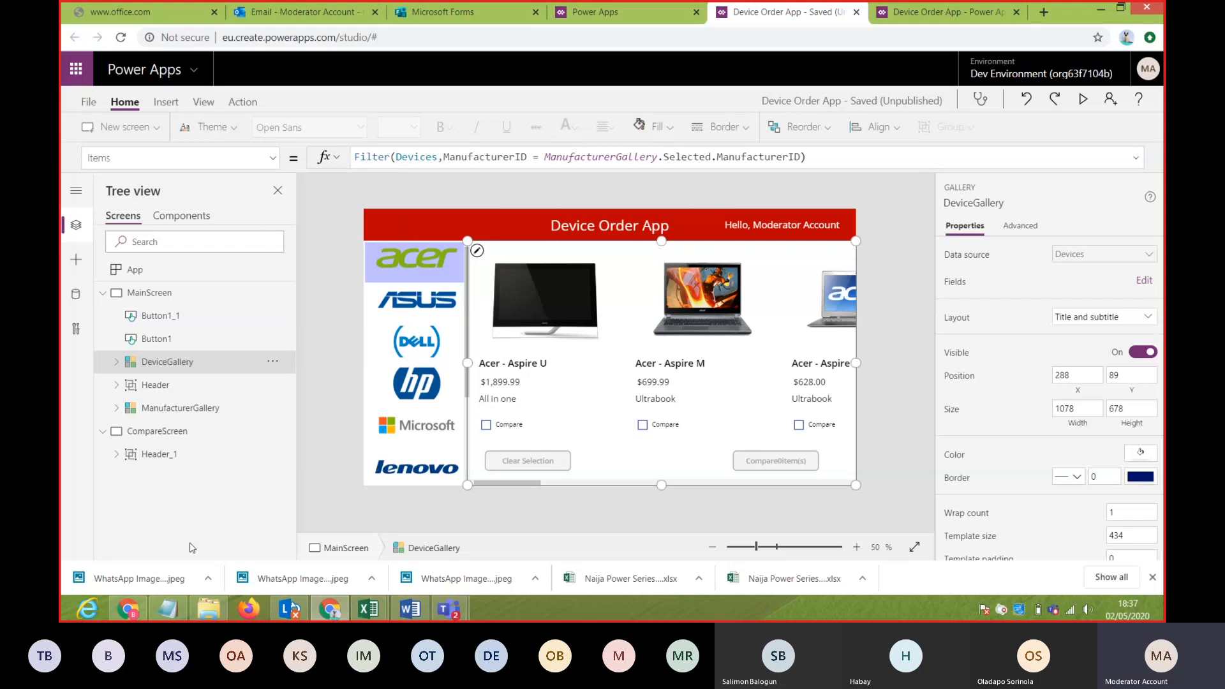
{"action": "left_click", "coordinate": [195, 454]}
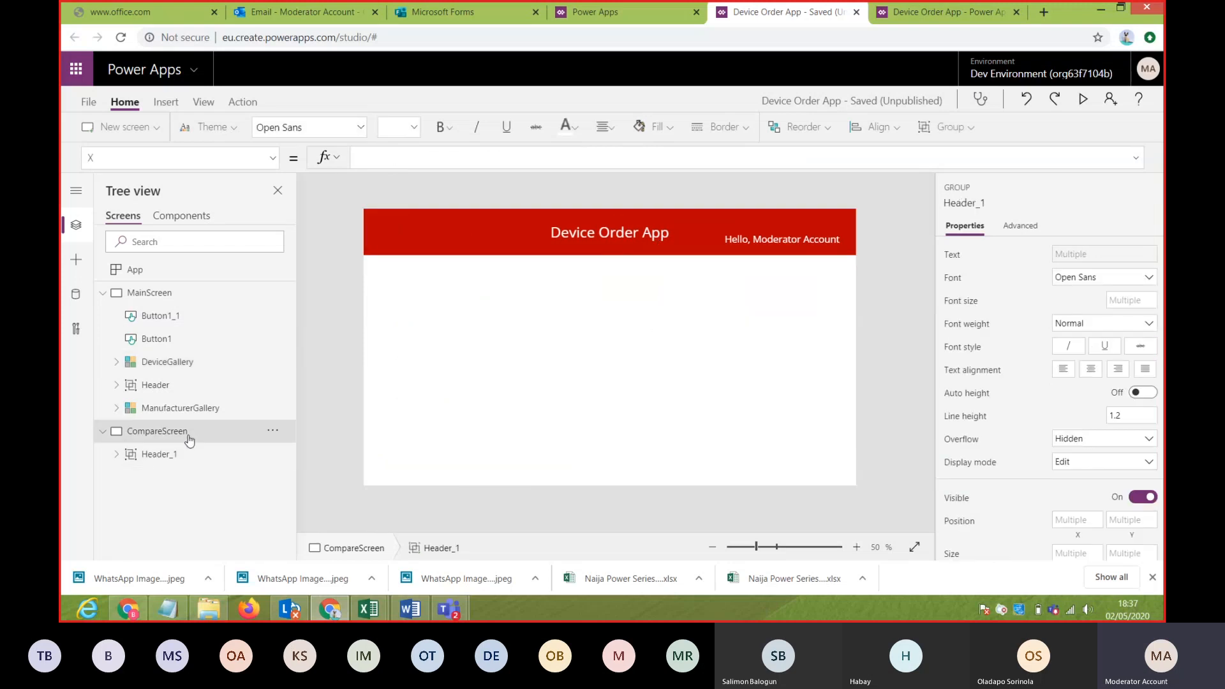
{"action": "left_click", "coordinate": [189, 438]}
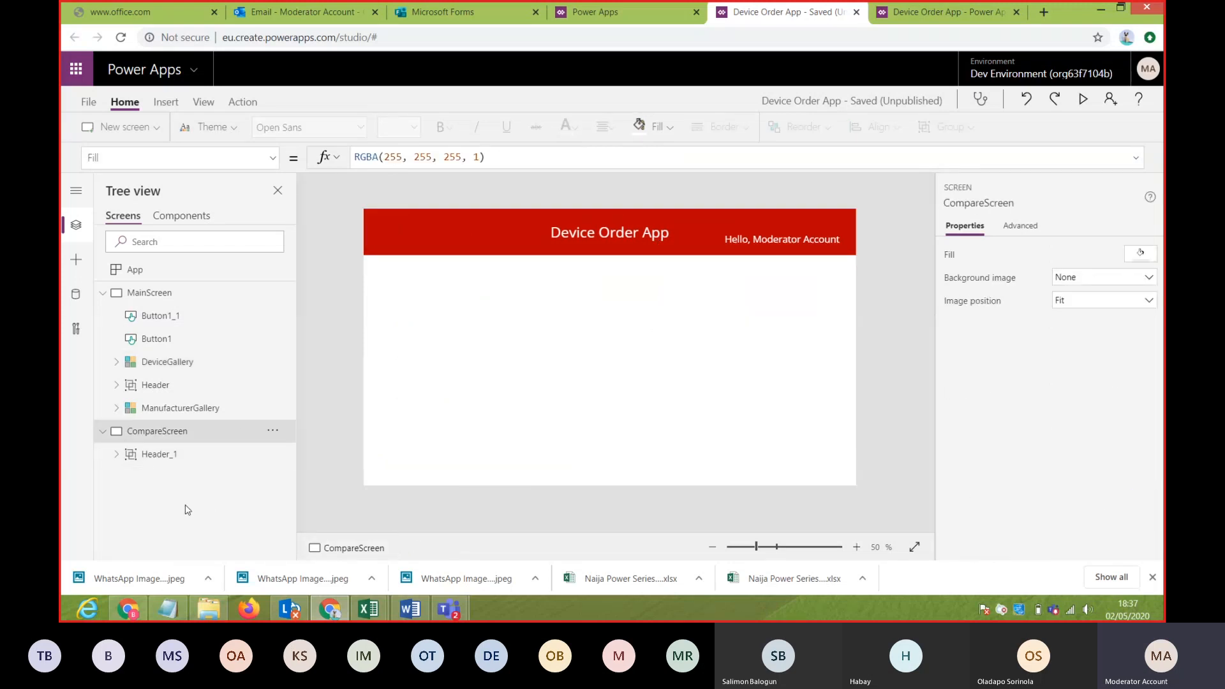
{"action": "key", "text": "ctrl+v"}
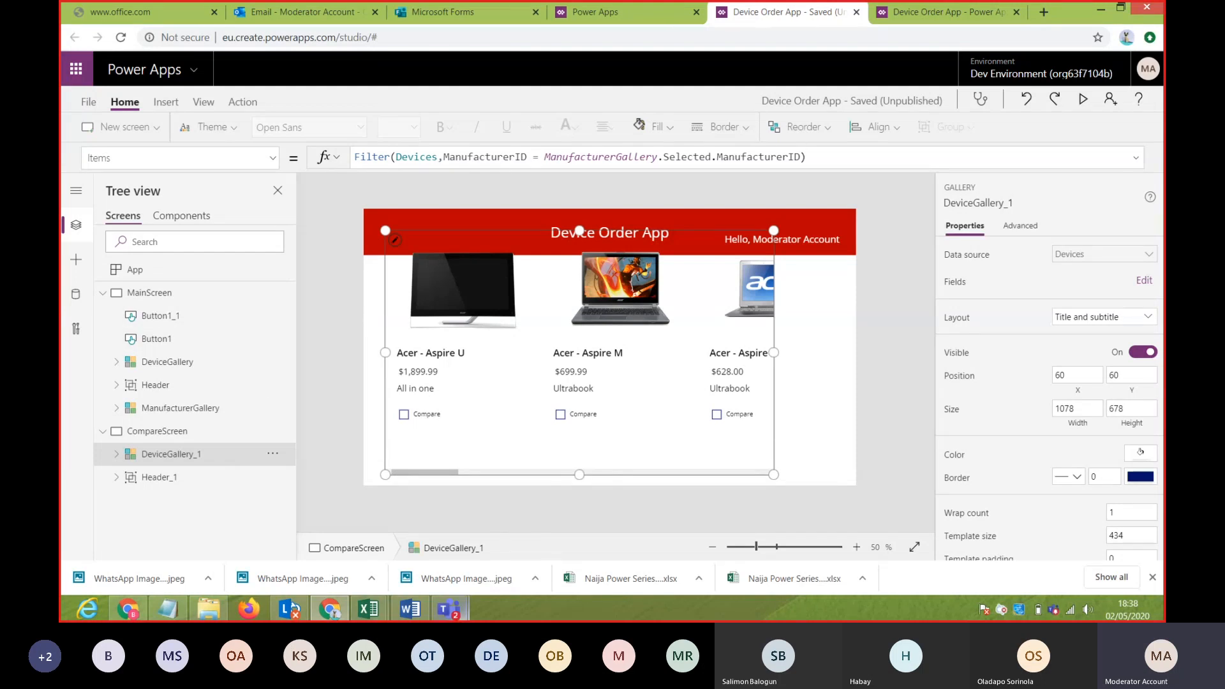
{"action": "left_click", "coordinate": [447, 610]}
{"action": "left_click", "coordinate": [515, 520]}
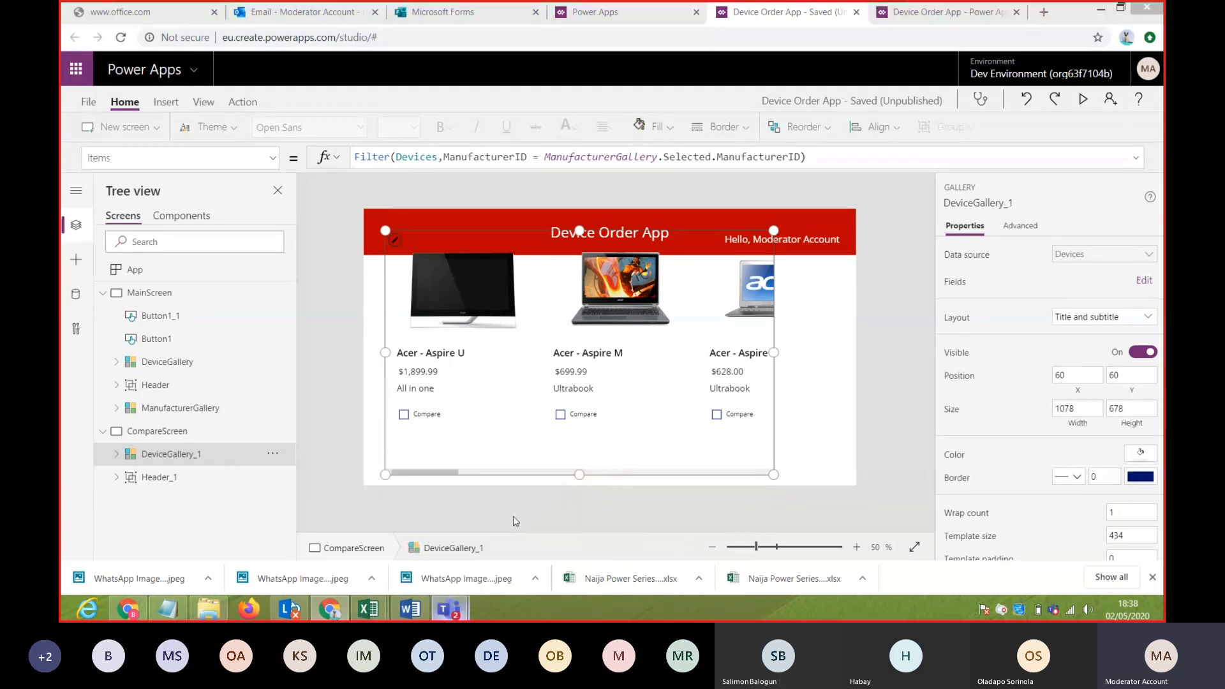
{"action": "left_click", "coordinate": [1040, 566]}
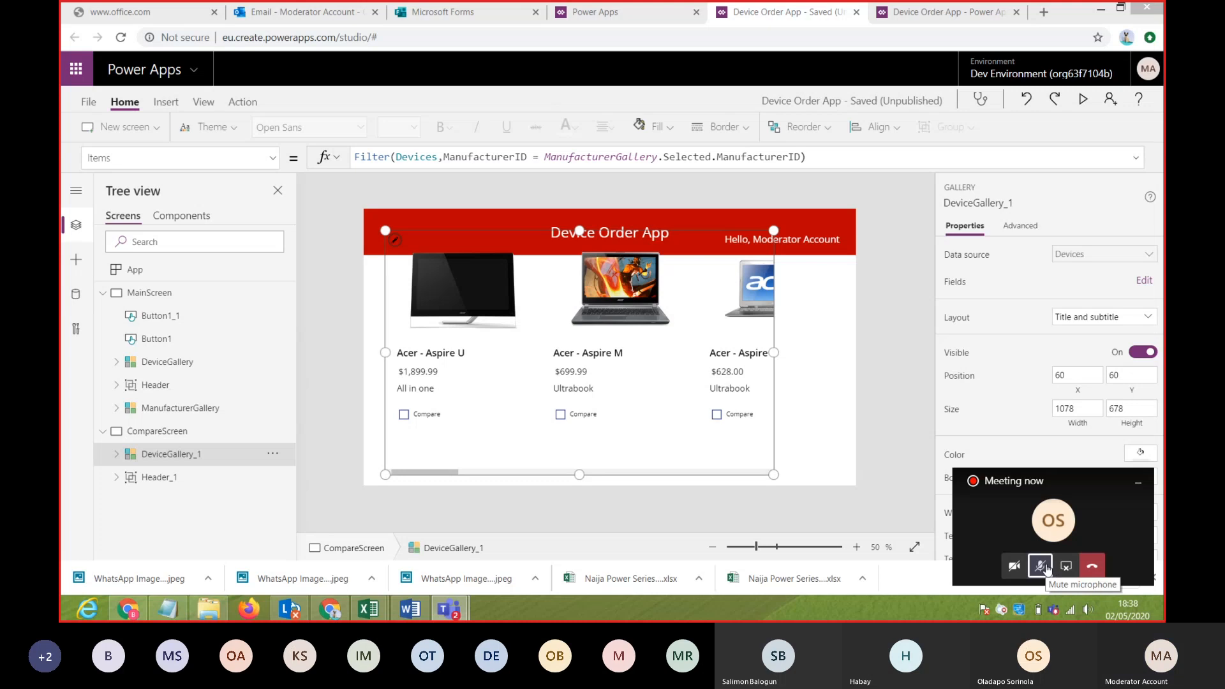
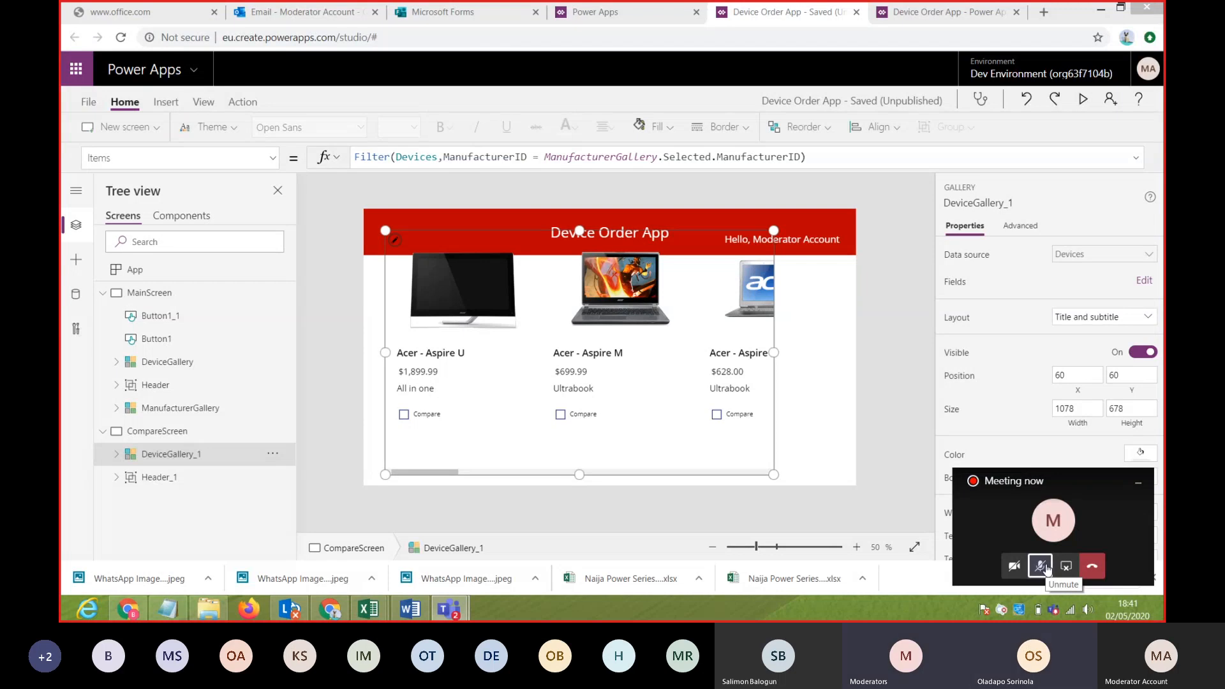
{"action": "left_click", "coordinate": [1045, 566]}
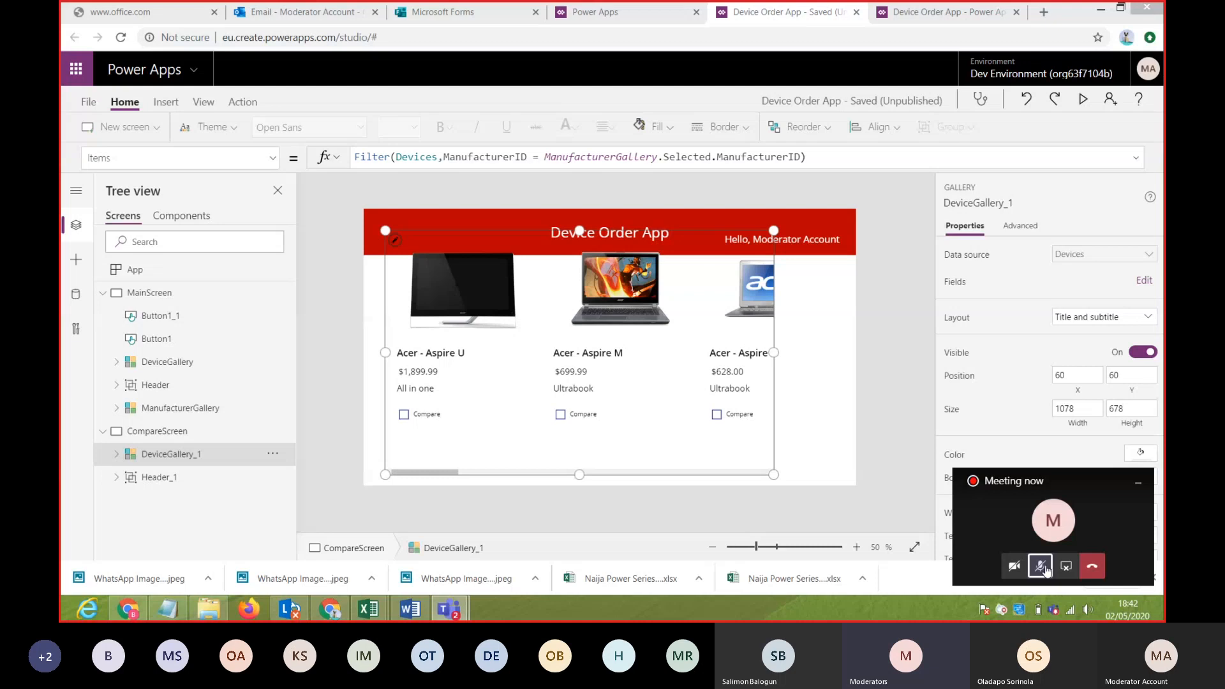
{"action": "left_click", "coordinate": [1040, 566]}
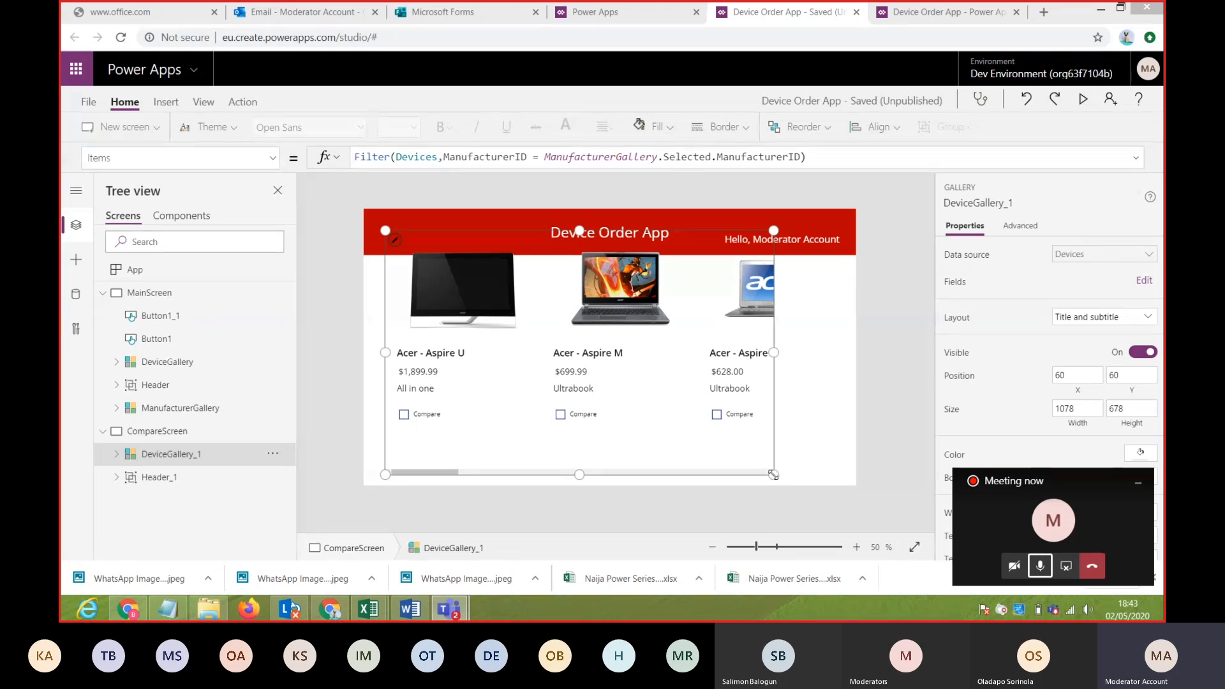
- Resize the copied device gallery on CompareScreen to about 792 wide by 639 high and place it at X 0, Y 129 beneath the header
{"action": "left_click_drag", "start_coordinate": [773, 474], "coordinate": [671, 487]}
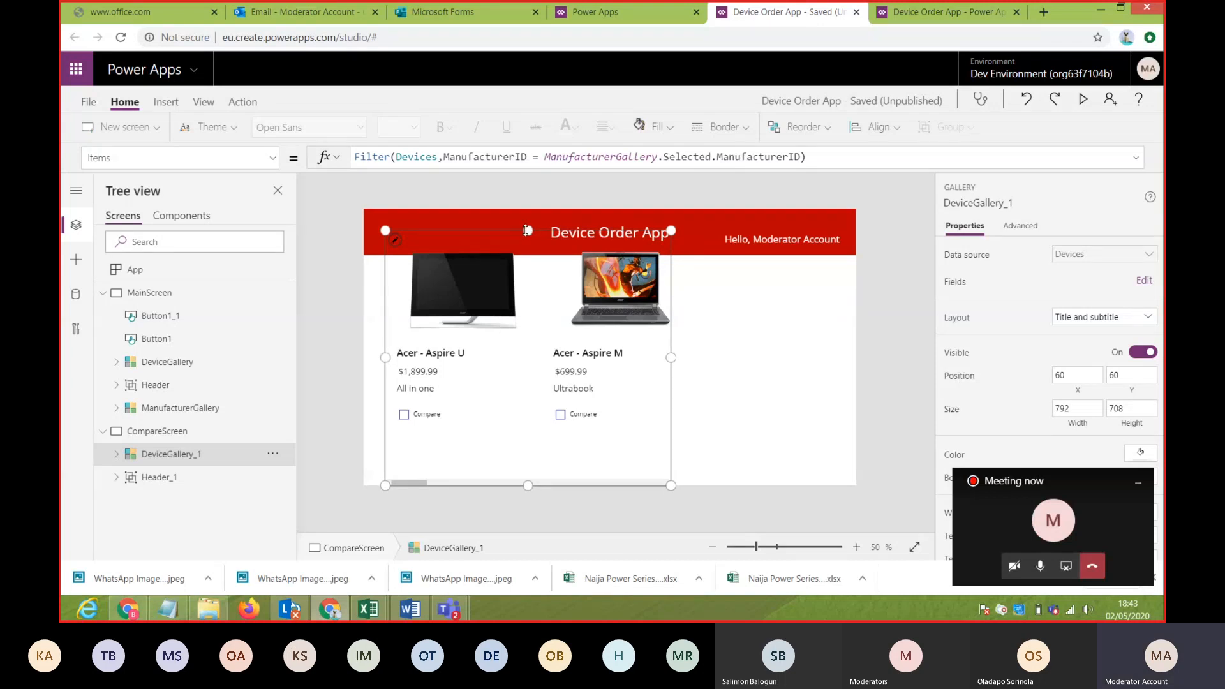
{"action": "left_click_drag", "start_coordinate": [527, 230], "coordinate": [519, 254]}
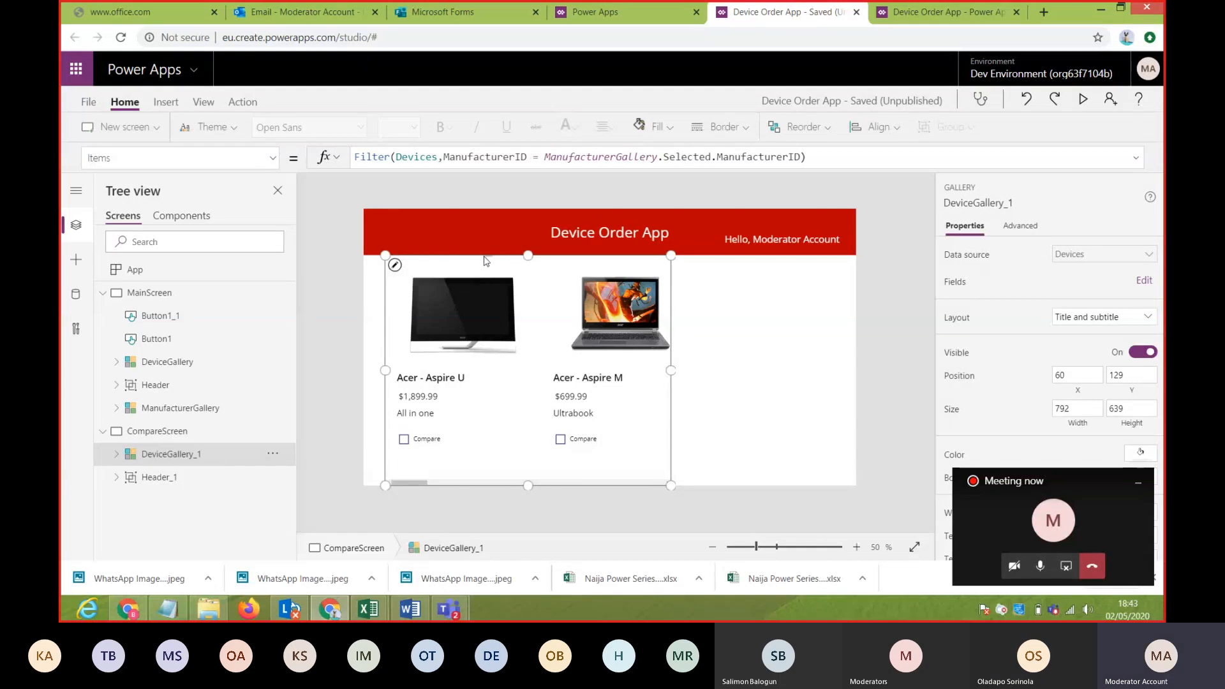
{"action": "left_click", "coordinate": [491, 263]}
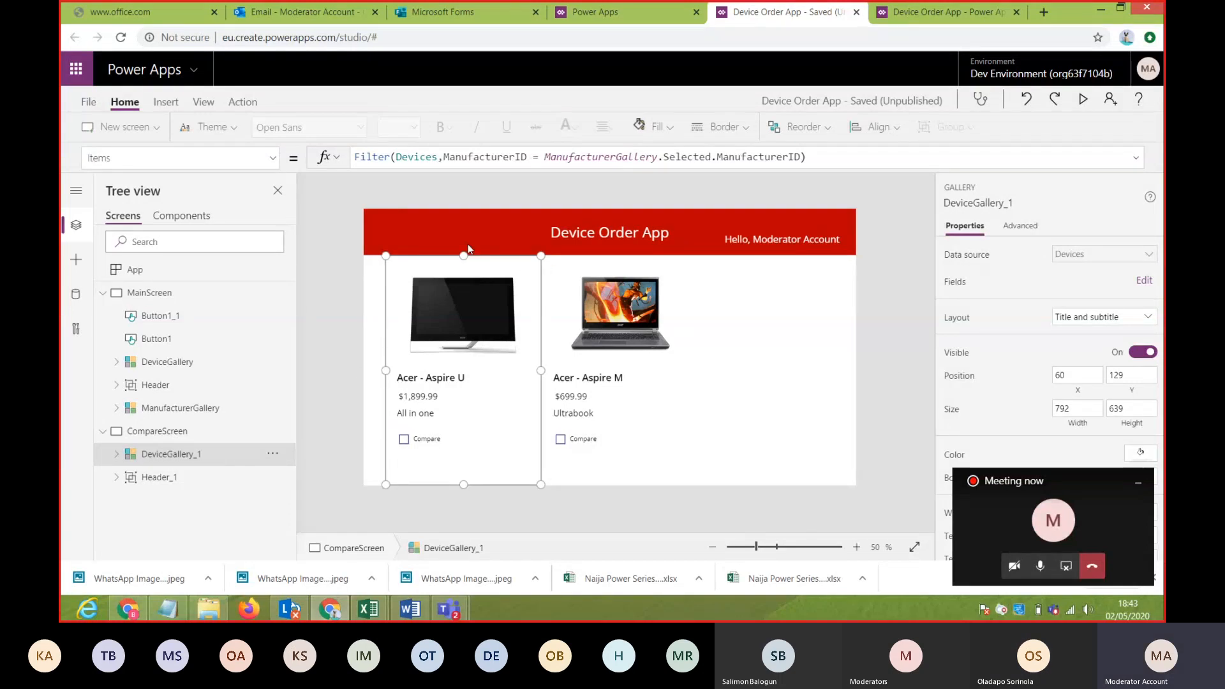
{"action": "left_click", "coordinate": [390, 268]}
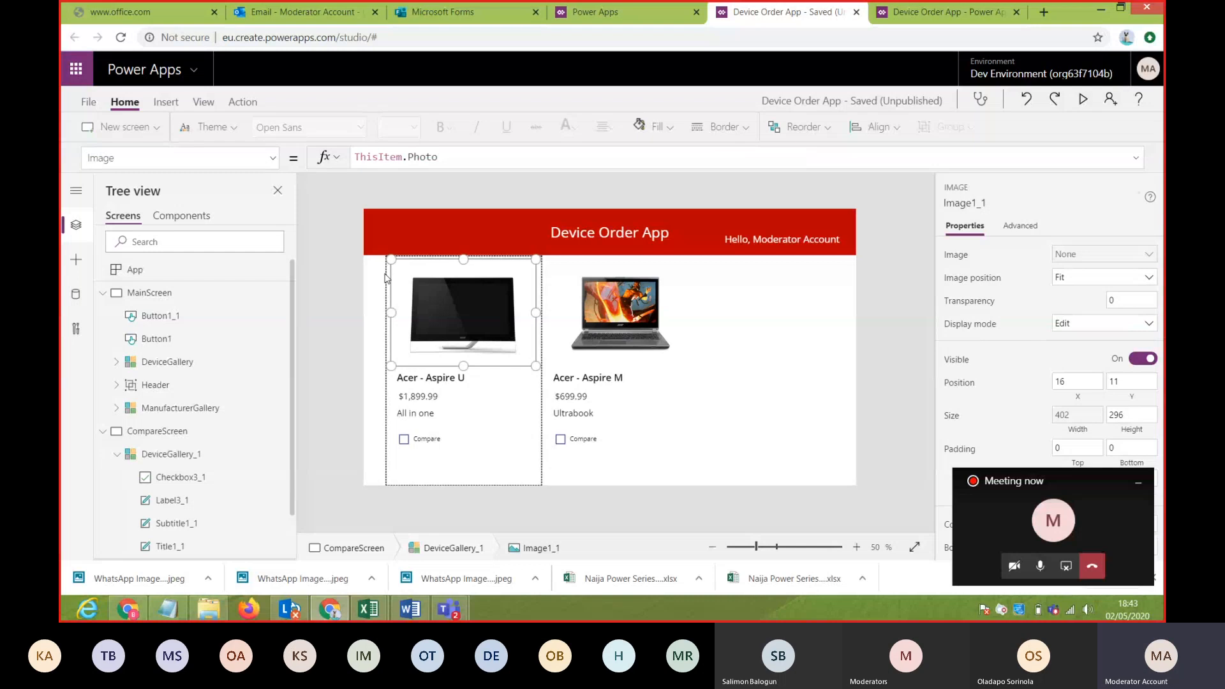
{"action": "left_click", "coordinate": [389, 267]}
{"action": "left_click", "coordinate": [685, 486]}
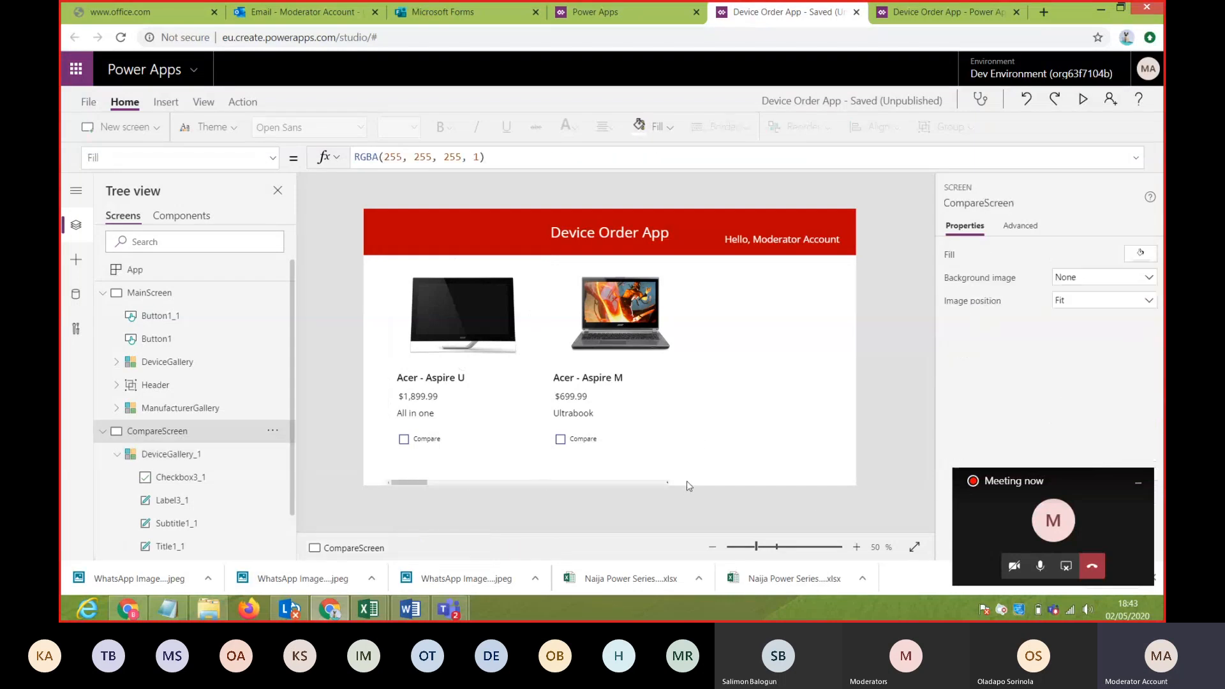
{"action": "left_click", "coordinate": [590, 432]}
{"action": "left_click_drag", "start_coordinate": [590, 432], "coordinate": [583, 438]}
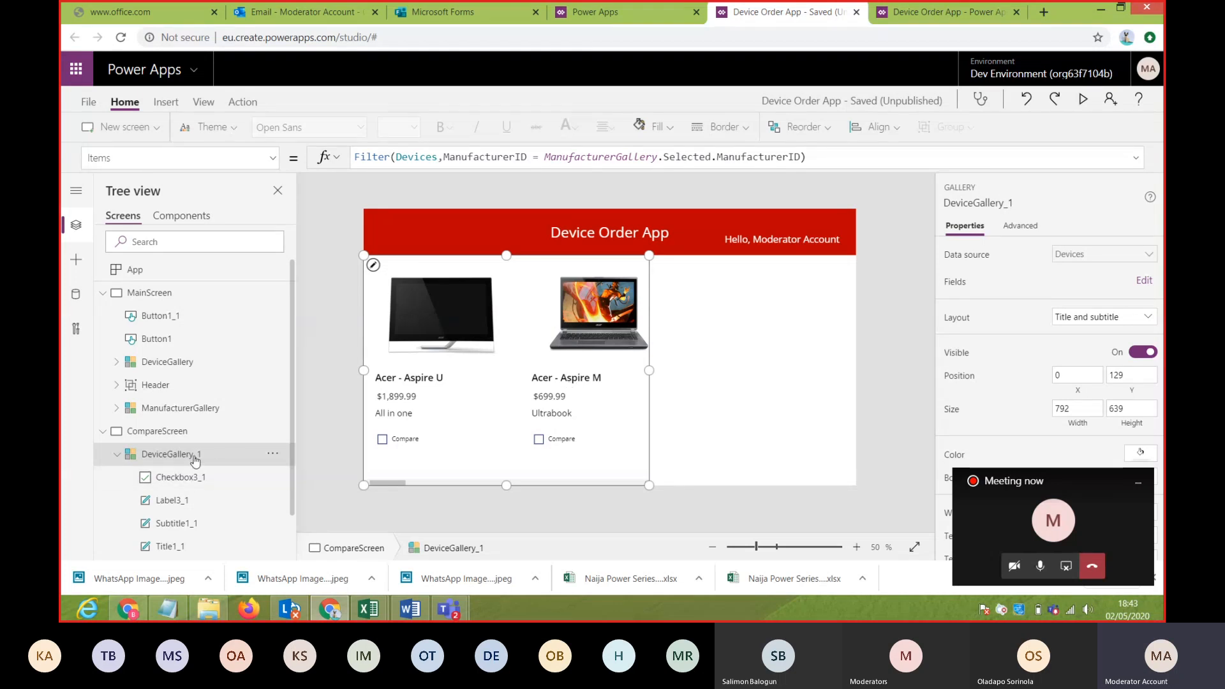
- Rename the copied gallery on CompareScreen as CompareListGallery
{"action": "left_click", "coordinate": [272, 453]}
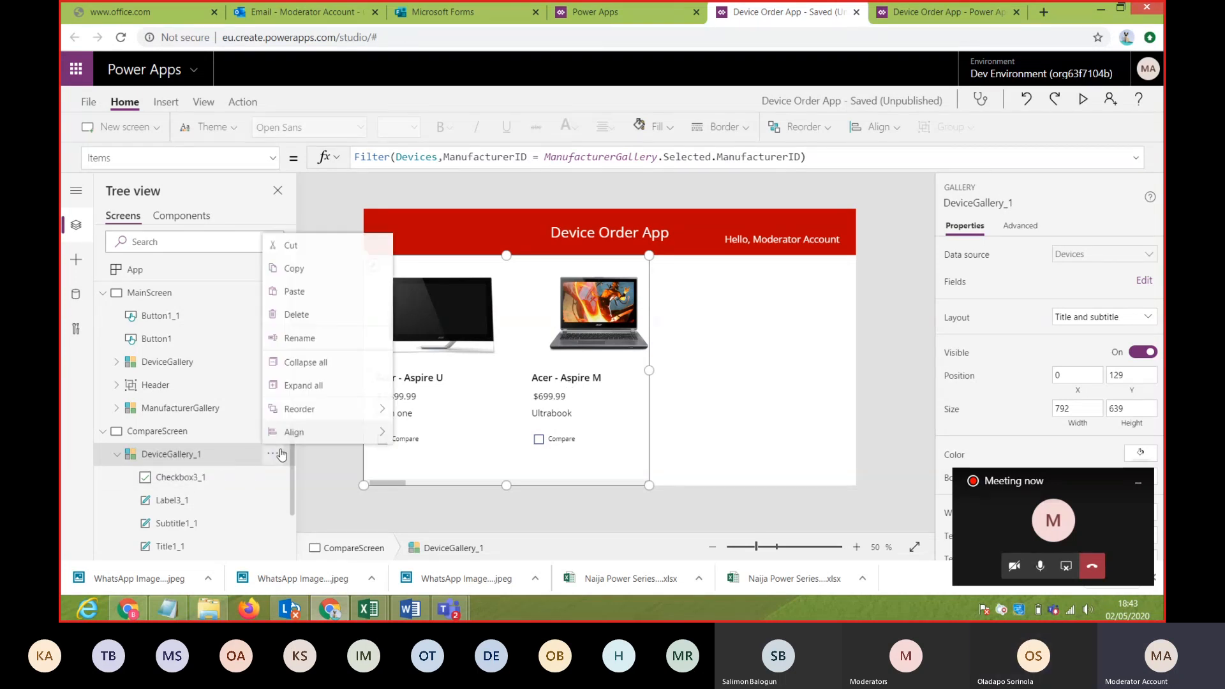
{"action": "left_click", "coordinate": [299, 337]}
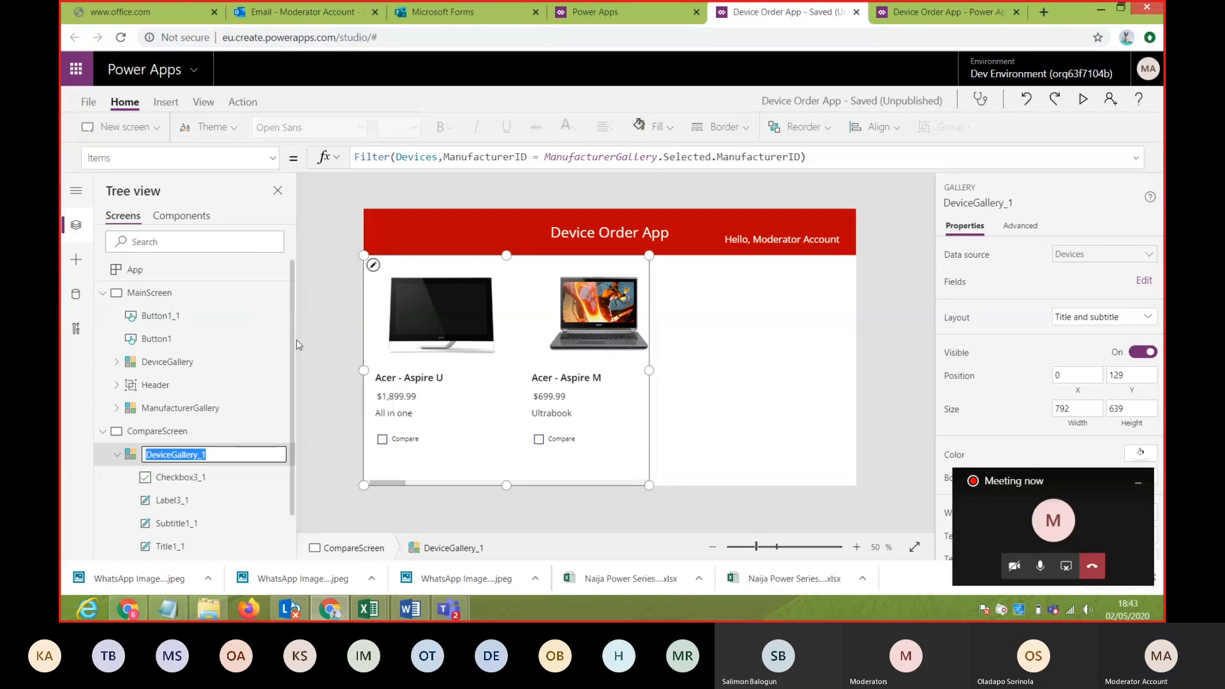
{"action": "left_click", "coordinate": [213, 455]}
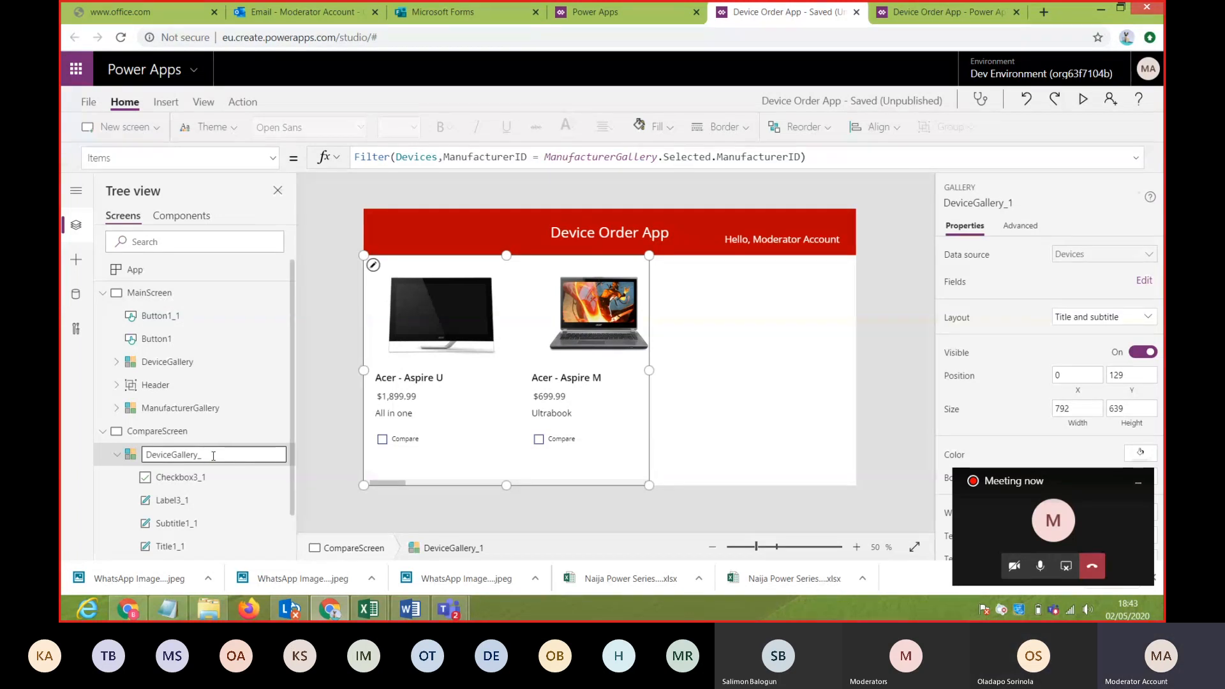
{"action": "key", "text": "BackSpace"}
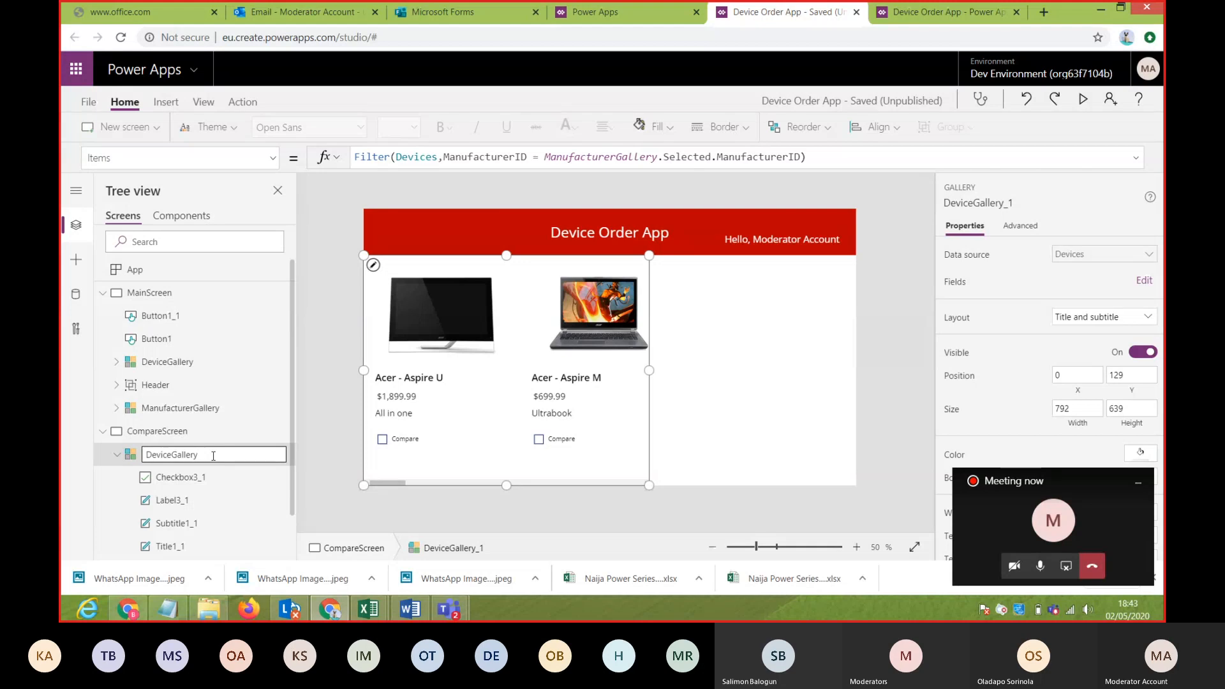
{"action": "key", "text": "Left"}
{"action": "key", "text": "Left"}
{"action": "key", "text": "Left"}
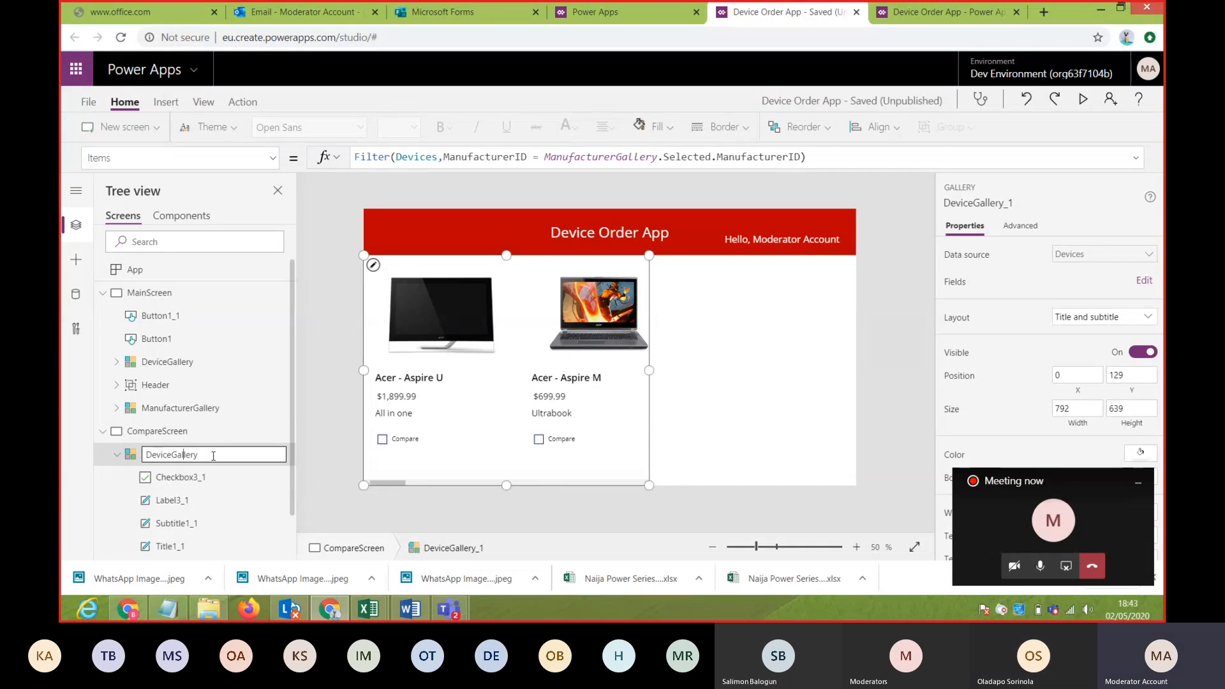
{"action": "key", "text": "BackSpace"}
{"action": "key", "text": "BackSpace"}
{"action": "key", "text": "BackSpace"}
{"action": "key", "text": "BackSpace"}
{"action": "key", "text": "BackSpace"}
{"action": "key", "text": "BackSpace"}
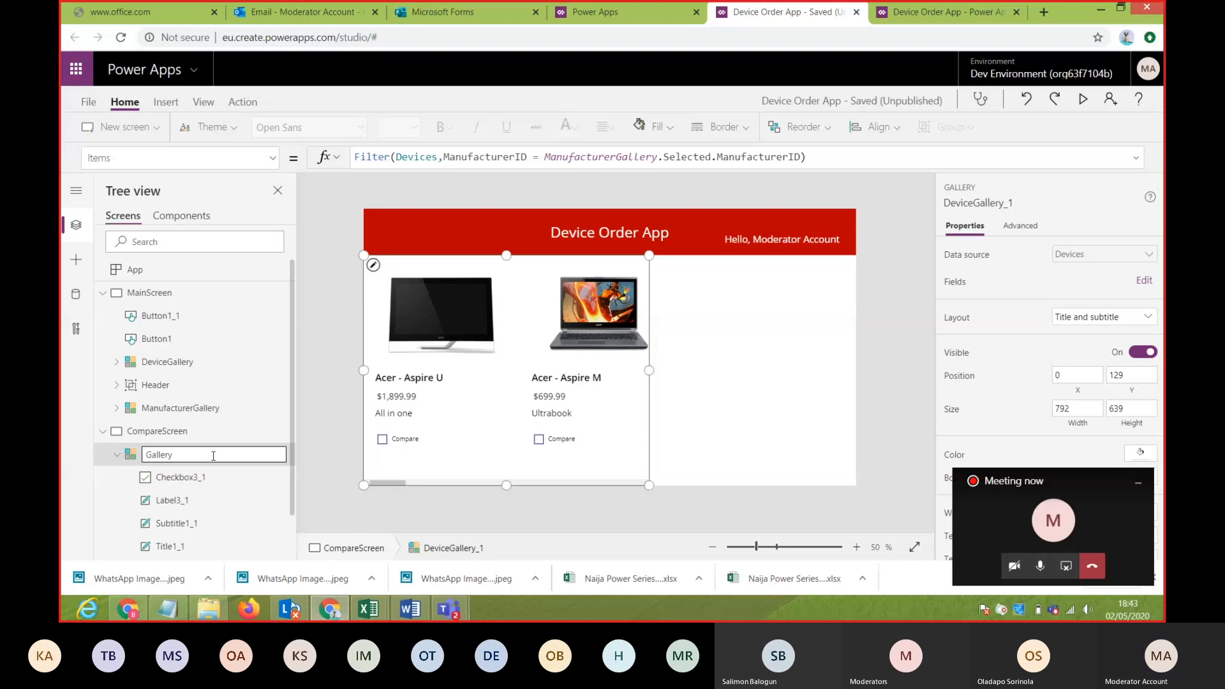
{"action": "type", "text": "CompareList"}
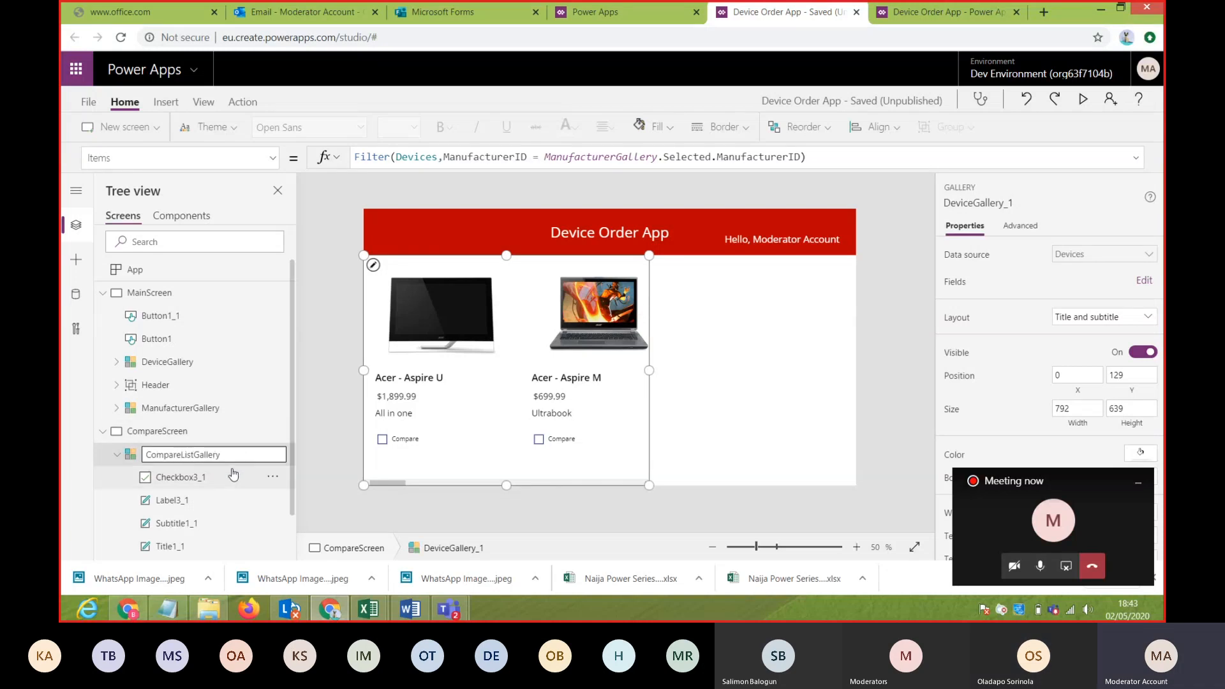
{"action": "left_click", "coordinate": [236, 476]}
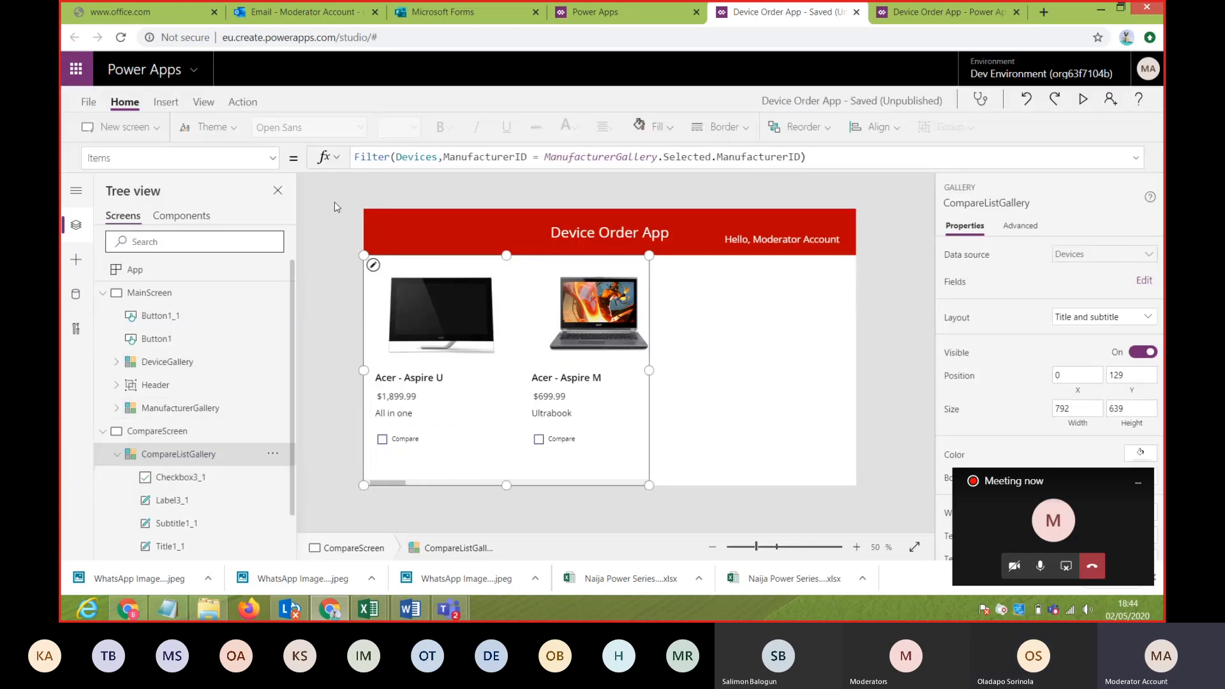
- Replace the Items formula of CompareListGallery with CompareList
{"action": "left_click_drag", "start_coordinate": [832, 157], "coordinate": [148, 159]}
{"action": "type", "text": "Com"}
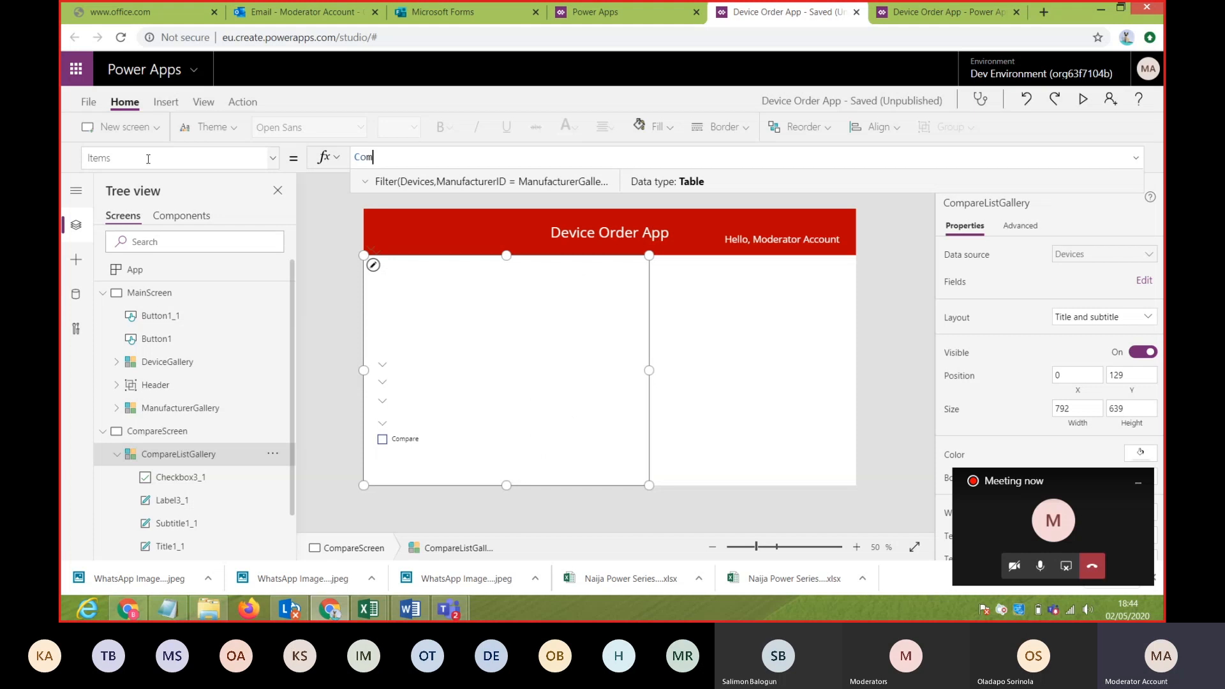
{"action": "left_click", "coordinate": [470, 181]}
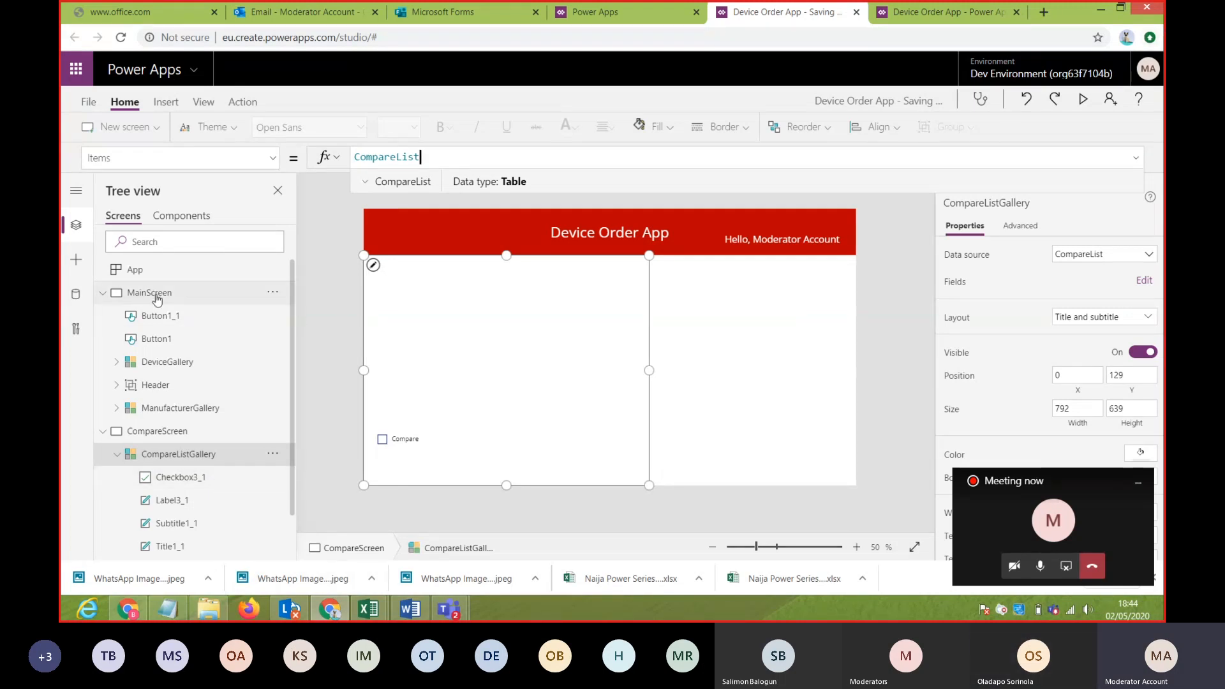
- Preview MainScreen, mark Acer - Aspire U for comparison, and close the preview
{"action": "left_click", "coordinate": [1082, 99]}
{"action": "left_click", "coordinate": [388, 446]}
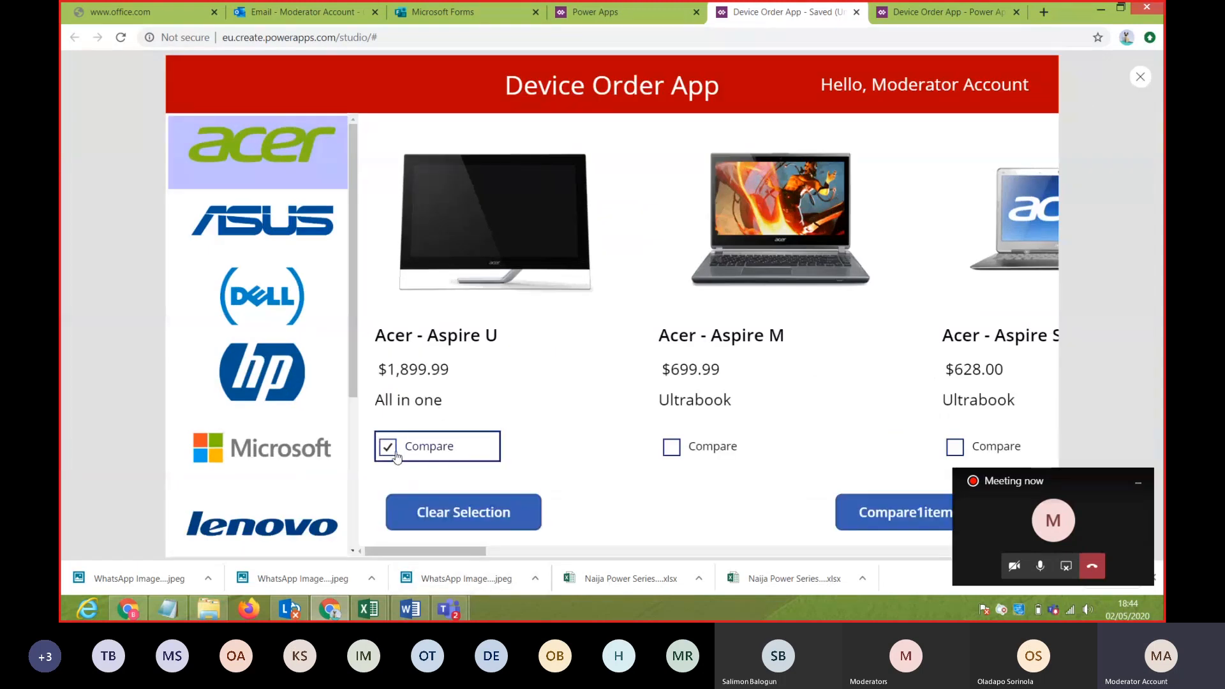
{"action": "left_click", "coordinate": [1140, 76]}
{"action": "left_click", "coordinate": [725, 360]}
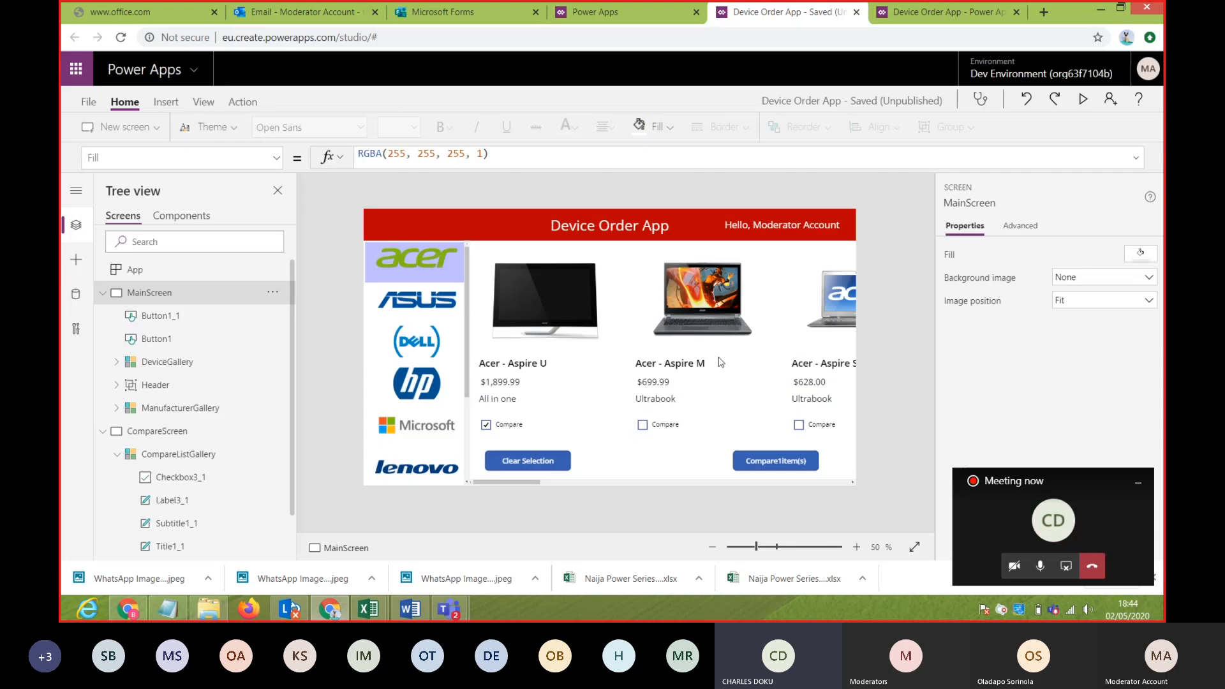
- Delete the Compare checkbox from CompareListGallery on CompareScreen
{"action": "left_click", "coordinate": [205, 455]}
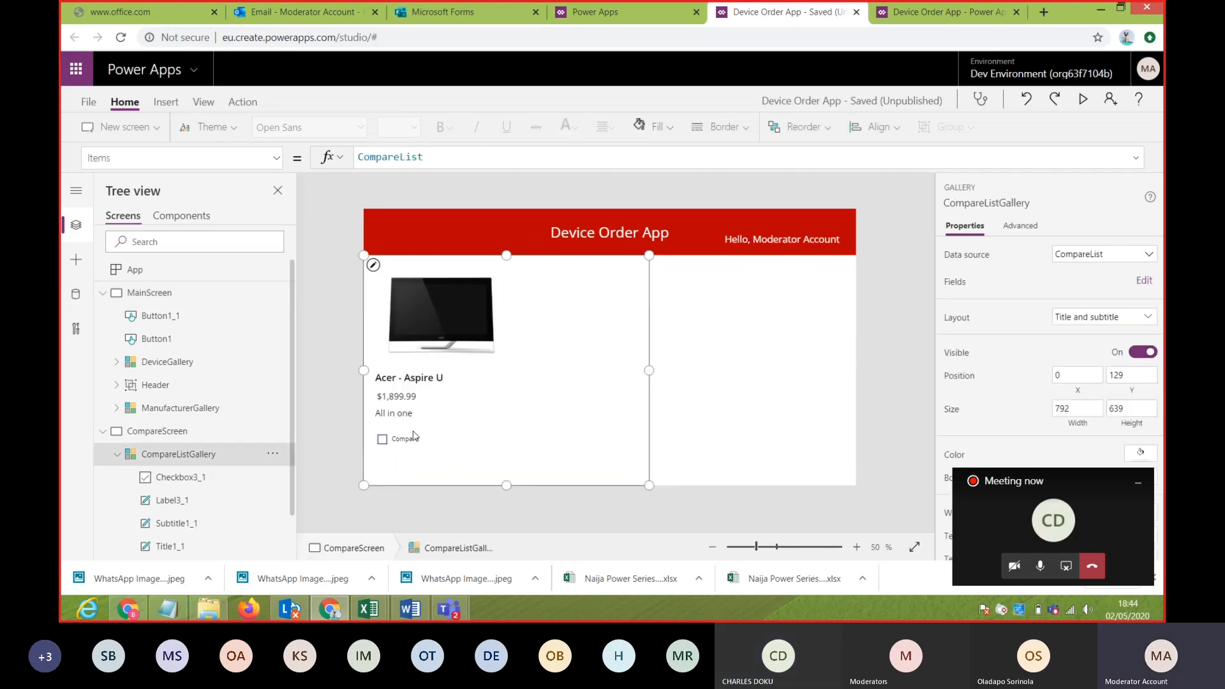
{"action": "left_click", "coordinate": [418, 440]}
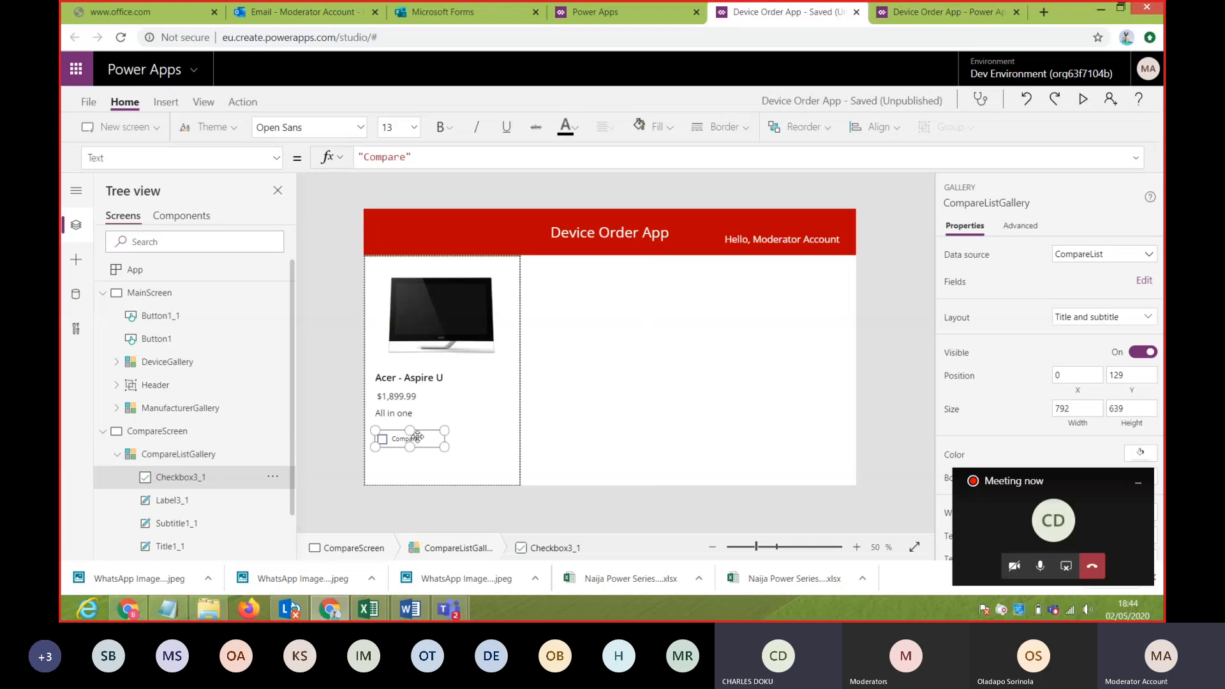
{"action": "key", "text": "Delete"}
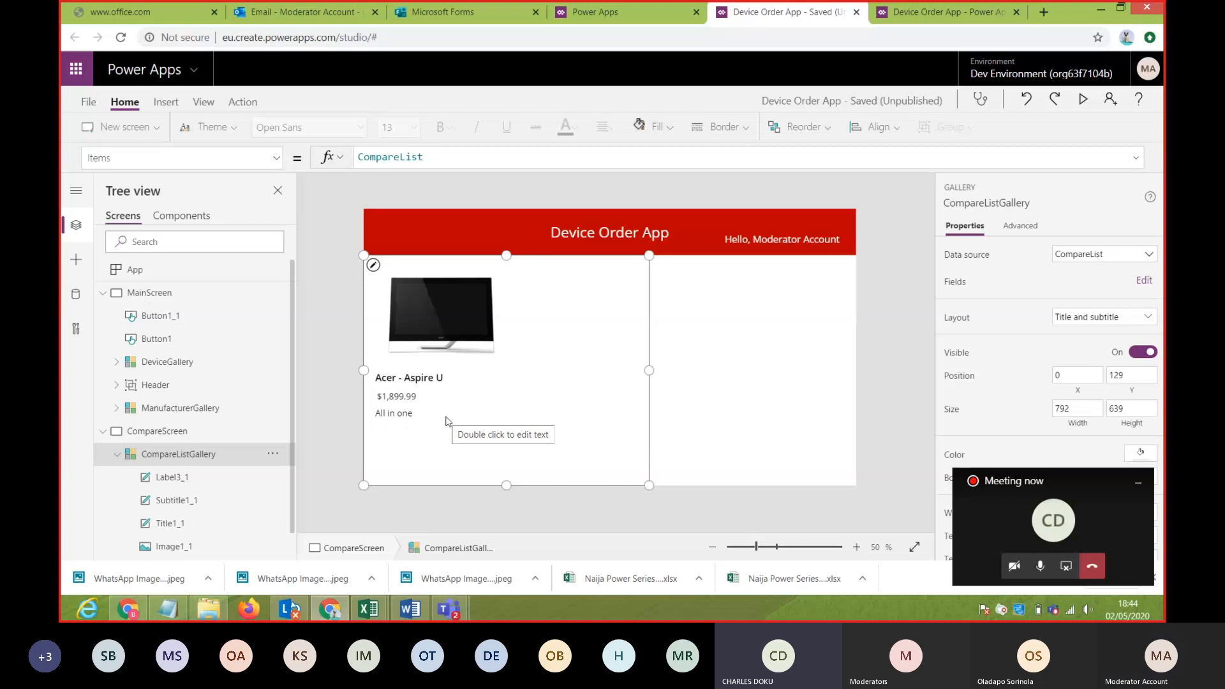
- Change the Text formula of the subtitle label under the price in CompareListGallery to ThisItem.ManufacturerName
{"action": "left_click", "coordinate": [412, 383]}
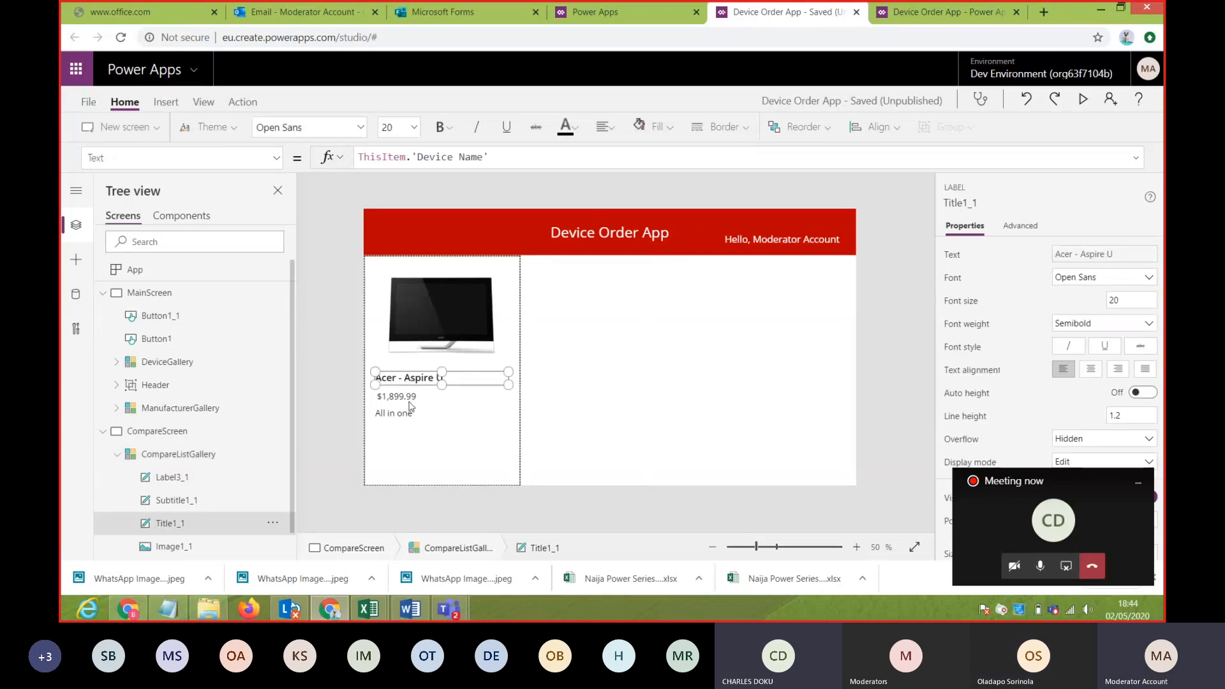
{"action": "left_click", "coordinate": [411, 399]}
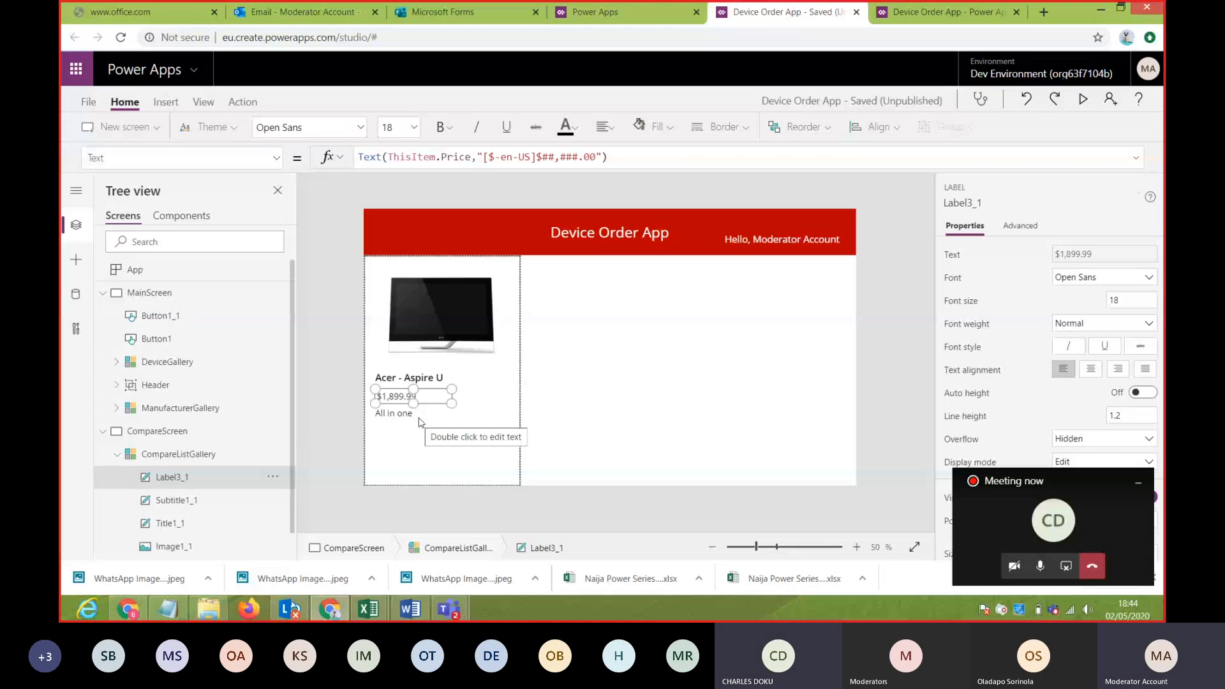
{"action": "left_click", "coordinate": [418, 415]}
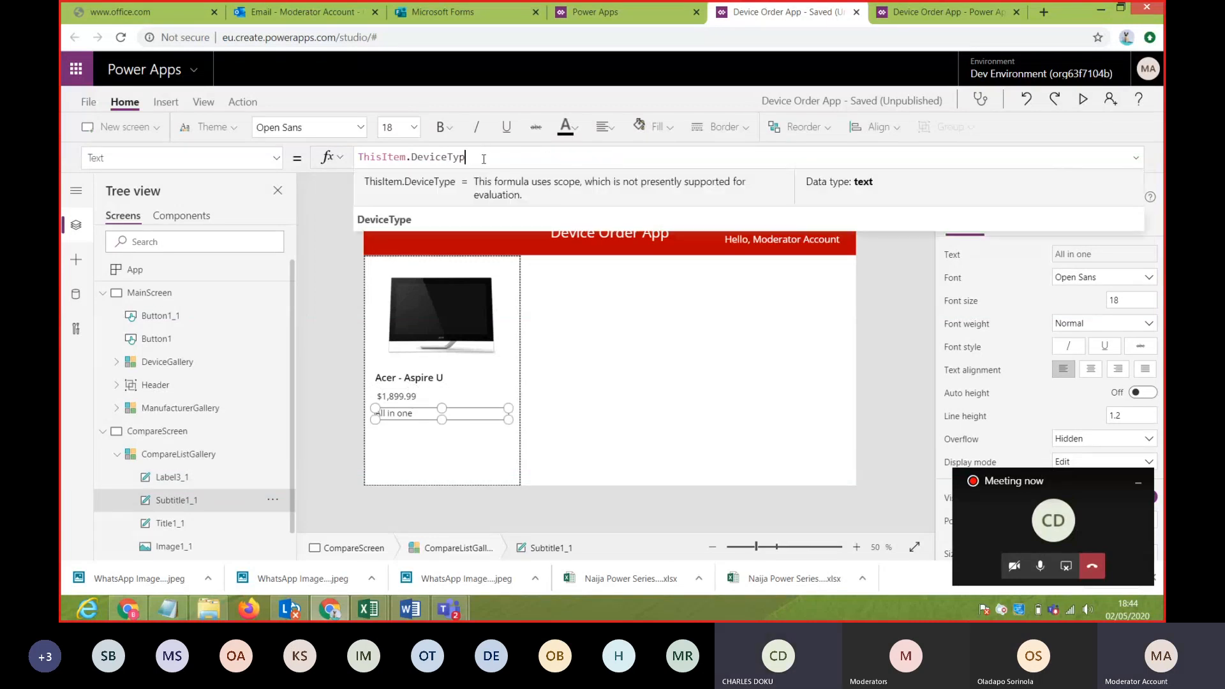
{"action": "key", "text": "BackSpace"}
{"action": "key", "text": "BackSpace"}
{"action": "key", "text": "BackSpace"}
{"action": "key", "text": "BackSpace"}
{"action": "key", "text": "BackSpace"}
{"action": "key", "text": "BackSpace"}
{"action": "key", "text": "BackSpace"}
{"action": "key", "text": "BackSpace"}
{"action": "key", "text": "BackSpace"}
{"action": "key", "text": "BackSpace"}
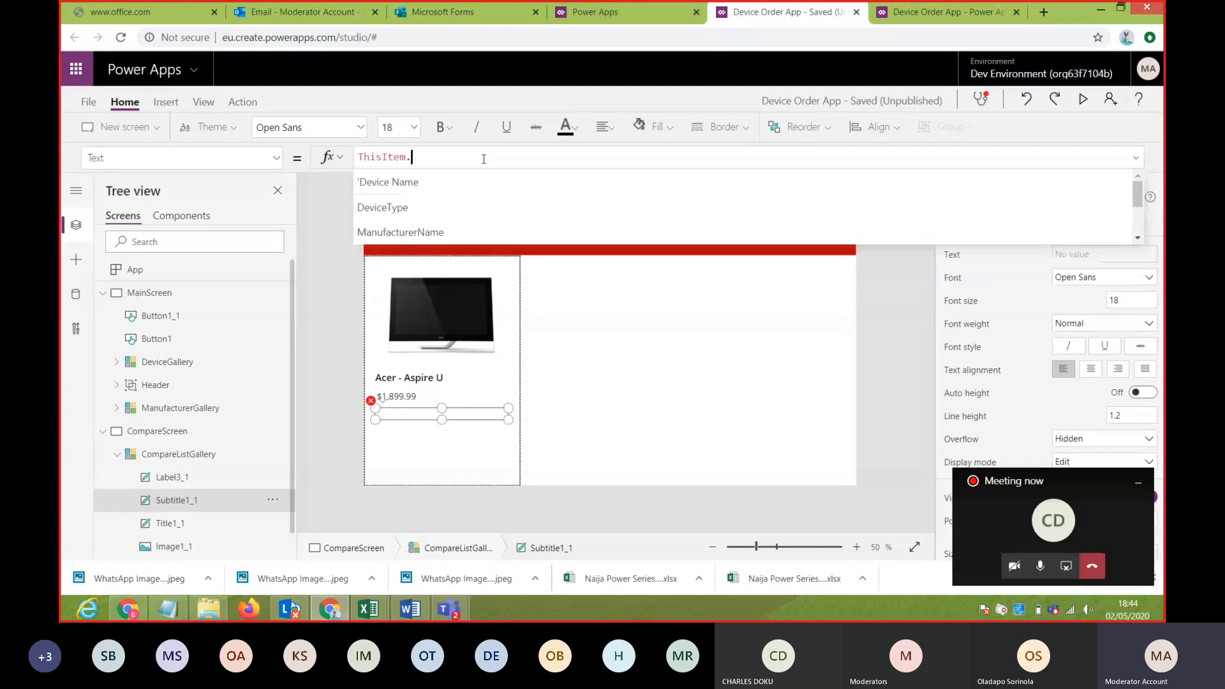
{"action": "type", "text": "Man"}
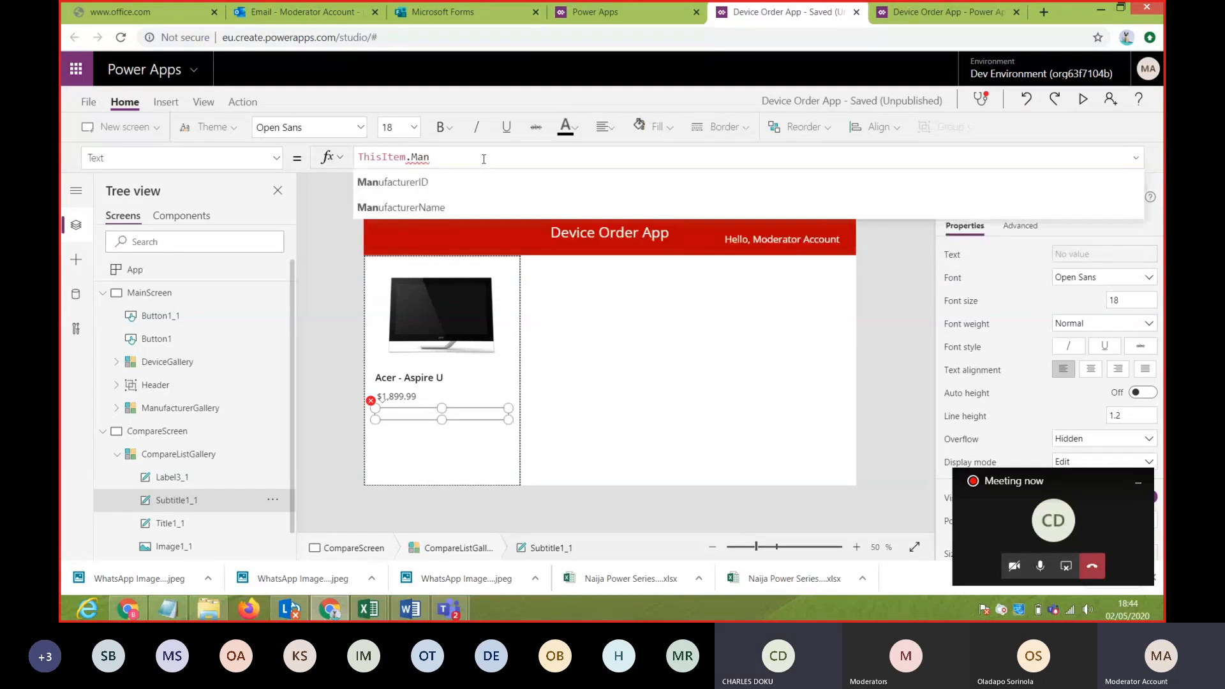
{"action": "left_click", "coordinate": [513, 207]}
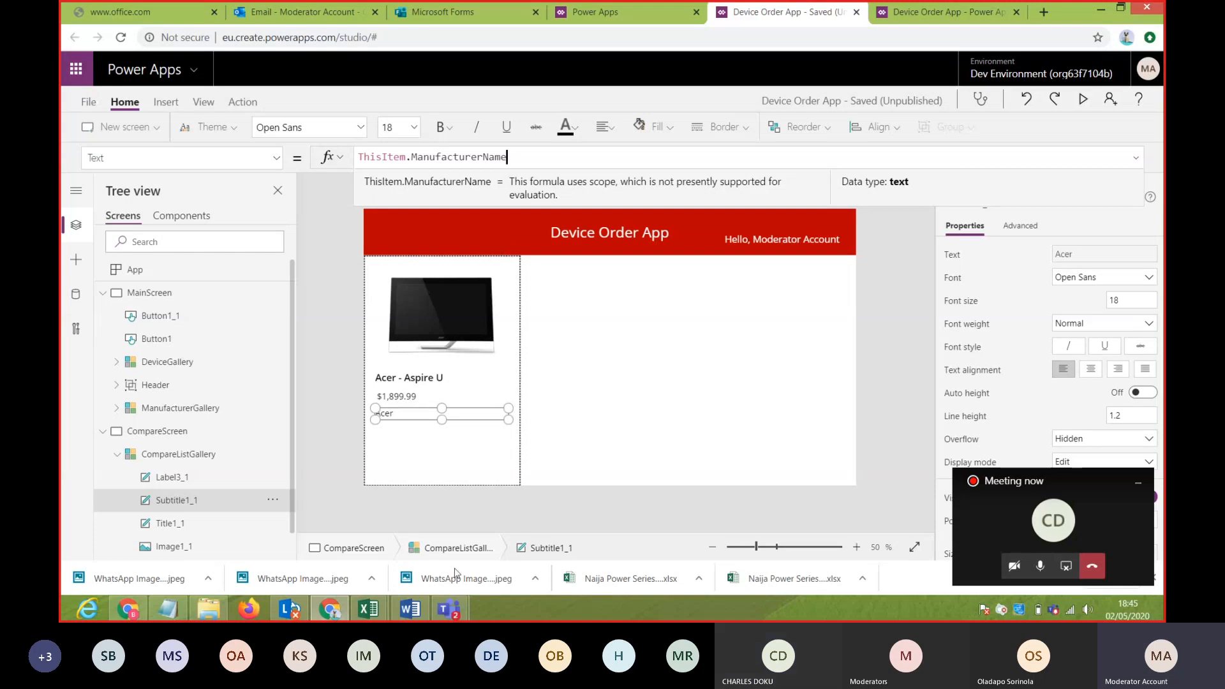
{"action": "left_click", "coordinate": [514, 467]}
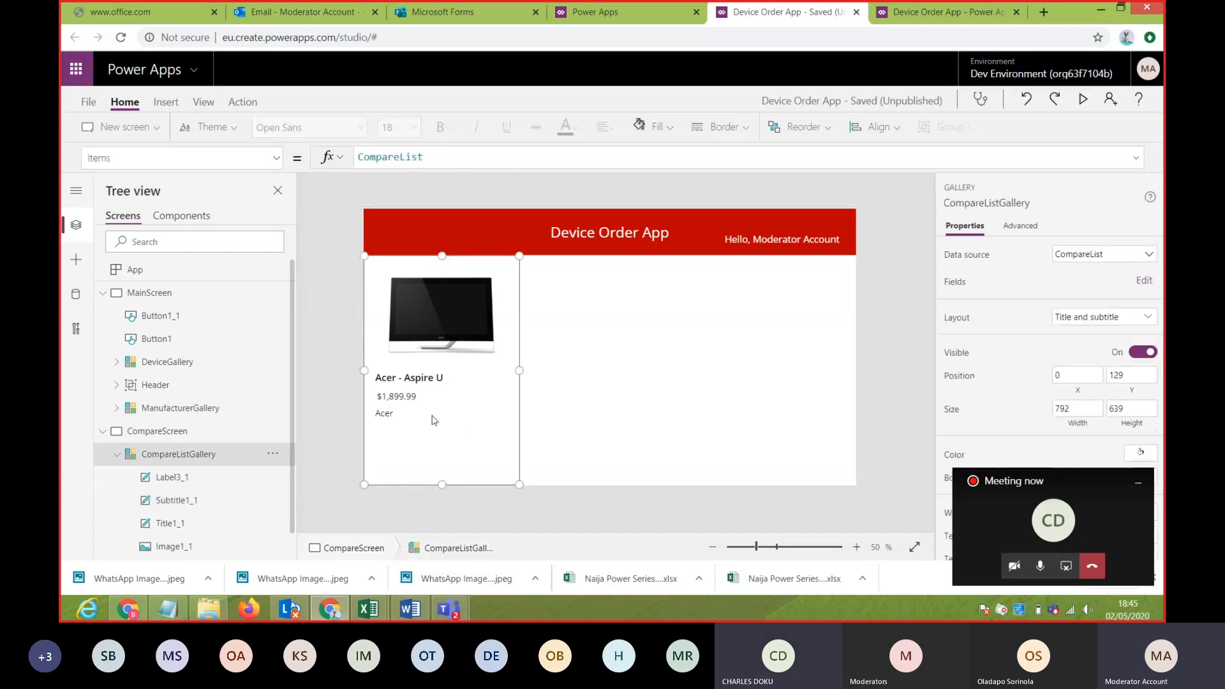
- Set the manufacturer name label's font weight to Semibold and its font size to 20
{"action": "left_click_drag", "start_coordinate": [431, 415], "coordinate": [431, 418]}
{"action": "key", "text": "ctrl+z"}
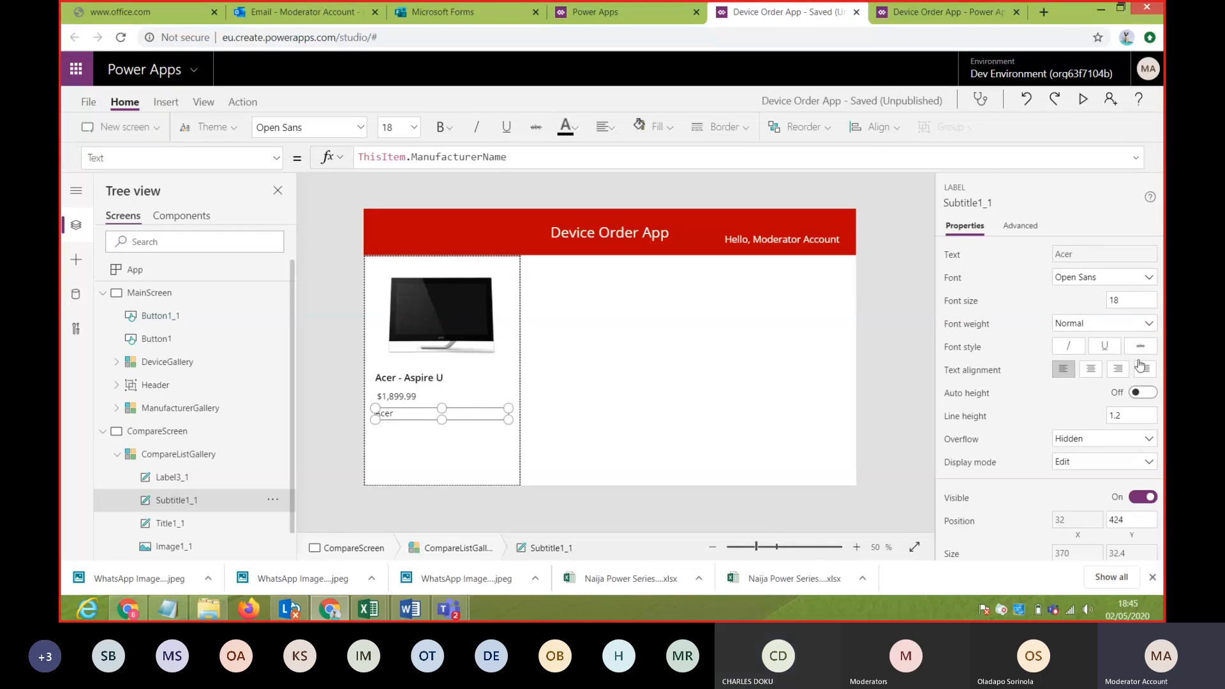
{"action": "left_click", "coordinate": [1101, 324]}
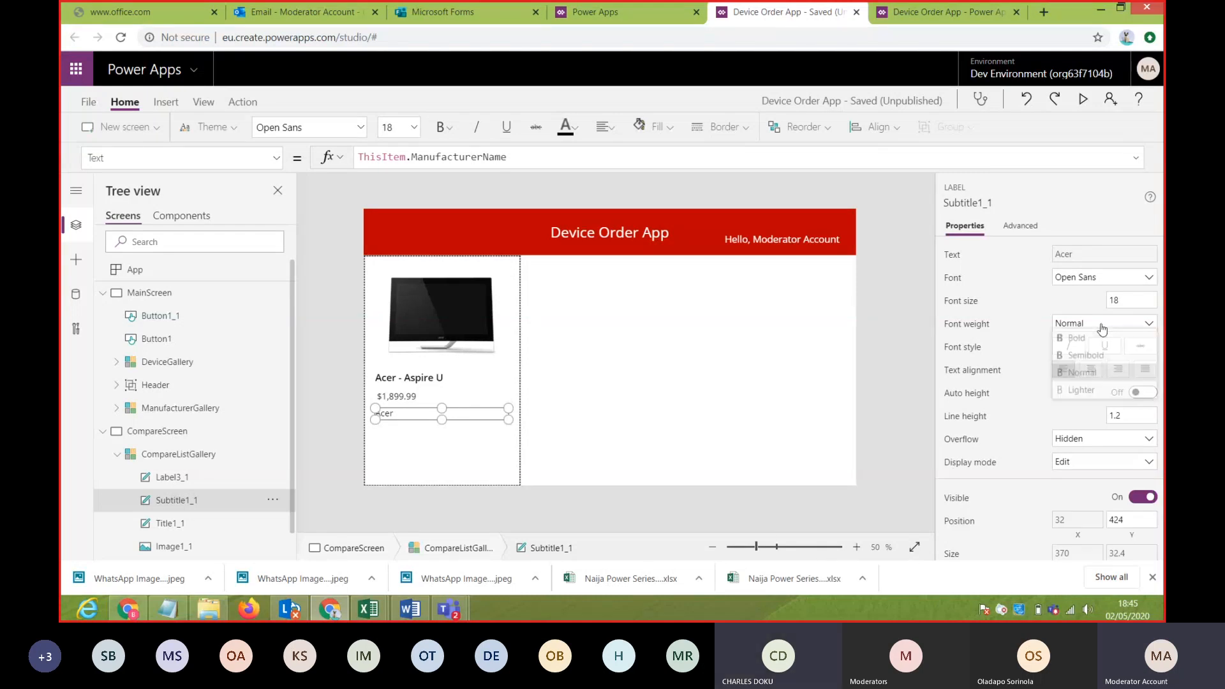
{"action": "left_click", "coordinate": [1092, 355]}
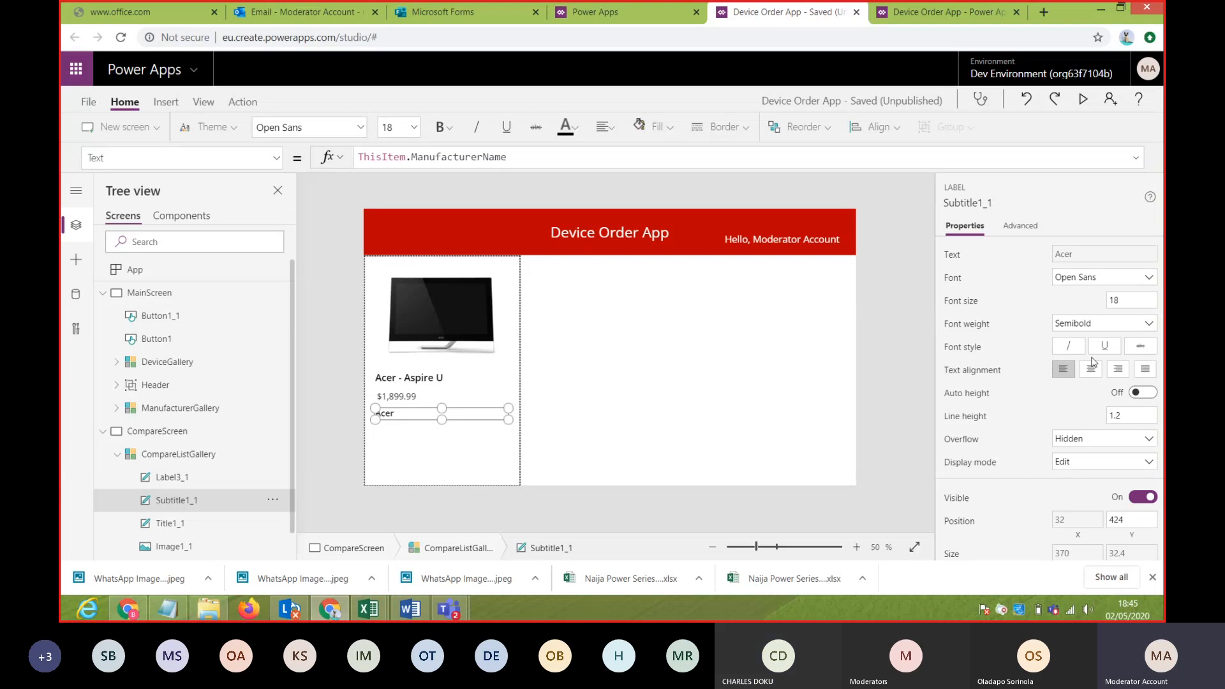
{"action": "left_click", "coordinate": [1124, 301]}
{"action": "left_click", "coordinate": [488, 449]}
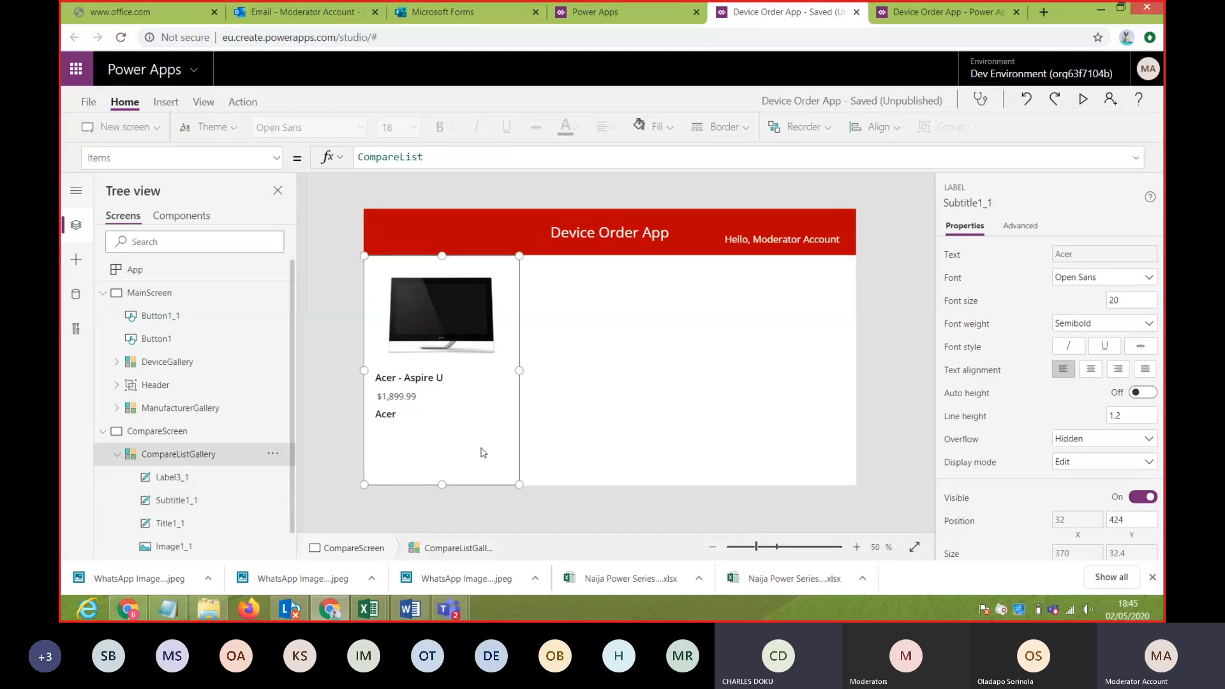
- Move the manufacturer name label in CompareListGallery down to Y 456 and the price label slightly up to Y 361
{"action": "left_click", "coordinate": [428, 415]}
{"action": "left_click", "coordinate": [431, 439]}
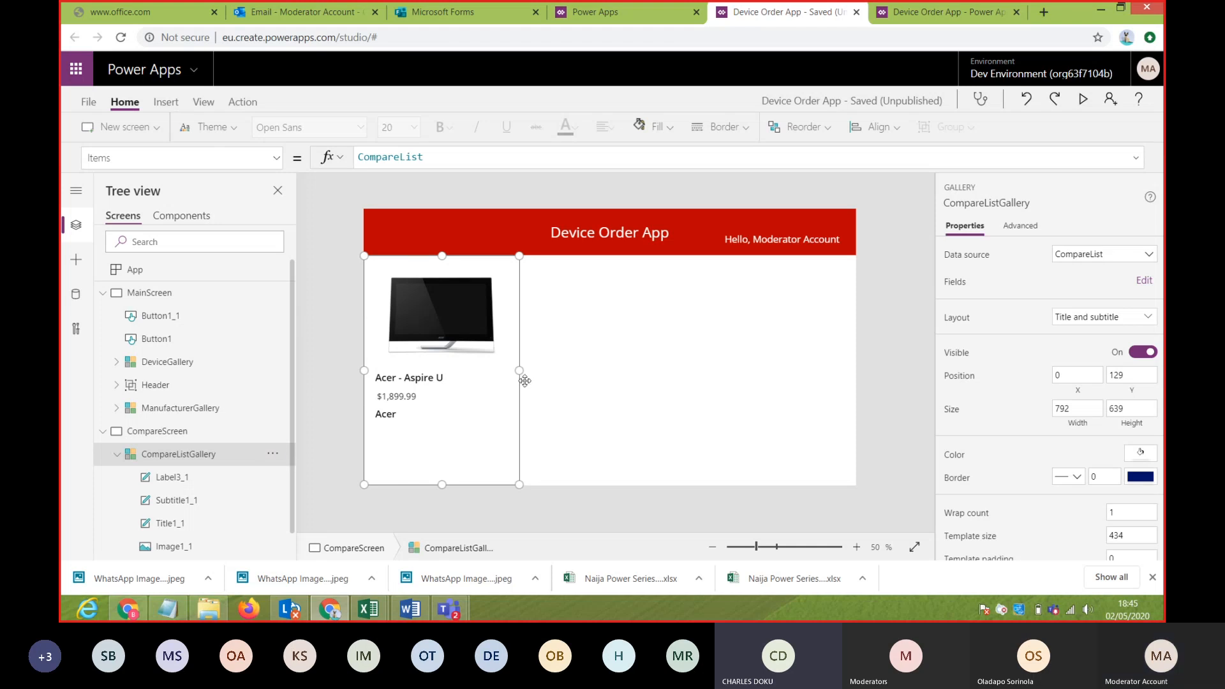
{"action": "left_click", "coordinate": [424, 393]}
{"action": "left_click", "coordinate": [390, 415]}
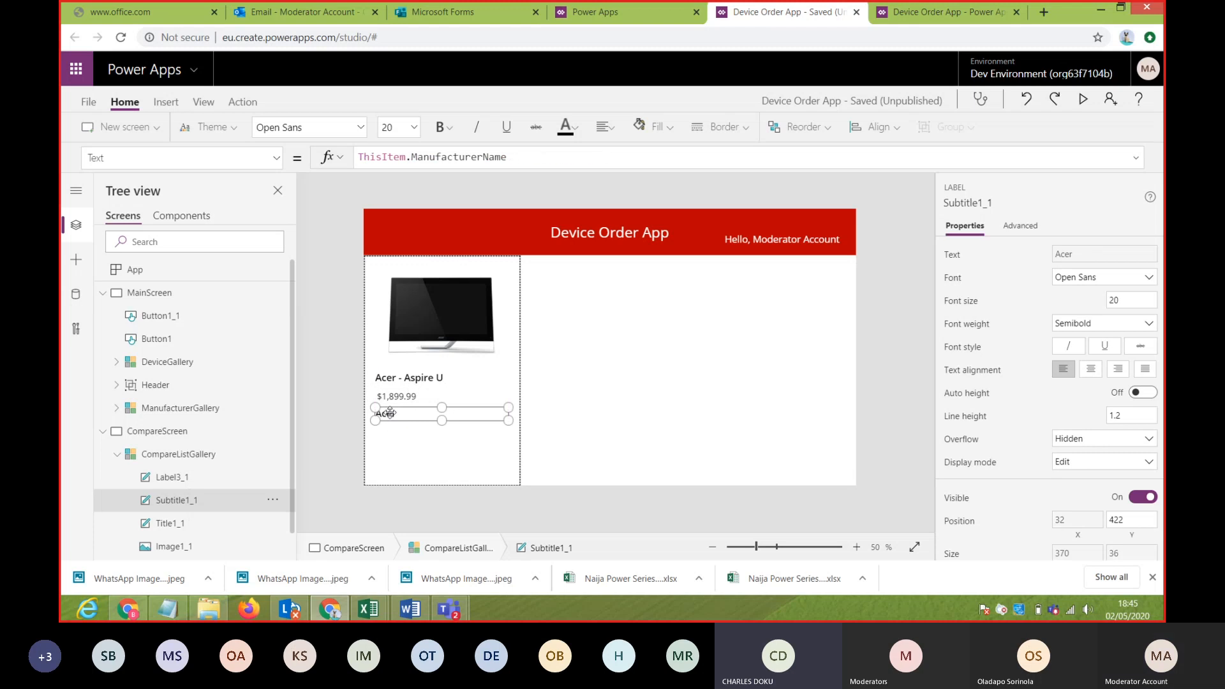
{"action": "left_click_drag", "start_coordinate": [390, 415], "coordinate": [390, 424]}
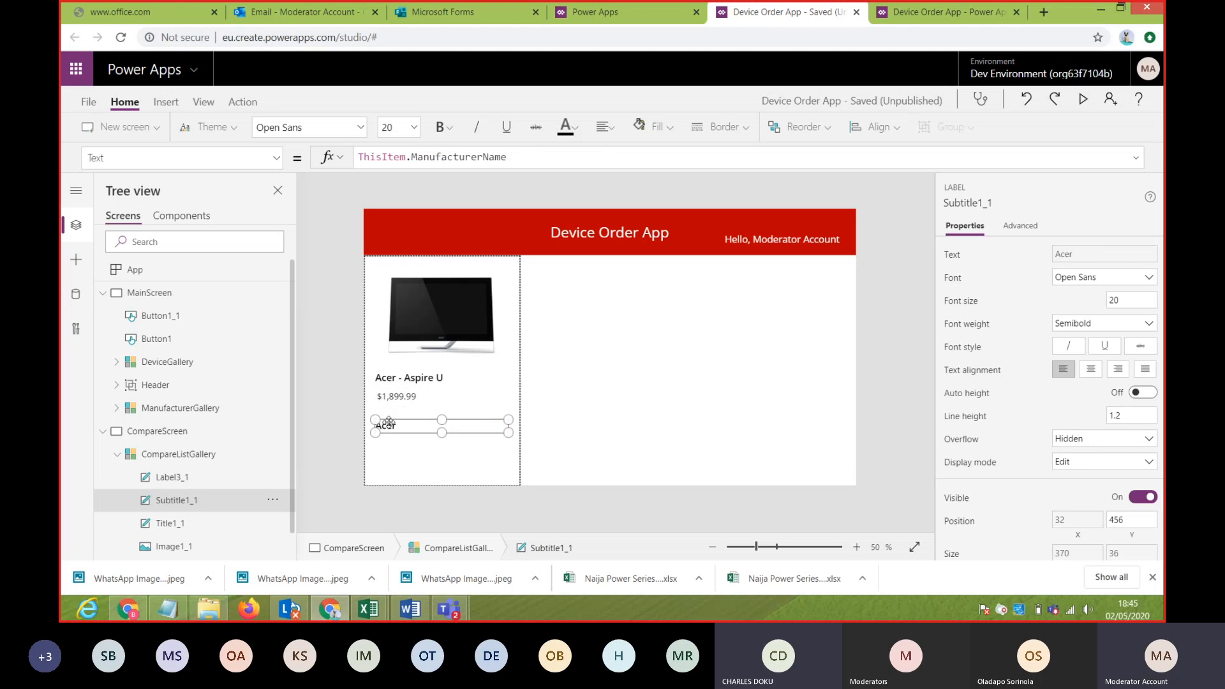
{"action": "left_click", "coordinate": [405, 397]}
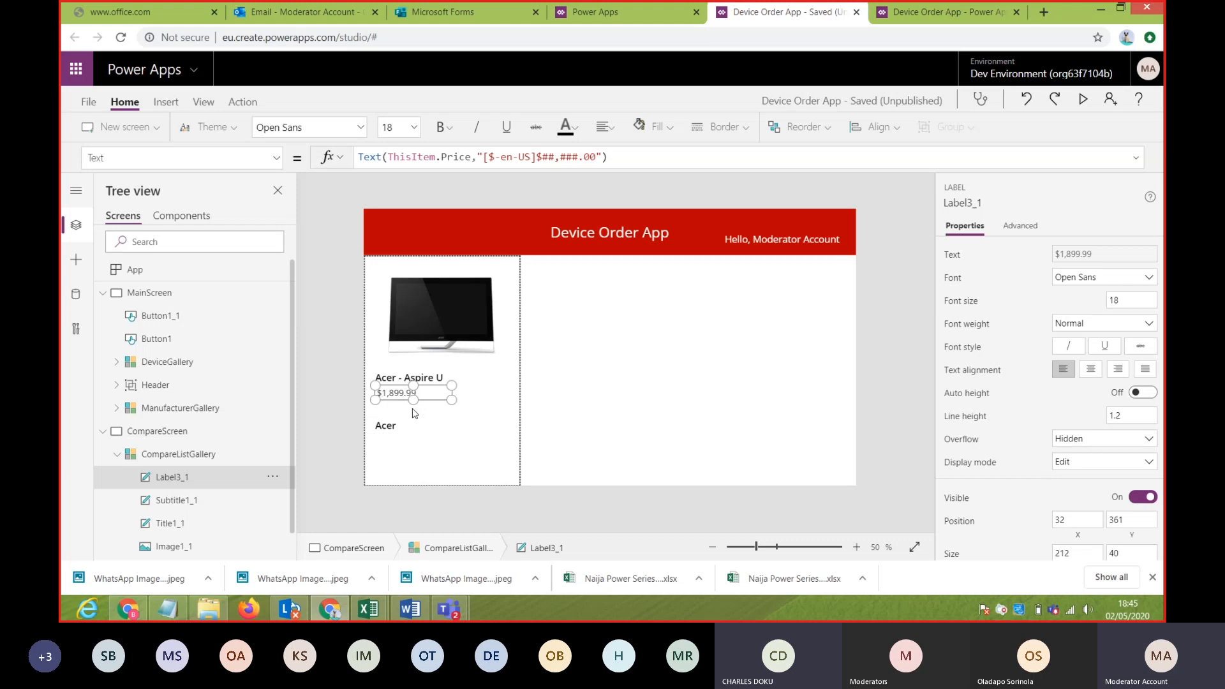
- Duplicate the price label in CompareListGallery and place the copy between the price and manufacturer name at X 32, Y 408
{"action": "key", "text": "ctrl+c"}
{"action": "key", "text": "ctrl+v"}
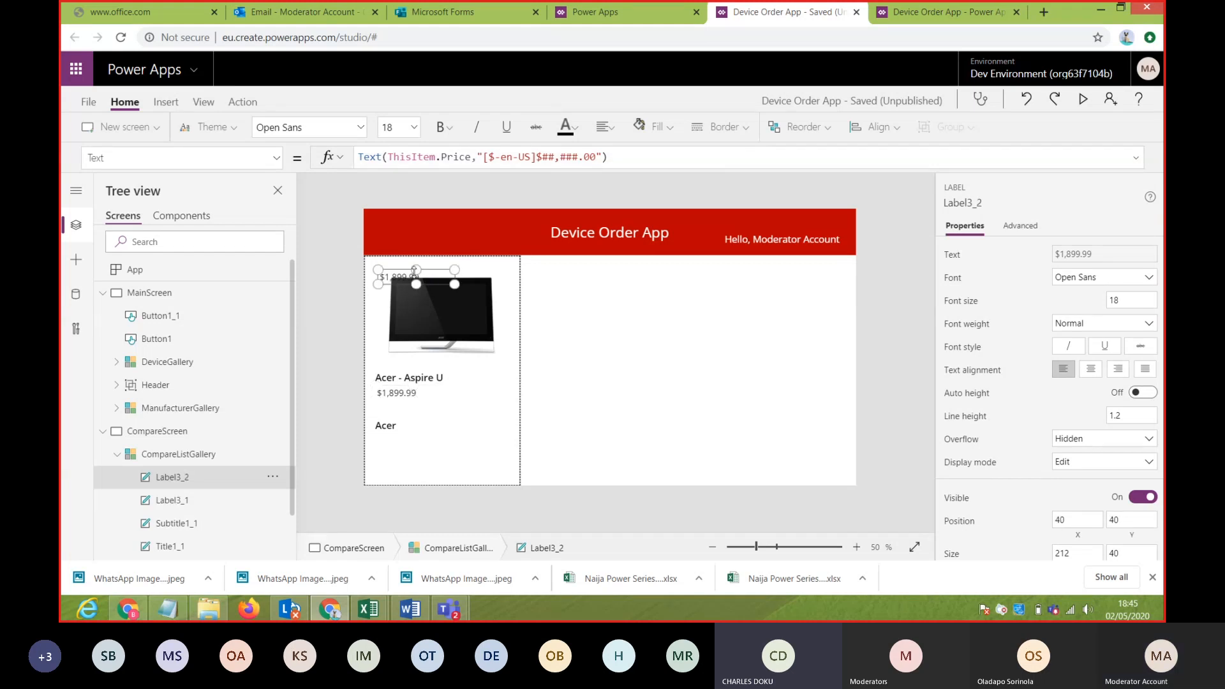
{"action": "left_click_drag", "start_coordinate": [403, 269], "coordinate": [399, 401]}
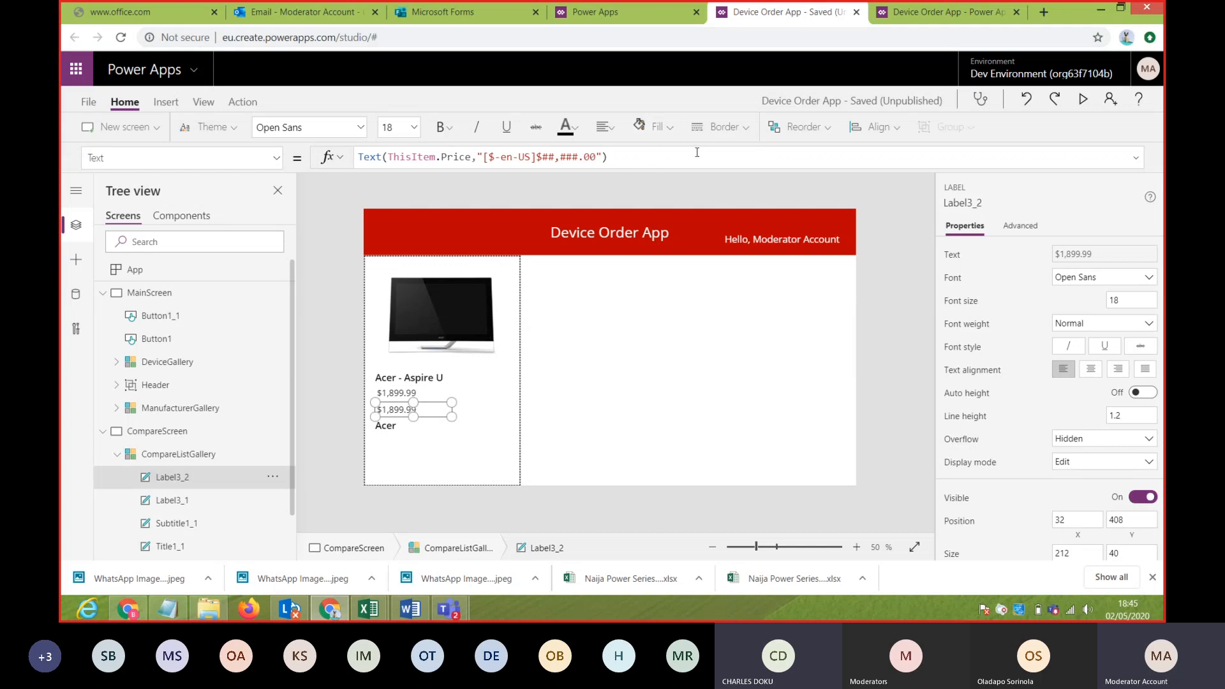
- Replace the duplicated label's Text formula with ThisItem.Memory
{"action": "left_click", "coordinate": [660, 165]}
{"action": "key", "text": "ctrl+a"}
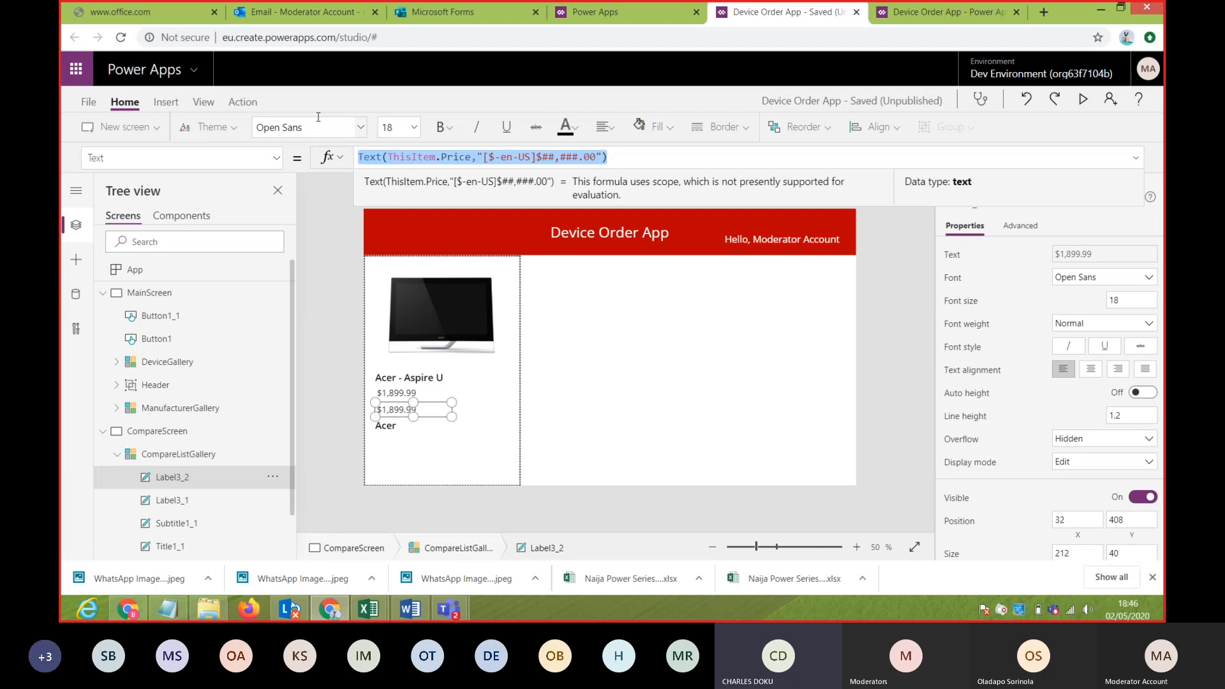
{"action": "key", "text": "Delete"}
{"action": "left_click", "coordinate": [317, 122]}
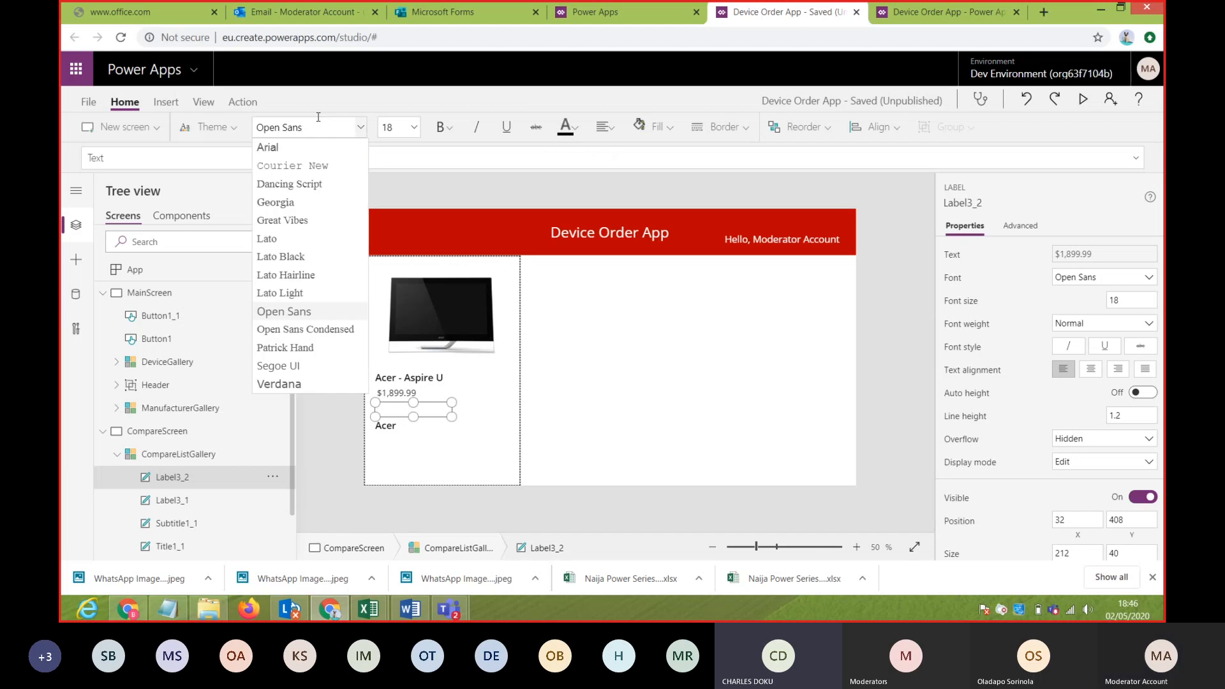
{"action": "left_click", "coordinate": [403, 159]}
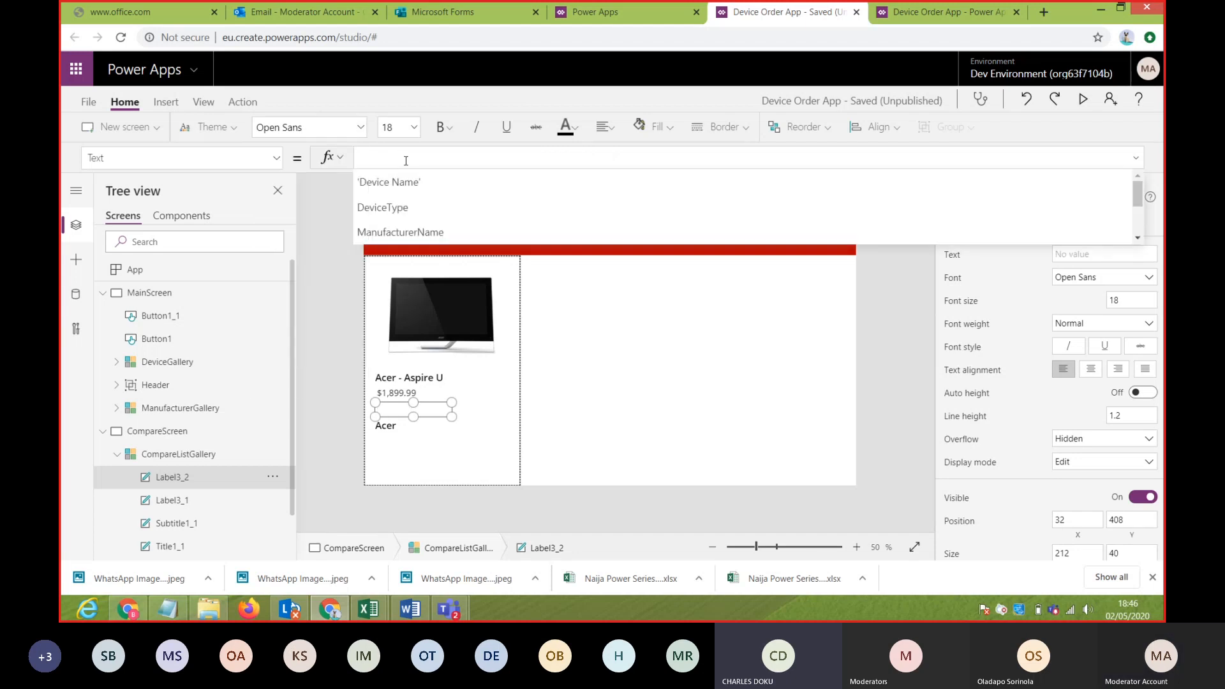
{"action": "type", "text": "Th"}
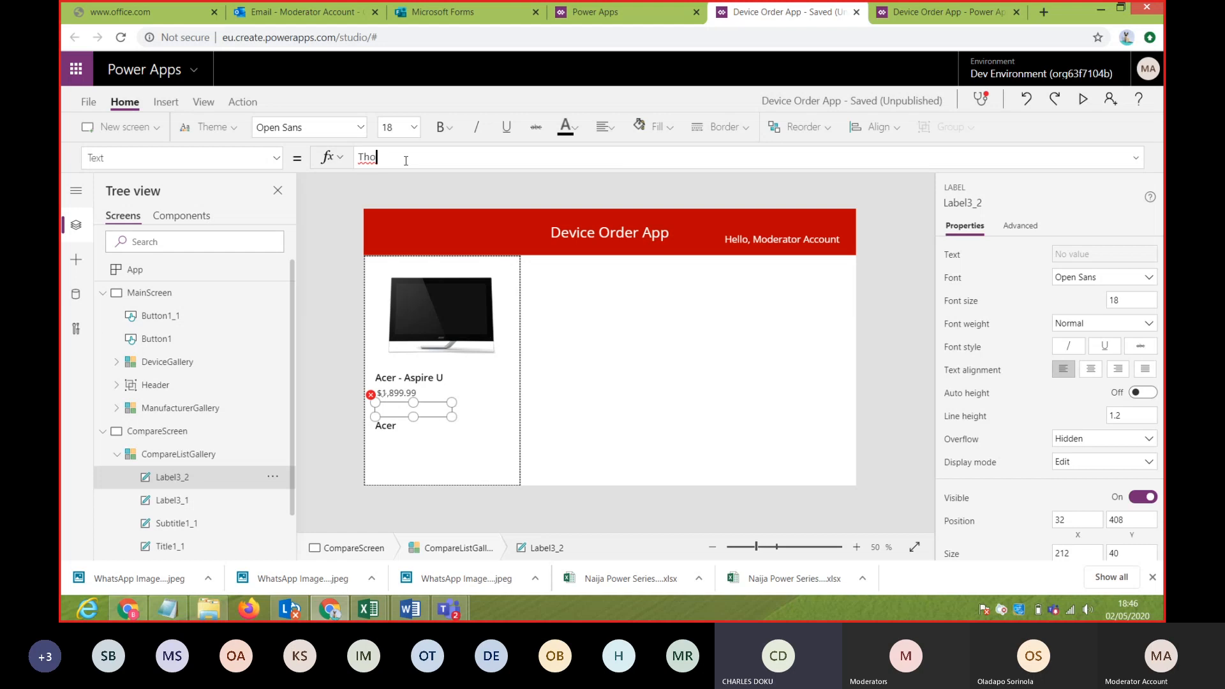
{"action": "type", "text": "is"}
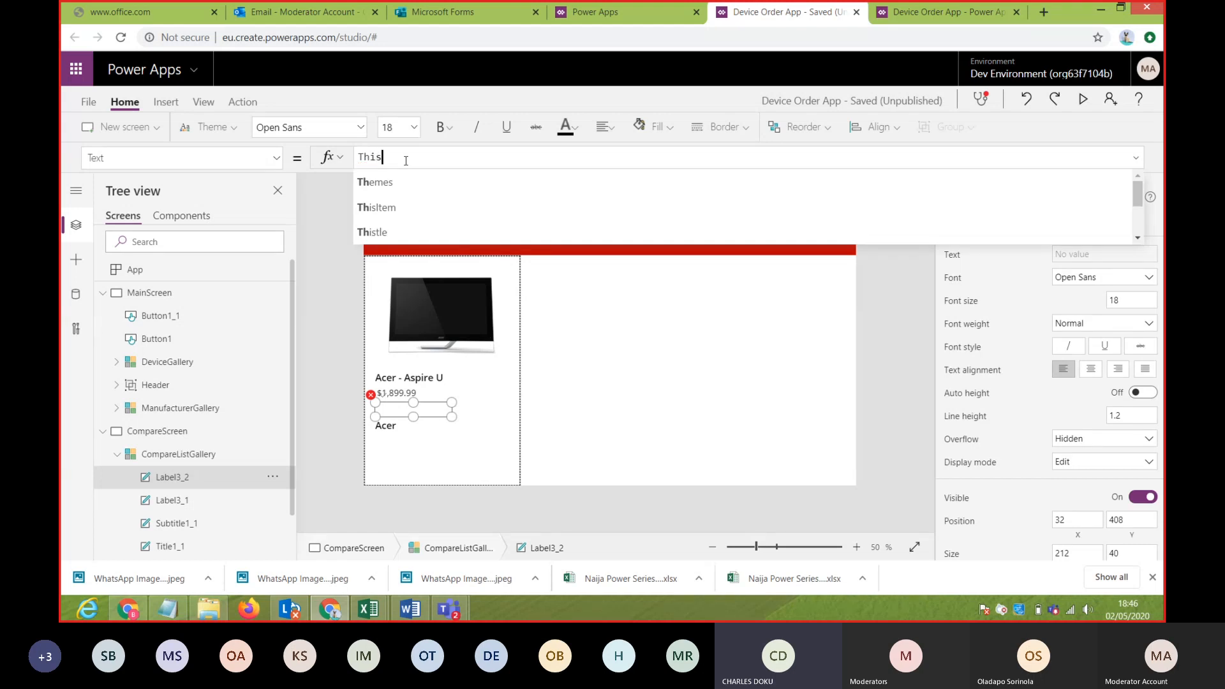
{"action": "type", "text": "Item.Me"}
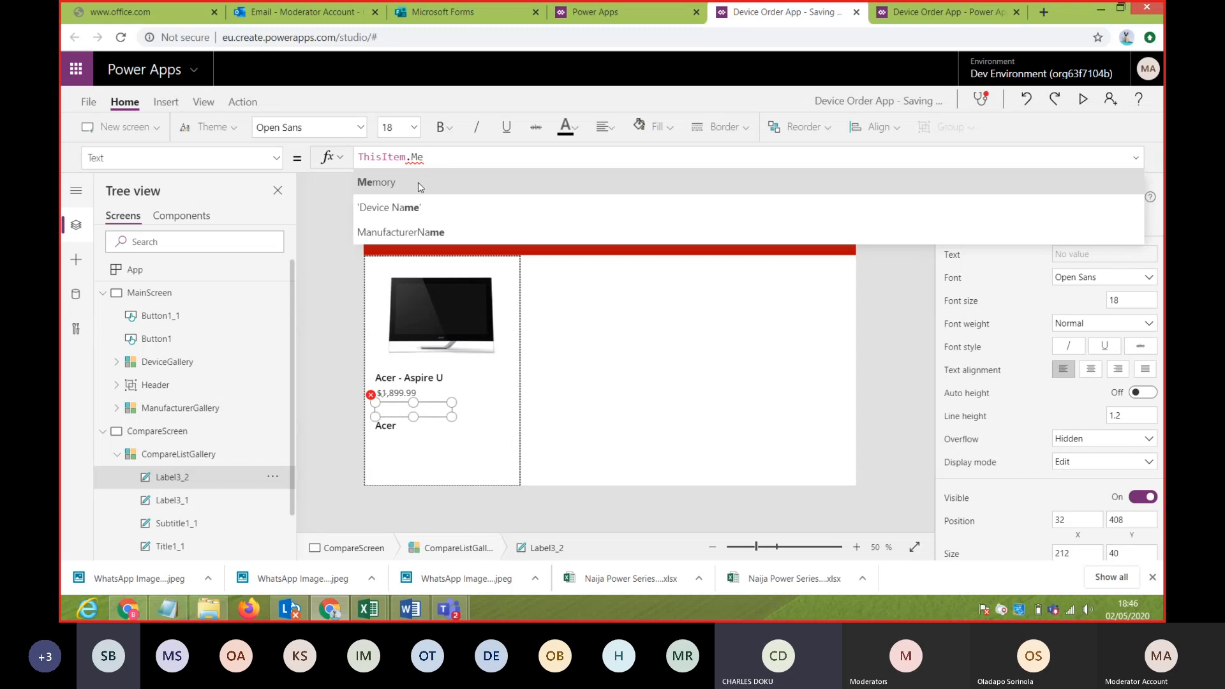
{"action": "left_click", "coordinate": [418, 182]}
{"action": "left_click", "coordinate": [419, 182]}
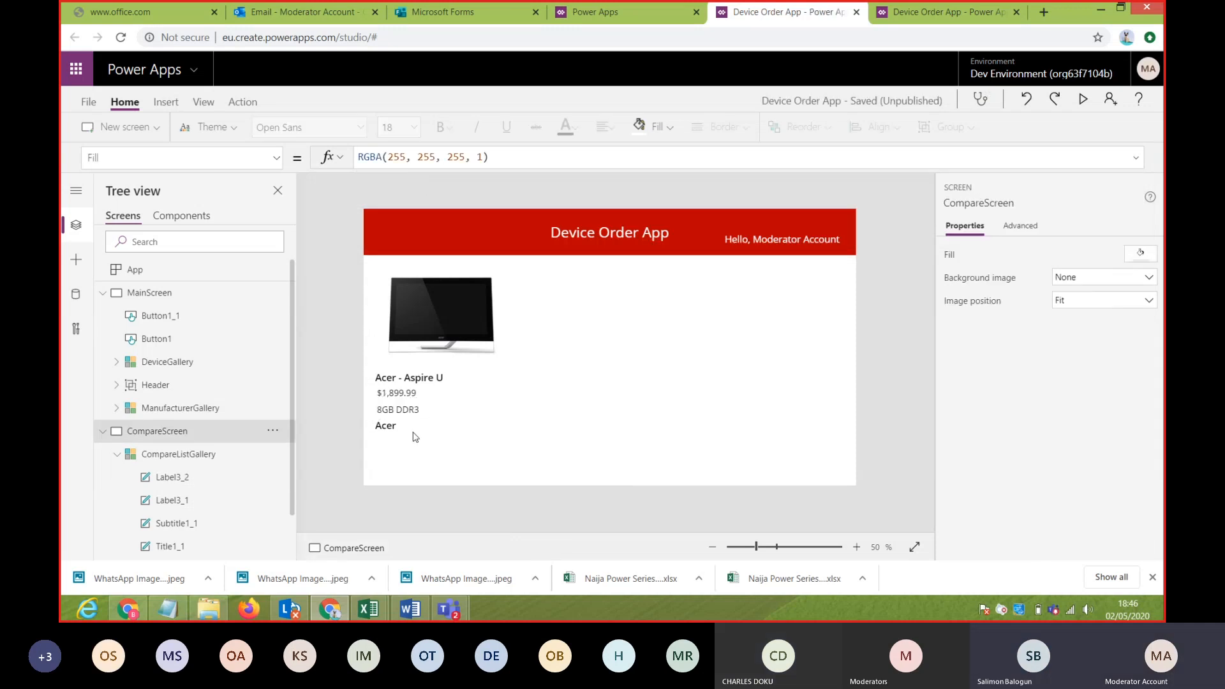
- Narrow the item template of CompareListGallery to a template size of 376
{"action": "left_click", "coordinate": [446, 442]}
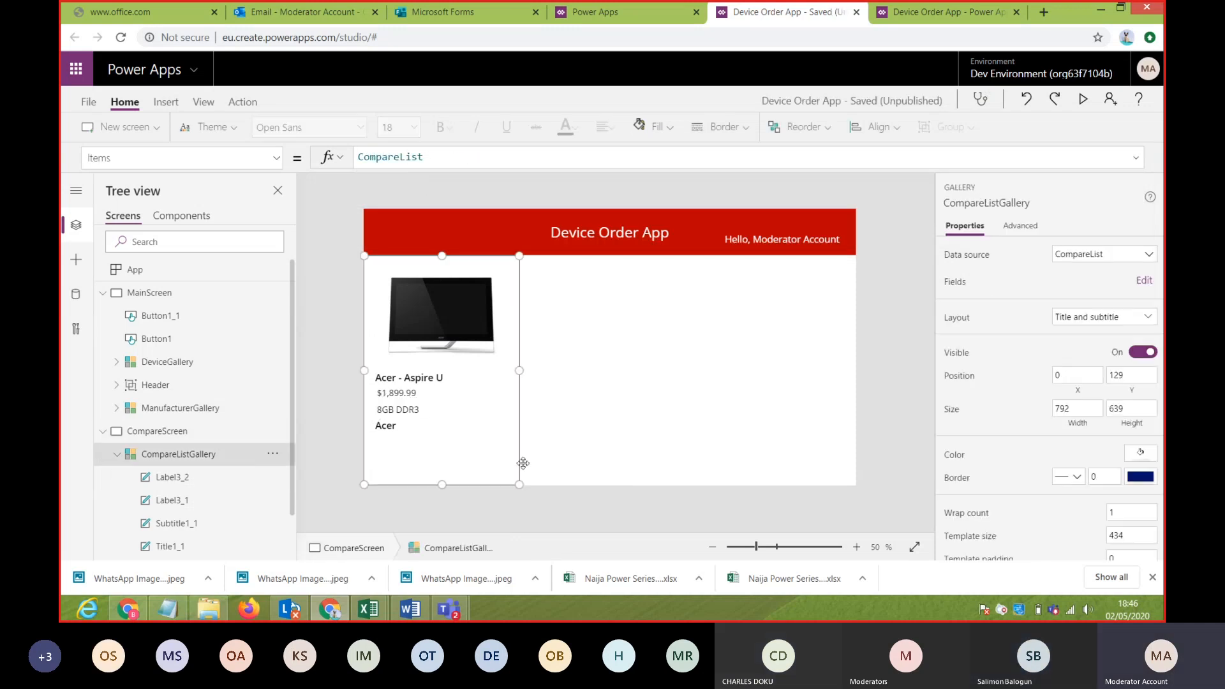
{"action": "mouse_move", "coordinate": [520, 484]}
{"action": "left_mouse_down"}
{"action": "mouse_move", "coordinate": [565, 483]}
{"action": "mouse_move", "coordinate": [506, 479]}
{"action": "mouse_move", "coordinate": [499, 491]}
{"action": "left_mouse_up"}
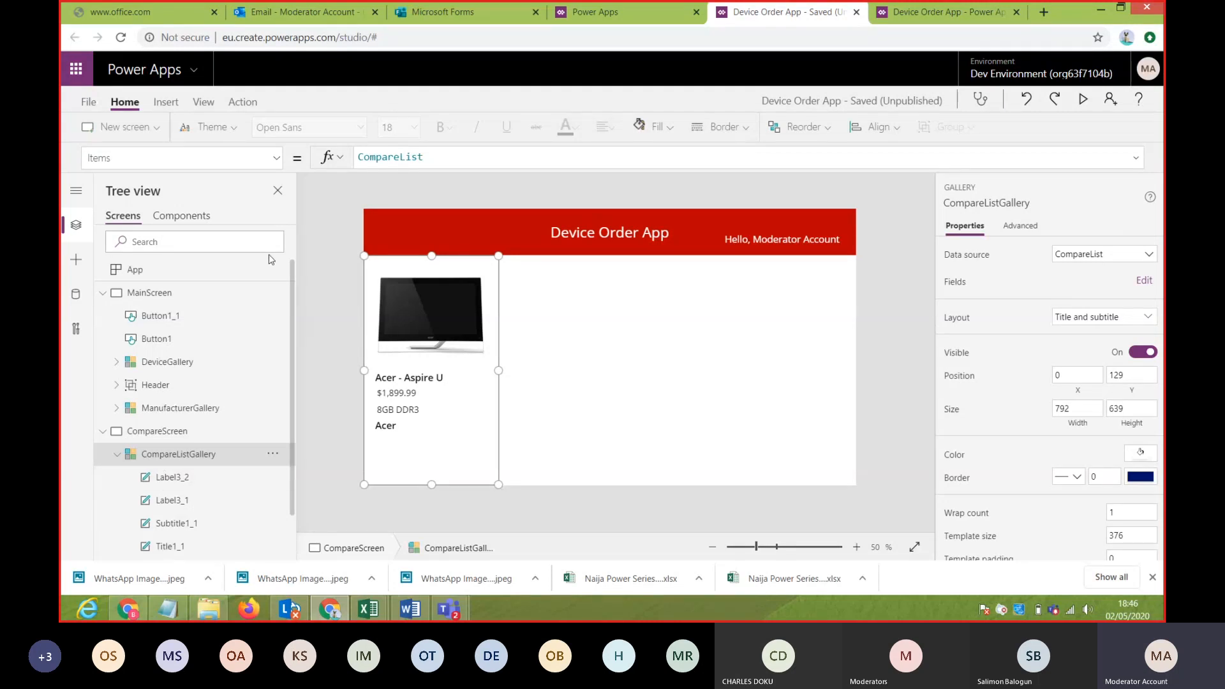
- Check the TemplateFill formulas of CompareListGallery and of DeviceGallery on MainScreen
{"action": "left_click", "coordinate": [276, 159]}
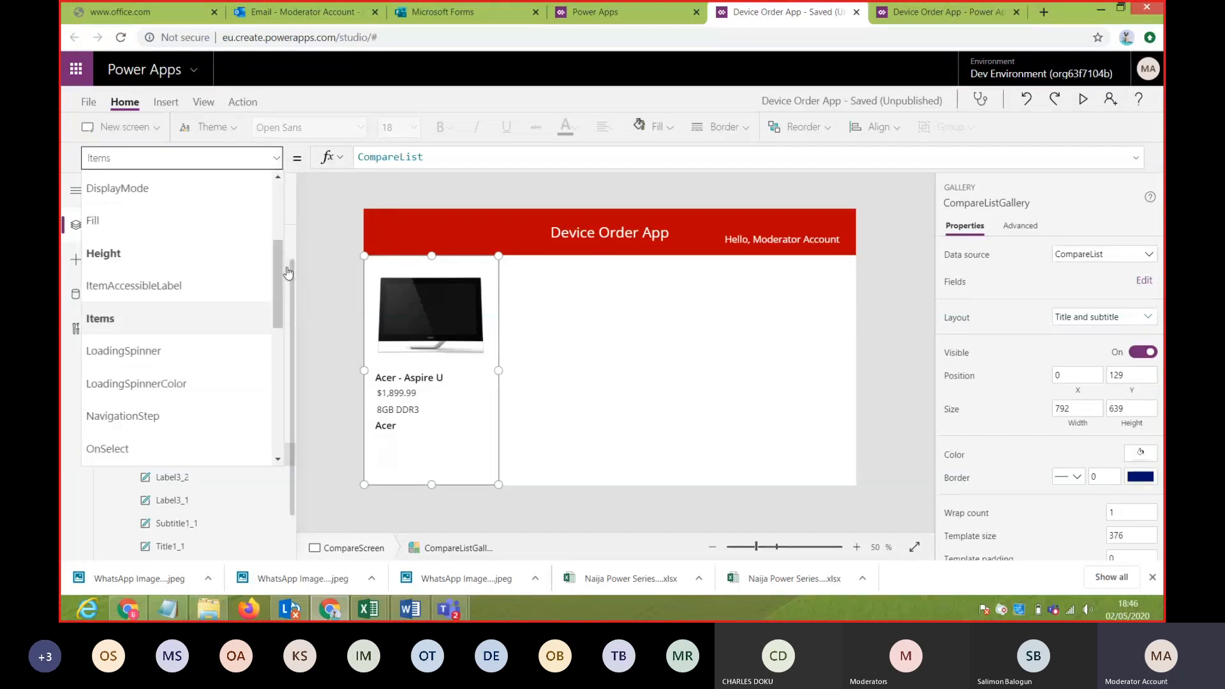
{"action": "left_click_drag", "start_coordinate": [276, 299], "coordinate": [179, 371]}
{"action": "left_click", "coordinate": [179, 359]}
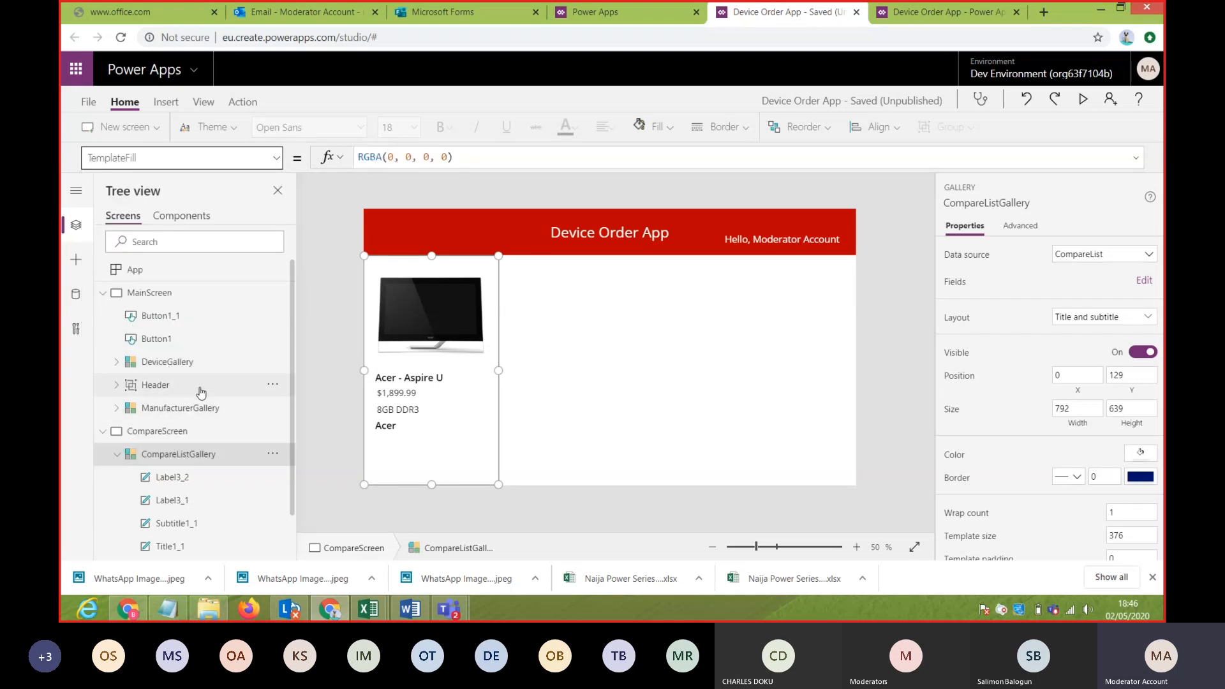
{"action": "left_click", "coordinate": [183, 370]}
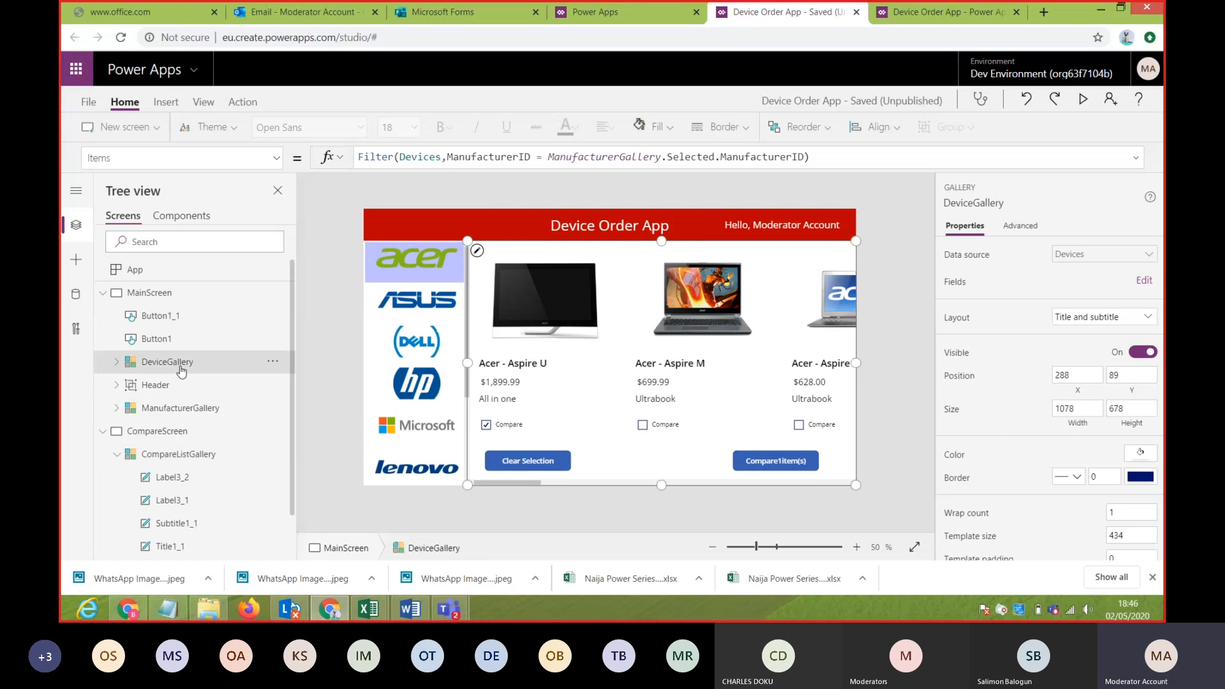
{"action": "left_click", "coordinate": [276, 157]}
{"action": "scroll", "coordinate": [274, 383], "scroll_direction": "down", "scroll_amount": 5}
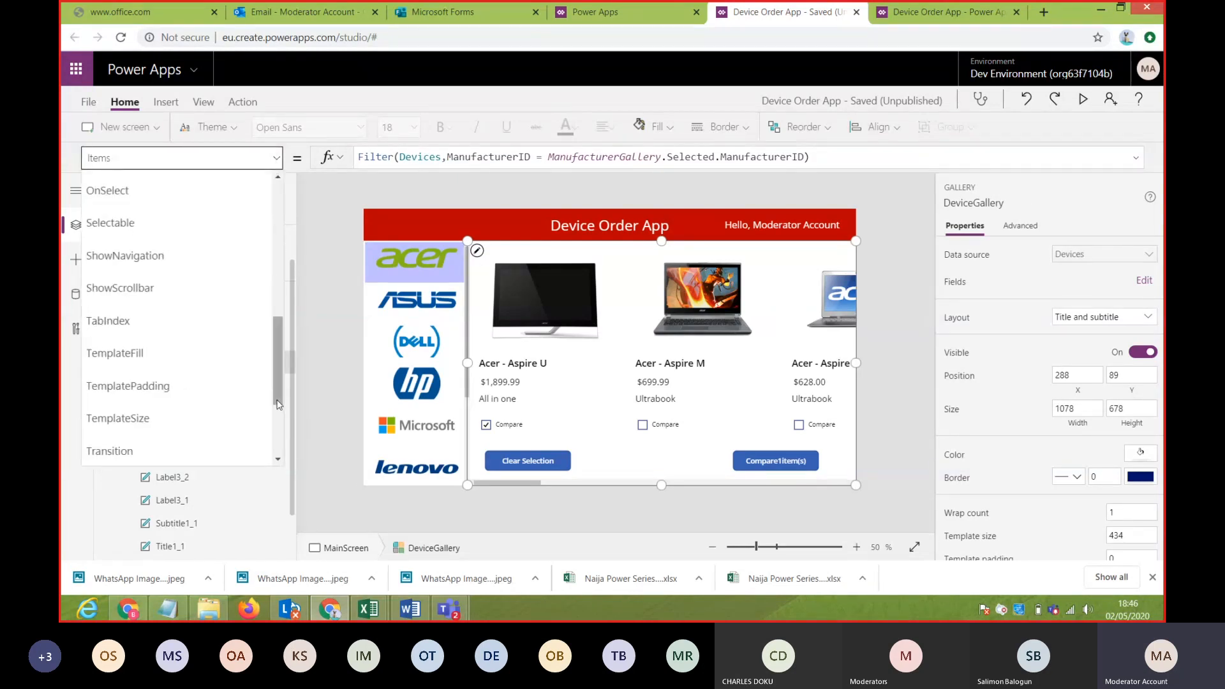
{"action": "left_click", "coordinate": [192, 350]}
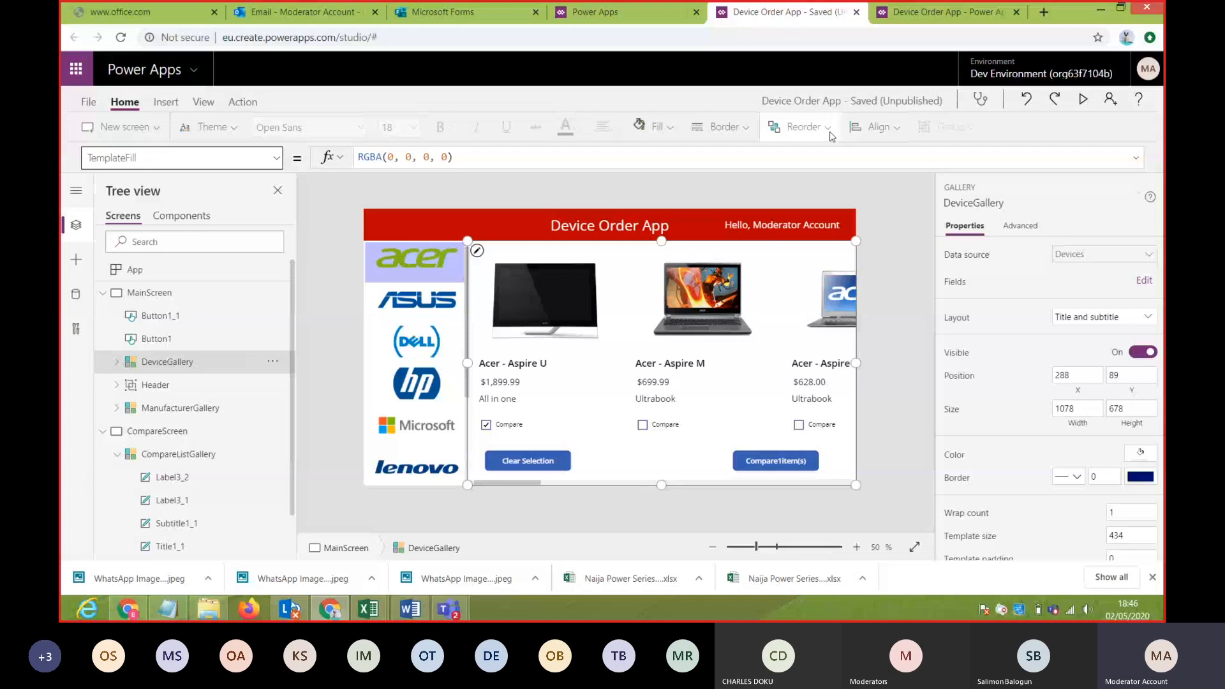
- Copy the TemplateFill formula of ManufacturerGallery on MainScreen
{"action": "left_click", "coordinate": [194, 415]}
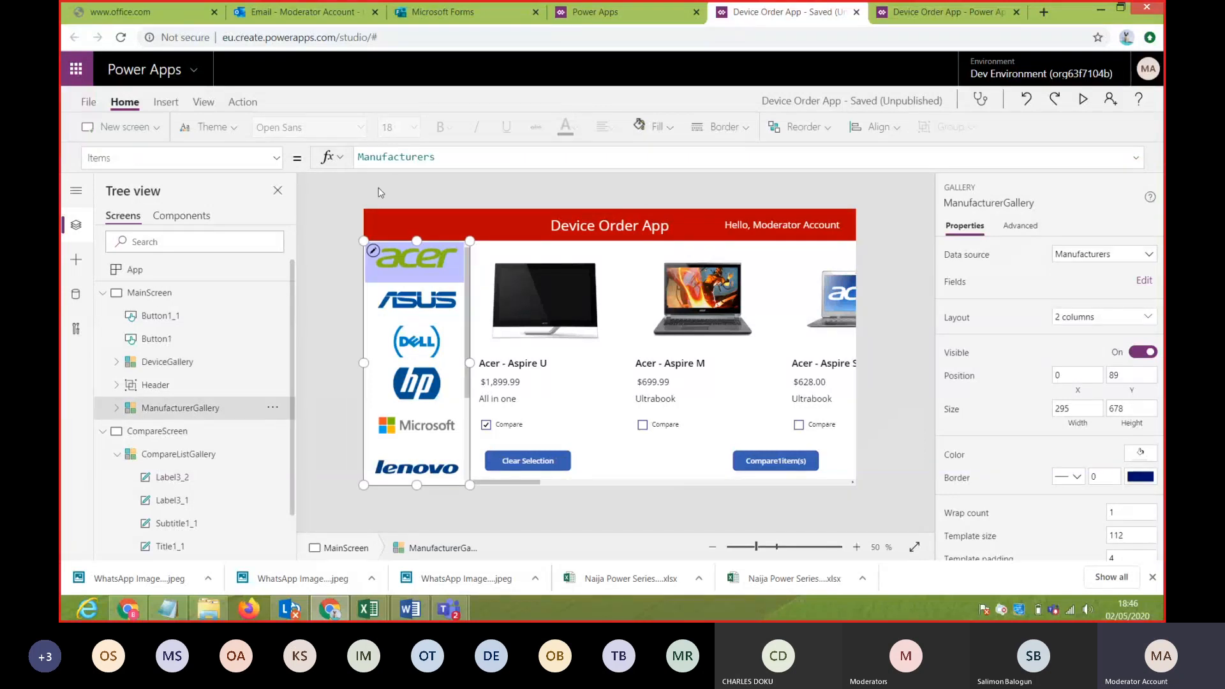
{"action": "left_click", "coordinate": [278, 165]}
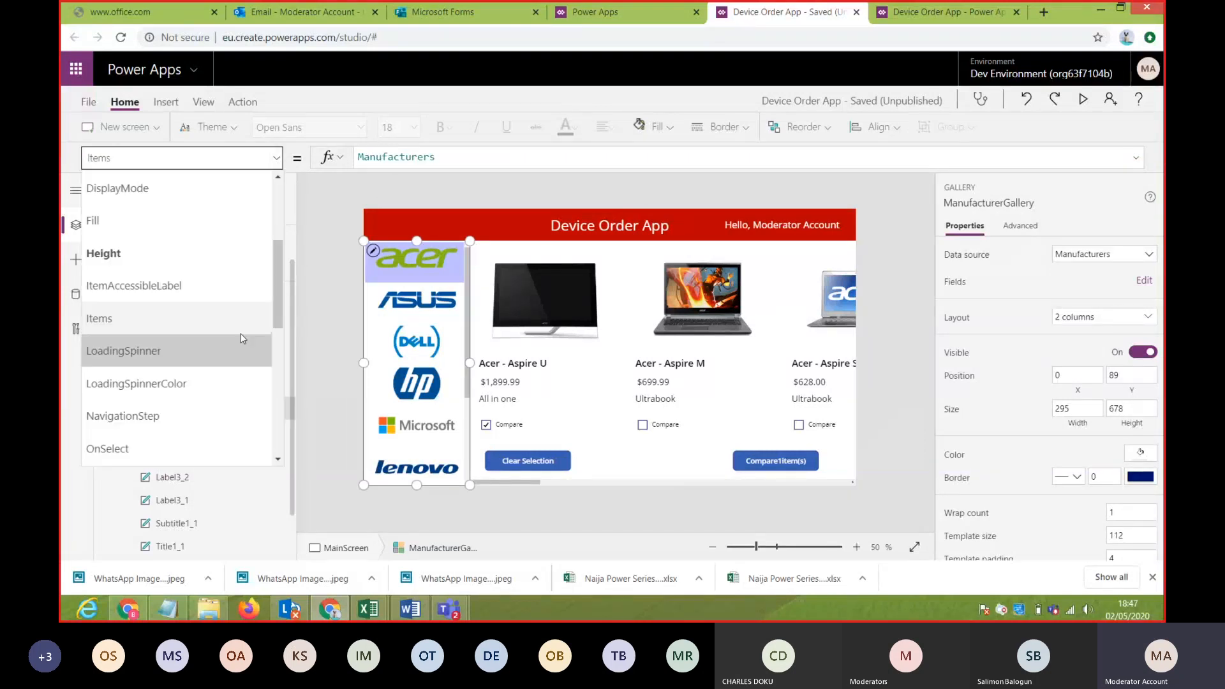
{"action": "scroll", "coordinate": [277, 419], "scroll_direction": "down", "scroll_amount": 5}
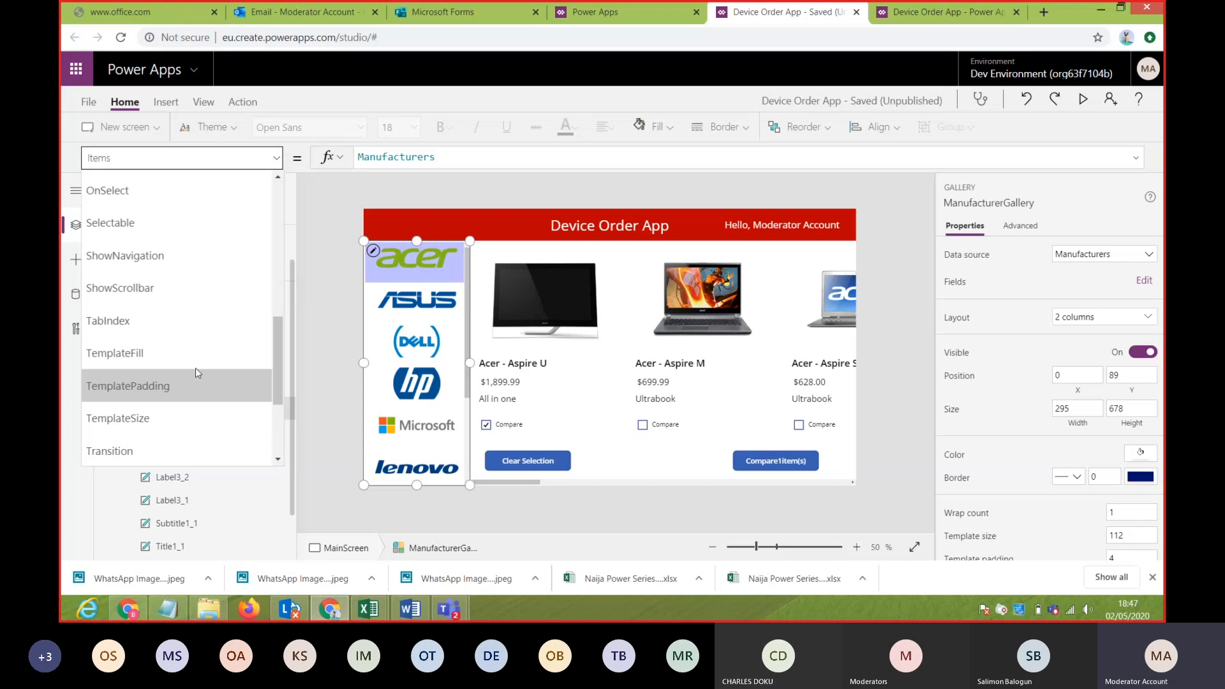
{"action": "left_click", "coordinate": [180, 352]}
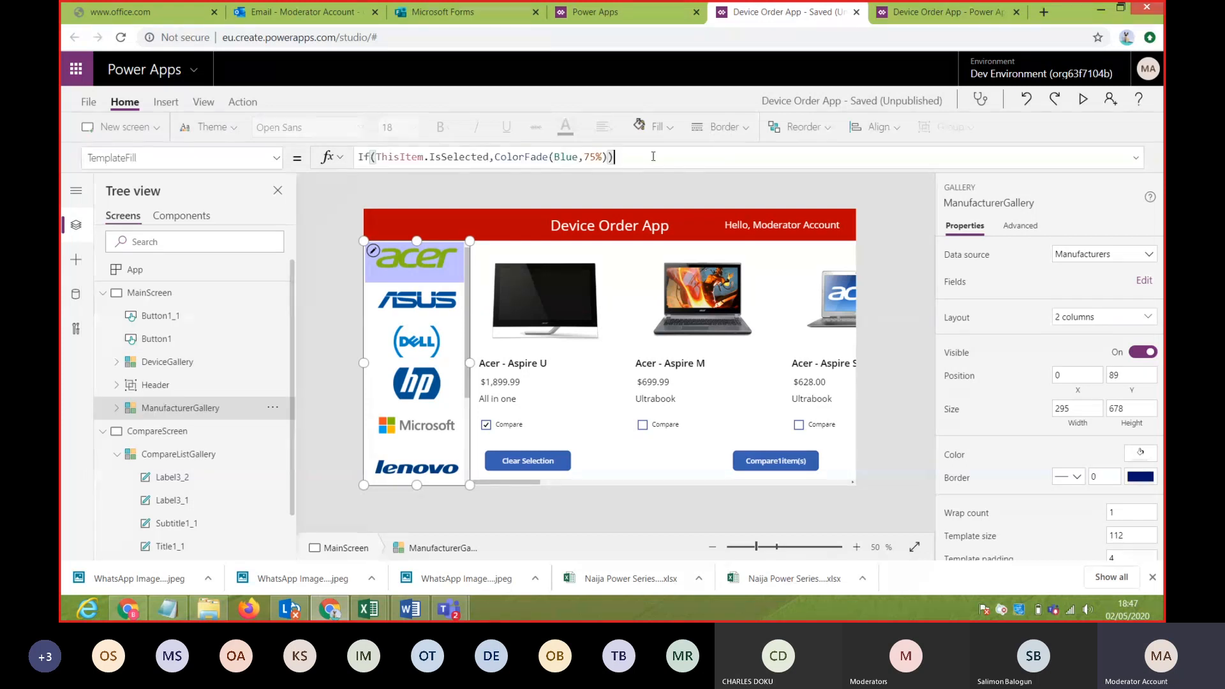
{"action": "left_click", "coordinate": [653, 156]}
{"action": "key", "text": "ctrl+c"}
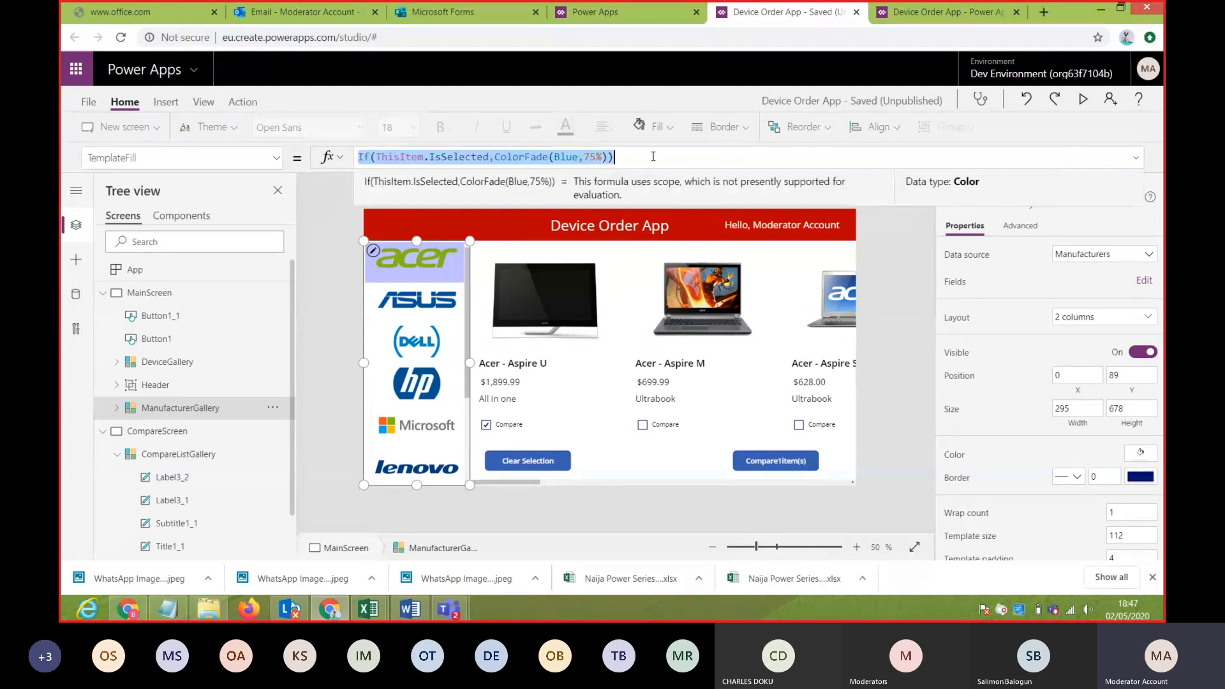
- Replace the TemplateFill formula of CompareListGallery with the copied If(ThisItem.IsSelected,ColorFade(Blue,75%))
{"action": "left_click", "coordinate": [177, 454]}
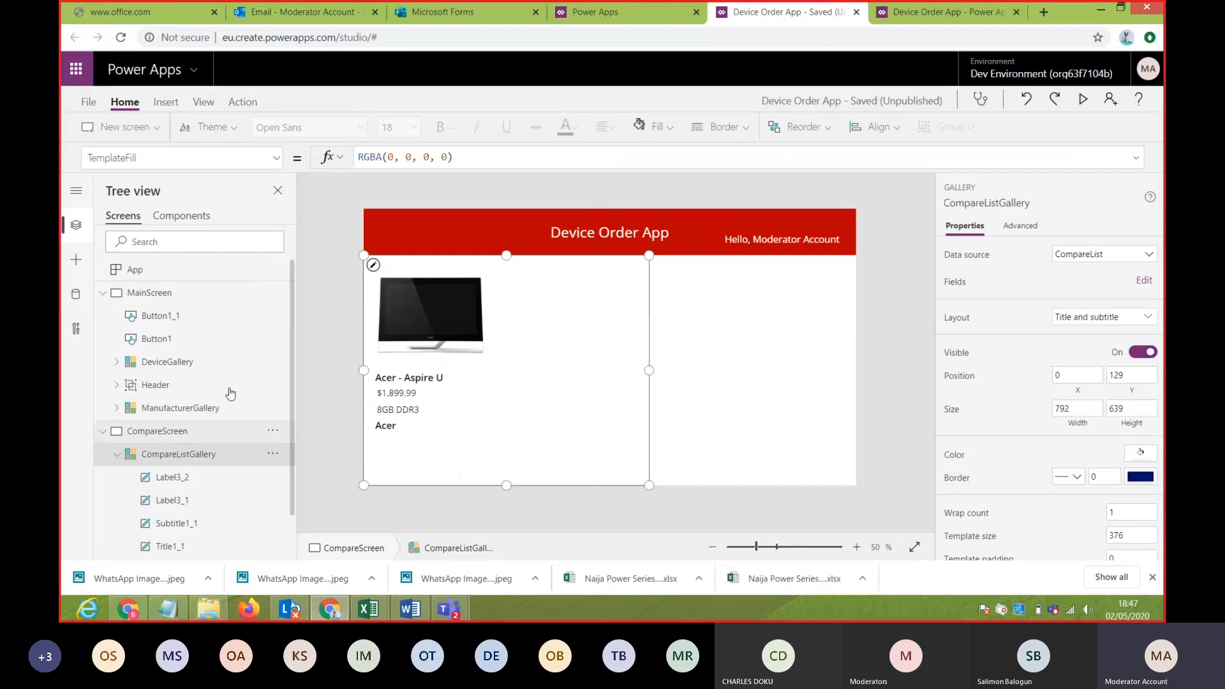
{"action": "left_click", "coordinate": [456, 157]}
{"action": "key", "text": "ctrl+a"}
{"action": "key", "text": "ctrl+v"}
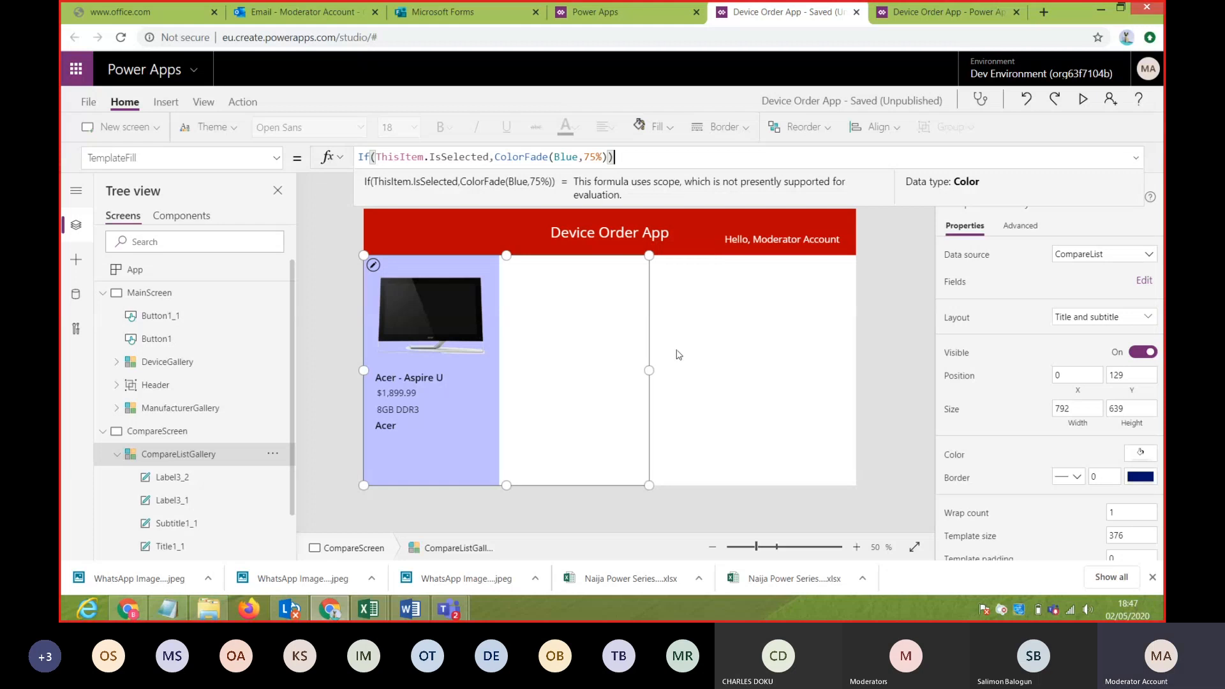
{"action": "left_click", "coordinate": [894, 367]}
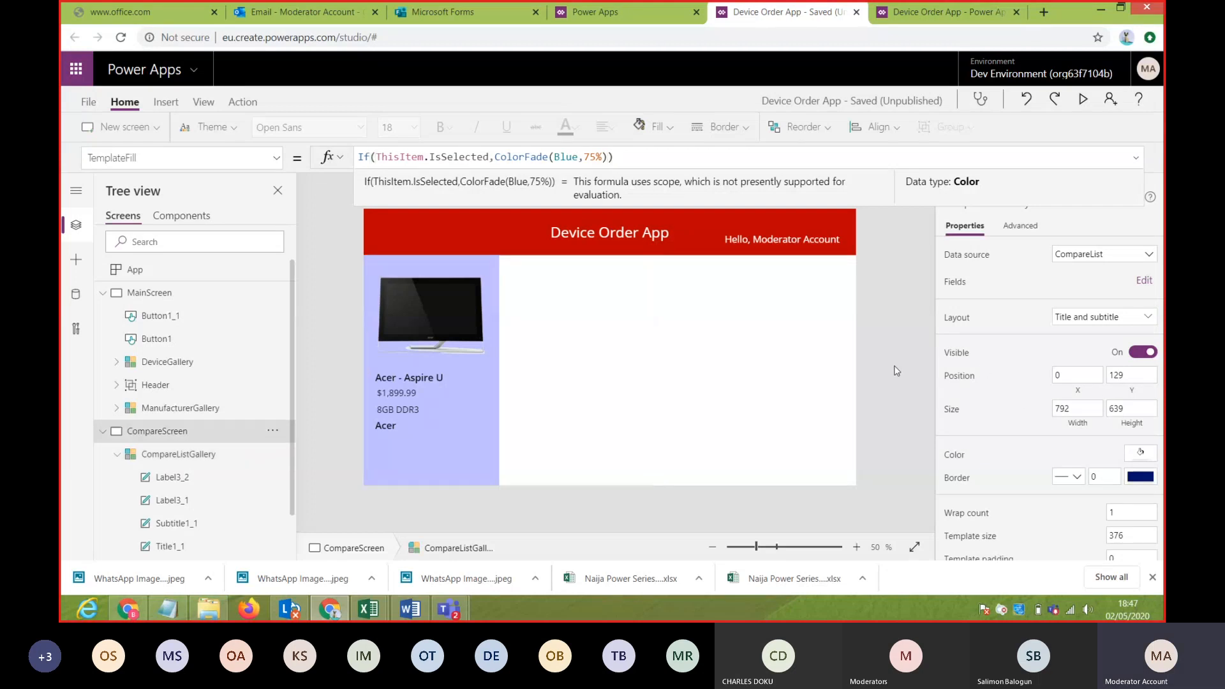
{"action": "left_click", "coordinate": [456, 435]}
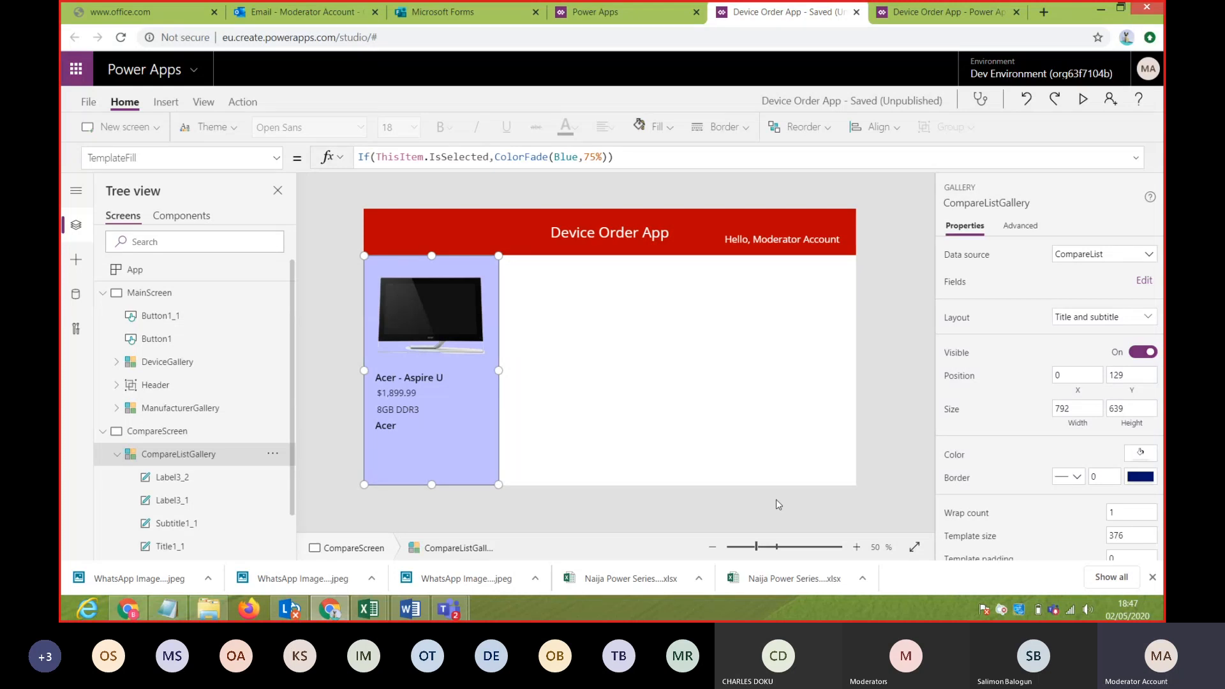
- Shorten the CompareScreen header to a height of 97 and extend CompareListGallery upward to Y 93 with a height of 675
{"action": "left_click", "coordinate": [572, 247]}
{"action": "left_click_drag", "start_coordinate": [610, 255], "coordinate": [609, 243]}
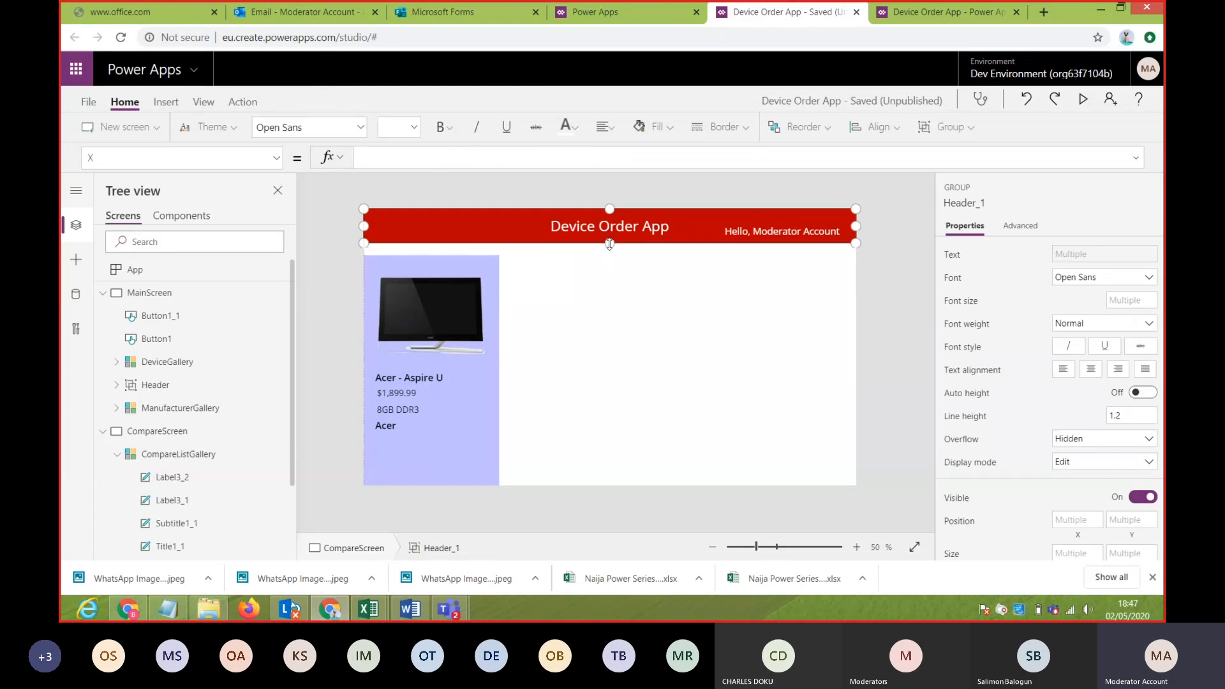
{"action": "left_click", "coordinate": [445, 258]}
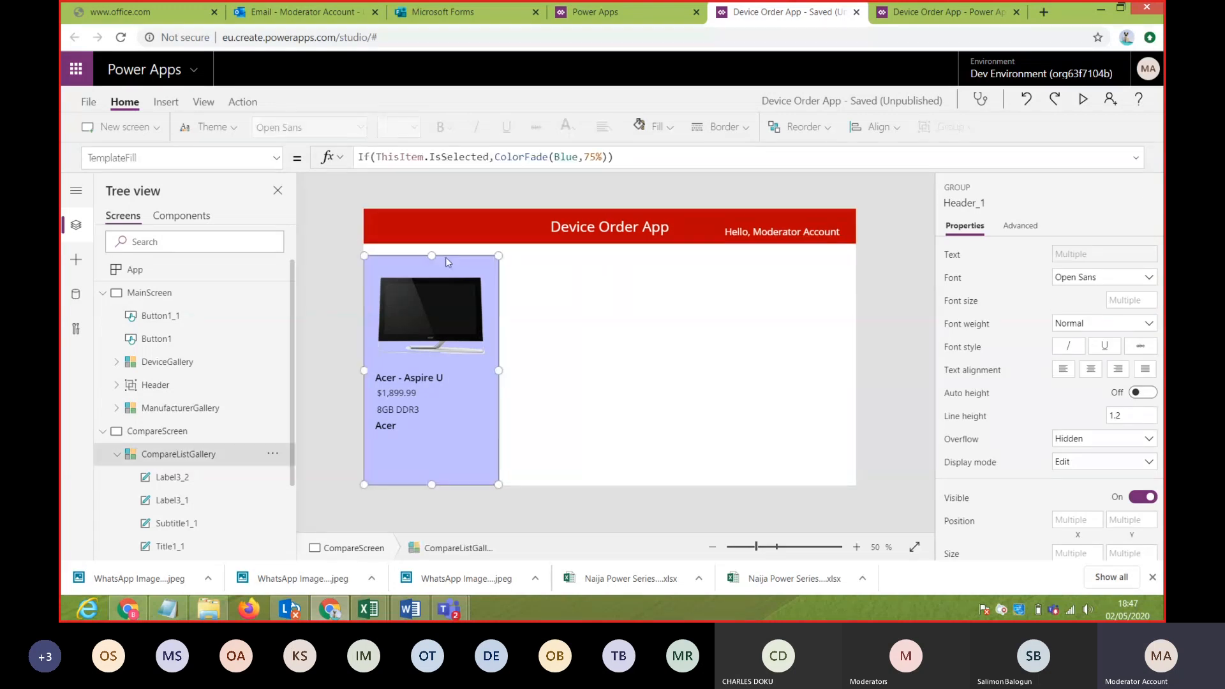
{"action": "left_click_drag", "start_coordinate": [432, 255], "coordinate": [427, 241]}
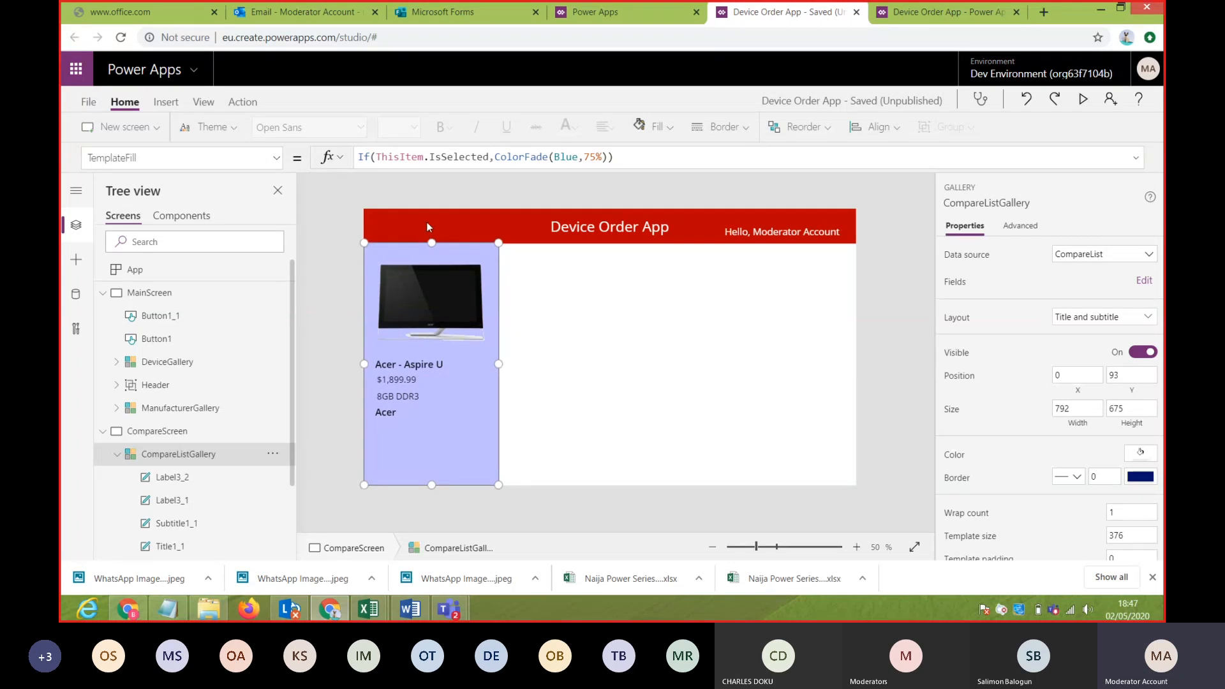
{"action": "left_click", "coordinate": [427, 226]}
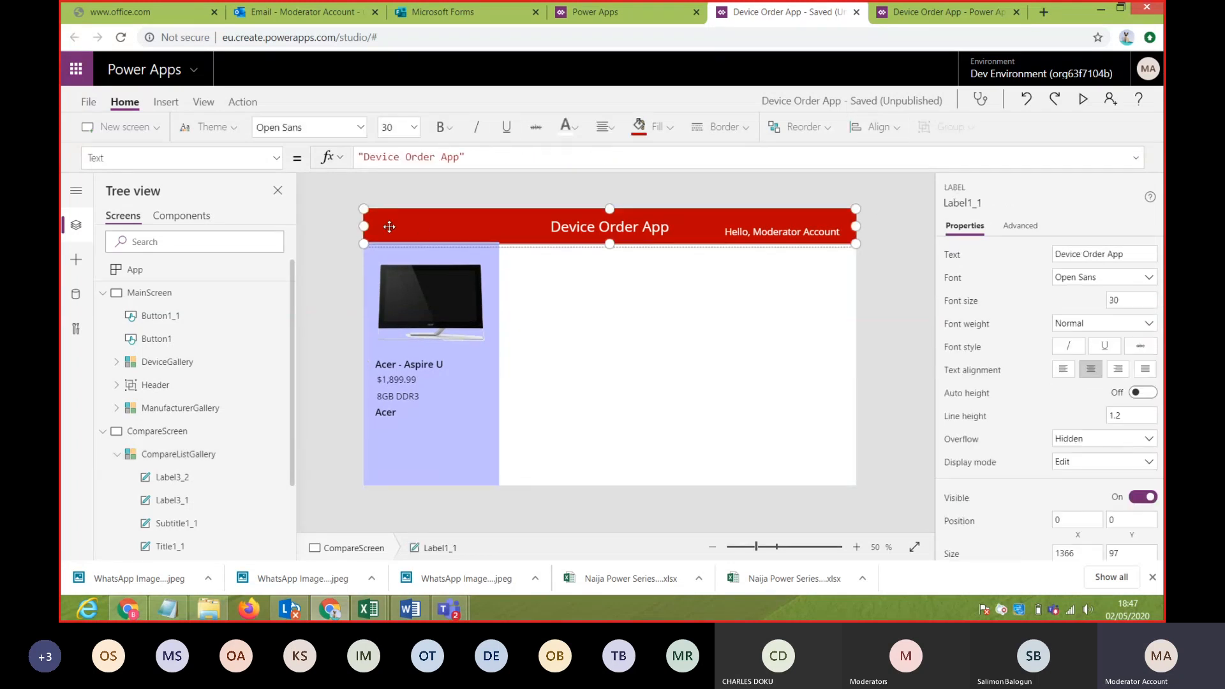
{"action": "left_click", "coordinate": [320, 247]}
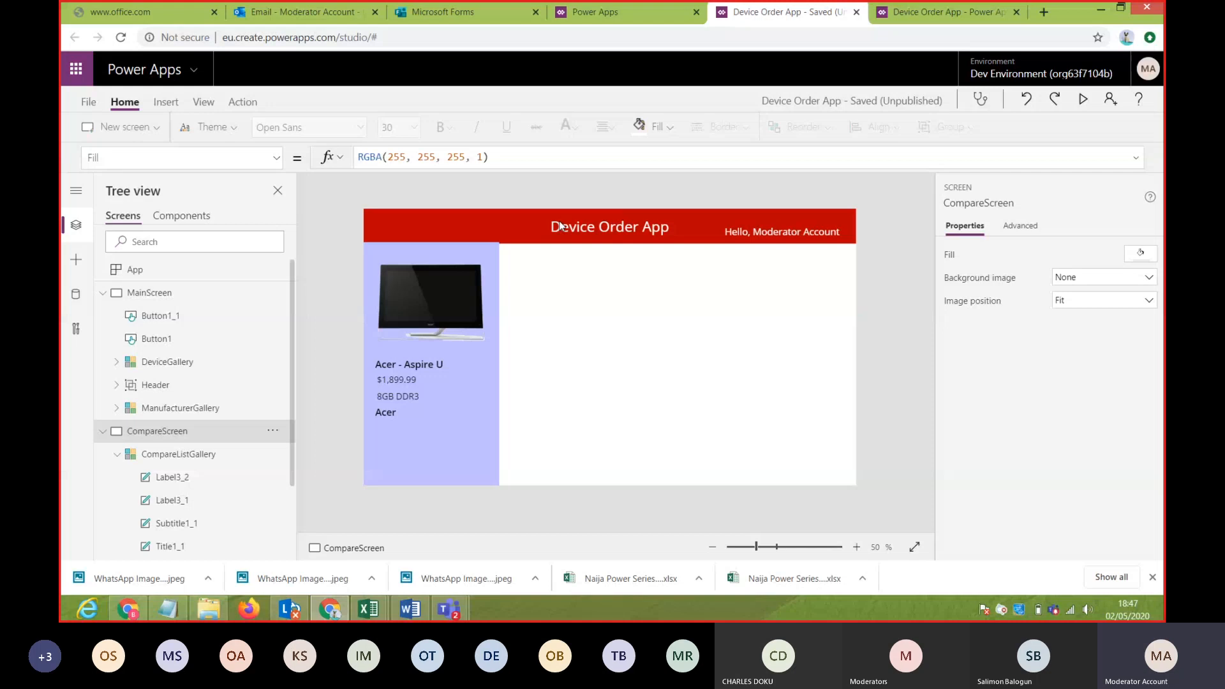
{"action": "left_click", "coordinate": [511, 227]}
{"action": "left_click", "coordinate": [458, 253]}
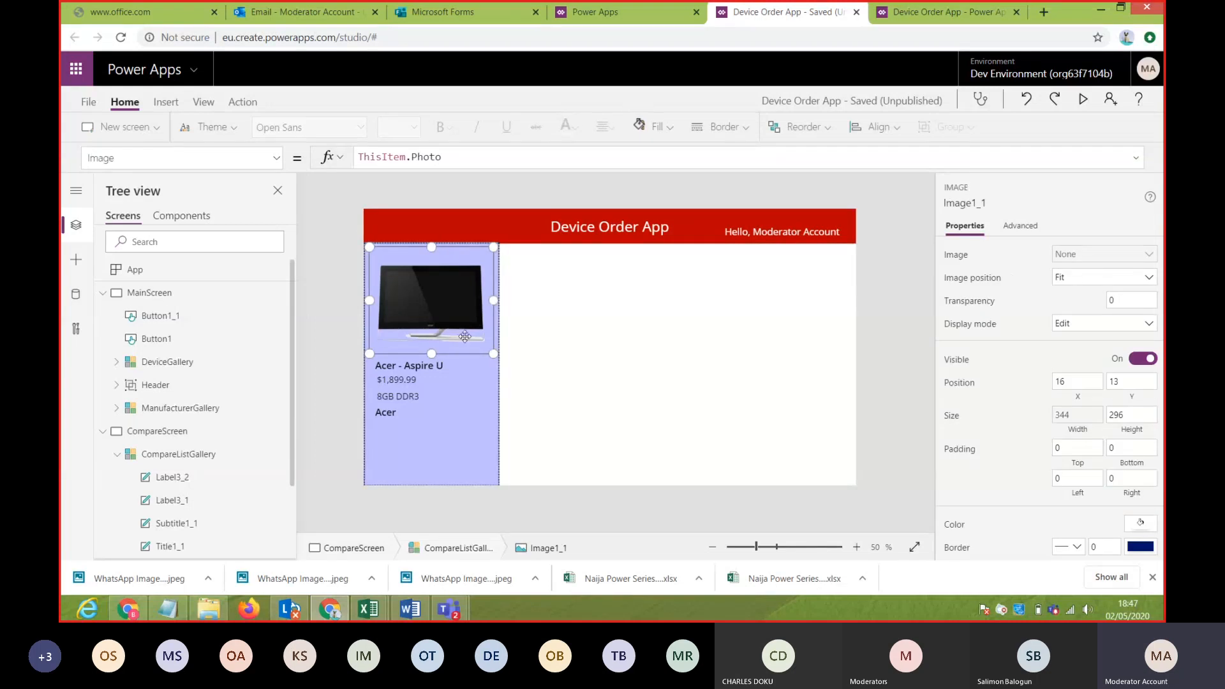
{"action": "left_click", "coordinate": [426, 398]}
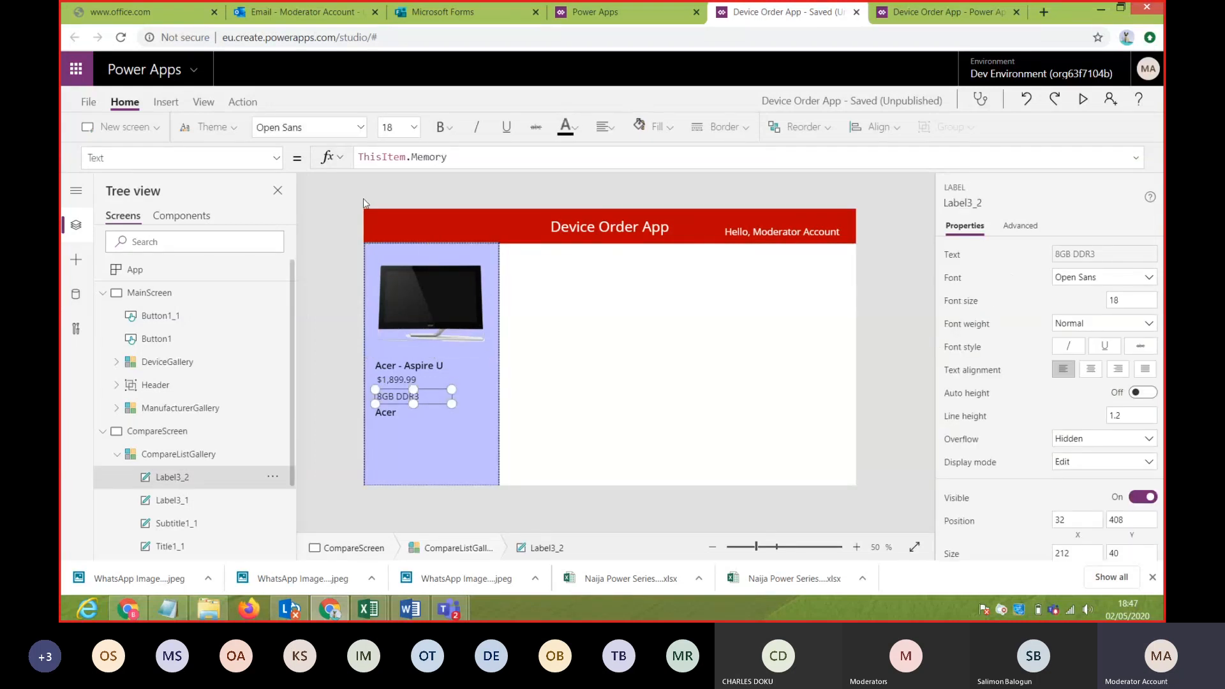
{"action": "left_click", "coordinate": [165, 102]}
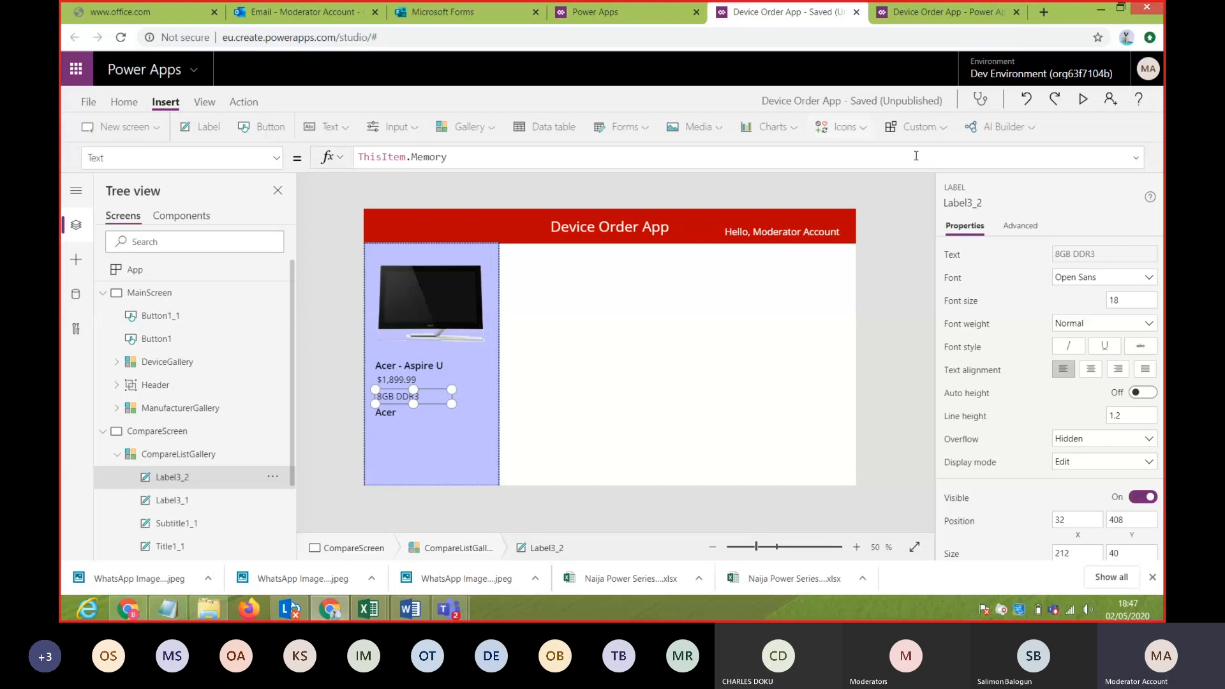
{"action": "left_click", "coordinate": [858, 131]}
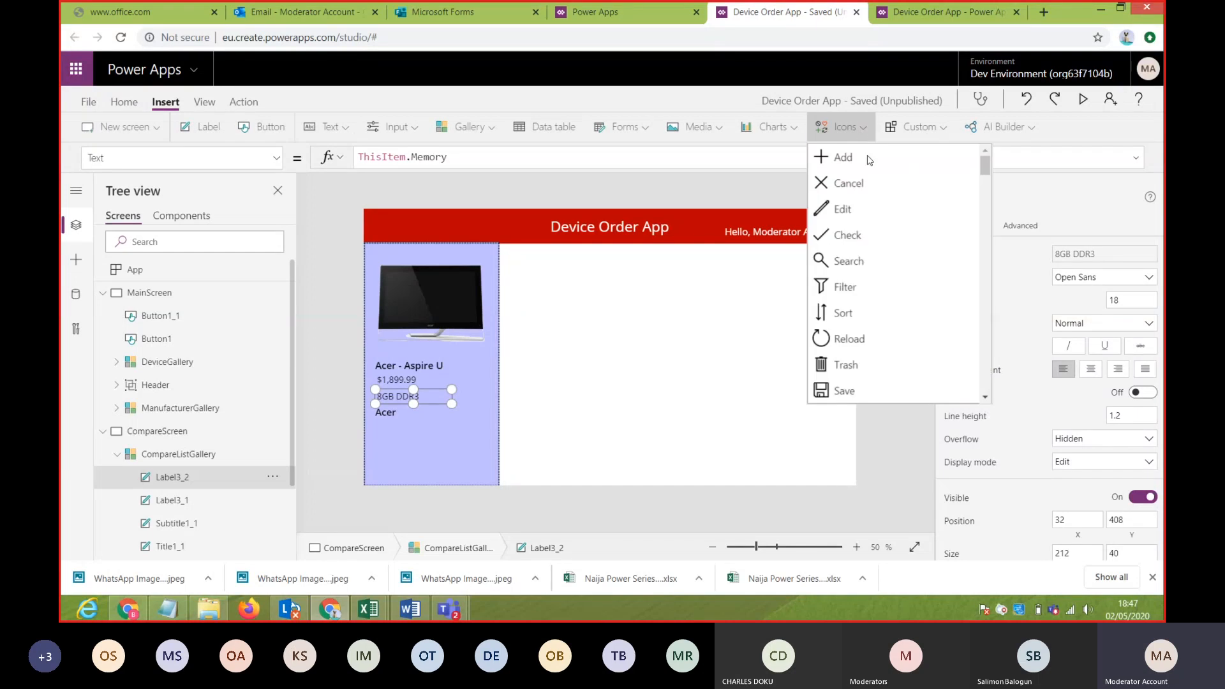
{"action": "scroll", "coordinate": [987, 378], "scroll_direction": "down", "scroll_amount": 5}
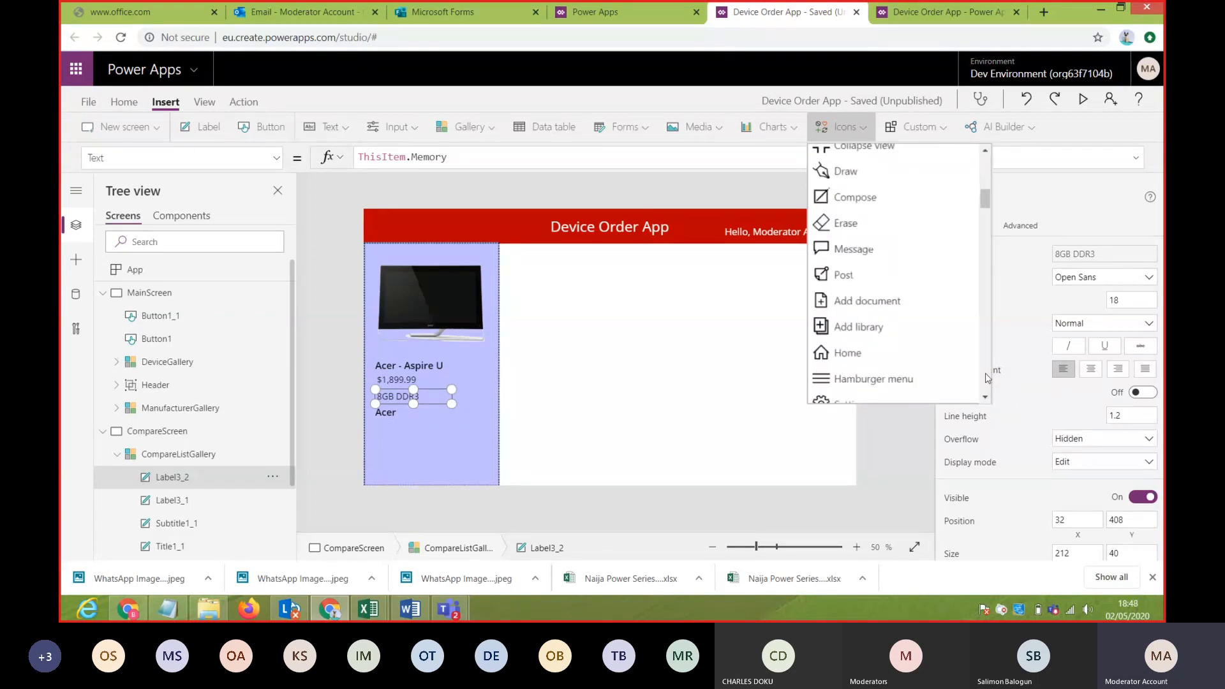
{"action": "scroll", "coordinate": [988, 377], "scroll_direction": "down", "scroll_amount": 8}
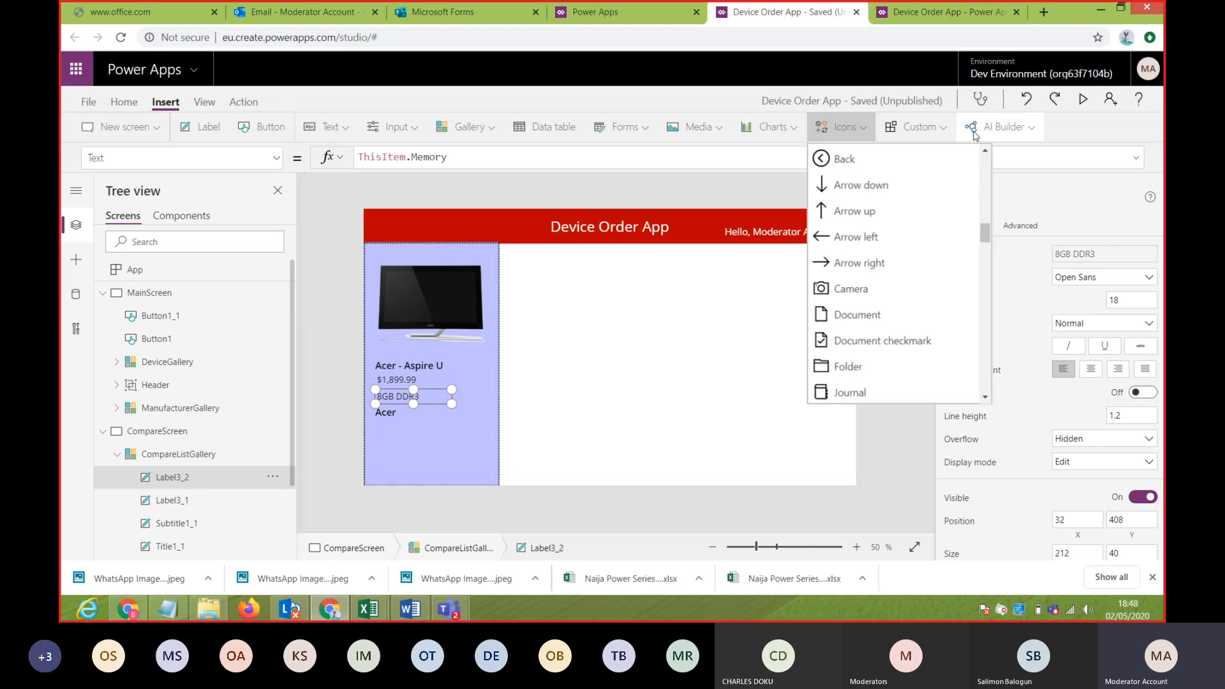
{"action": "scroll", "coordinate": [984, 157], "scroll_direction": "up", "scroll_amount": 4}
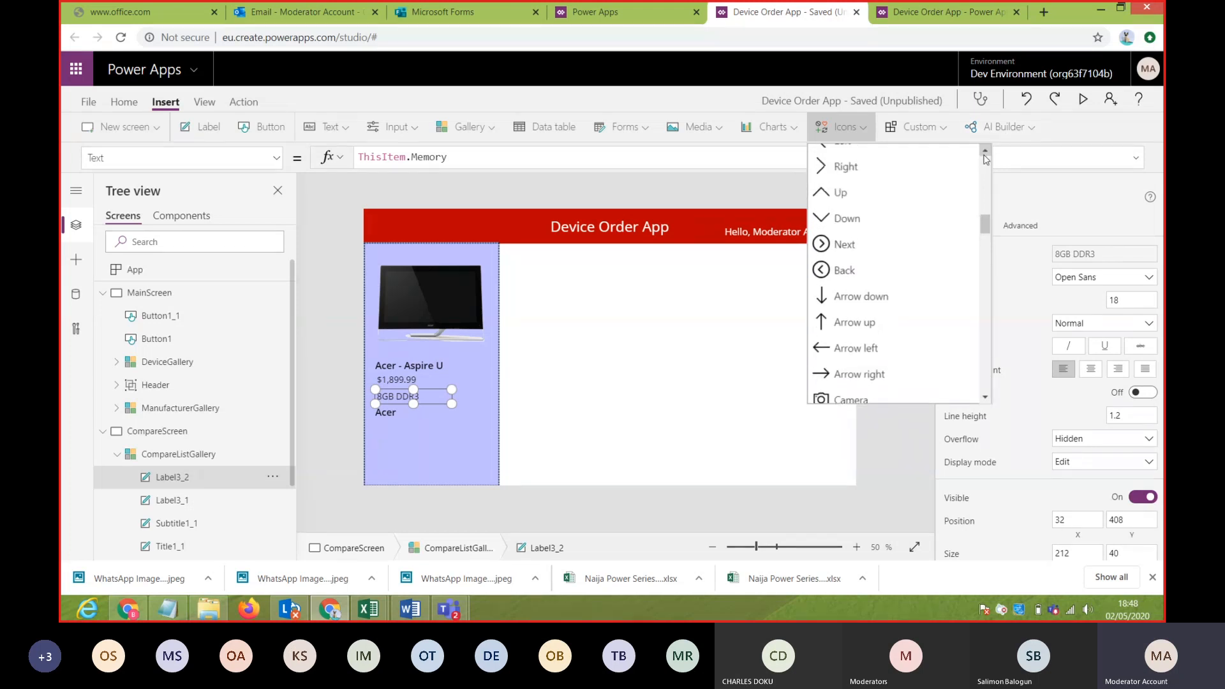
{"action": "left_click", "coordinate": [984, 155]}
{"action": "left_click", "coordinate": [984, 155]}
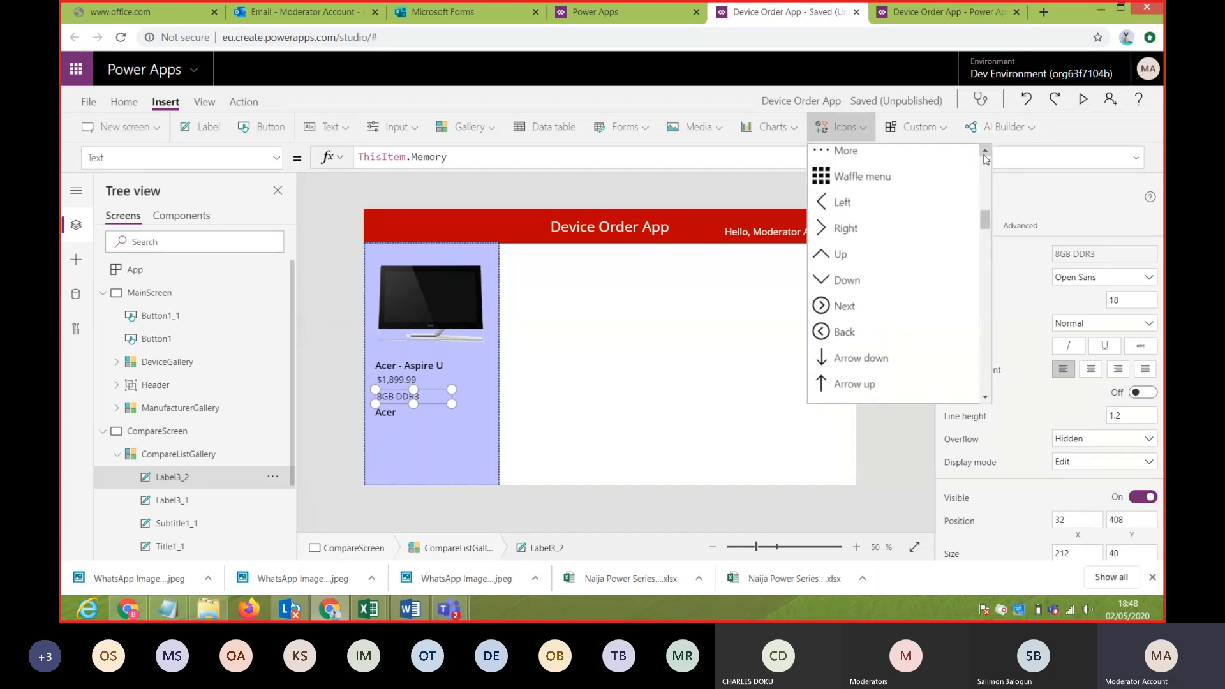
{"action": "left_click", "coordinate": [870, 203]}
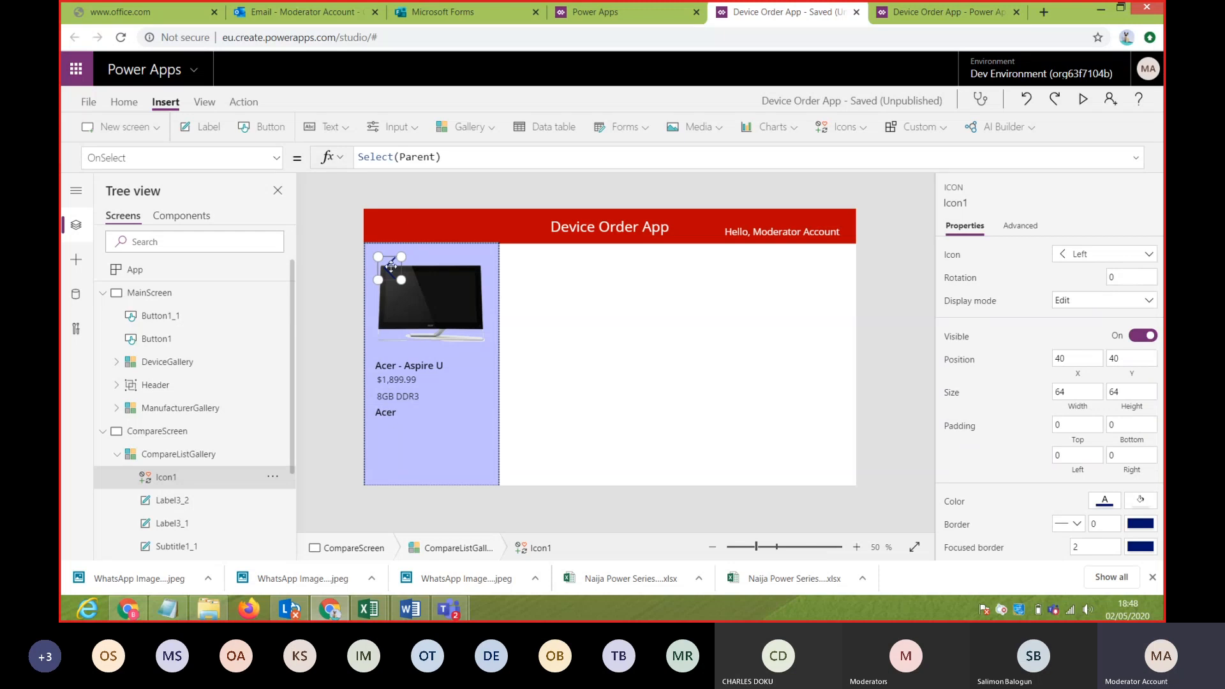
{"action": "left_click_drag", "start_coordinate": [391, 267], "coordinate": [381, 216]}
{"action": "left_click", "coordinate": [378, 232]}
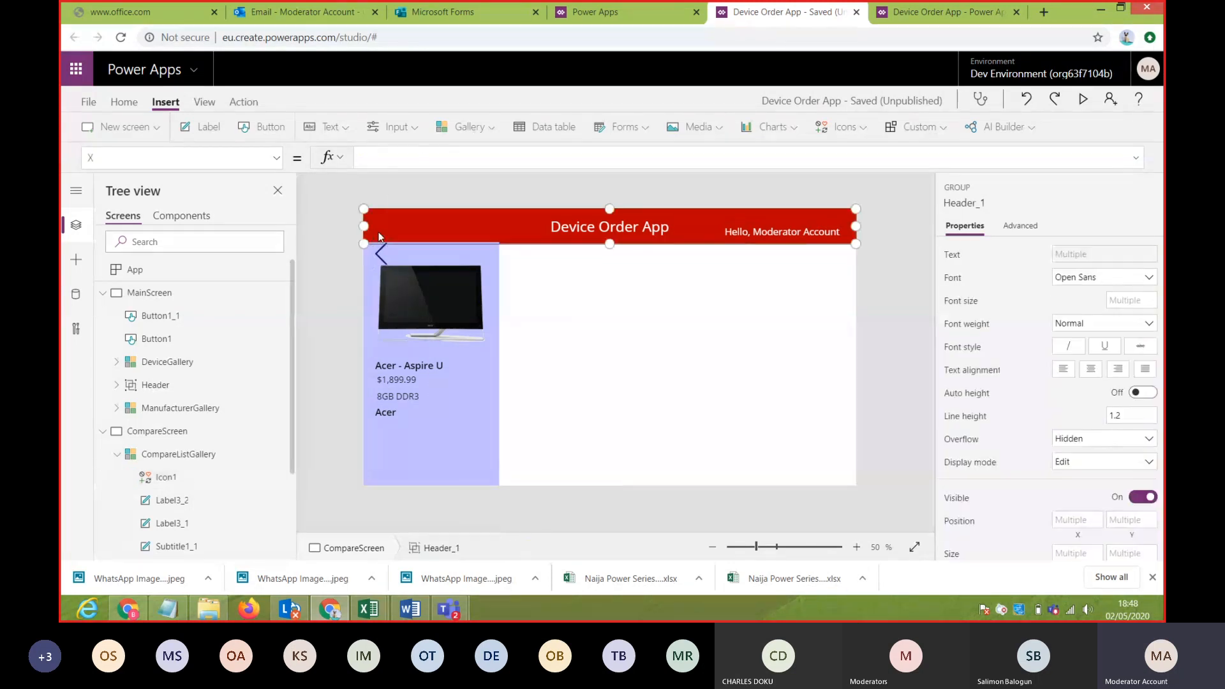
{"action": "left_click", "coordinate": [380, 253]}
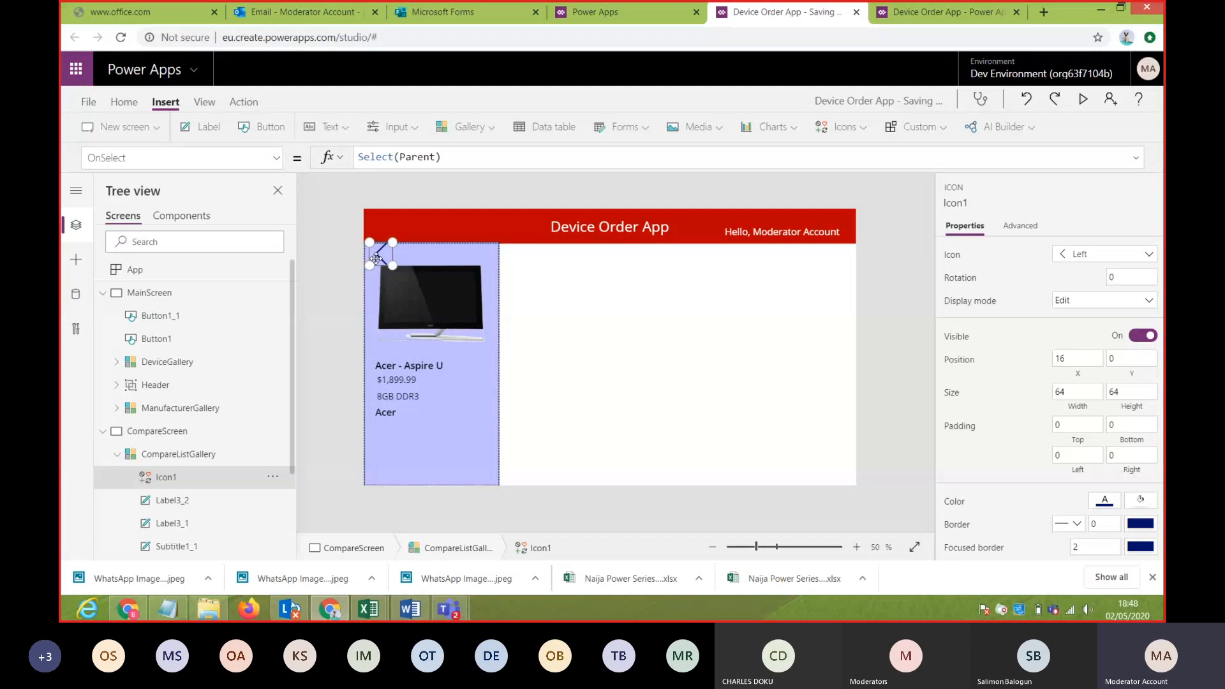
{"action": "key", "text": "Delete"}
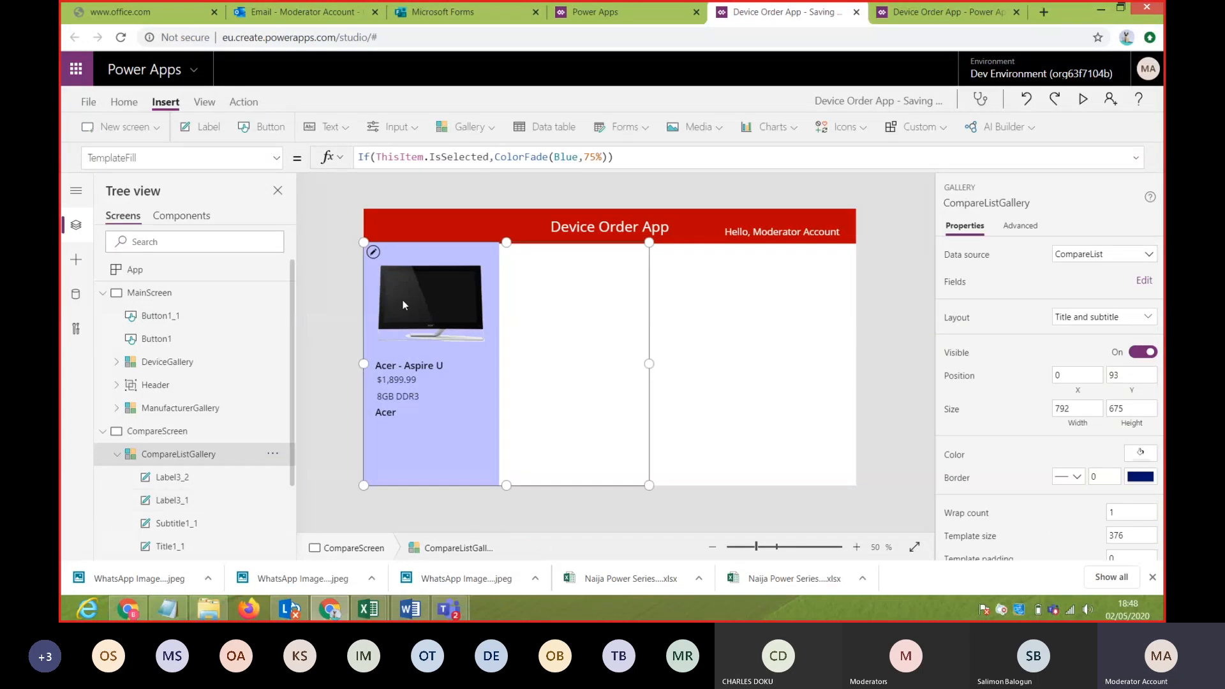
- Insert a Left icon directly on CompareScreen and place it in the red header at X 0, Y 16
{"action": "left_click", "coordinate": [214, 432]}
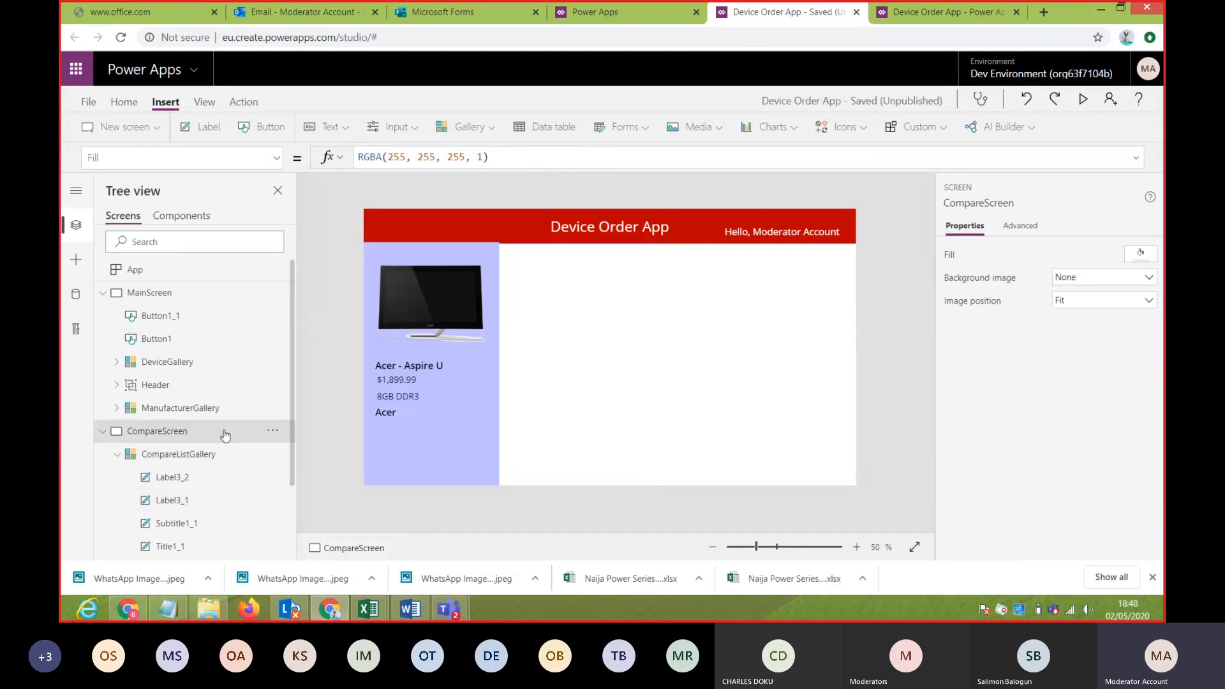
{"action": "left_click", "coordinate": [867, 130]}
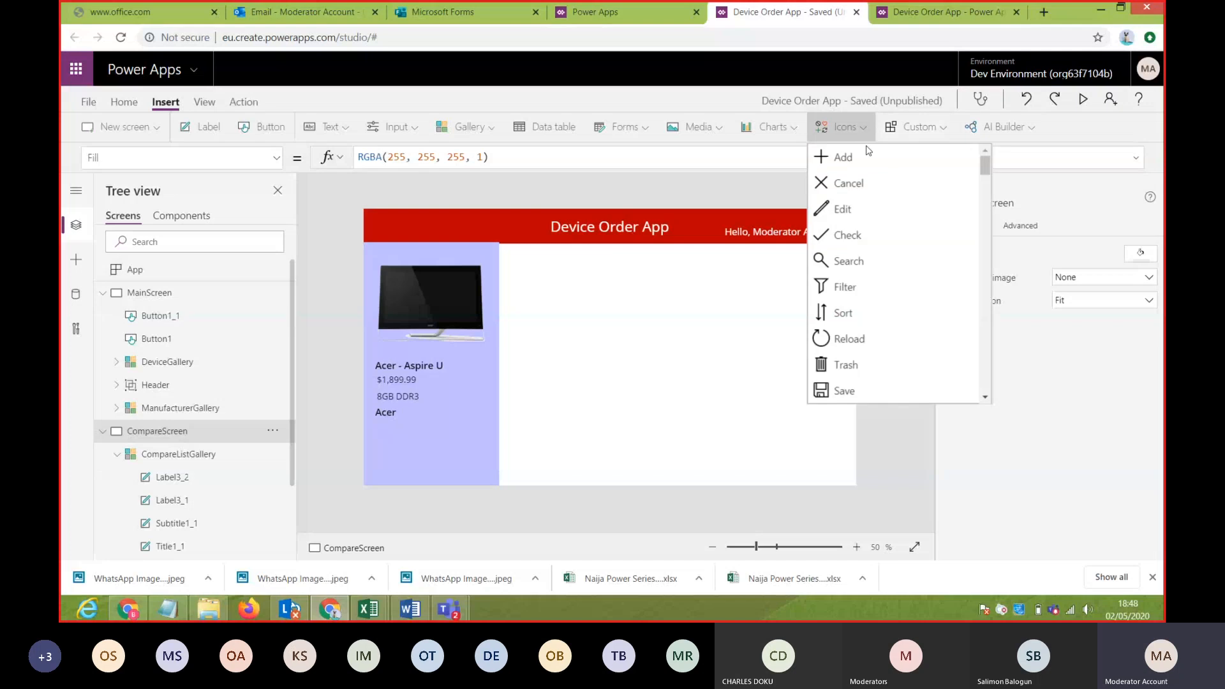
{"action": "left_click", "coordinate": [986, 398]}
{"action": "left_click", "coordinate": [985, 399]}
{"action": "left_click", "coordinate": [985, 398]}
{"action": "left_click", "coordinate": [985, 398]}
{"action": "left_click", "coordinate": [986, 398]}
{"action": "left_click", "coordinate": [985, 398]}
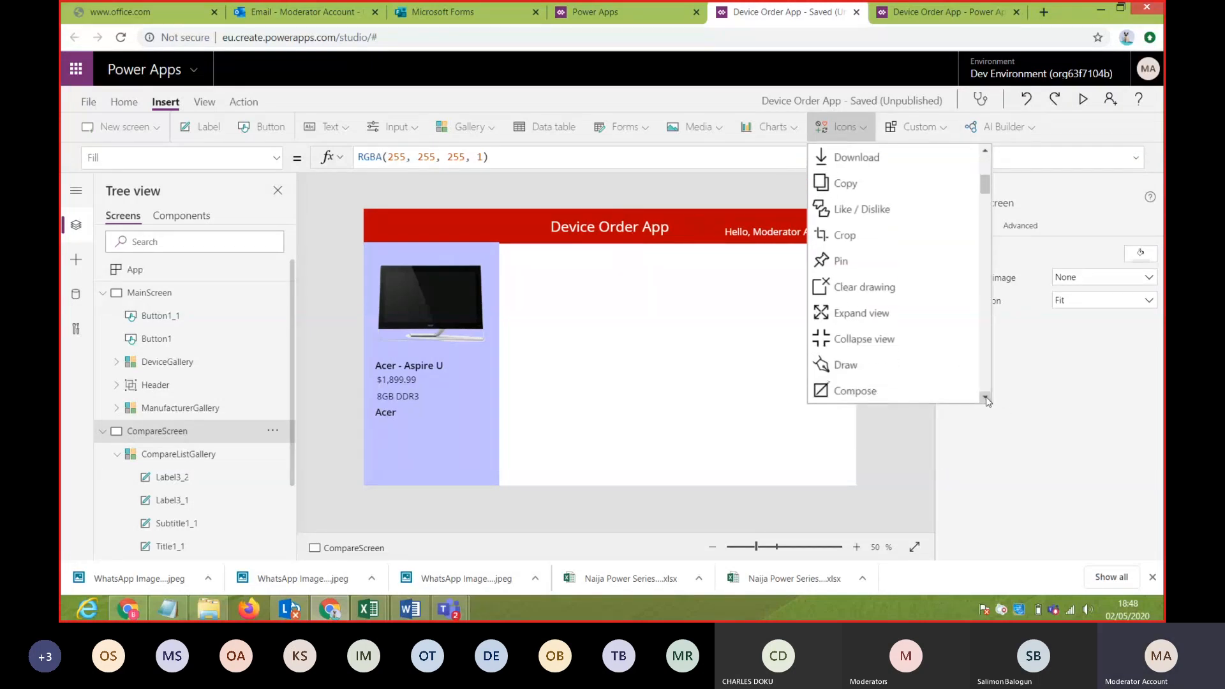
{"action": "left_click", "coordinate": [986, 398]}
{"action": "left_click", "coordinate": [985, 399]}
{"action": "left_click", "coordinate": [985, 399]}
{"action": "left_click", "coordinate": [985, 399]}
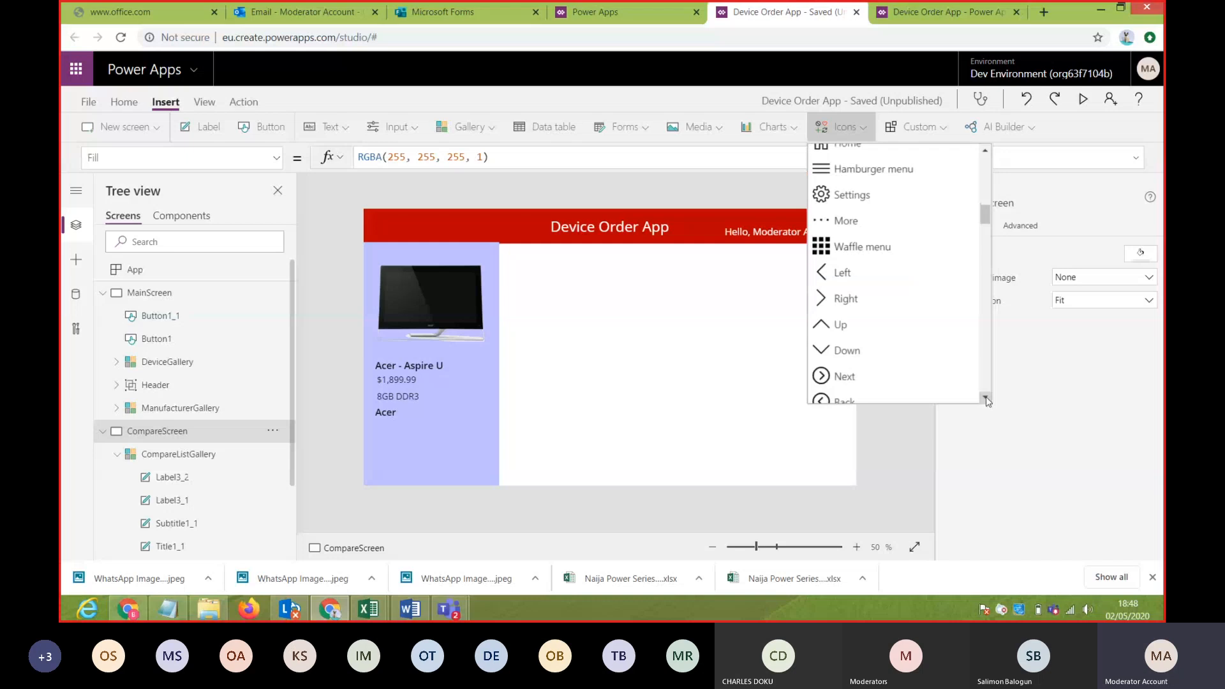
{"action": "left_click", "coordinate": [835, 271]}
{"action": "left_click", "coordinate": [389, 234]}
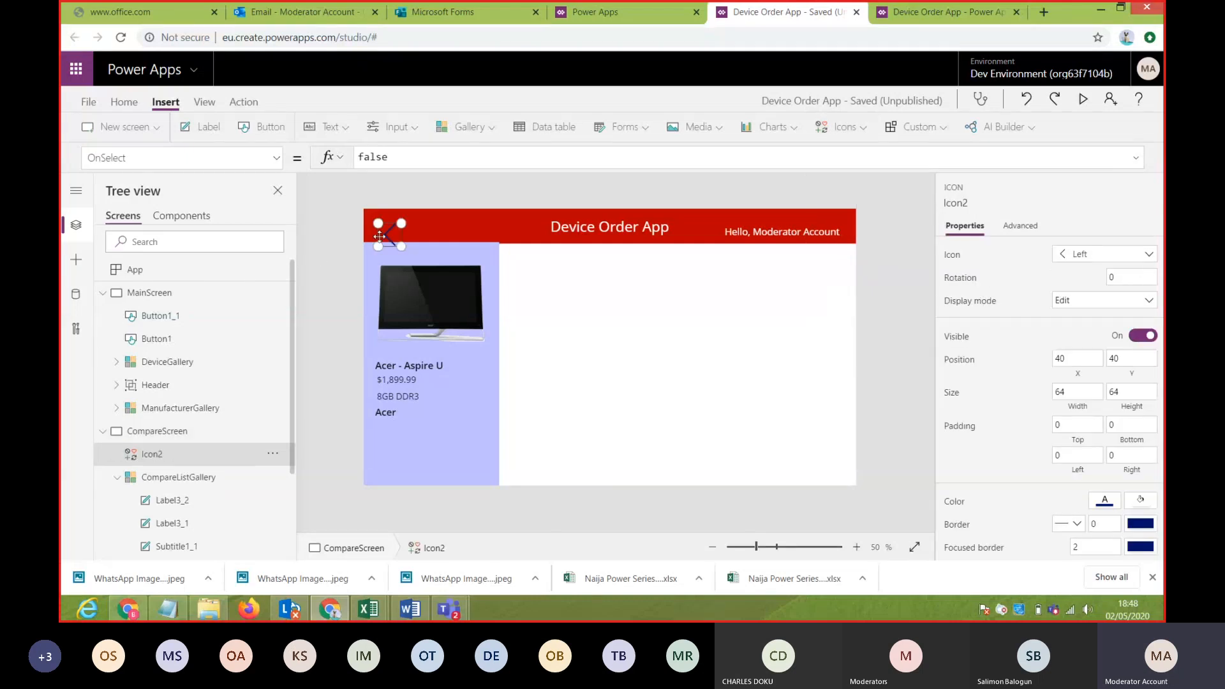
{"action": "left_click_drag", "start_coordinate": [383, 234], "coordinate": [368, 226]}
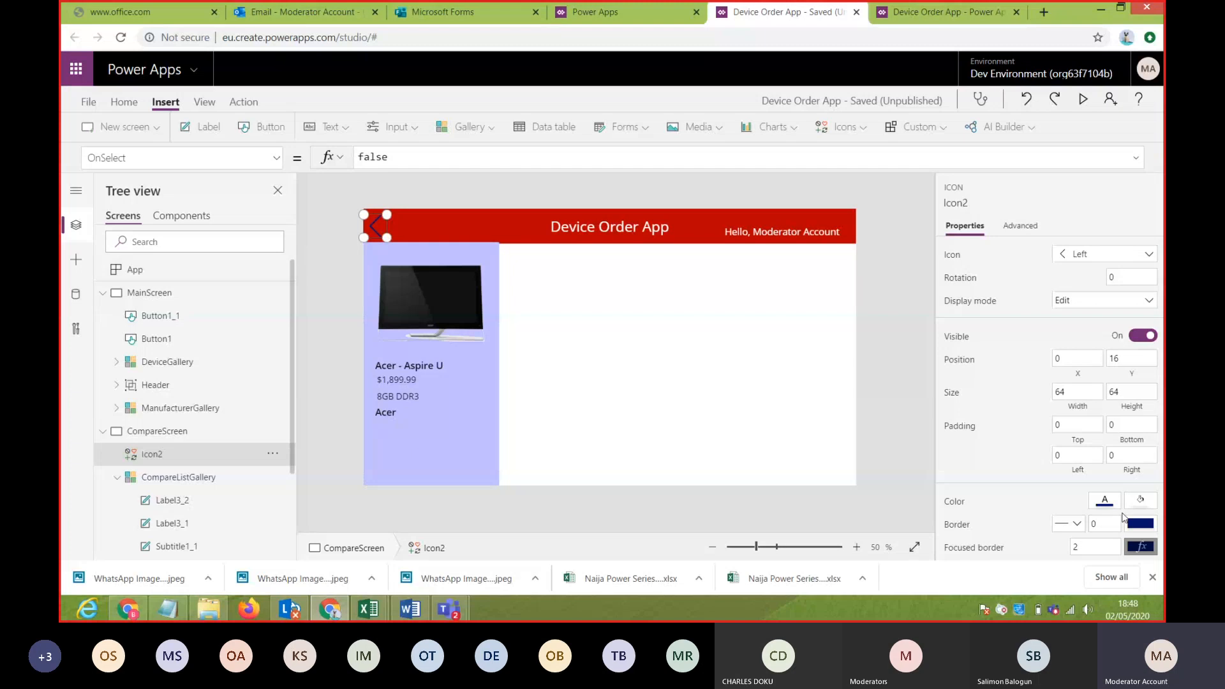
- Color the header's Left icon white and set its OnSelect formula to Back()
{"action": "left_click", "coordinate": [1102, 507]}
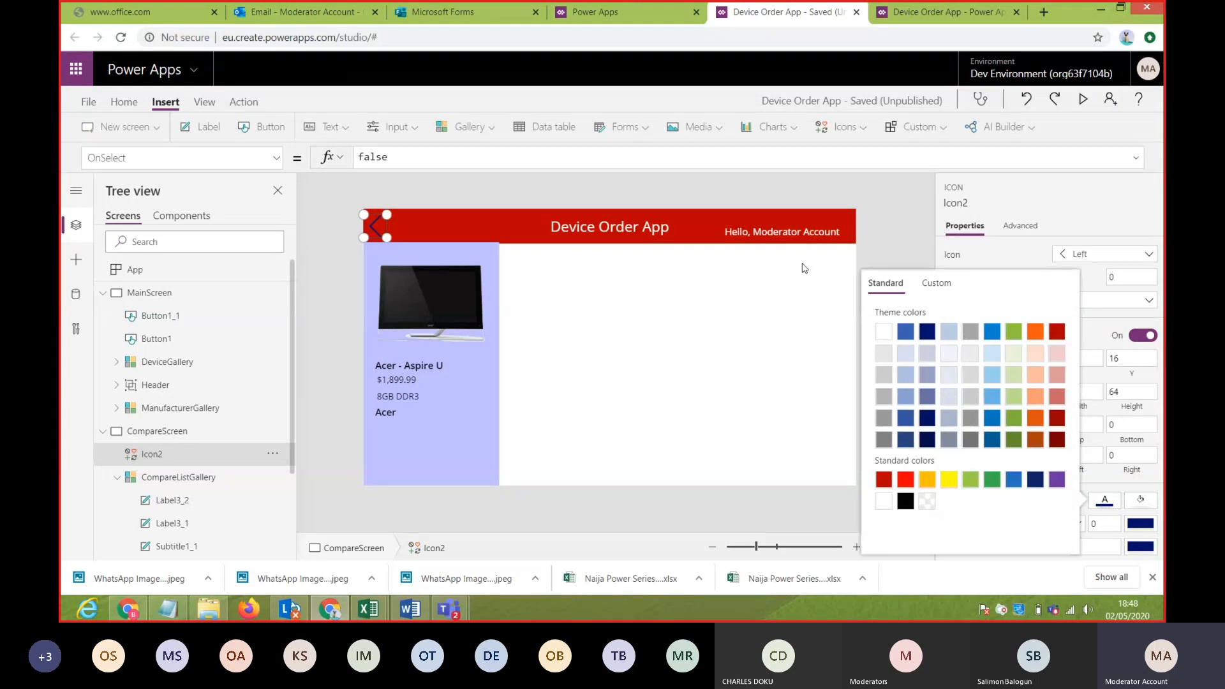
{"action": "left_click", "coordinate": [887, 335]}
{"action": "double_click", "coordinate": [422, 162]}
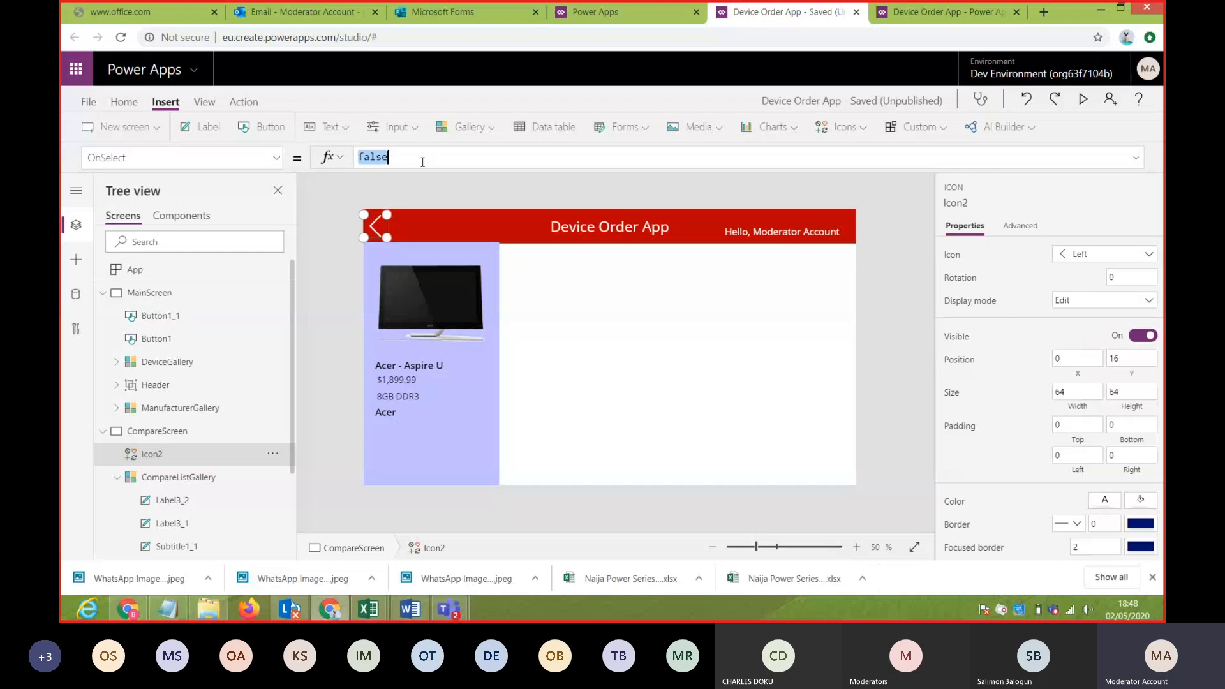
{"action": "type", "text": "back"}
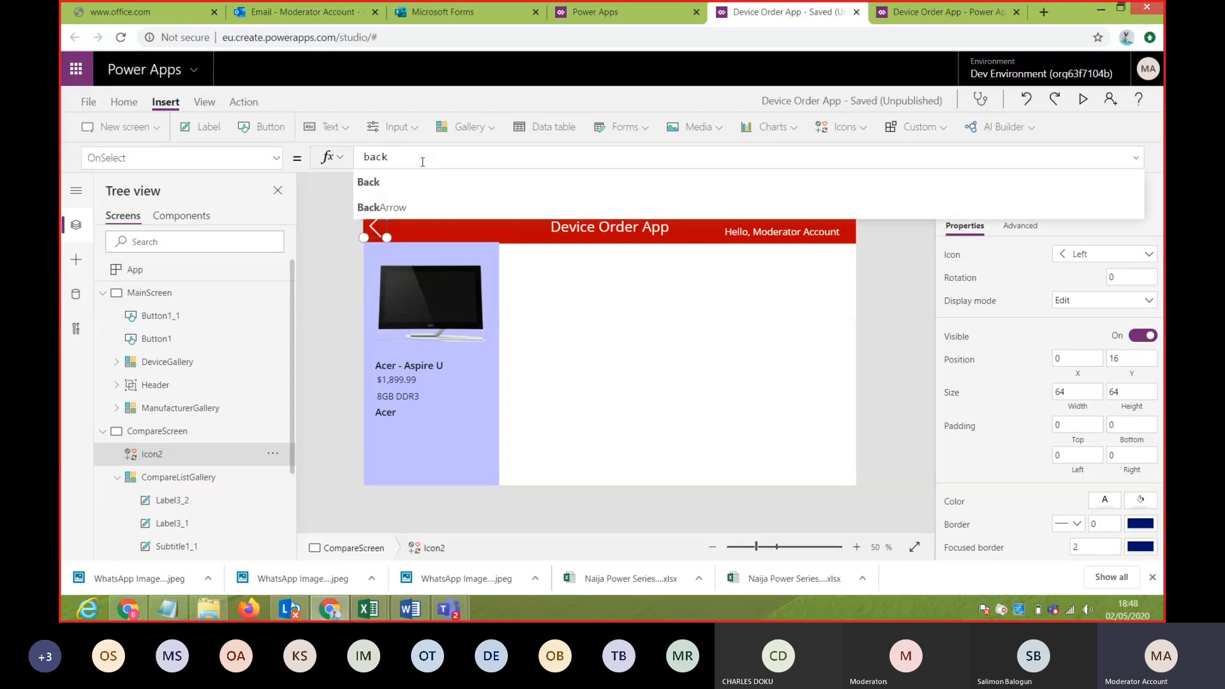
{"action": "left_click", "coordinate": [429, 180]}
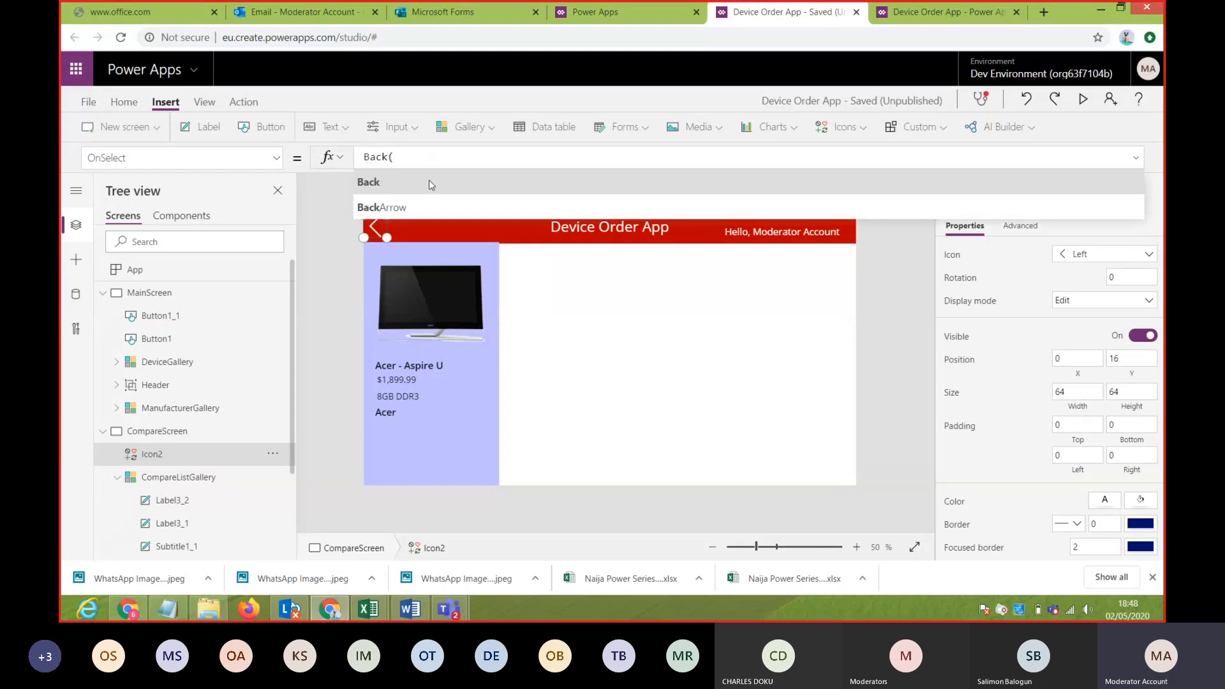
{"action": "type", "text": ")"}
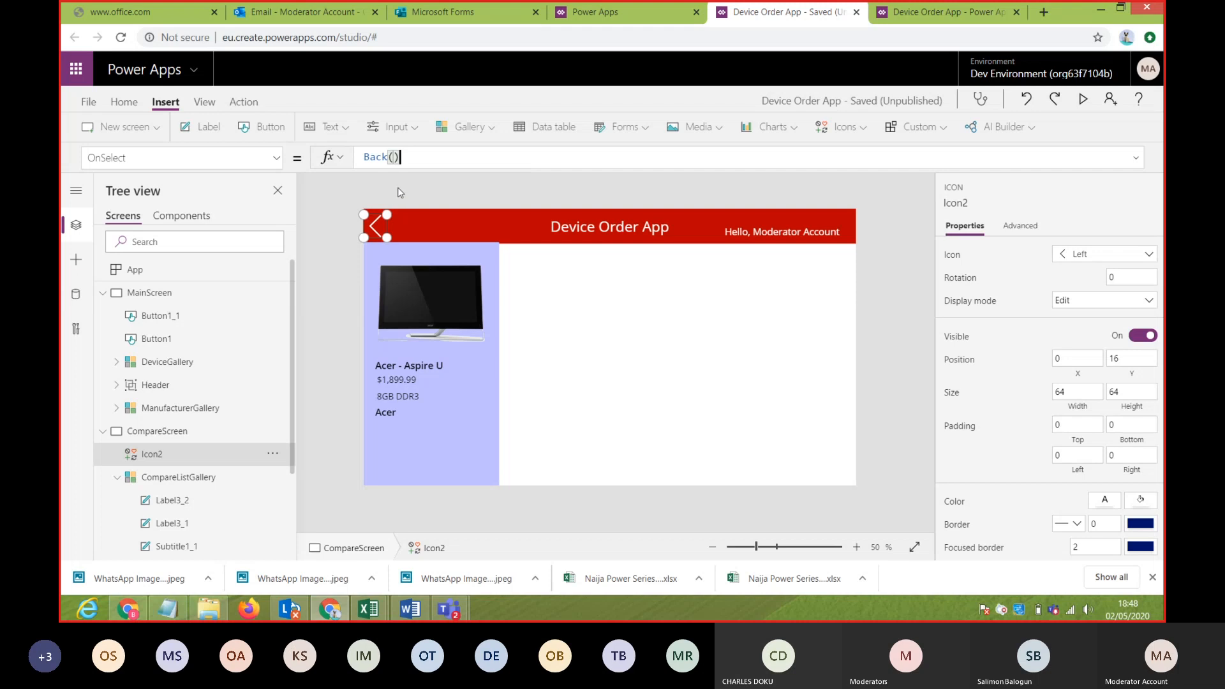
{"action": "left_click", "coordinate": [403, 189]}
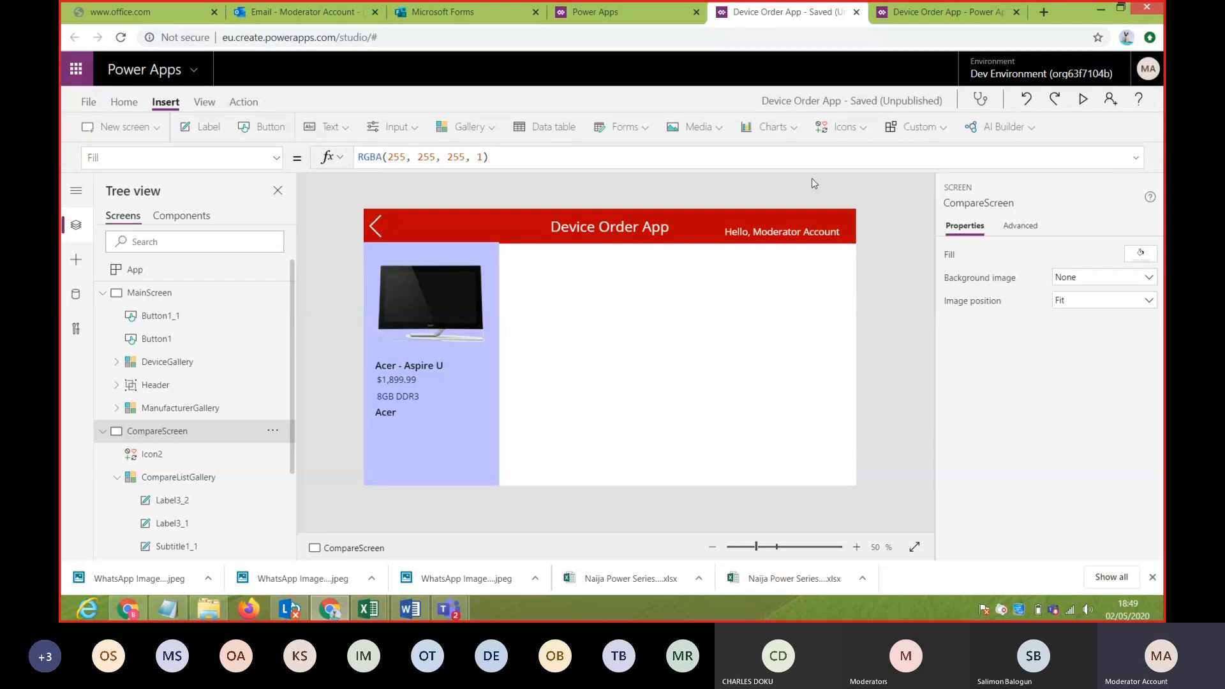
- Save the Device Order App and return to the editing canvas
{"action": "left_click", "coordinate": [83, 104]}
{"action": "left_click", "coordinate": [262, 315]}
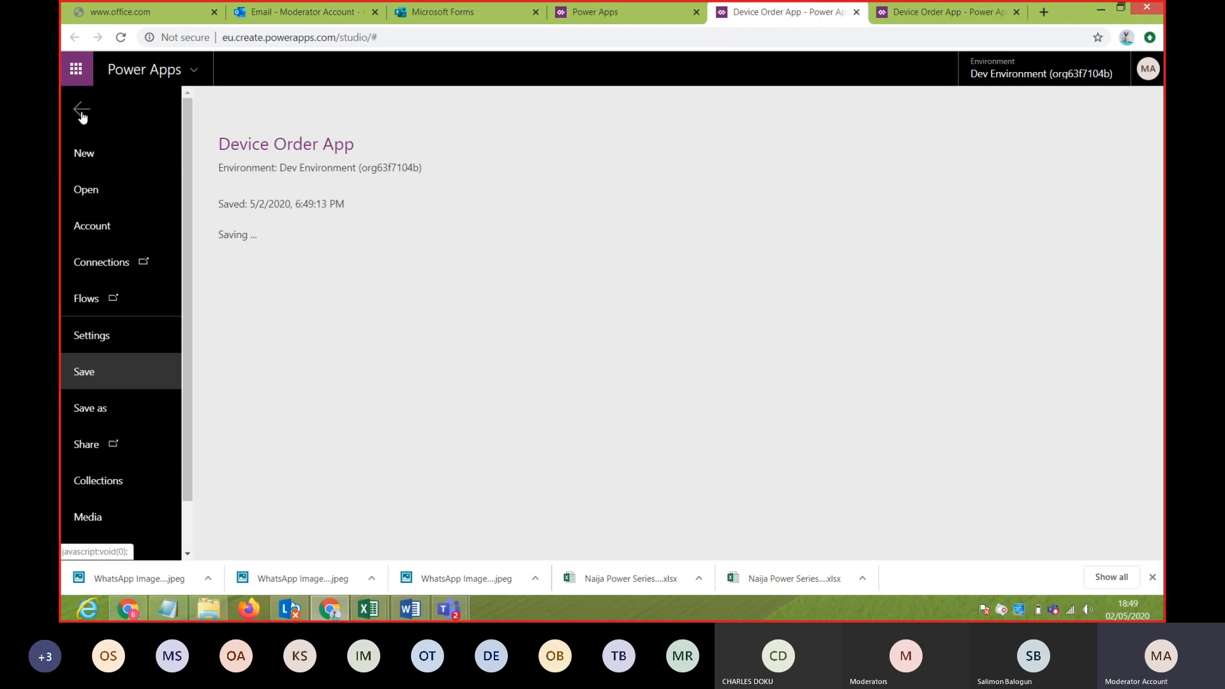
{"action": "left_click", "coordinate": [81, 111]}
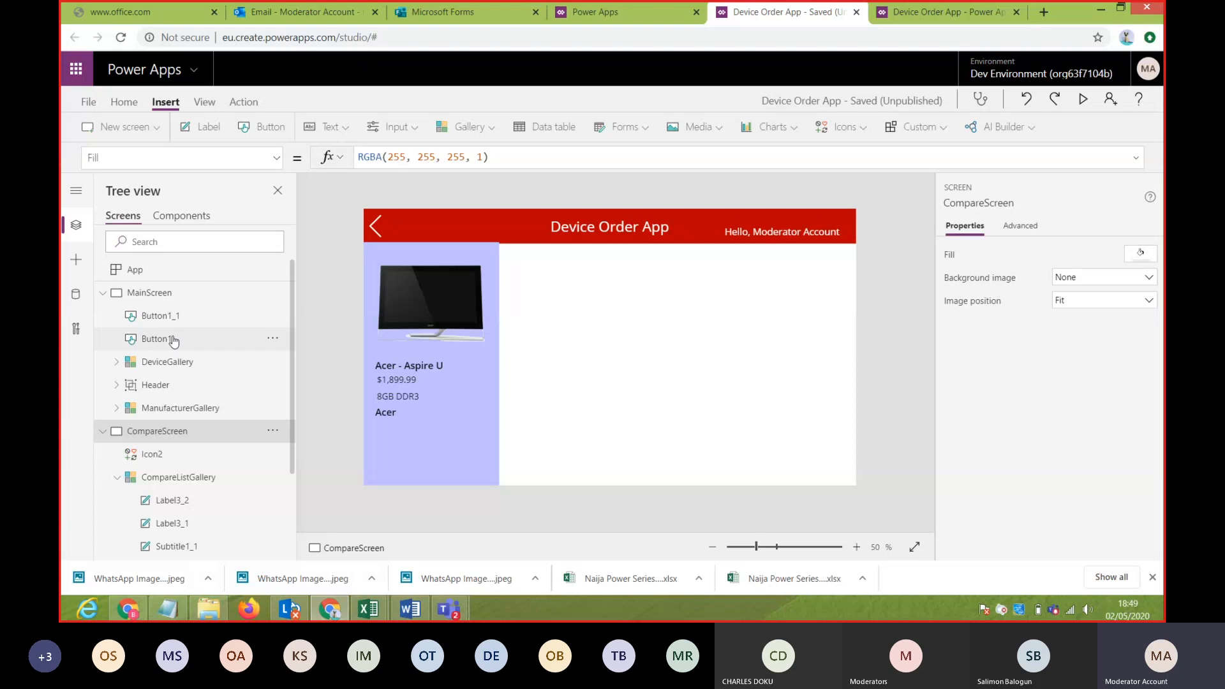
- Select the compare button on MainScreen and nudge it down slightly to Y 682
{"action": "left_click", "coordinate": [153, 292]}
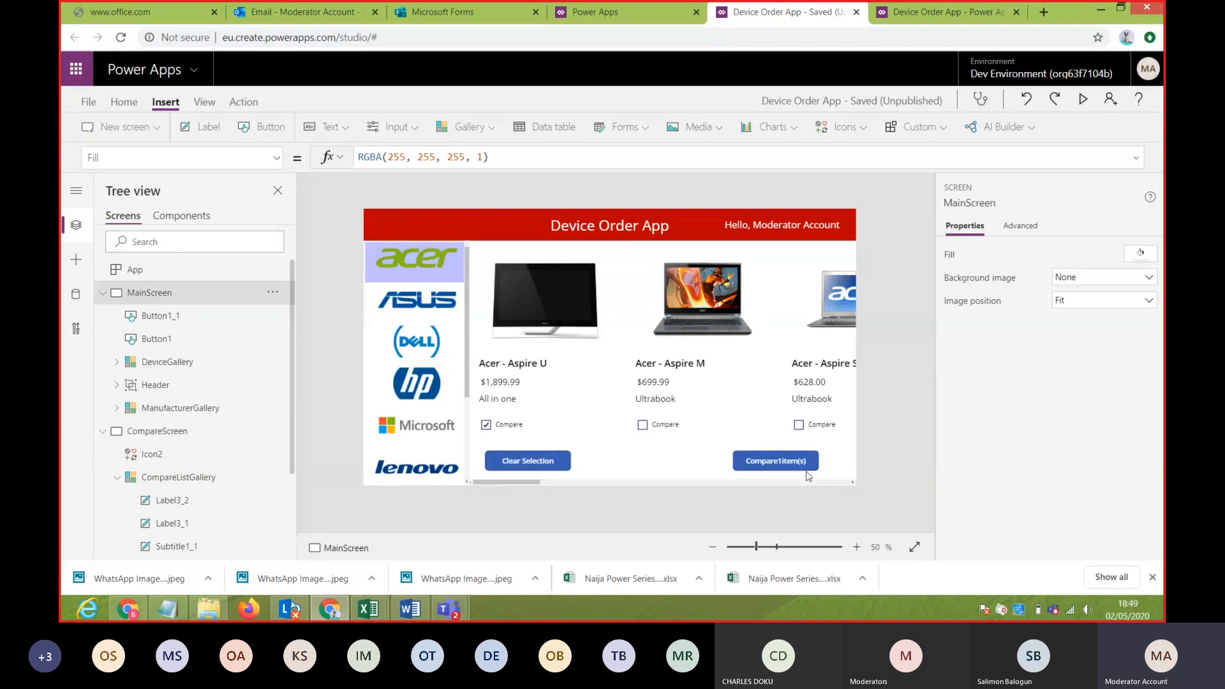
{"action": "left_click", "coordinate": [779, 469]}
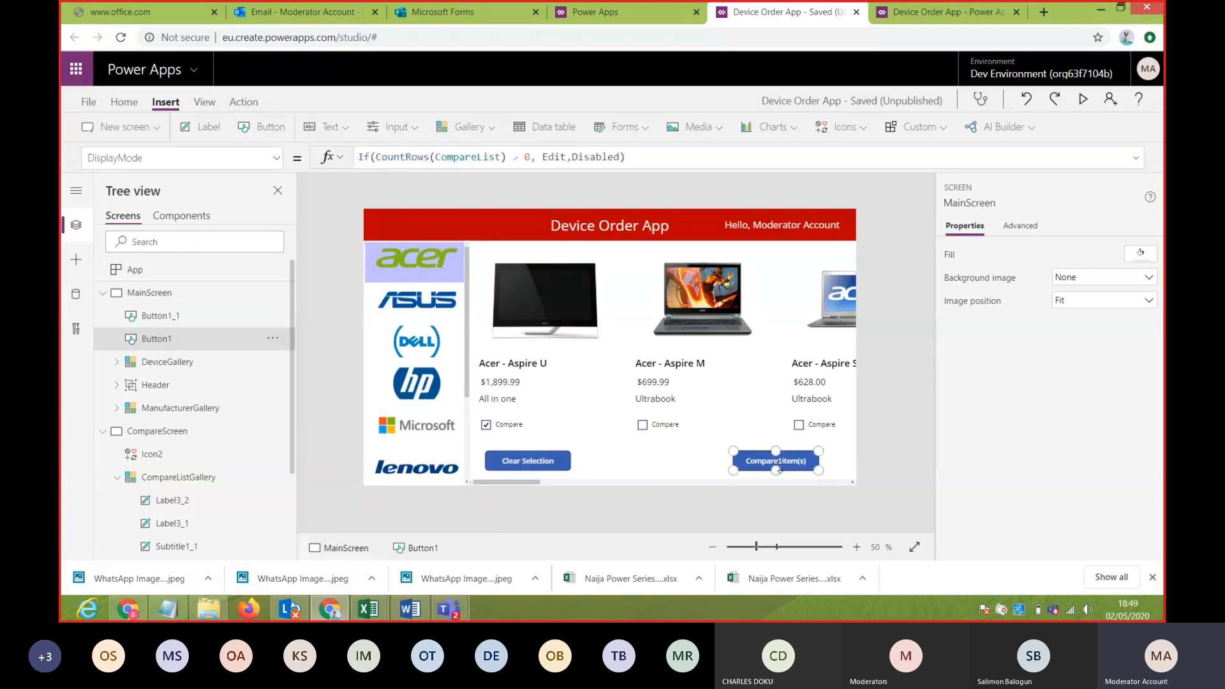
{"action": "key", "text": "Down"}
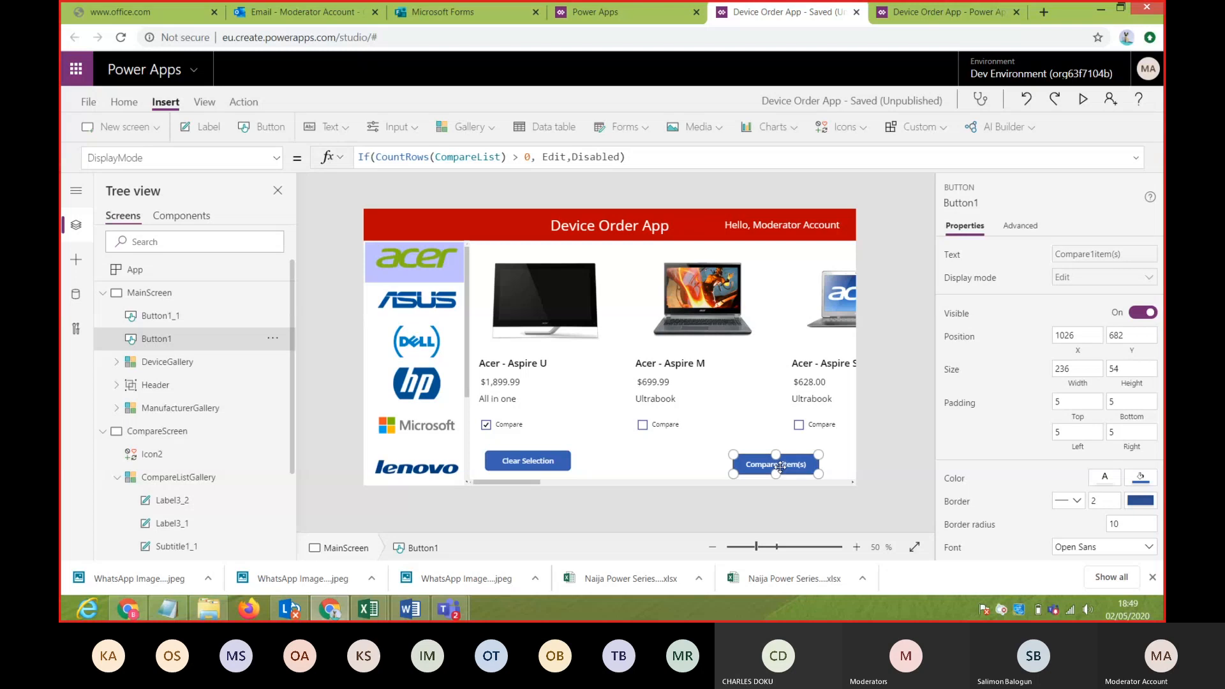
- Set the compare button's OnSelect formula to Navigate(CompareScreen,ScreenTransition.None)
{"action": "left_click", "coordinate": [277, 158]}
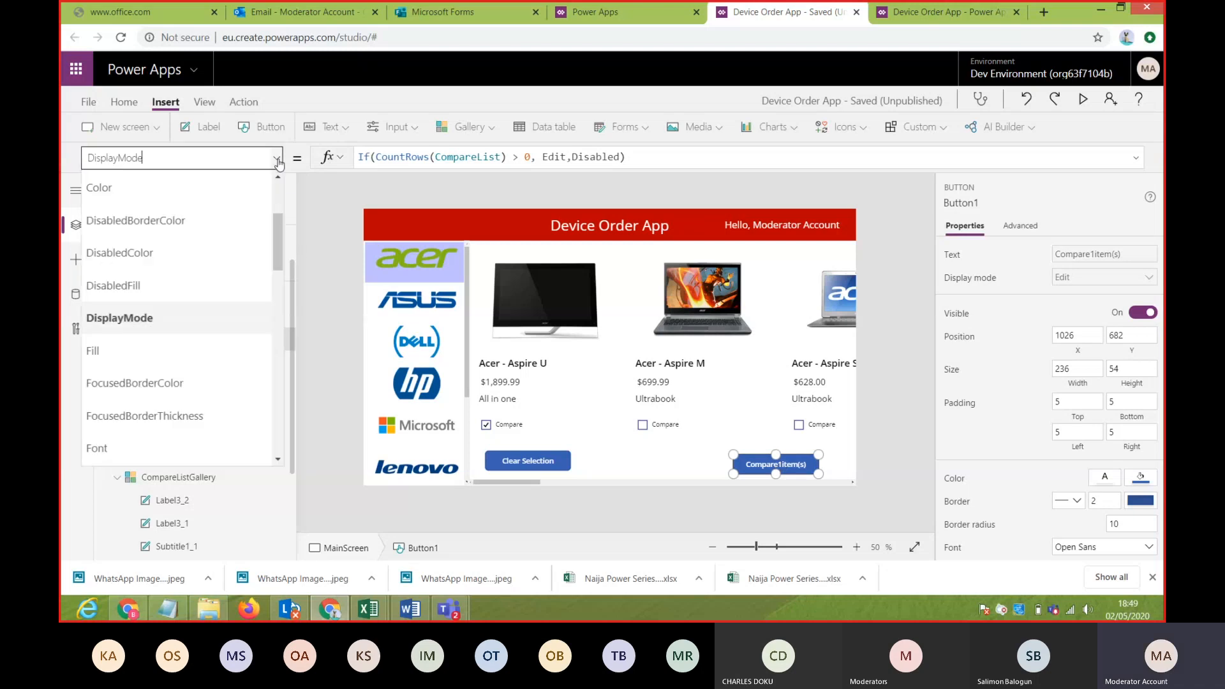
{"action": "left_click_drag", "start_coordinate": [276, 255], "coordinate": [288, 324]}
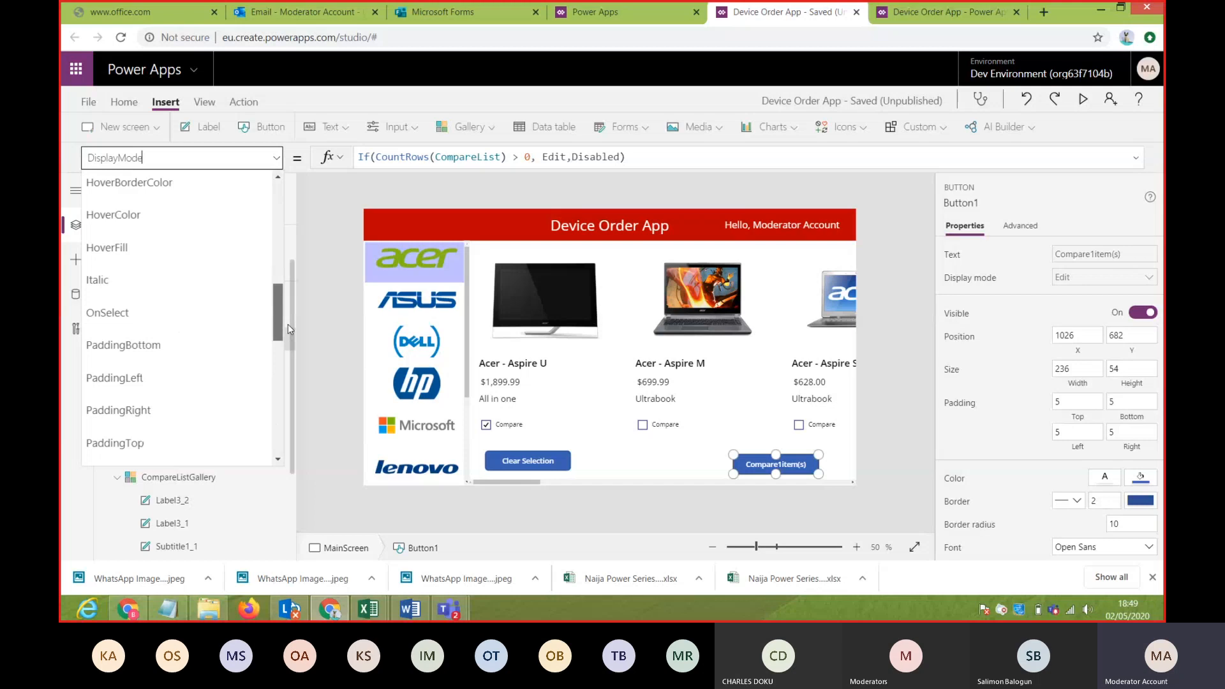
{"action": "left_click", "coordinate": [214, 315]}
{"action": "double_click", "coordinate": [421, 158]}
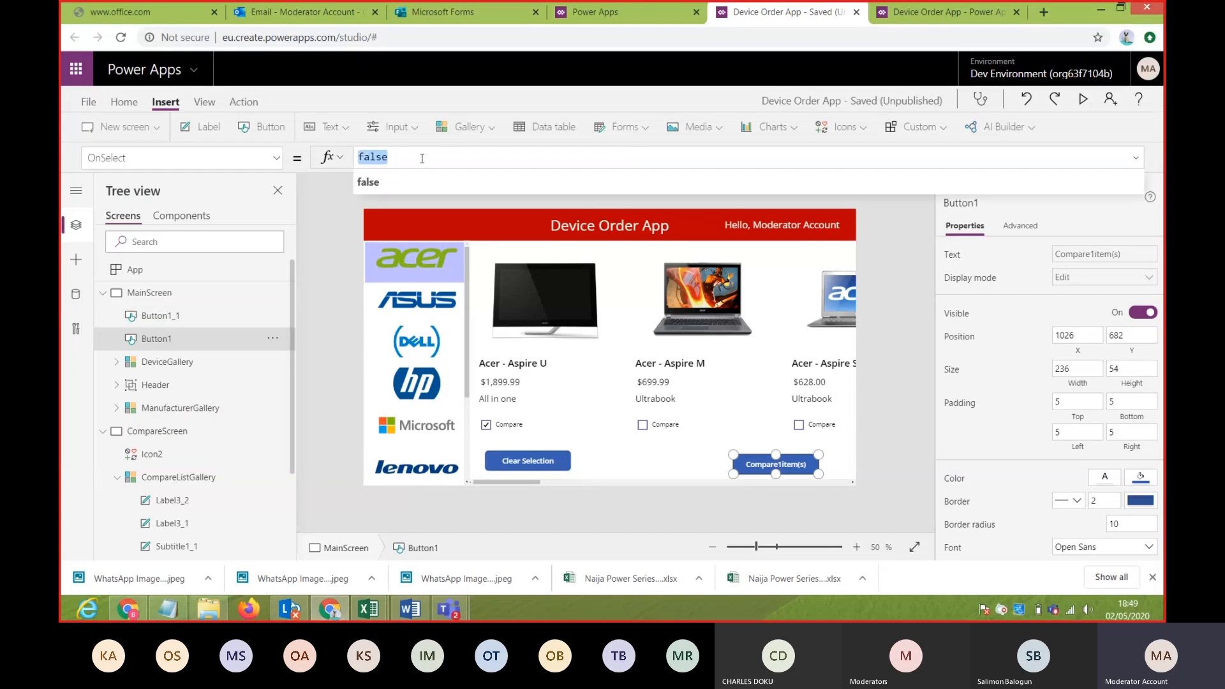
{"action": "type", "text": "Nav"}
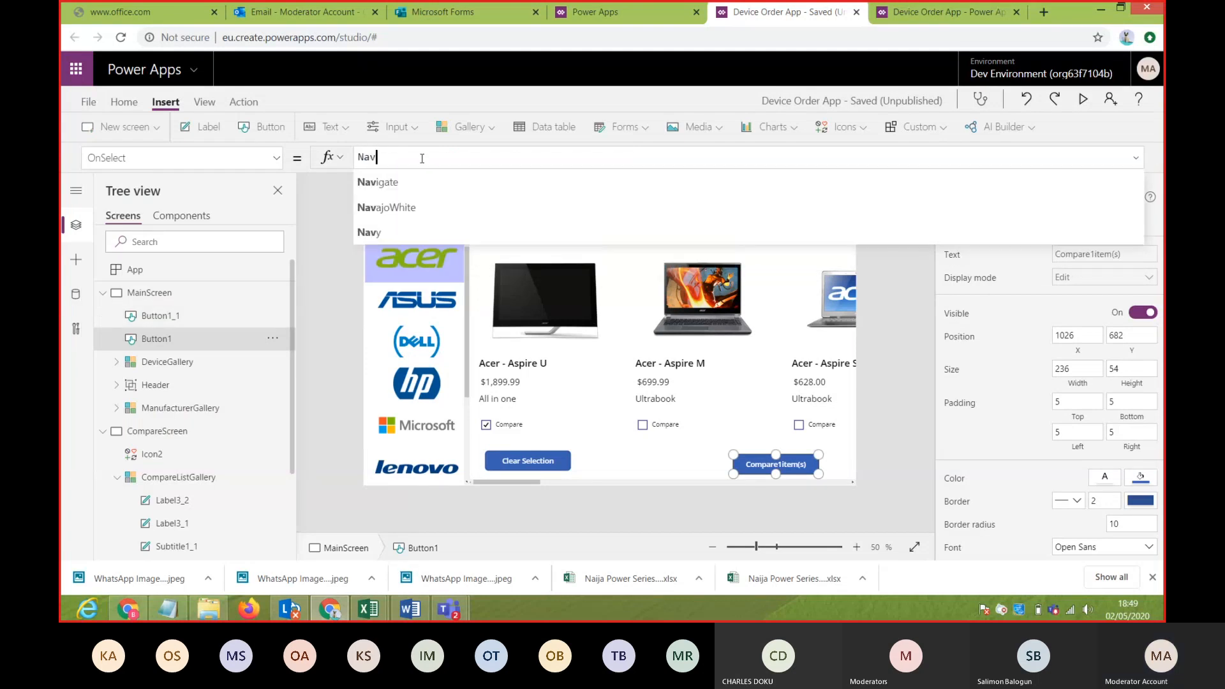
{"action": "left_click", "coordinate": [433, 183]}
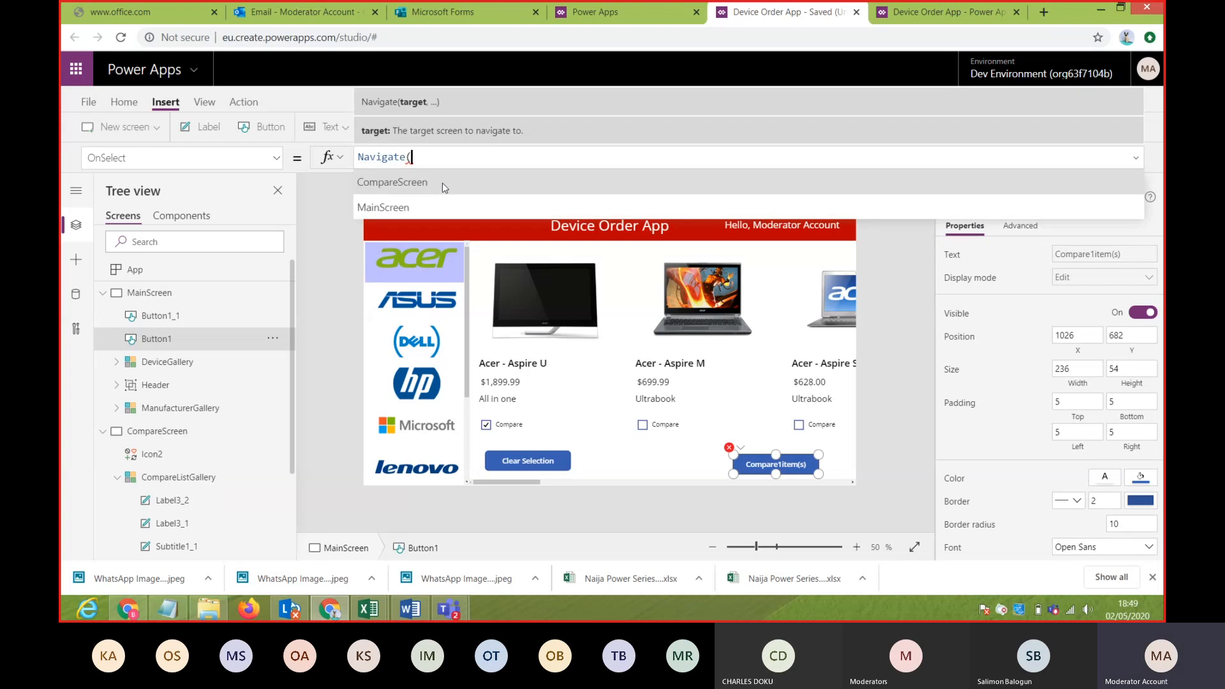
{"action": "left_click", "coordinate": [442, 182]}
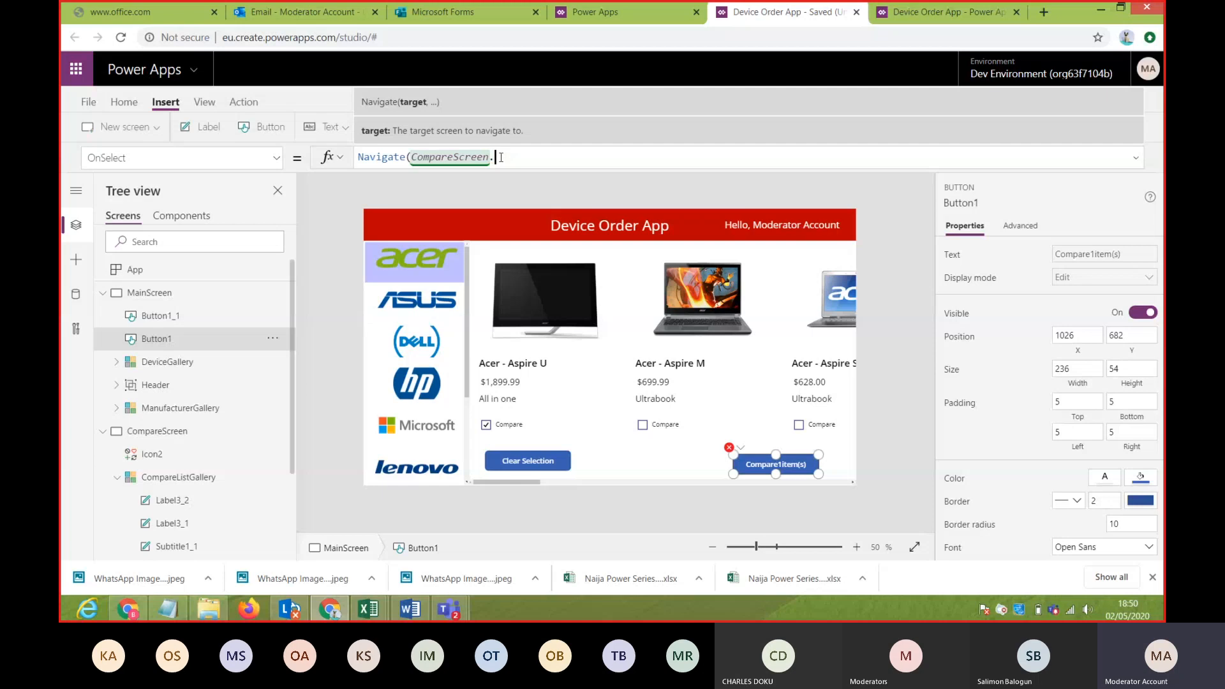
{"action": "type", "text": "."}
{"action": "key", "text": "BackSpace"}
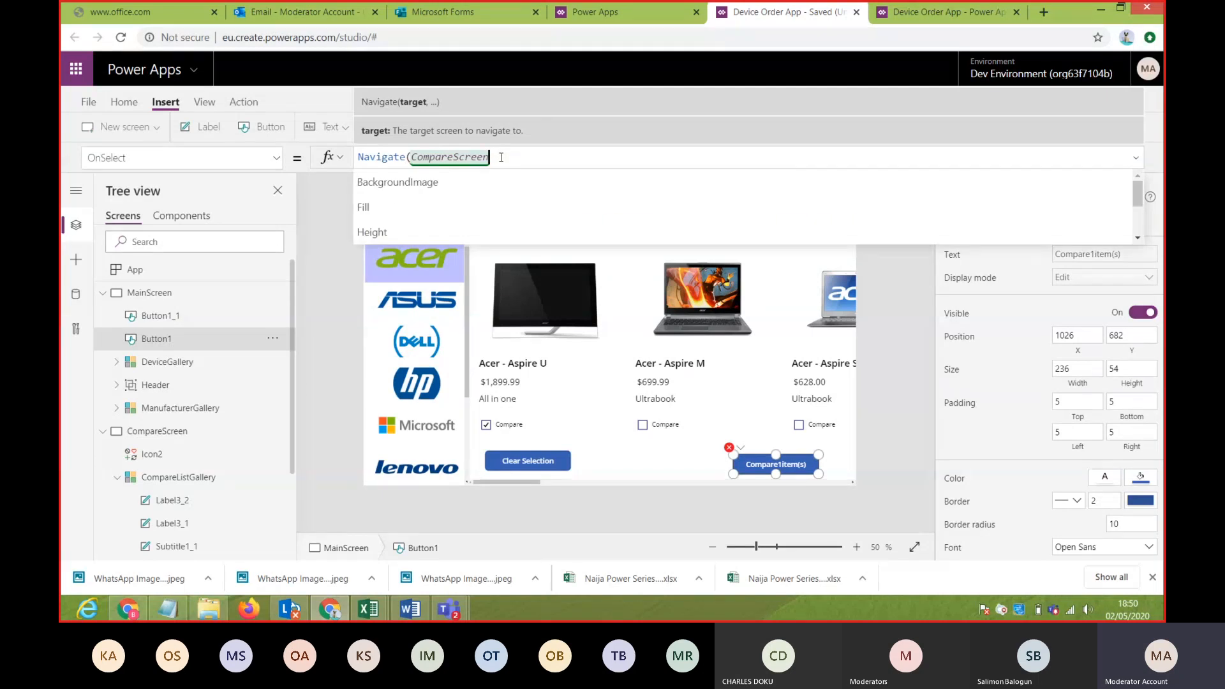
{"action": "type", "text": ","}
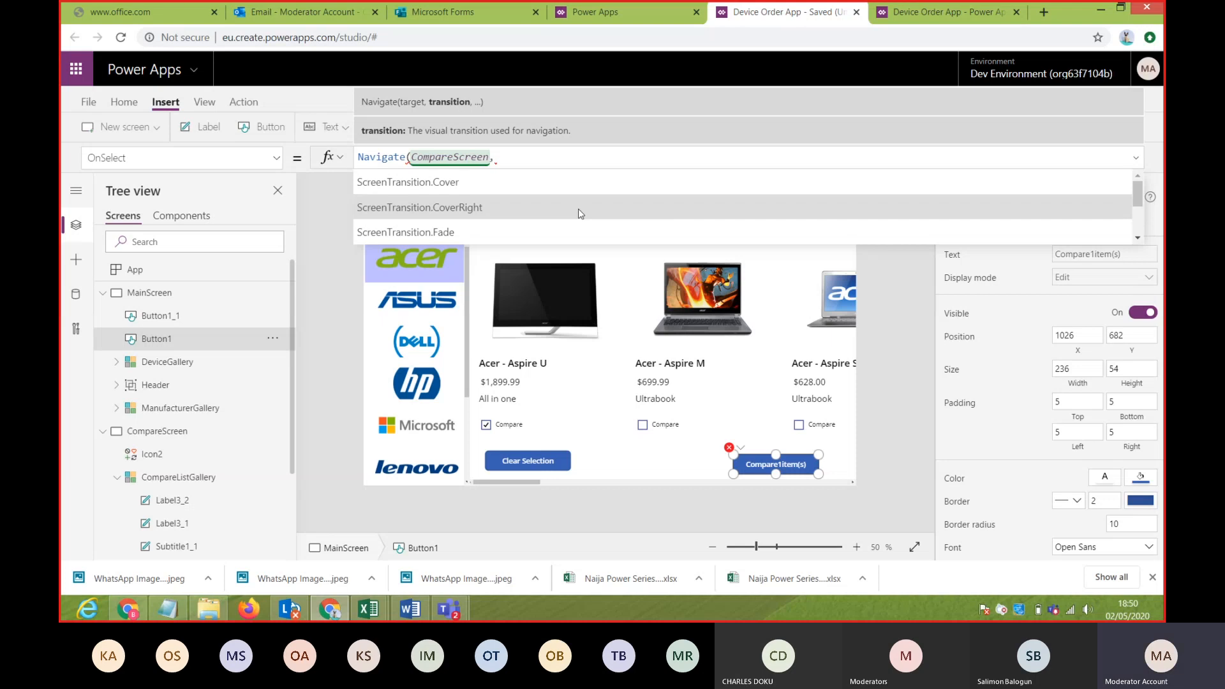
{"action": "left_click_drag", "start_coordinate": [1138, 202], "coordinate": [1138, 222]}
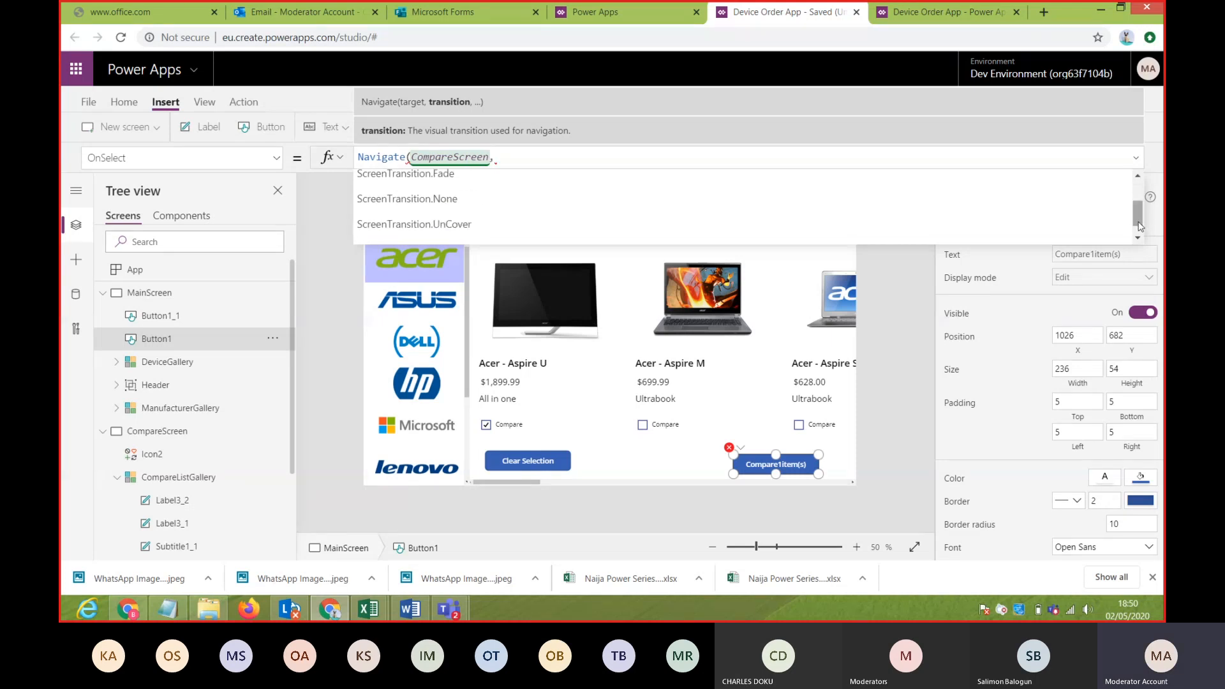
{"action": "left_click", "coordinate": [707, 204]}
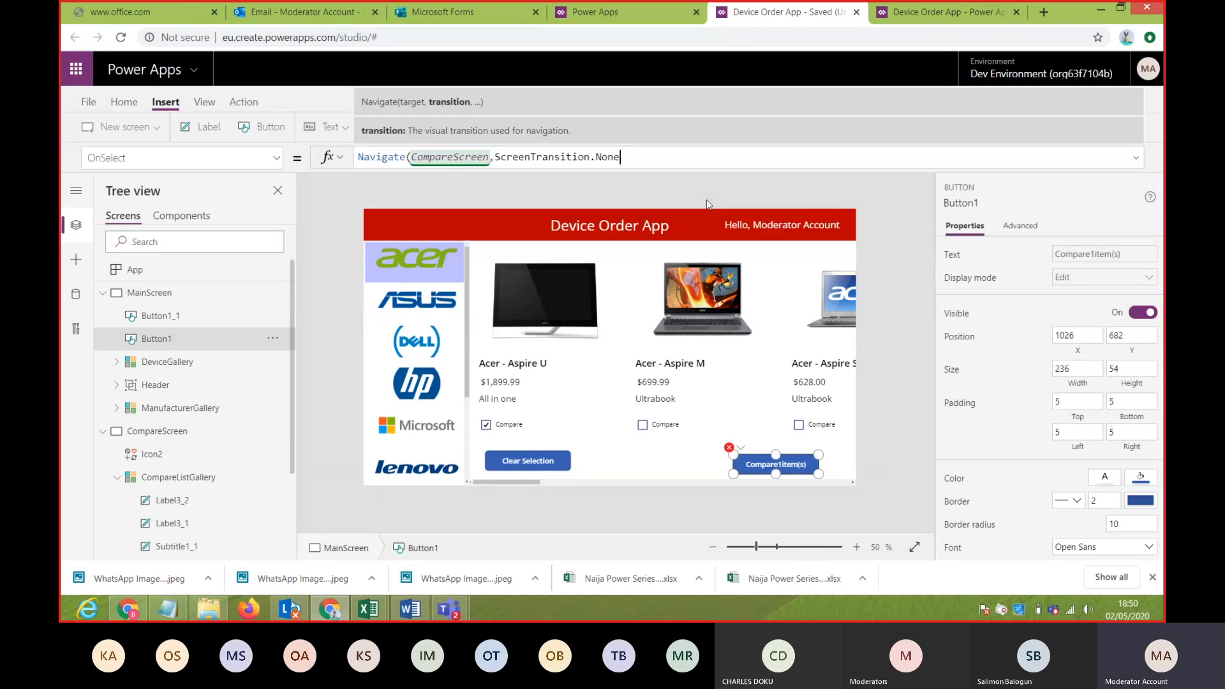
{"action": "type", "text": ")"}
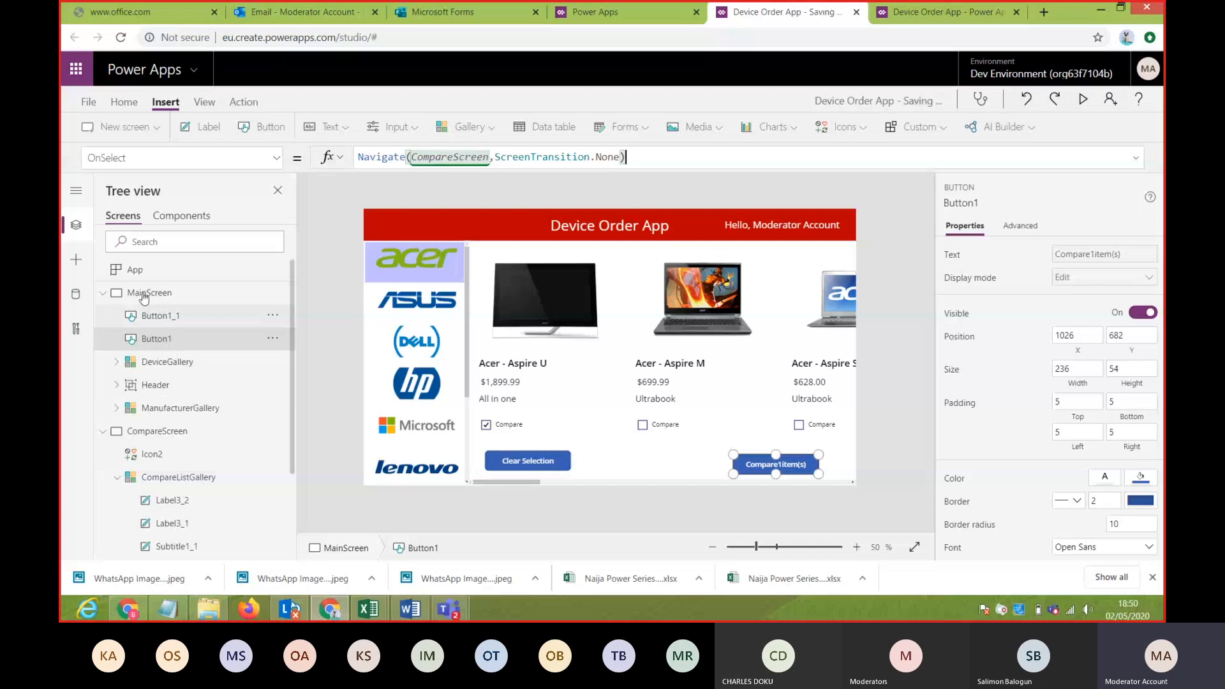
{"action": "left_click", "coordinate": [145, 295]}
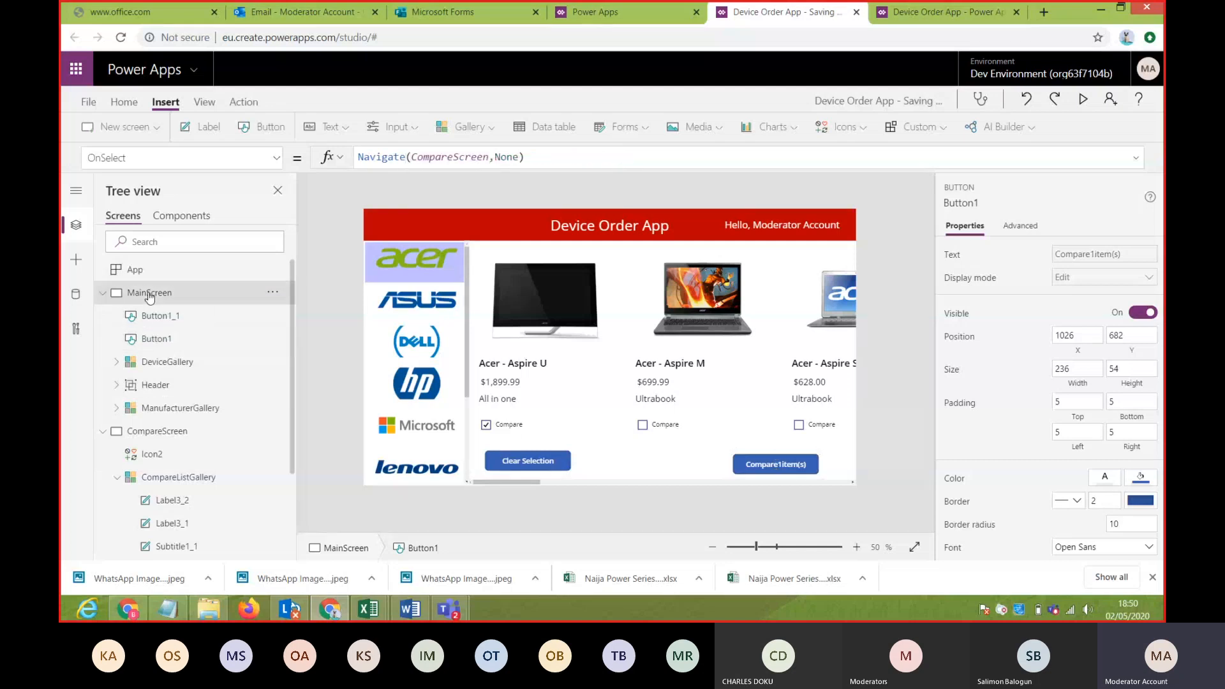
- Collapse CompareScreen and MainScreen in the tree view and preview the app from MainScreen
{"action": "left_click", "coordinate": [101, 432]}
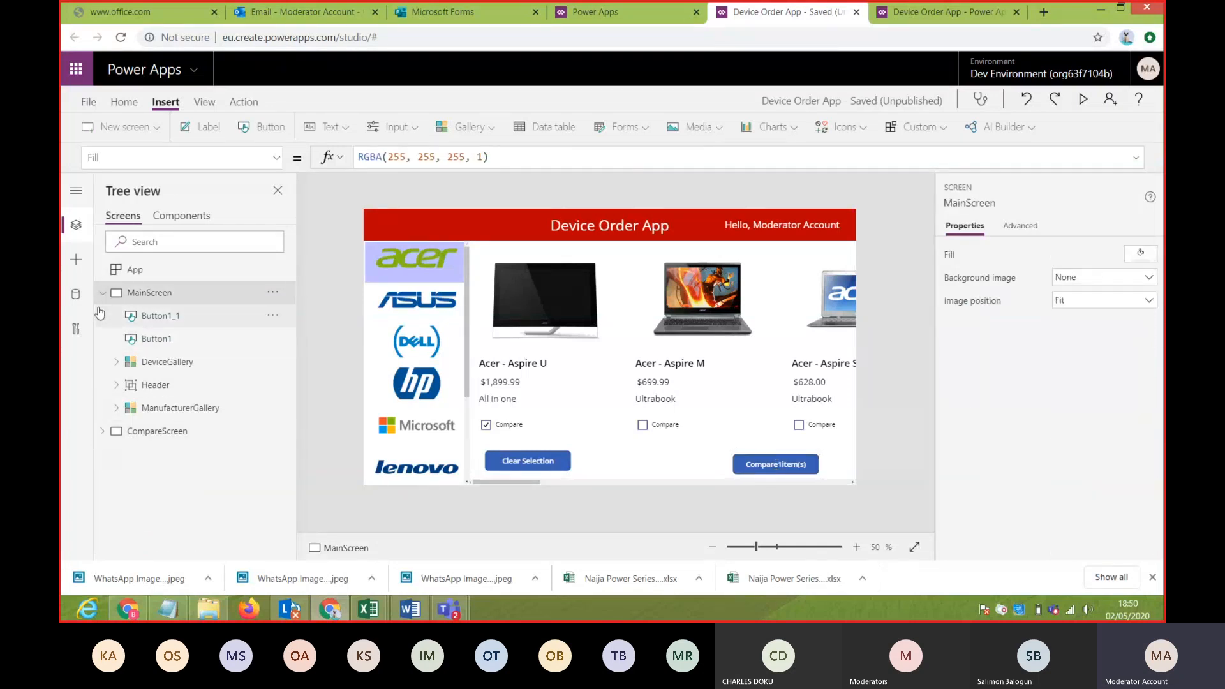
{"action": "left_click", "coordinate": [102, 293]}
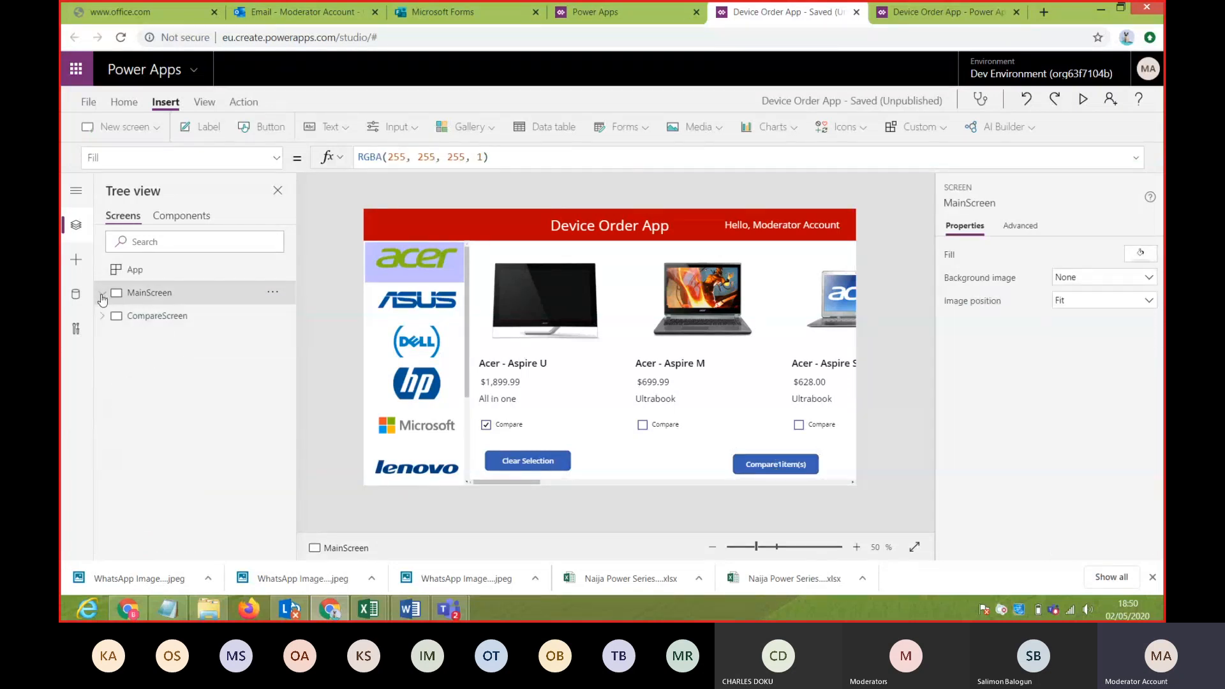
{"action": "left_click", "coordinate": [1083, 99]}
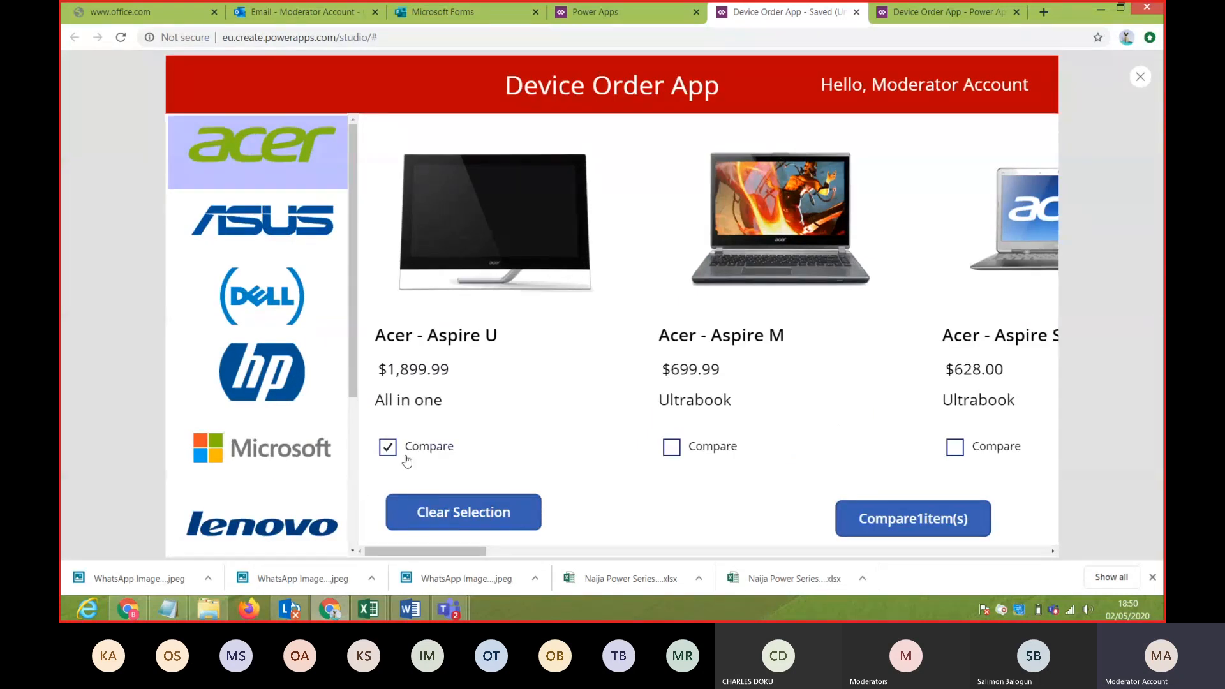
- Mark Acer - Aspire M, Asus - K55VD and Asus - G75VW for comparison in the preview and open the comparison
{"action": "left_click", "coordinate": [671, 447]}
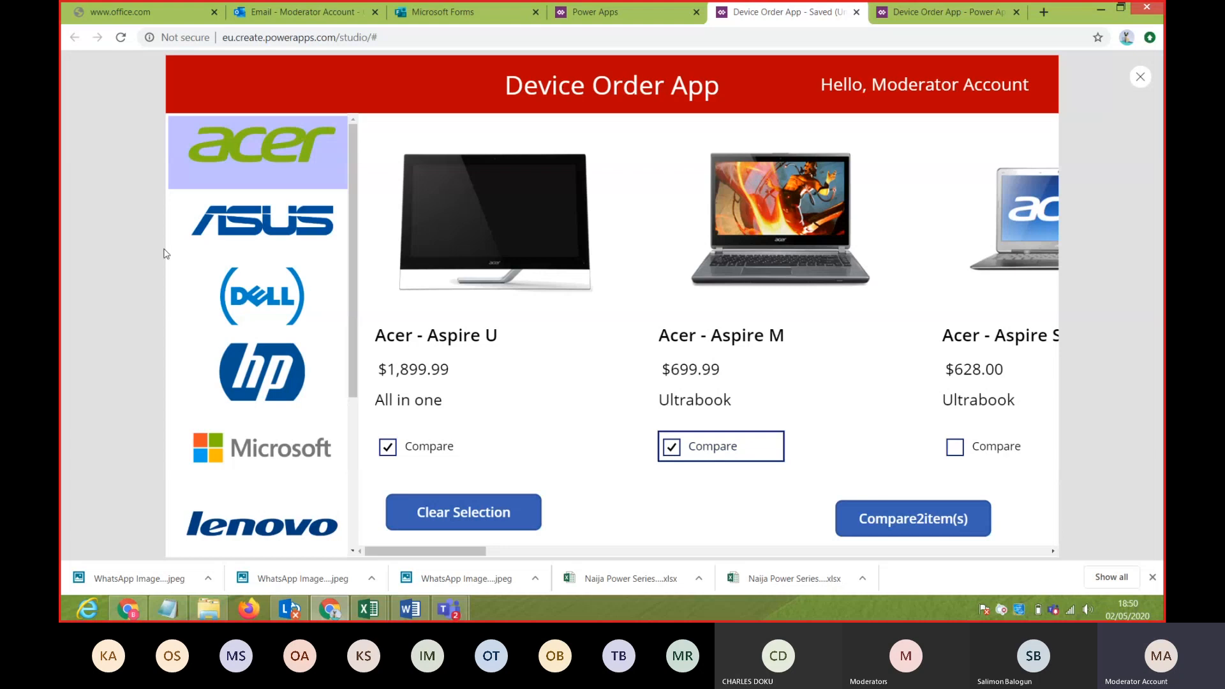
{"action": "left_click", "coordinate": [263, 231]}
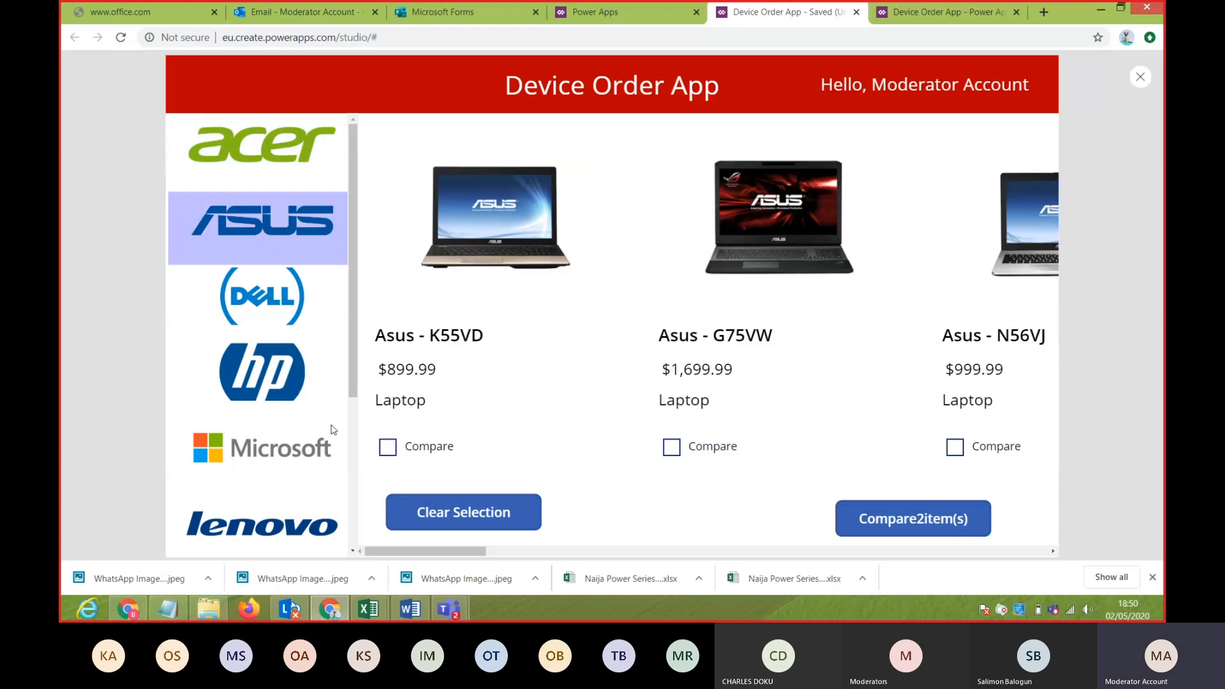
{"action": "left_click", "coordinate": [390, 449]}
{"action": "left_click", "coordinate": [672, 448]}
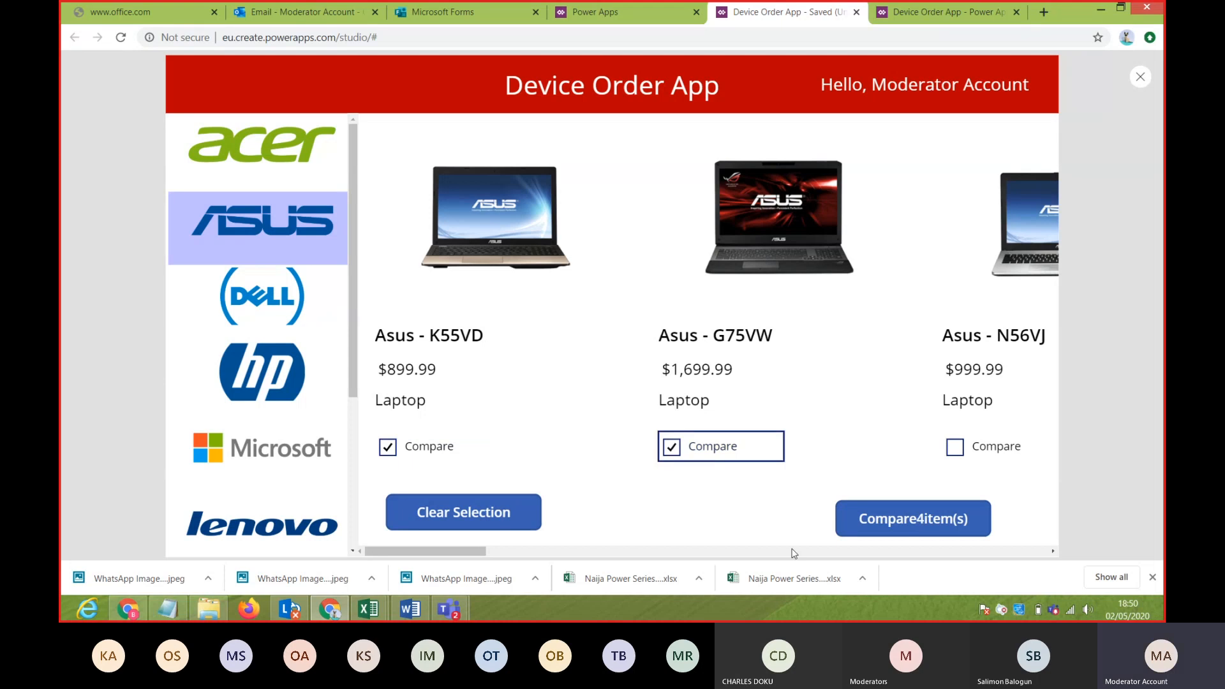
{"action": "left_click", "coordinate": [932, 517]}
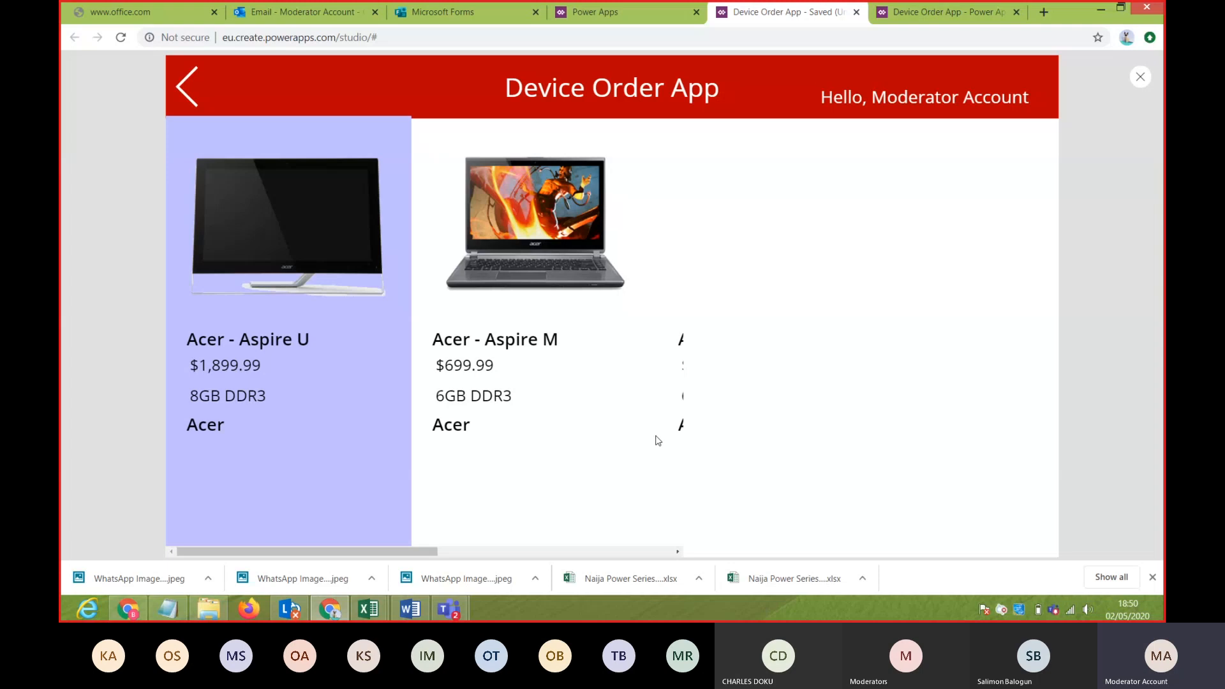
- Look through the compared Acer and Asus devices and return to the main screen with the back icon
{"action": "left_click", "coordinate": [579, 445]}
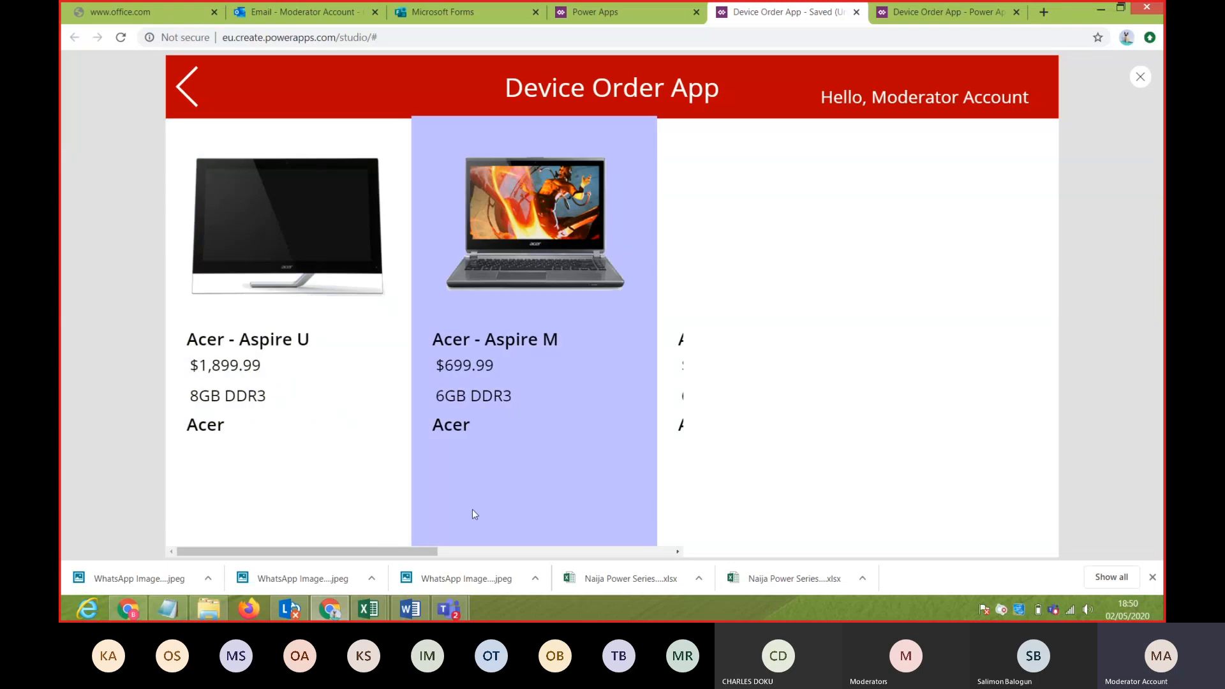
{"action": "left_click", "coordinate": [280, 466]}
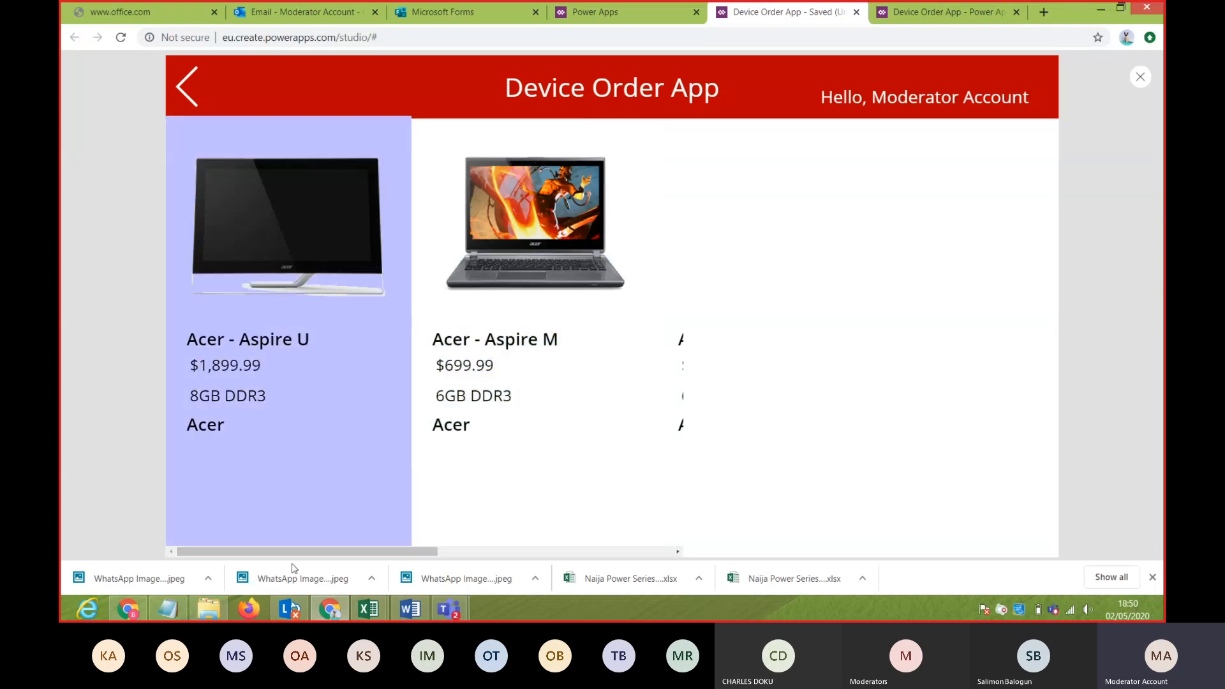
{"action": "left_click_drag", "start_coordinate": [273, 553], "coordinate": [377, 525]}
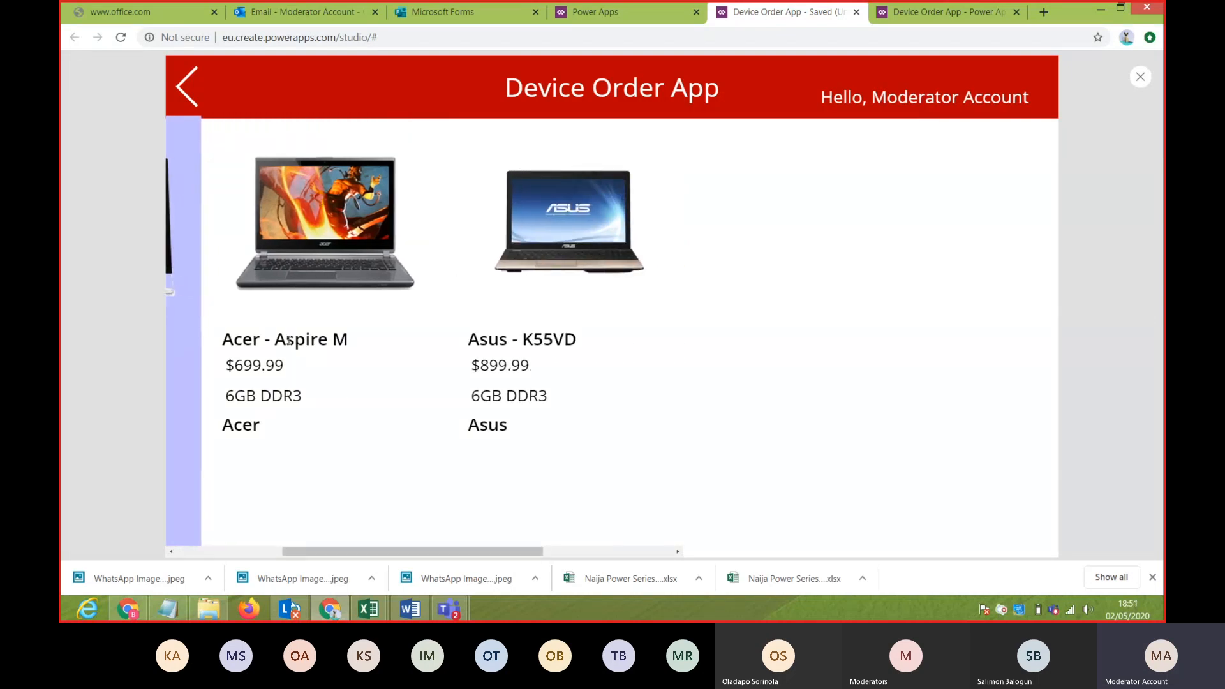
{"action": "left_click", "coordinate": [191, 81]}
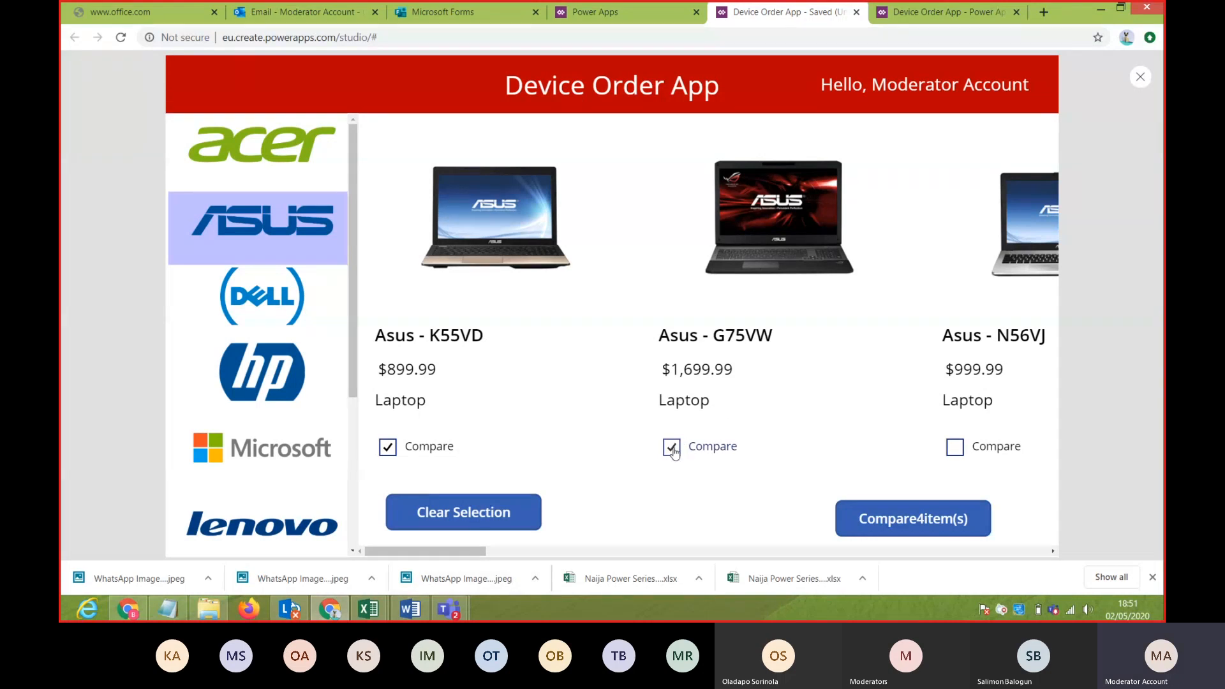
- Remove Asus - K55VD from the comparison and browse the Acer, Asus and Dell device lists
{"action": "left_click", "coordinate": [388, 448]}
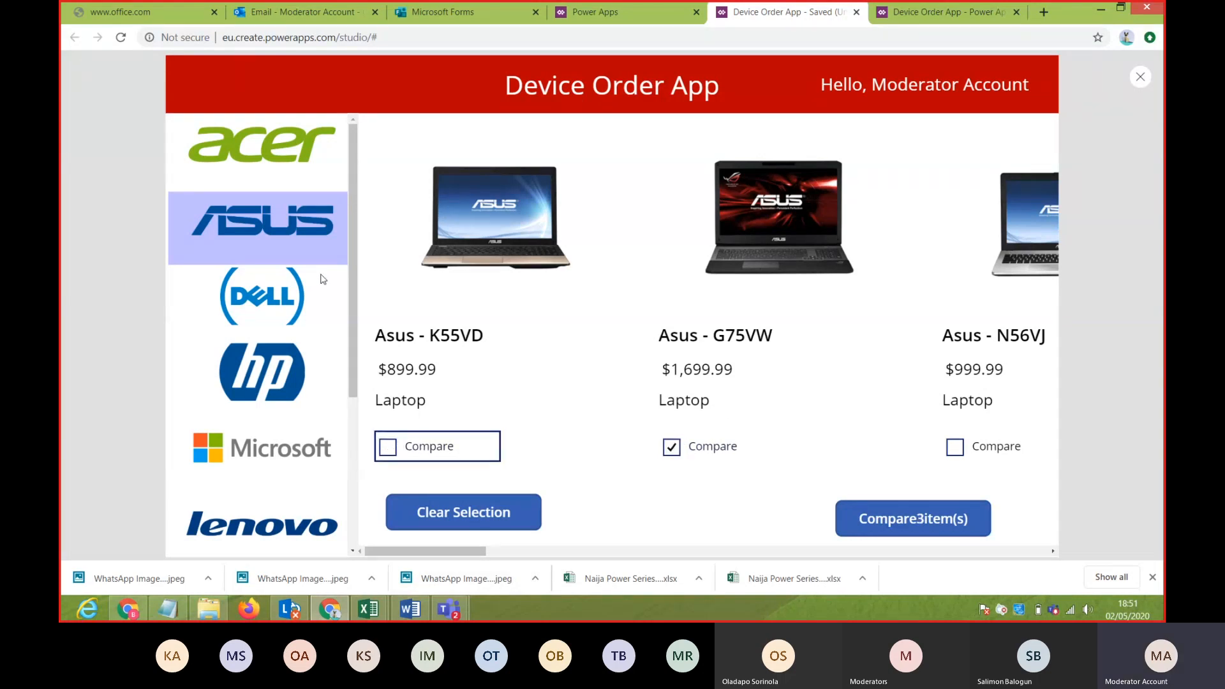
{"action": "left_click", "coordinate": [249, 161]}
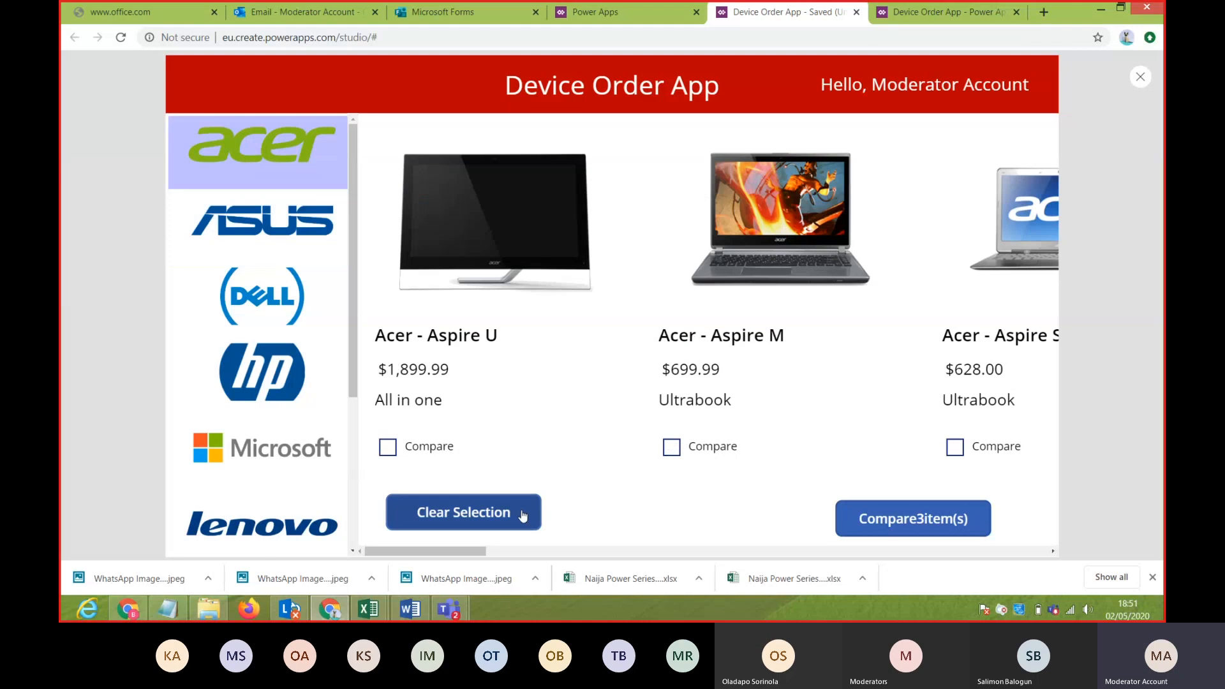
{"action": "right_click", "coordinate": [365, 607]}
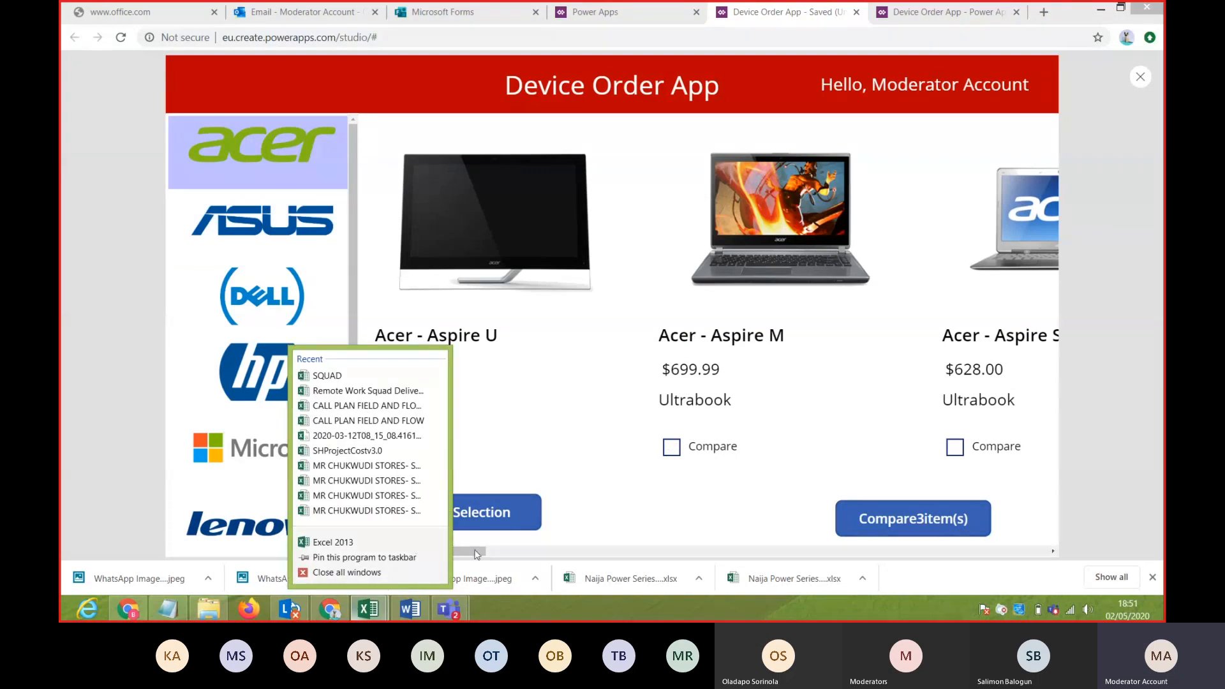
{"action": "left_click", "coordinate": [497, 552]}
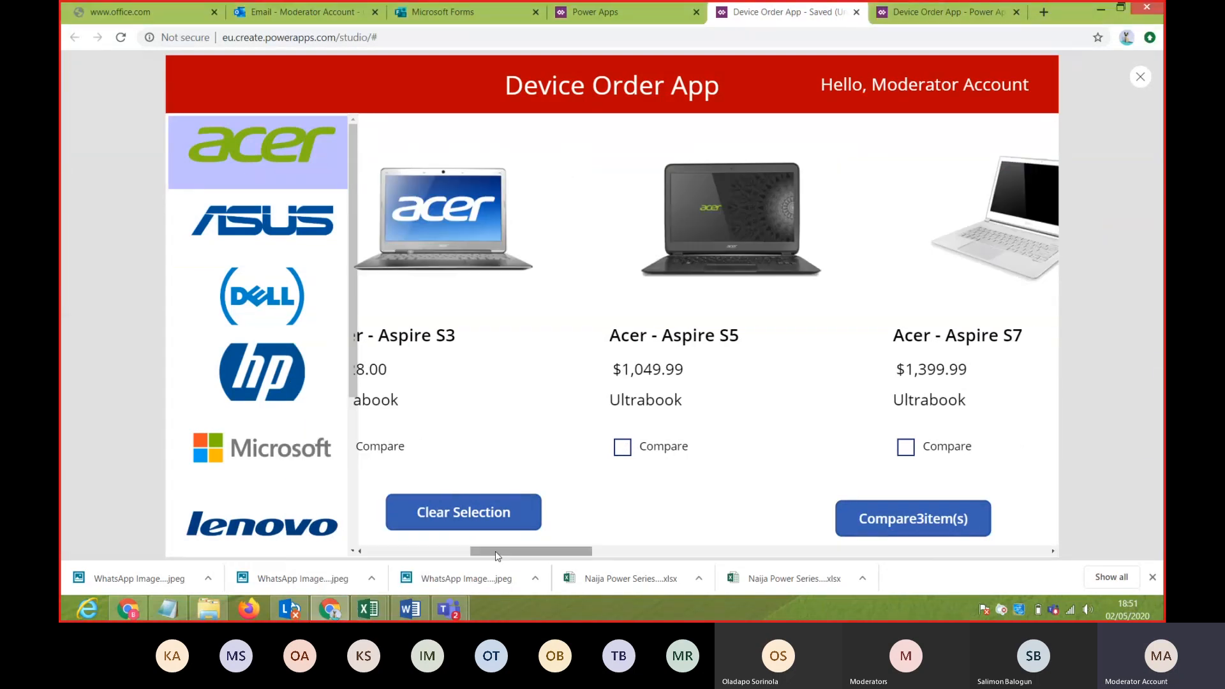
{"action": "left_click_drag", "start_coordinate": [498, 552], "coordinate": [385, 547]}
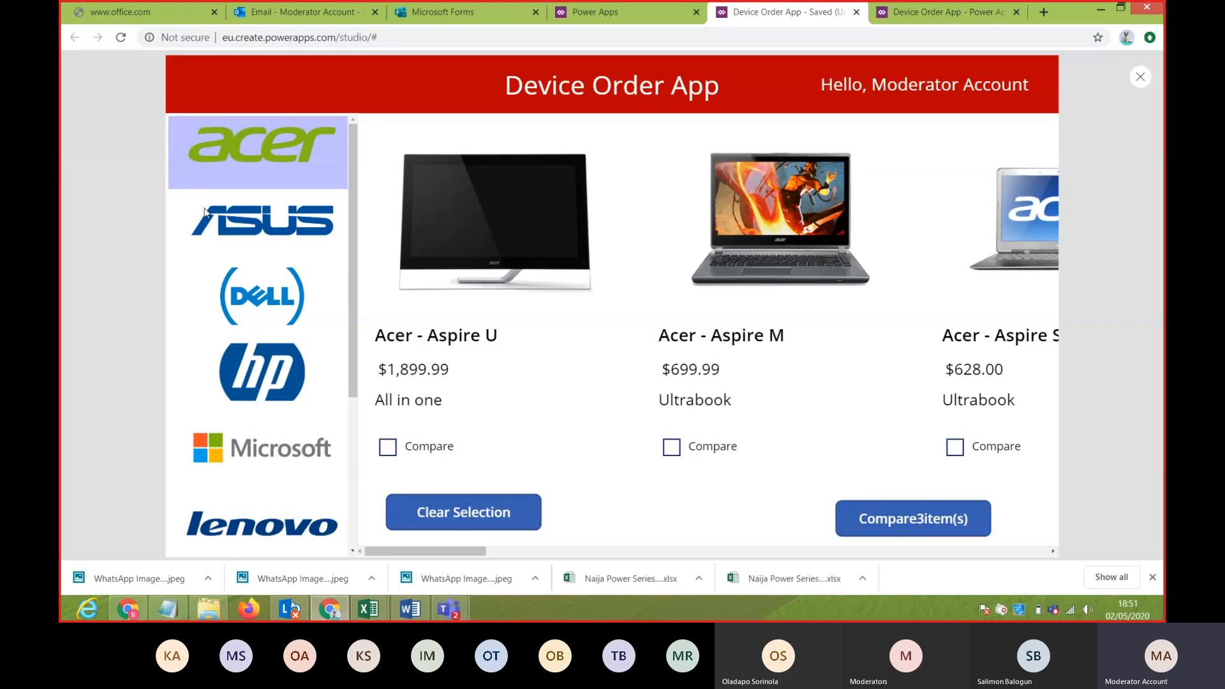
{"action": "left_click", "coordinate": [235, 218]}
{"action": "left_click", "coordinate": [258, 296]}
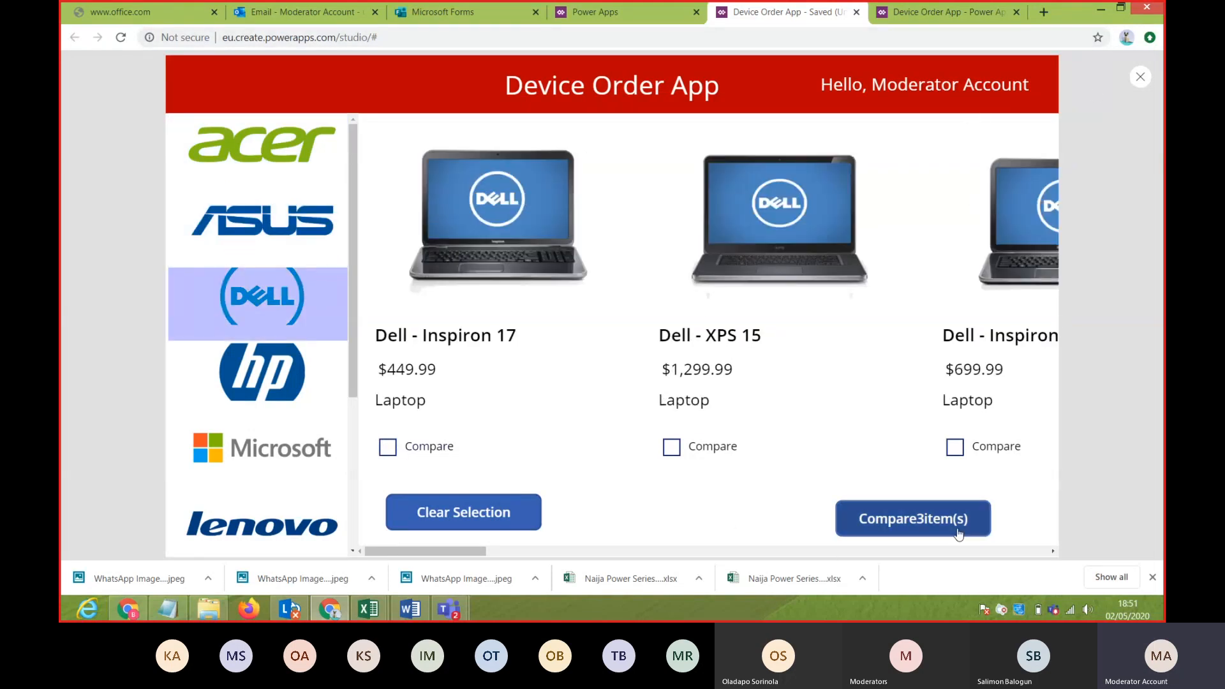
- Reopen the comparison, check the remaining devices across the gallery and go back to the main screen
{"action": "left_click", "coordinate": [918, 520]}
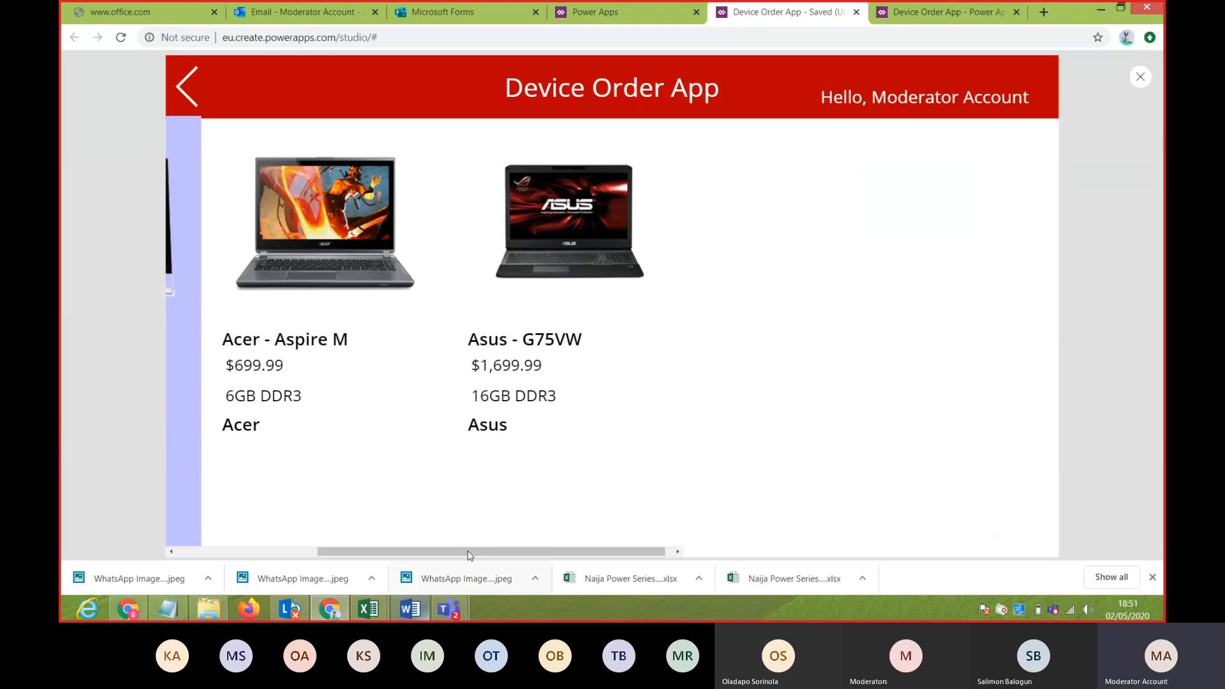
{"action": "left_click_drag", "start_coordinate": [465, 550], "coordinate": [241, 511]}
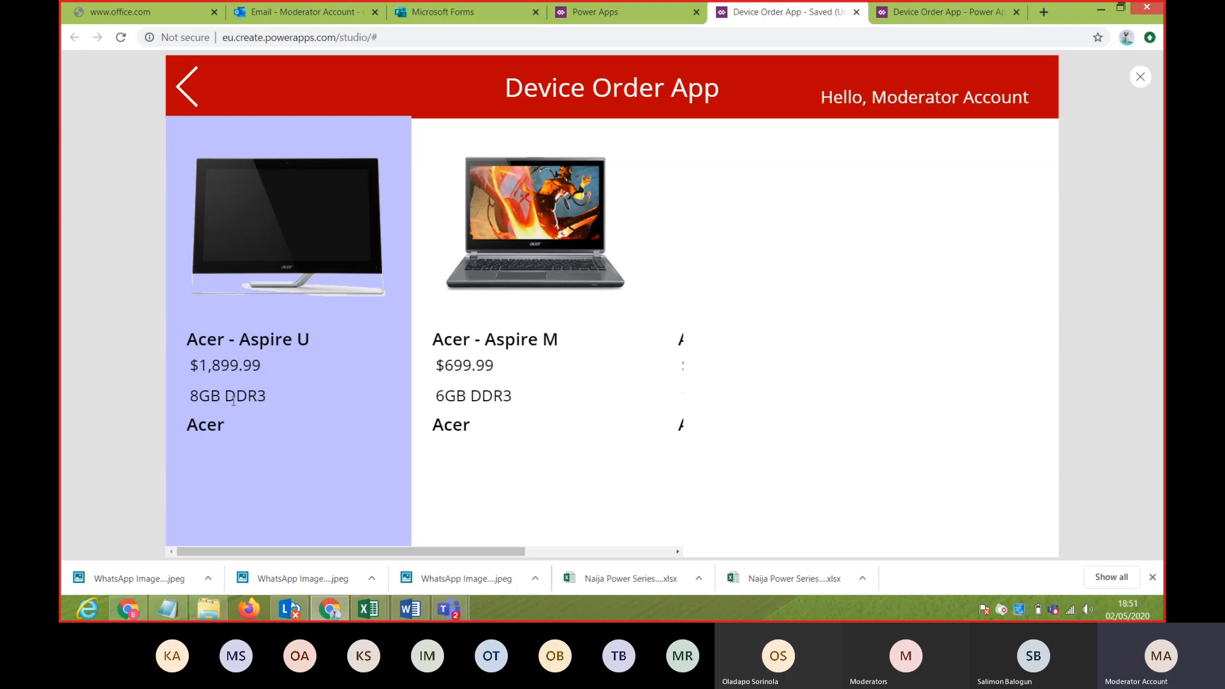
{"action": "left_click_drag", "start_coordinate": [306, 551], "coordinate": [274, 508]}
{"action": "left_click", "coordinate": [188, 90]}
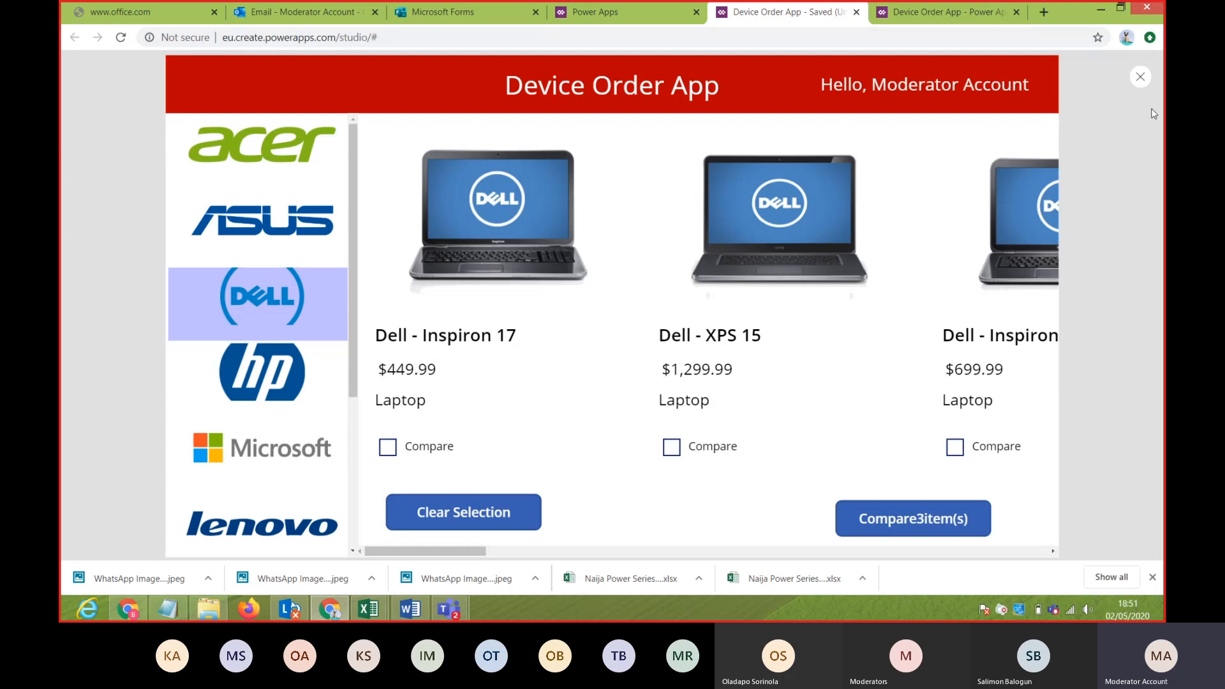
- Exit the preview, then save Device Order App without a version note and publish this version
{"action": "left_click", "coordinate": [1141, 78]}
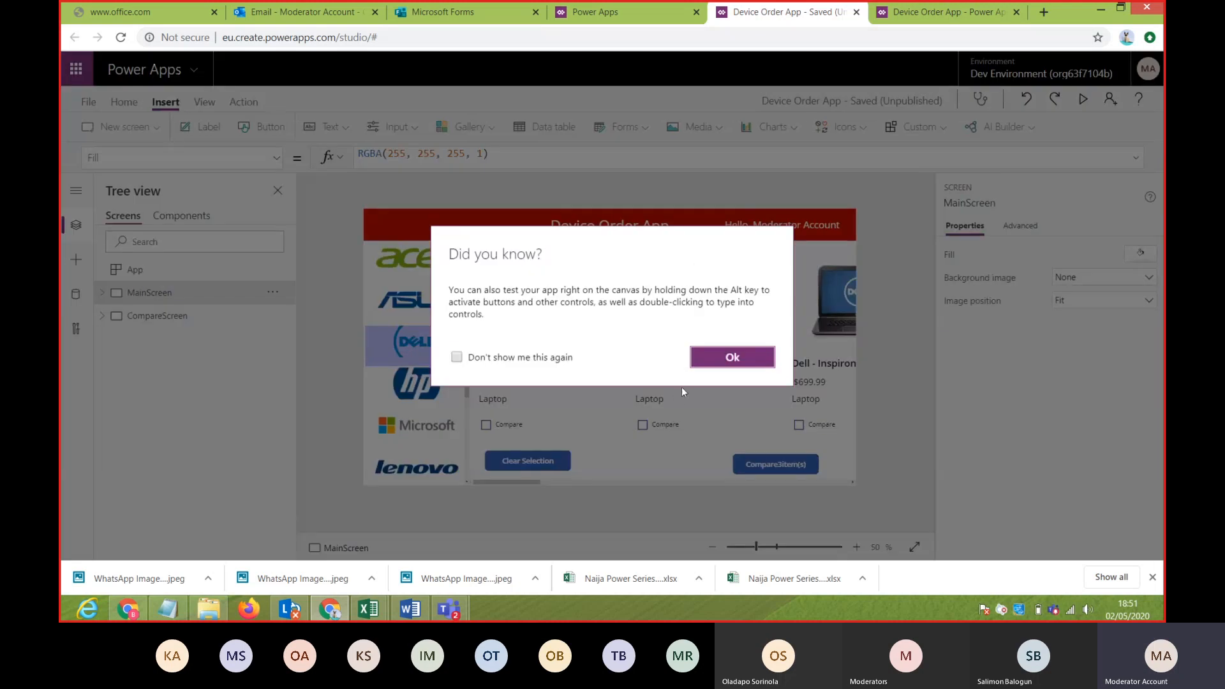
{"action": "left_click", "coordinate": [728, 356]}
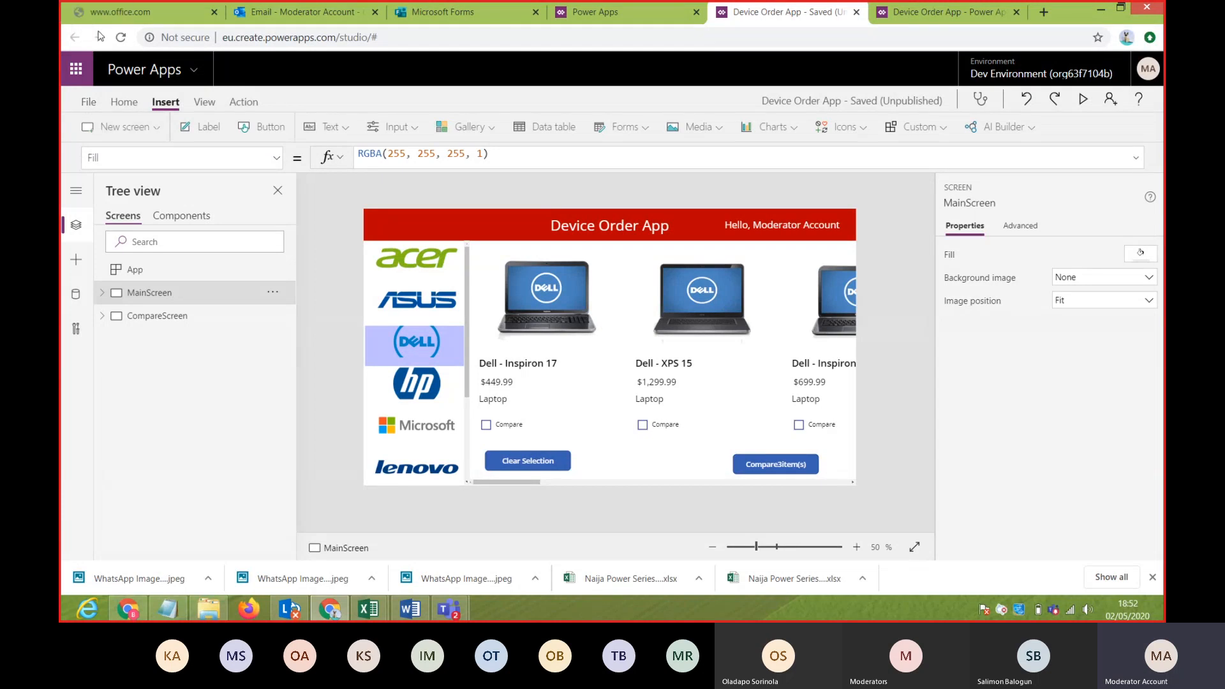
{"action": "left_click", "coordinate": [88, 102]}
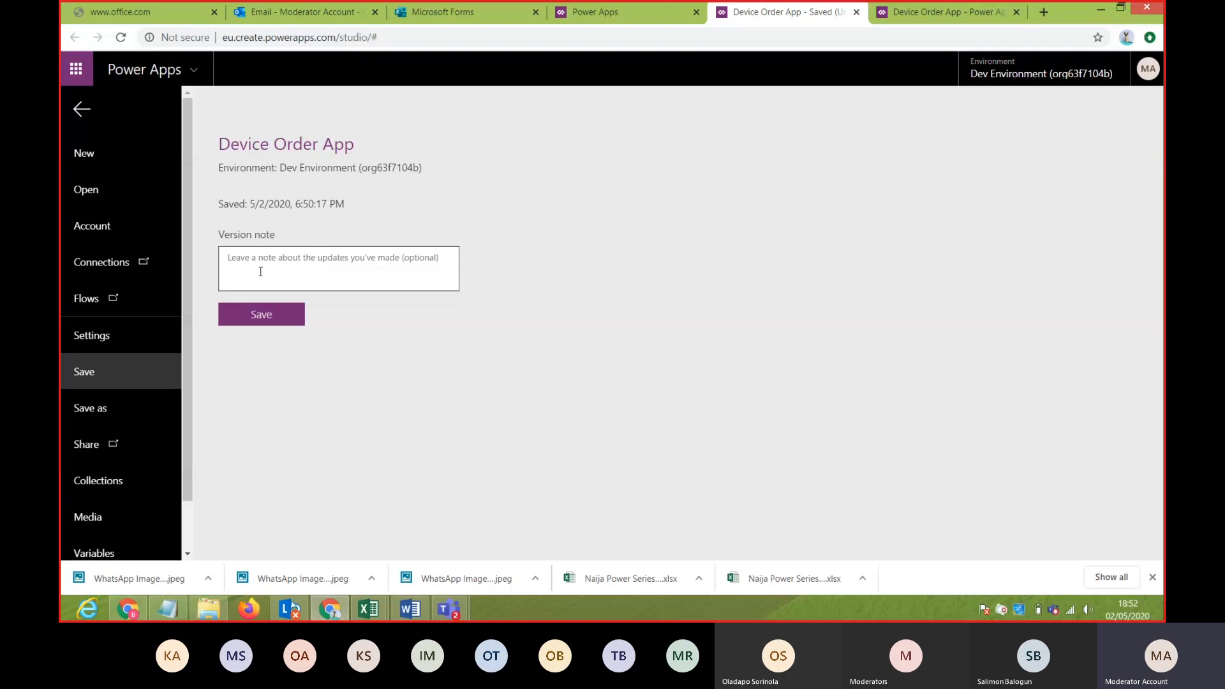
{"action": "left_click", "coordinate": [258, 315]}
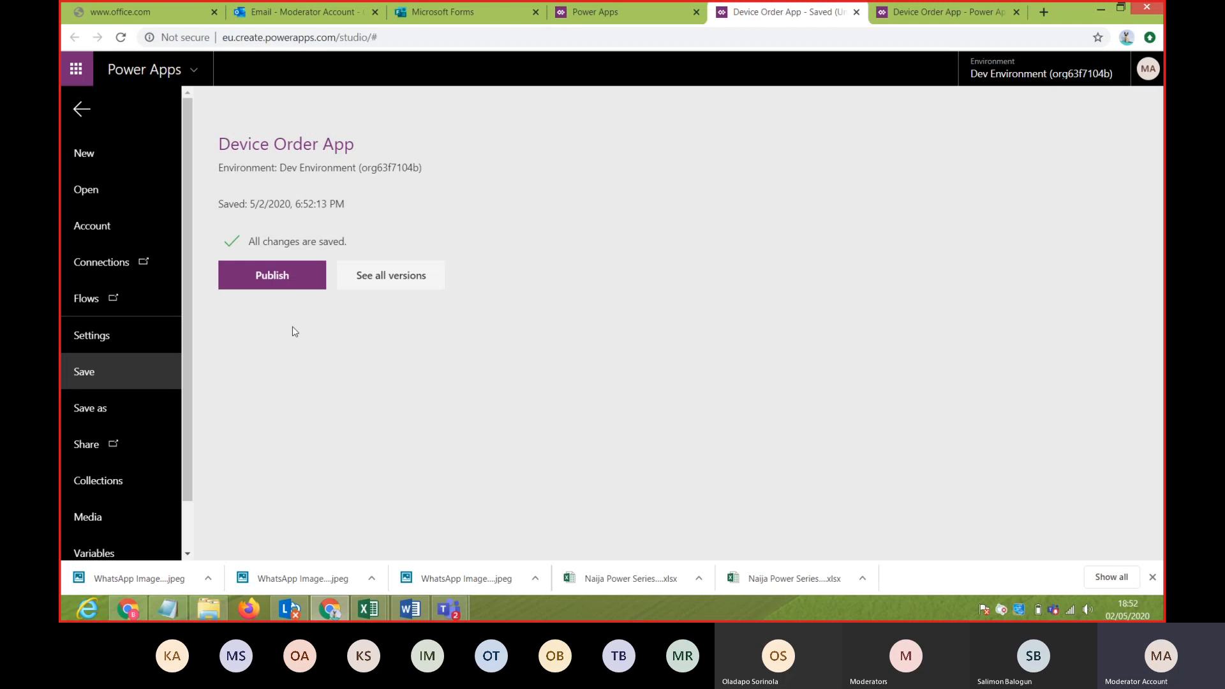
{"action": "left_click", "coordinate": [276, 285]}
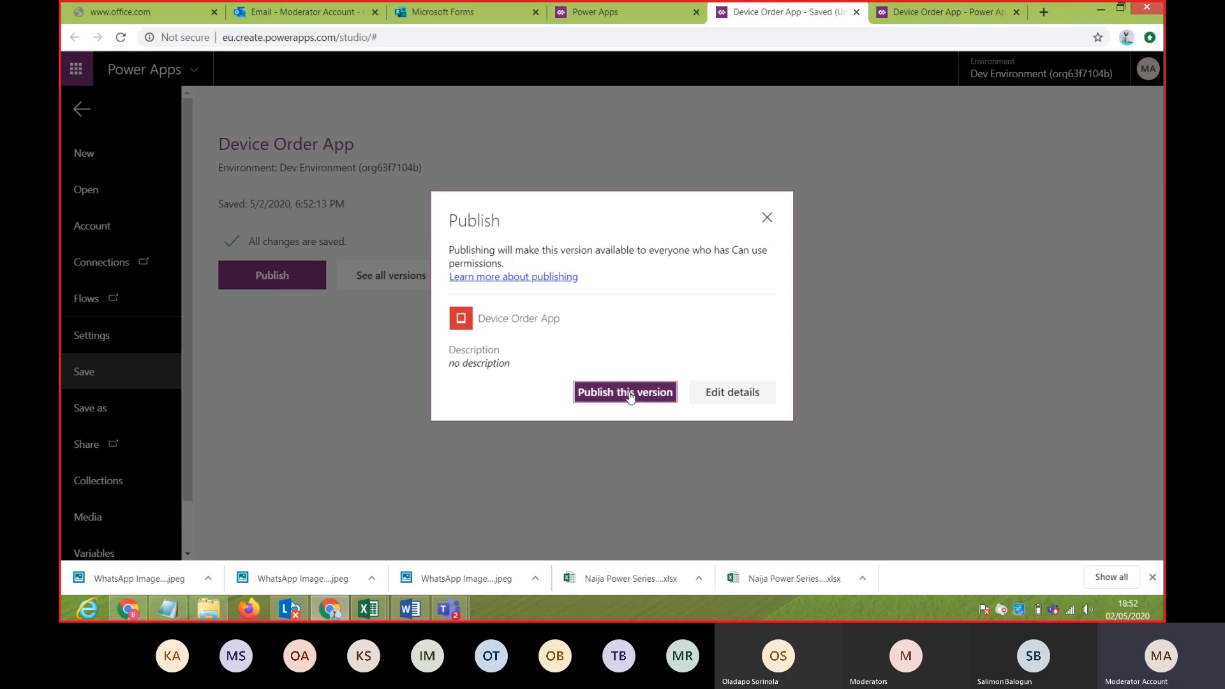
{"action": "left_click", "coordinate": [629, 393]}
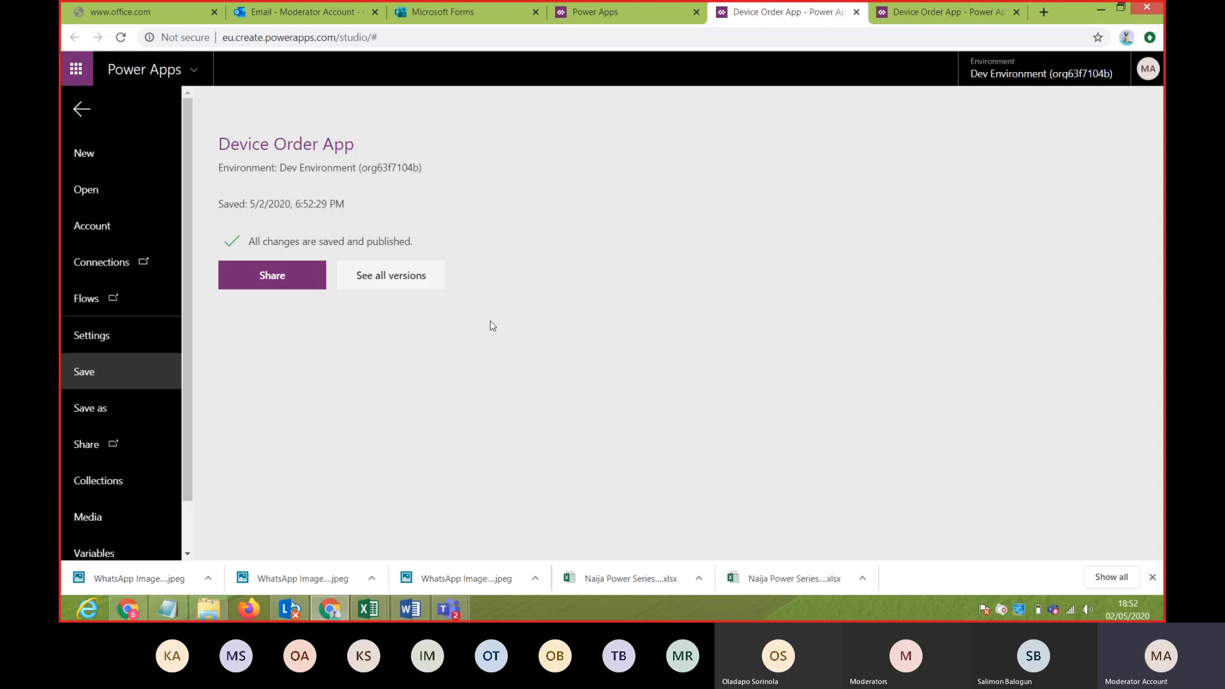
- Review the sharing options for Device Order App, cancel without sharing, and highlight the app's web link on its details page
{"action": "left_click", "coordinate": [263, 286]}
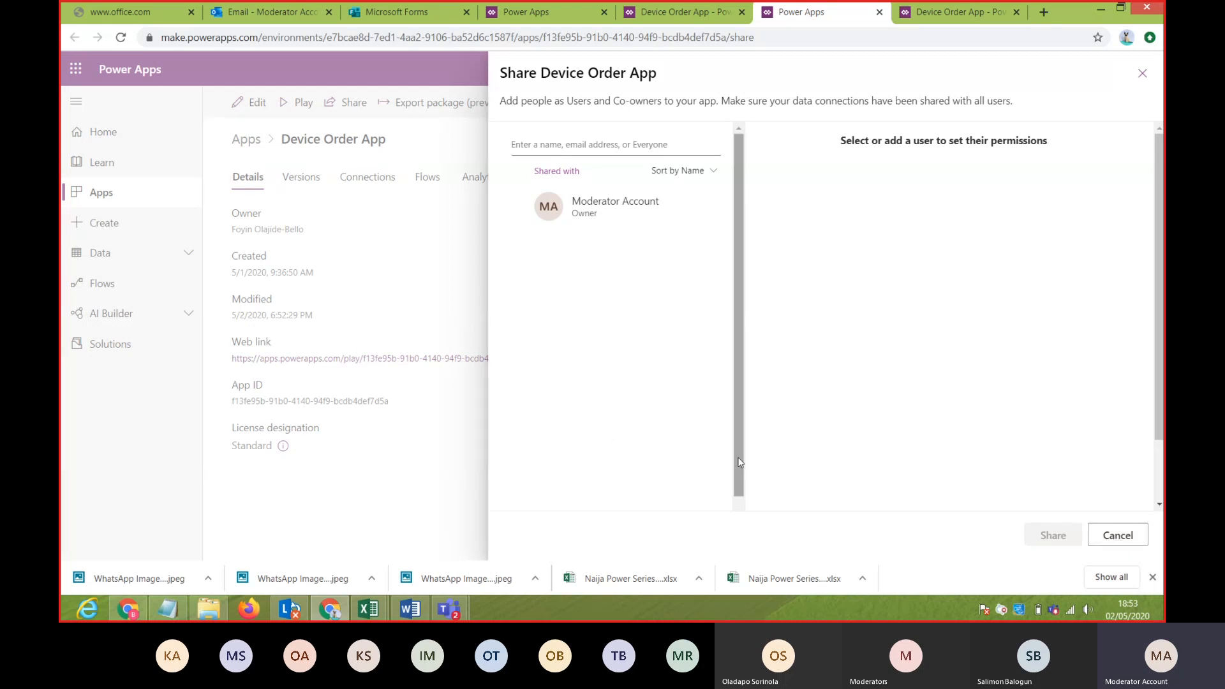
{"action": "left_click_drag", "start_coordinate": [739, 486], "coordinate": [738, 527]}
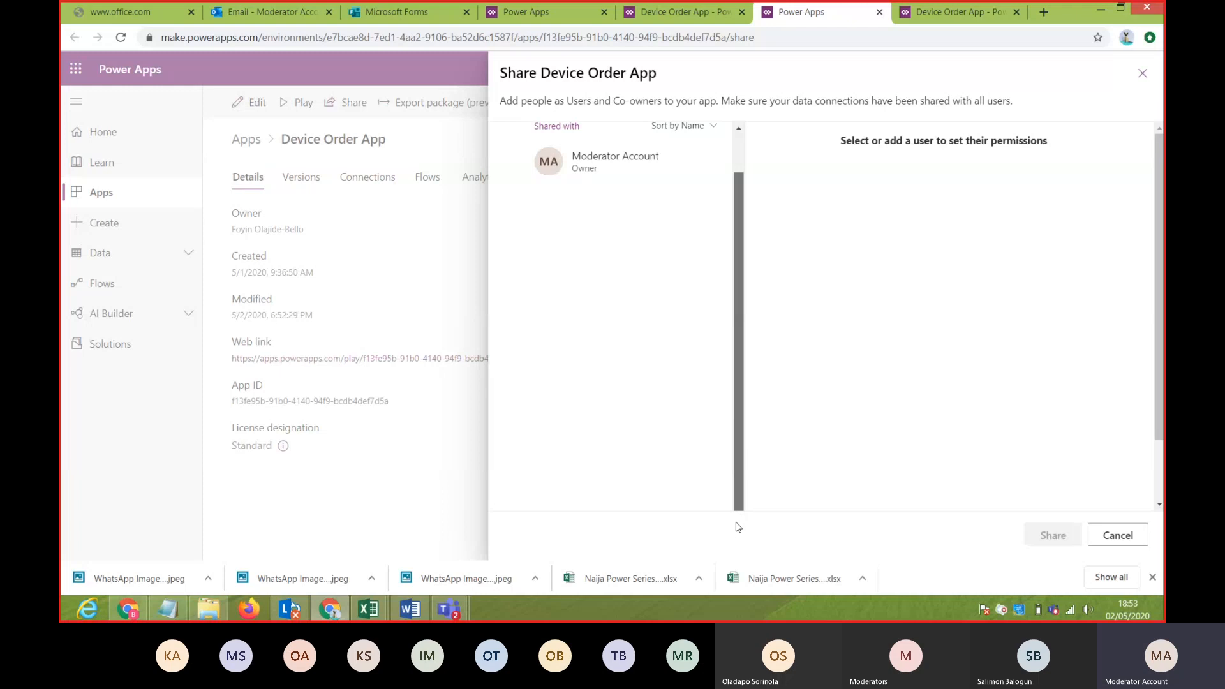
{"action": "left_click", "coordinate": [1159, 504]}
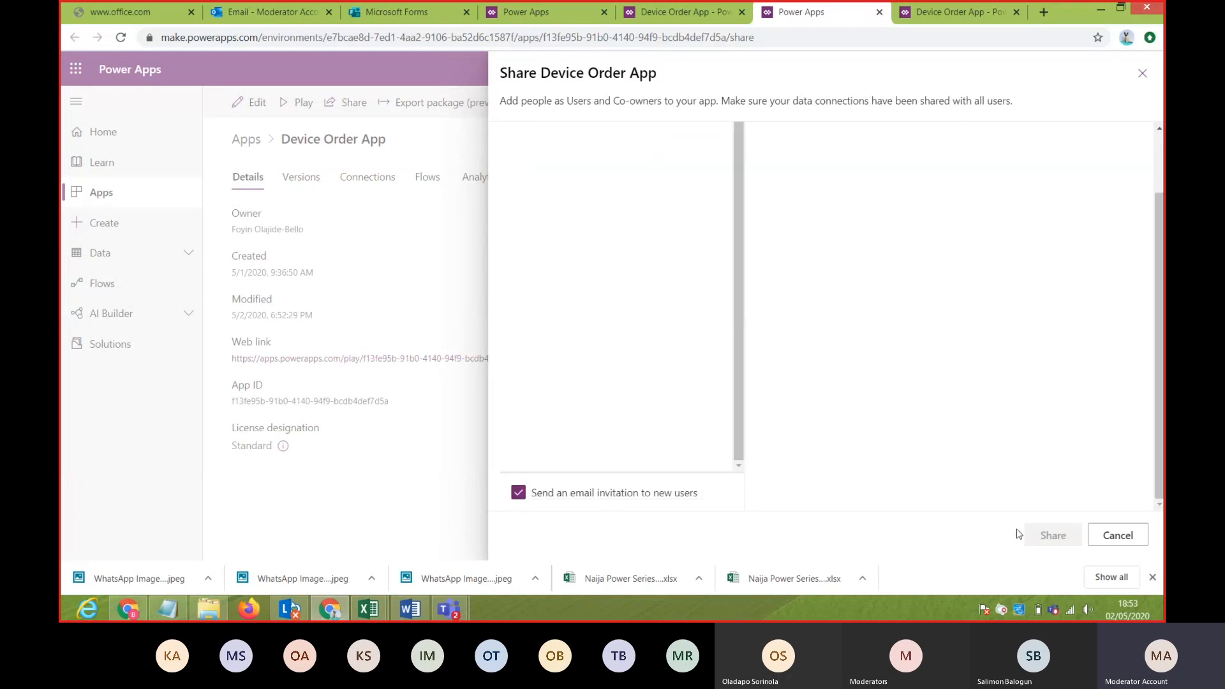
{"action": "left_click", "coordinate": [1118, 536]}
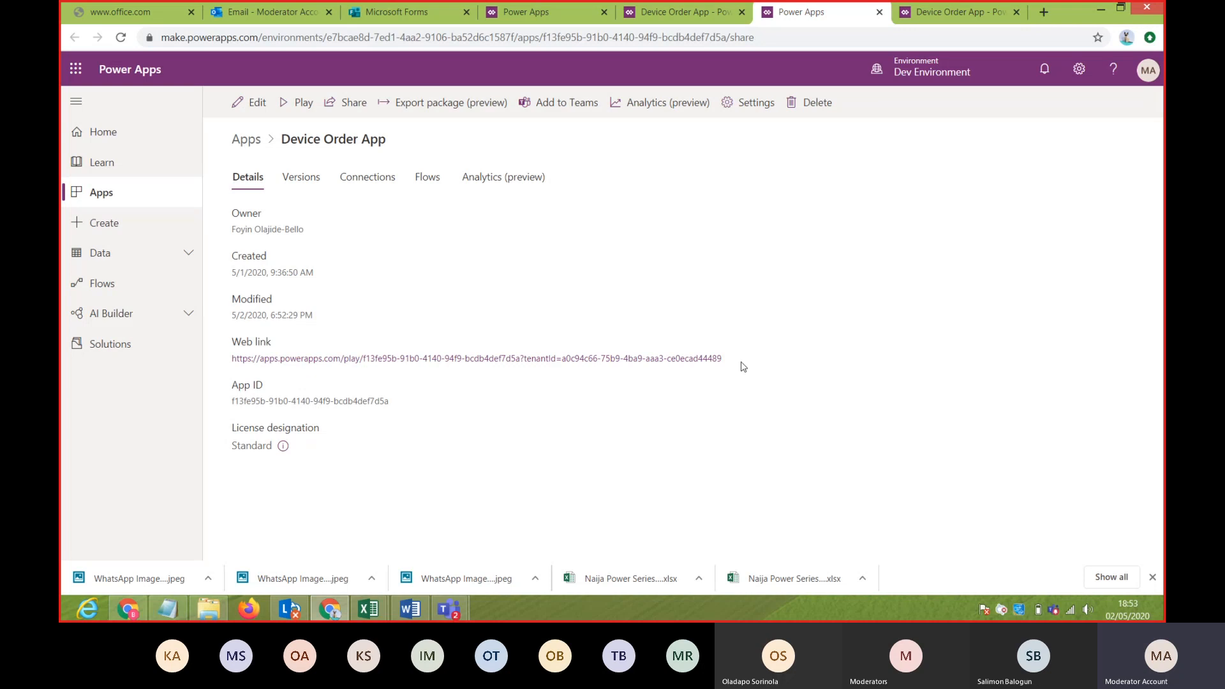
{"action": "left_click_drag", "start_coordinate": [742, 367], "coordinate": [224, 368]}
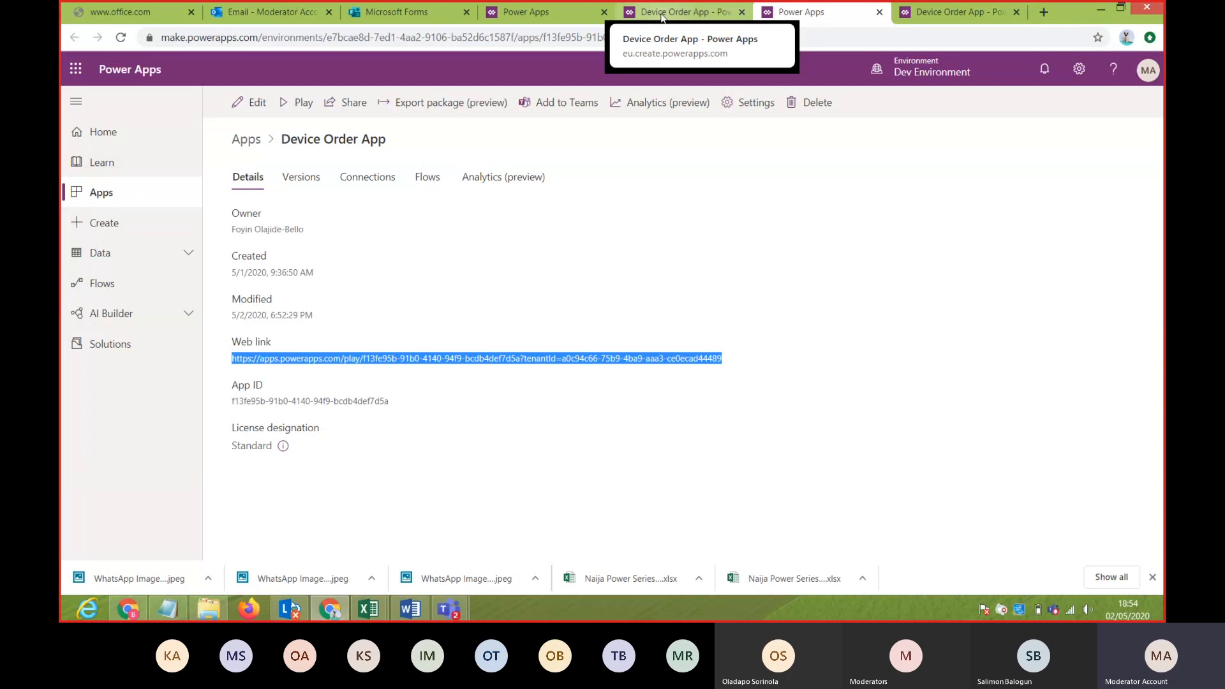
- Reopen the app canvas, look through the Power Apps home page's app list and creation options, and return to the Device Order App editor
{"action": "left_click", "coordinate": [661, 14]}
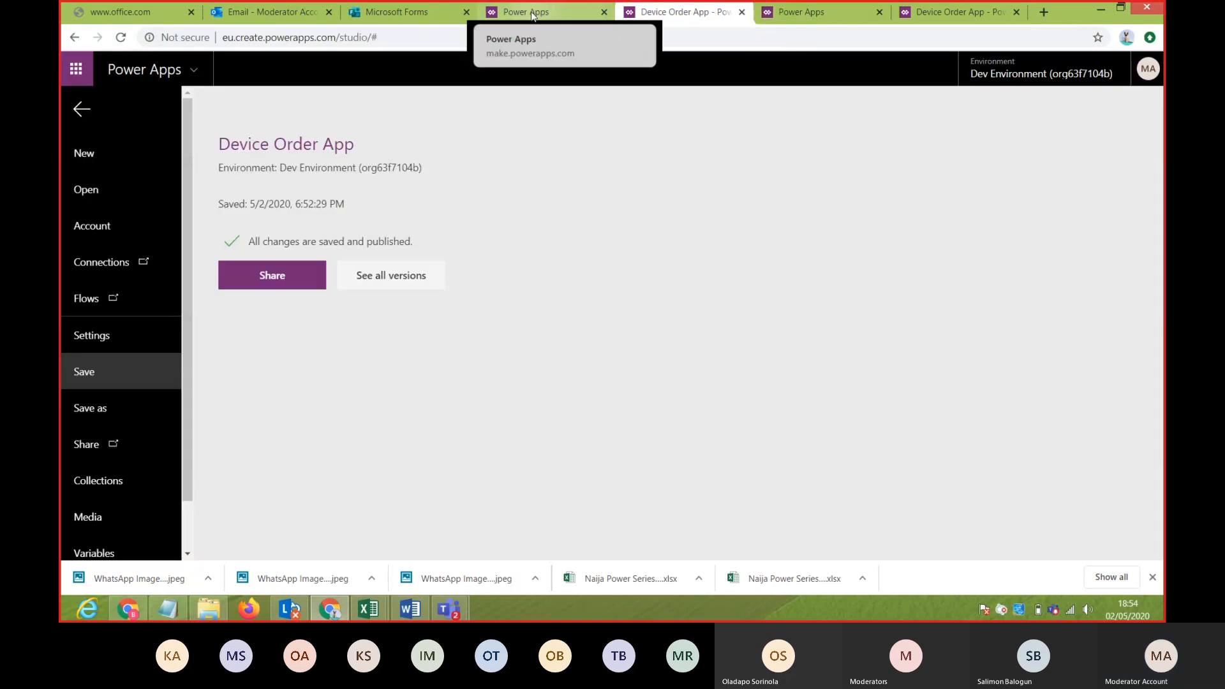
{"action": "left_click", "coordinate": [80, 110]}
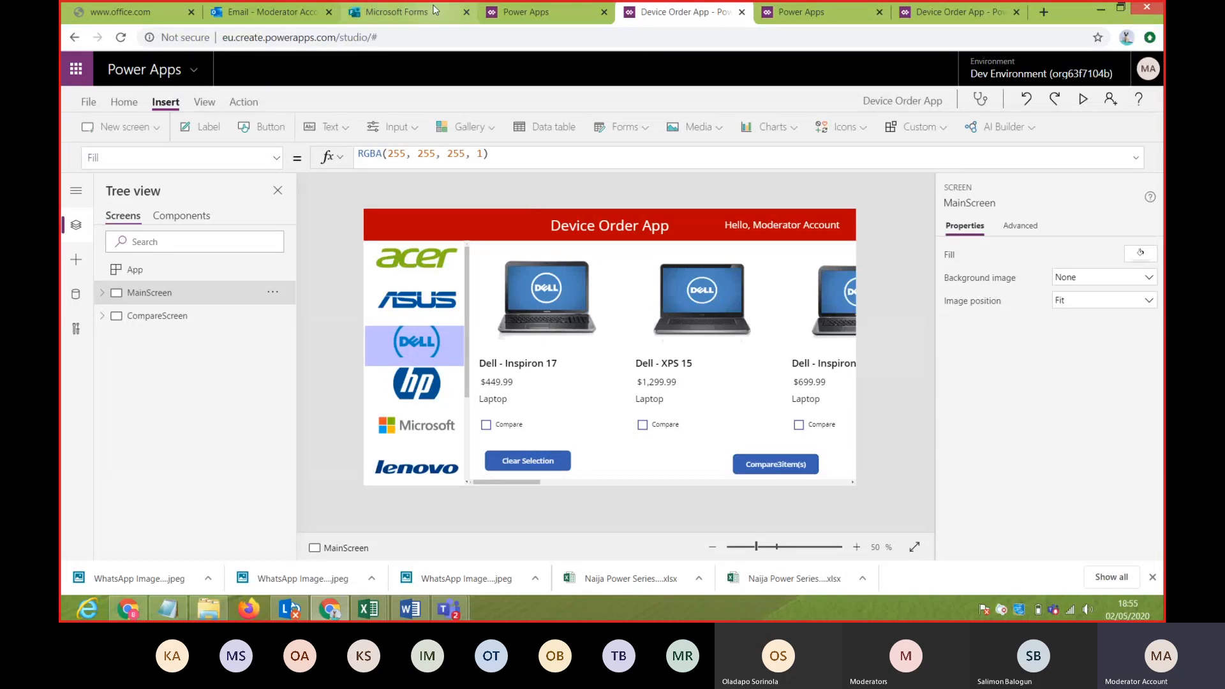
{"action": "left_click", "coordinate": [526, 13]}
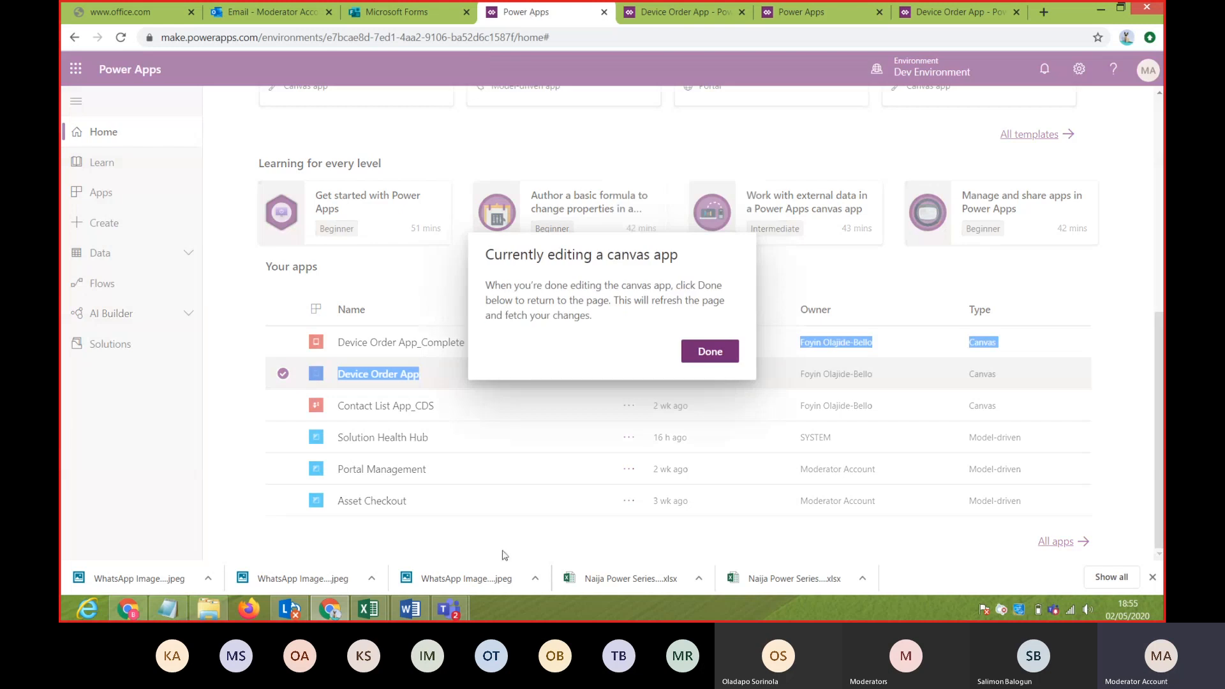
{"action": "left_click", "coordinate": [708, 351]}
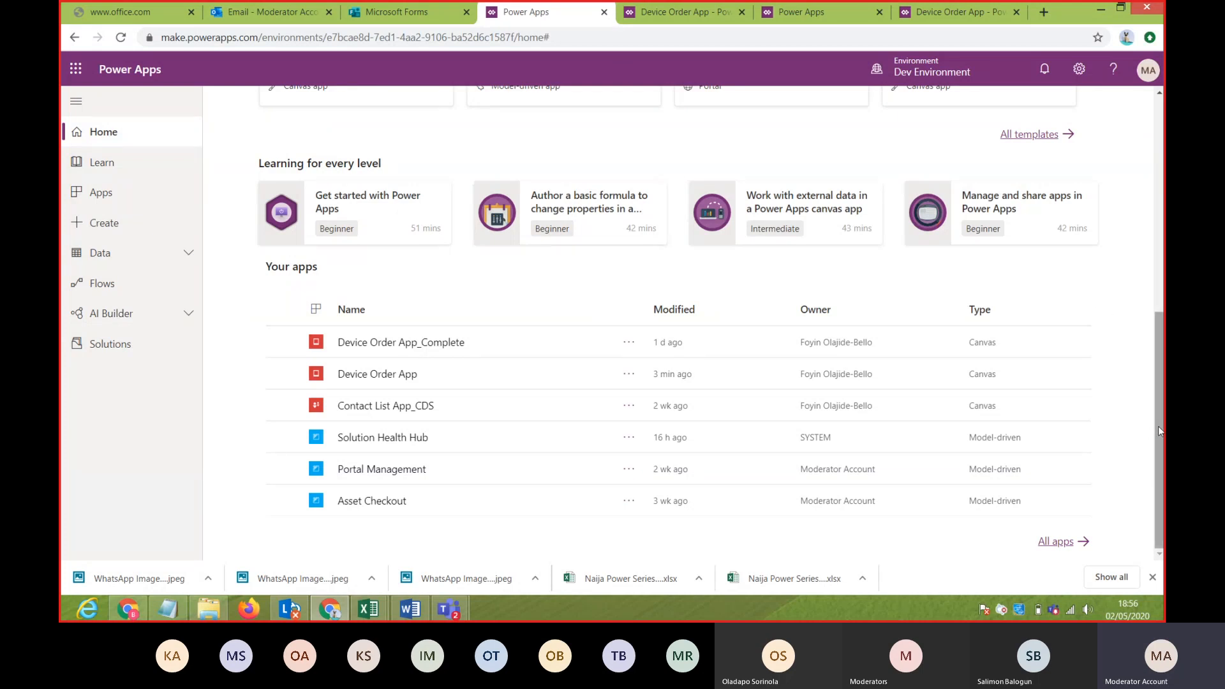
{"action": "left_click_drag", "start_coordinate": [1157, 428], "coordinate": [1161, 247]}
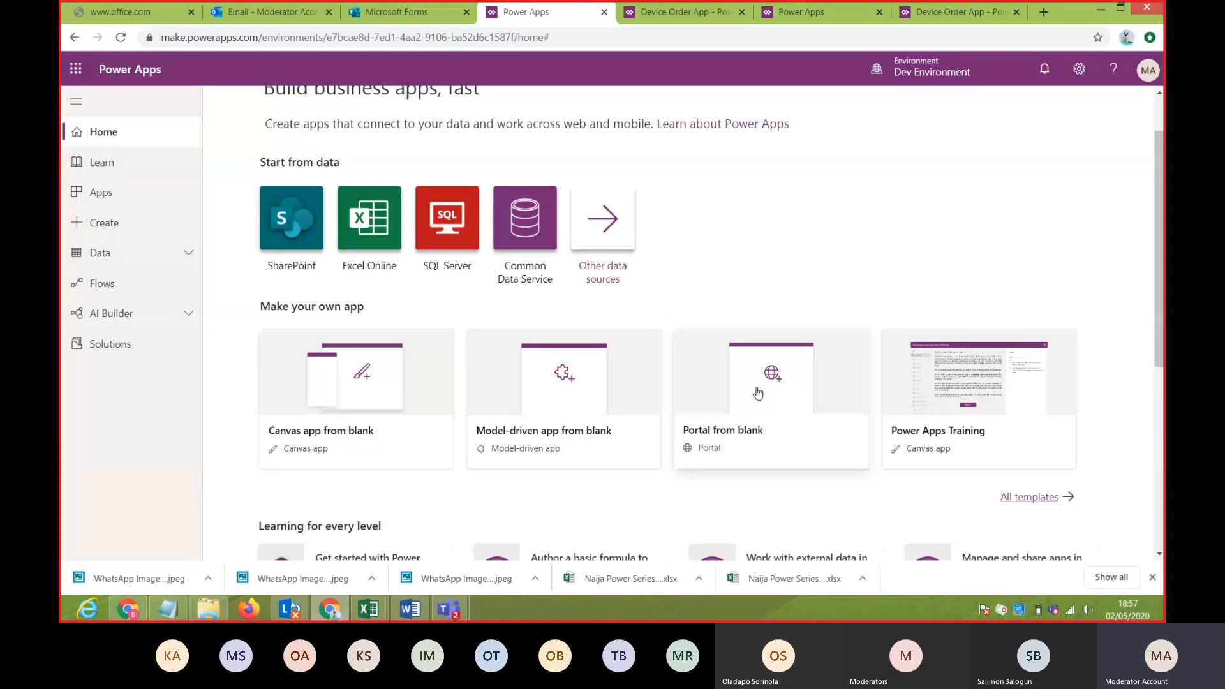
{"action": "left_click", "coordinate": [667, 9]}
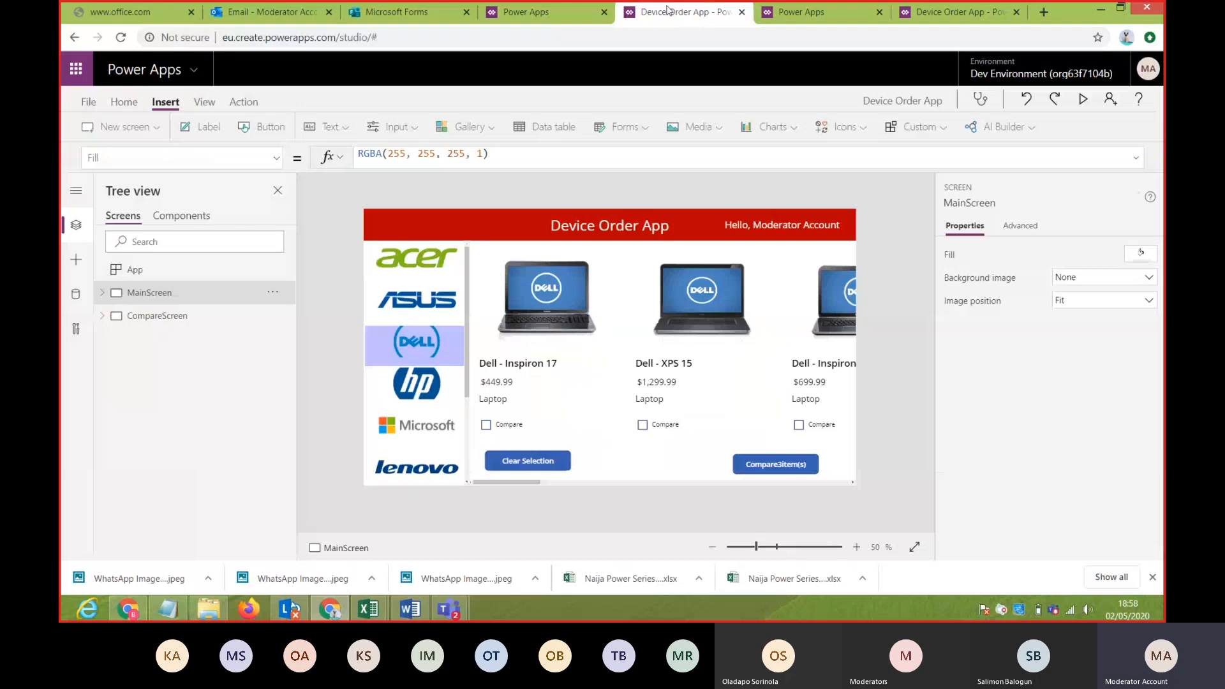